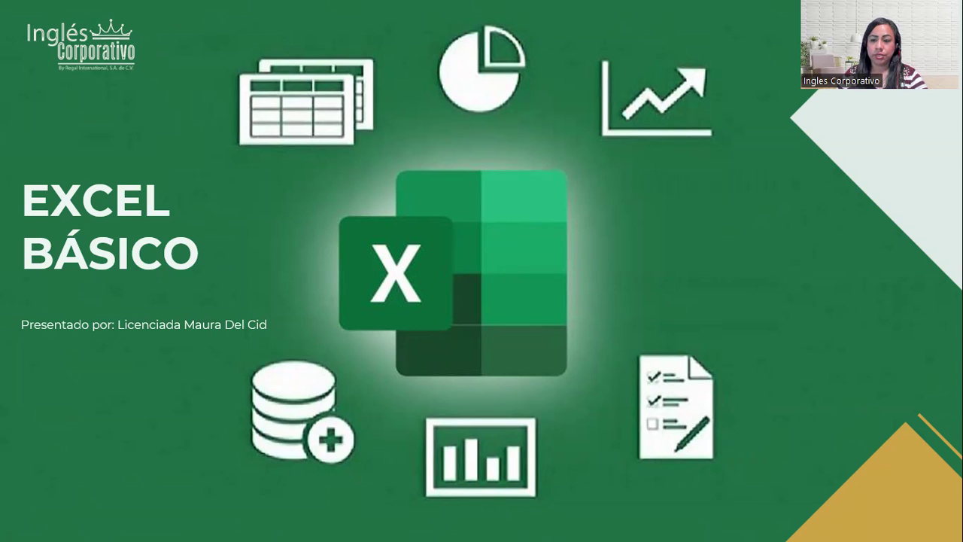
- Advance past the Sesión 9 title slide to the AGENDA slide
{"action": "key", "text": "Right"}
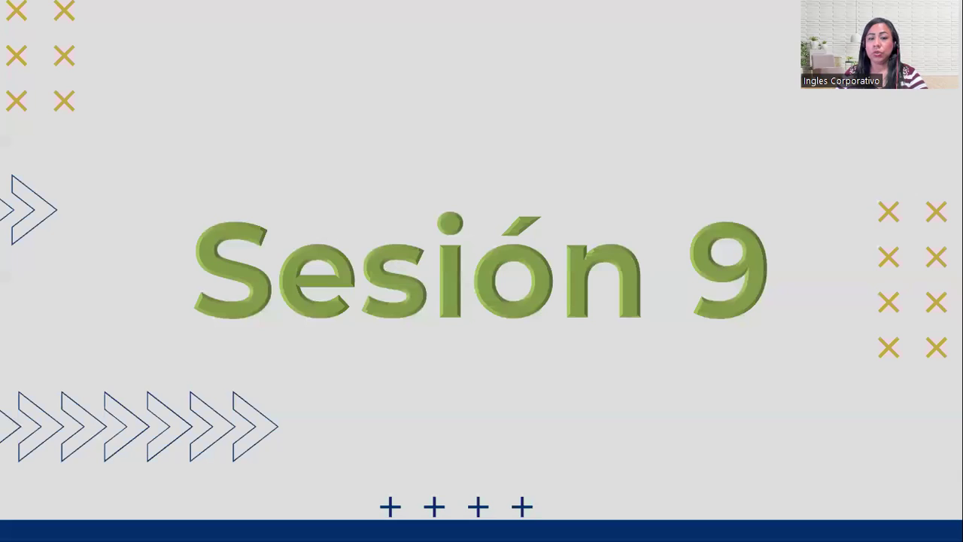
{"action": "key", "text": "Right"}
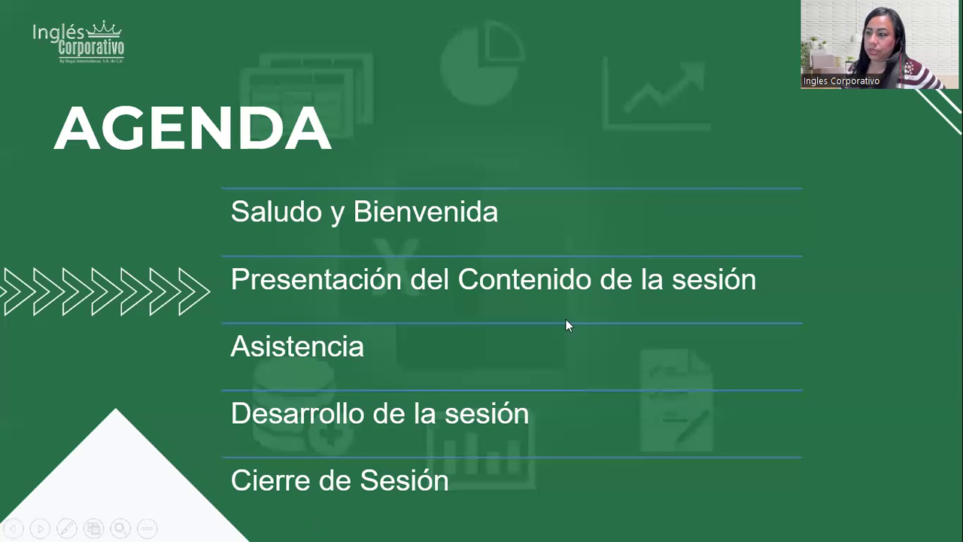
- Advance through CONTENIDO SESIÓN 9 to the OBJETIVO SESIÓN 9 dartboard slide
{"action": "left_click", "coordinate": [887, 315]}
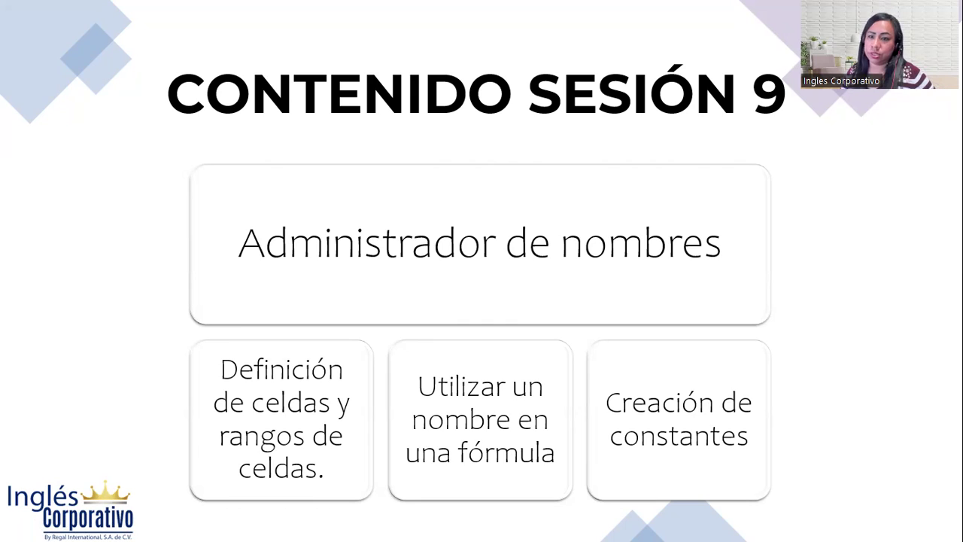
{"action": "key", "text": "Right"}
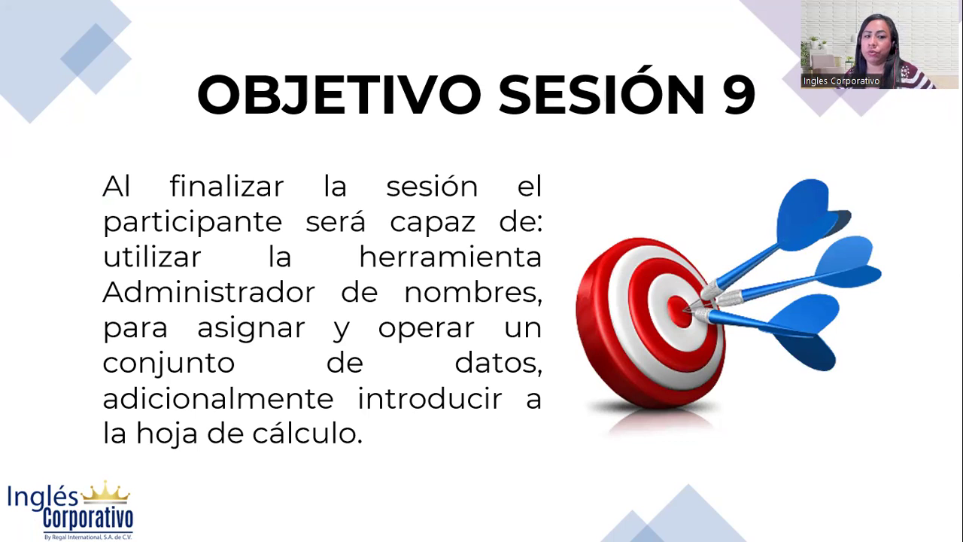
- Advance to the ADMINISTRADOR DE NOMBRES slide on range names and naming rules
{"action": "key", "text": "Right"}
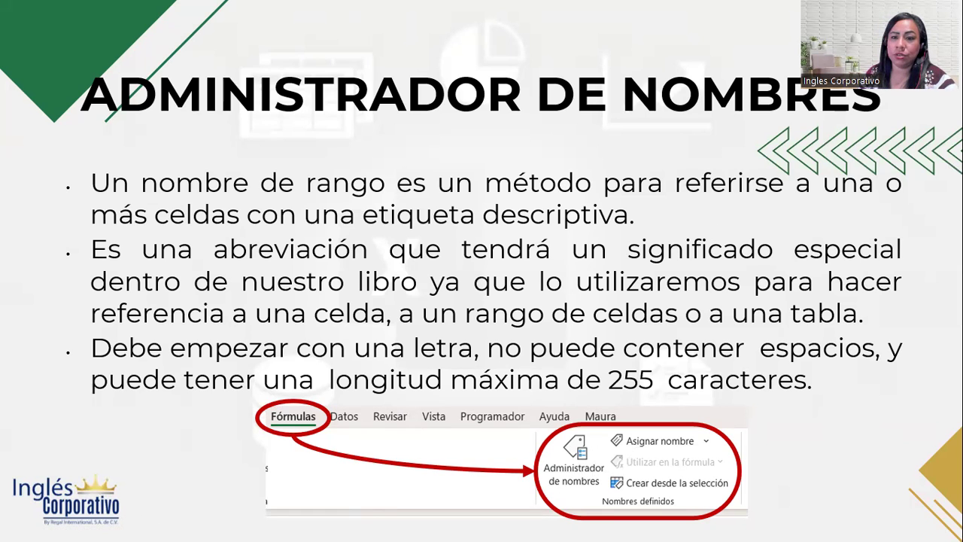
- Advance to the TIPOS DE NOMBRES EN EXCEL slide on defined and table names
{"action": "key", "text": "Right"}
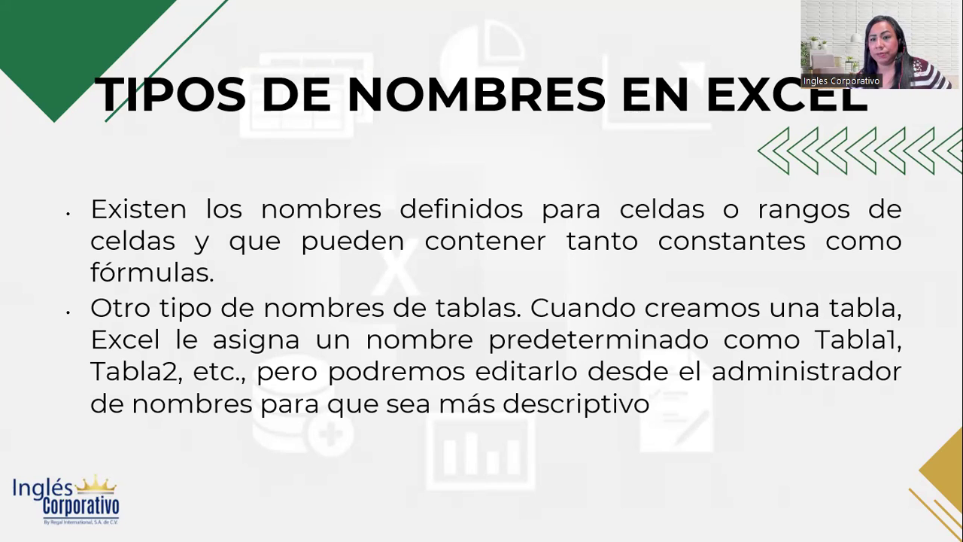
- Advance to the COMO CREAR UN NOMBRE slide with four numbered steps
{"action": "key", "text": "Right"}
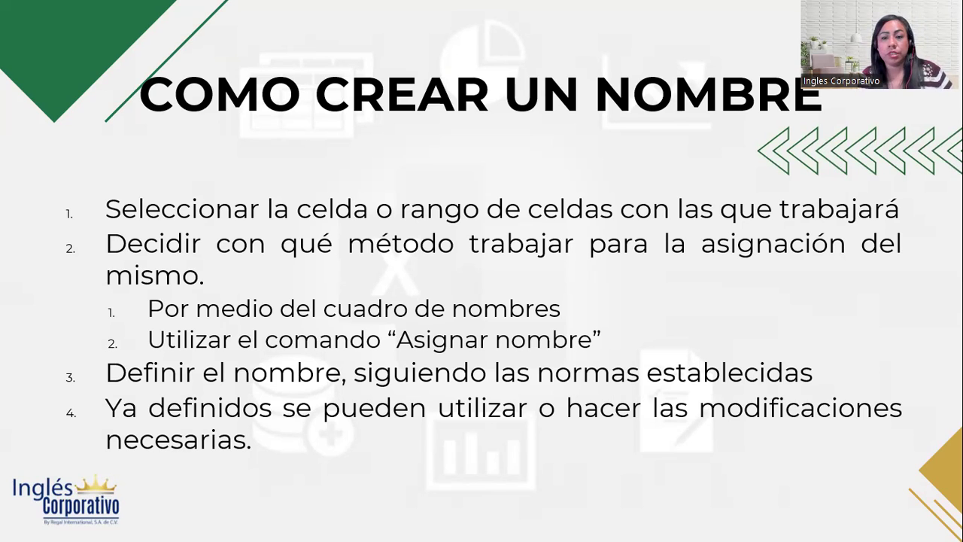
- Move past COMO CREAR UN NOMBRE to the COMO AUDITAR UN NOMBRE DE RANGO O CELDAS slide
{"action": "key", "text": "Right"}
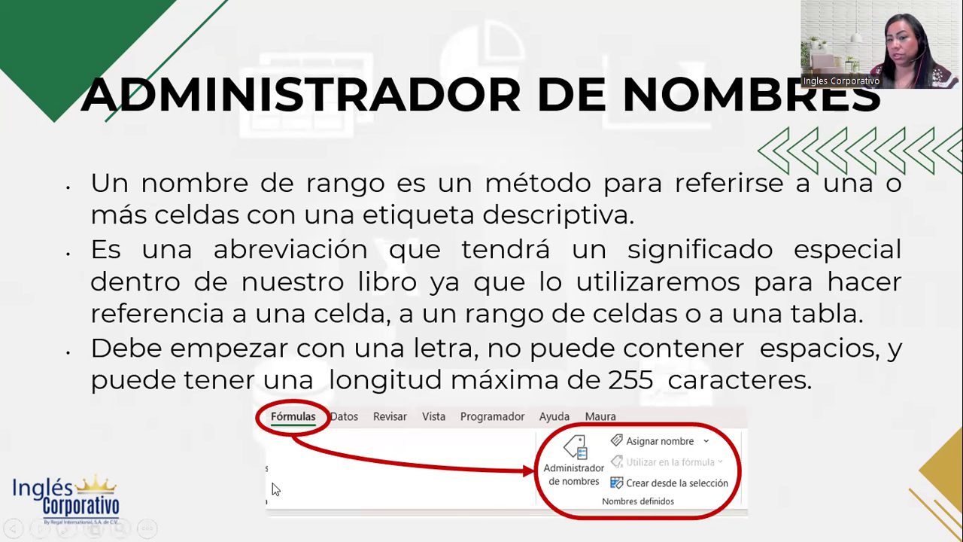
{"action": "key", "text": "Right"}
{"action": "key", "text": "Right"}
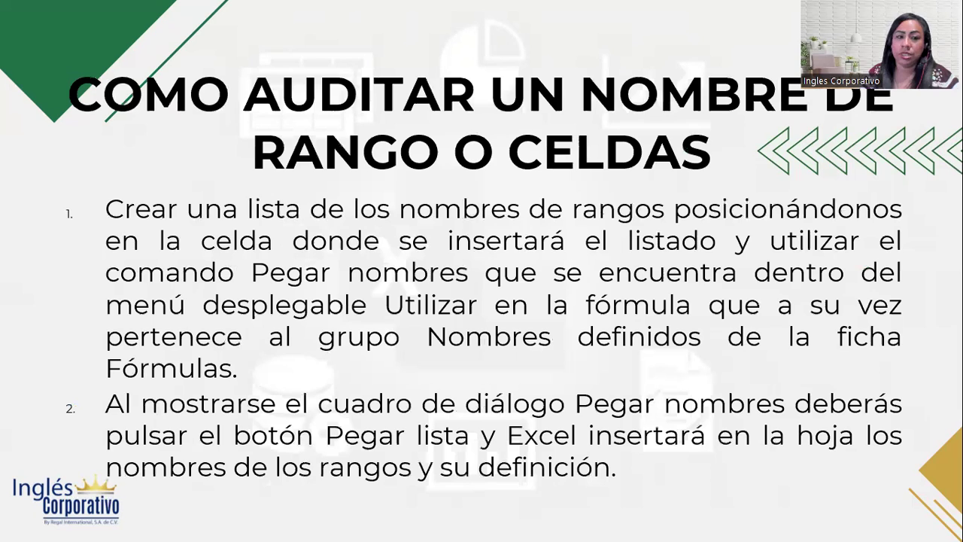
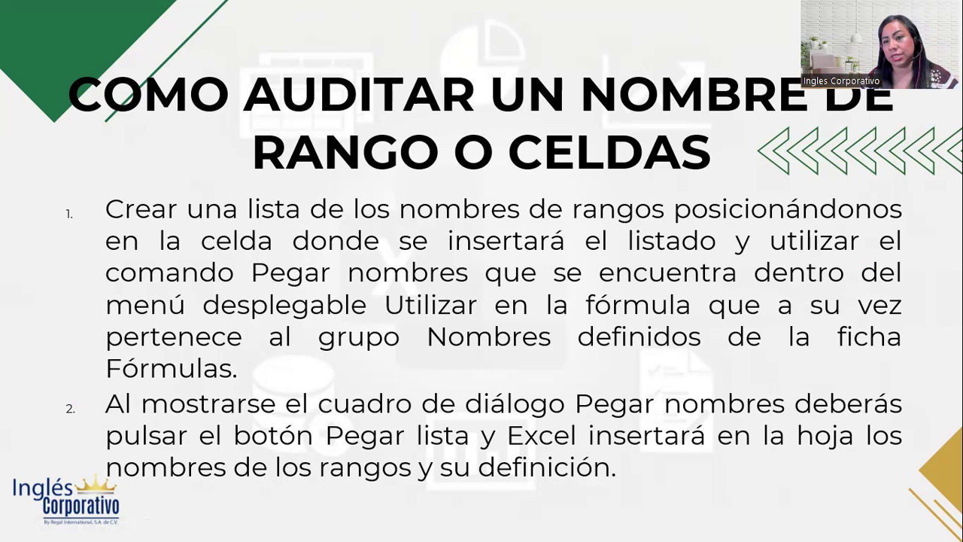
- Advance the slideshow to the 'Práctica nombres en Excel' practice slide
{"action": "key", "text": "Right"}
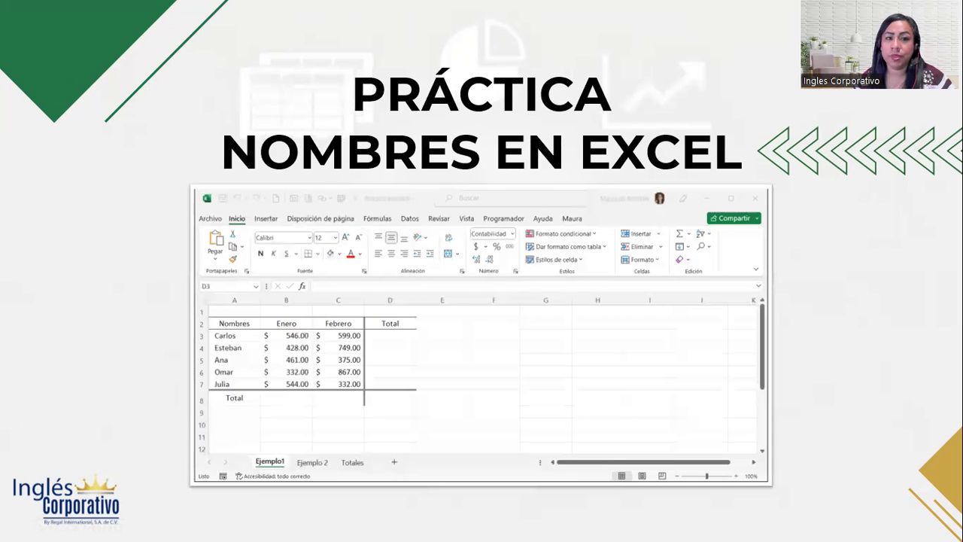
- Switch from the slideshow to the Práctica sesión 9 workbook in Excel
{"action": "key", "text": "alt+Tab"}
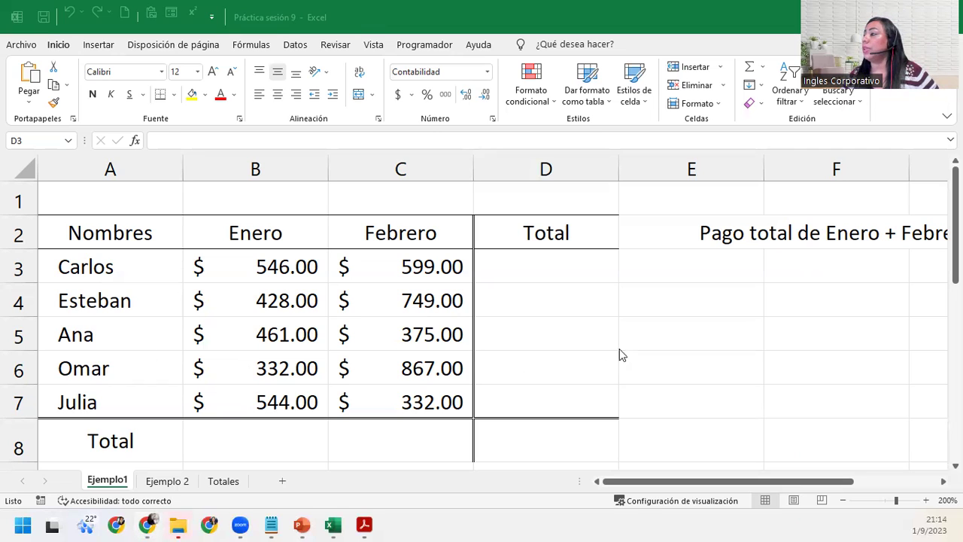
- Enter =B3+C3 in D3 so the first row's Total shows $1,145.00
{"action": "left_click", "coordinate": [522, 292]}
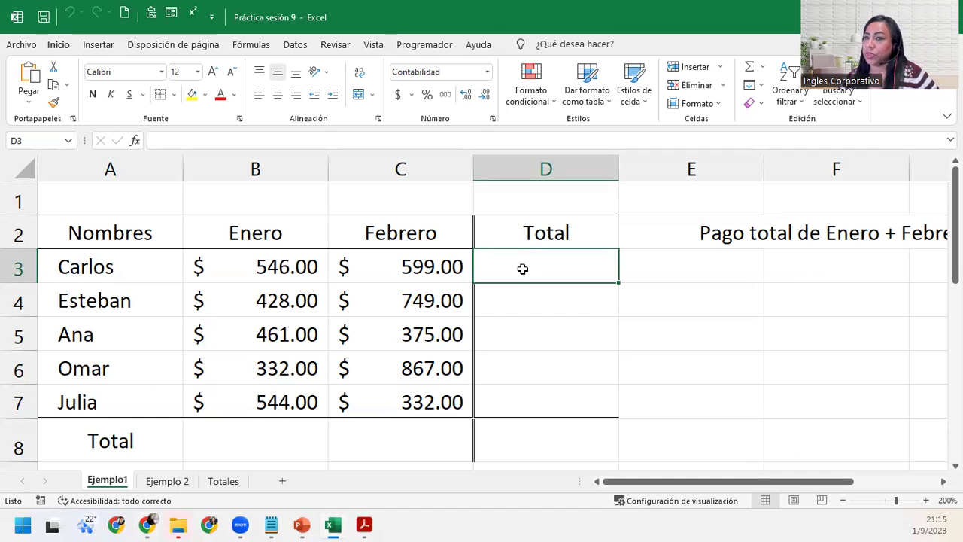
{"action": "left_click", "coordinate": [467, 263]}
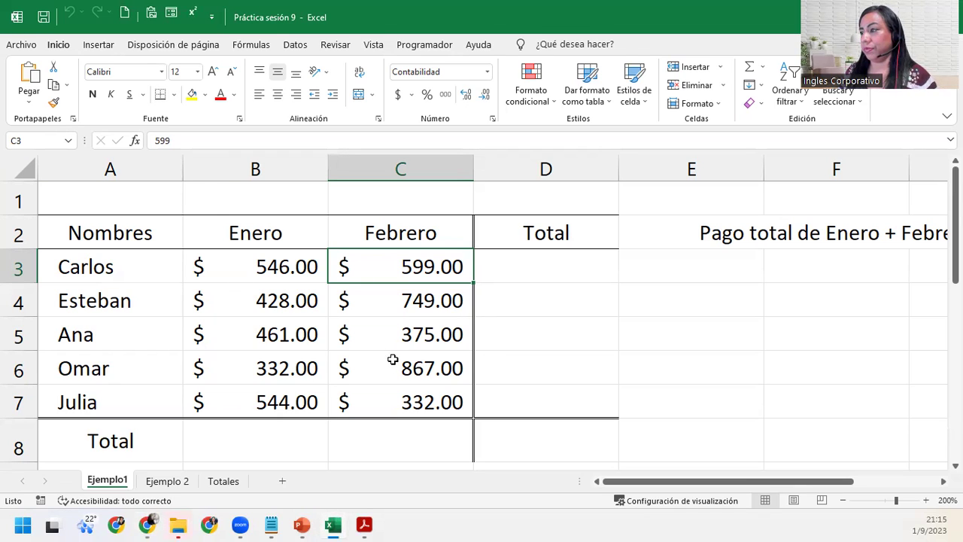
{"action": "left_click", "coordinate": [547, 275]}
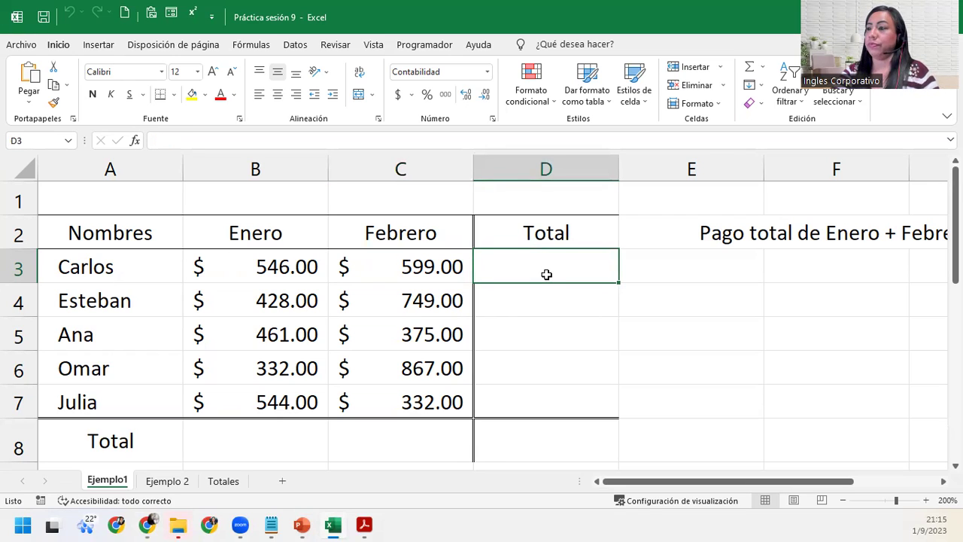
{"action": "type", "text": "="}
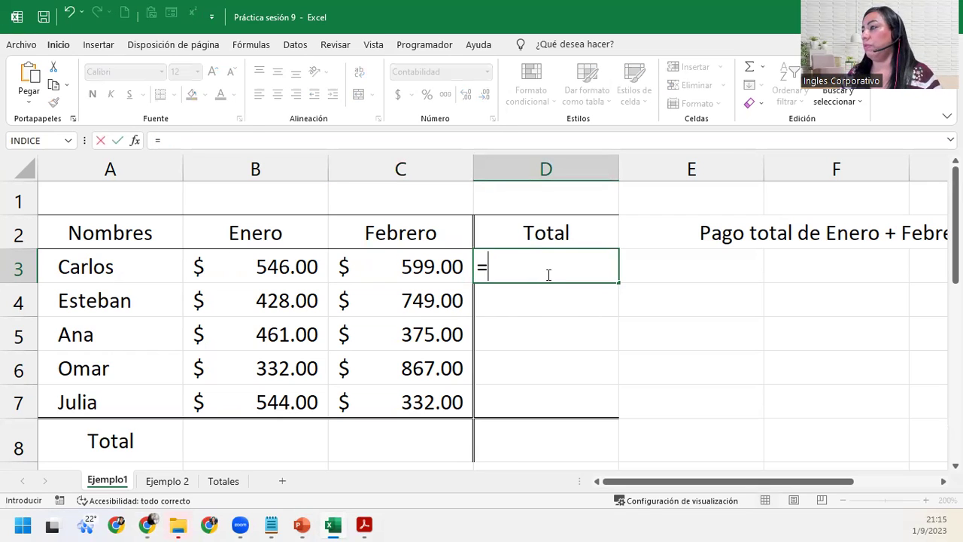
{"action": "left_click", "coordinate": [232, 262]}
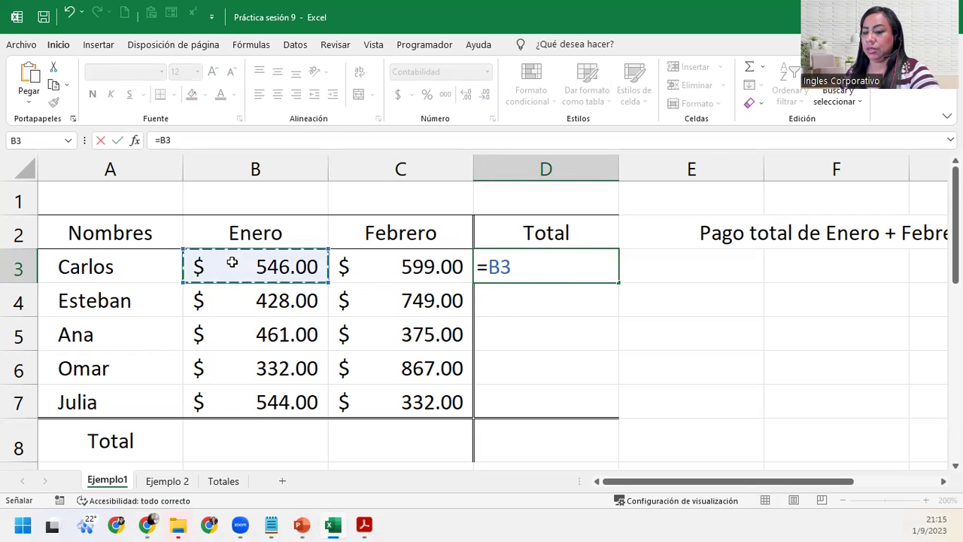
{"action": "type", "text": "+"}
{"action": "left_click", "coordinate": [391, 268]}
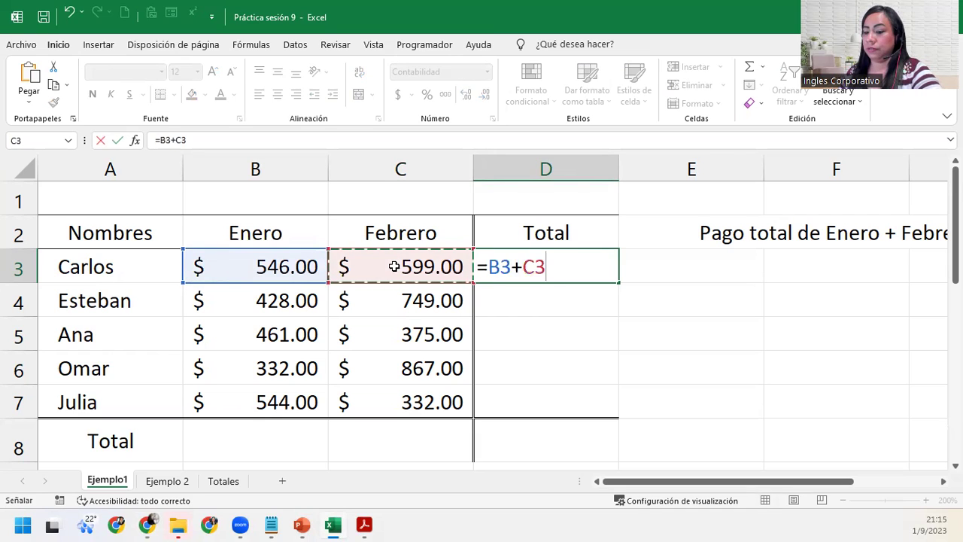
{"action": "key", "text": "Return"}
{"action": "left_click", "coordinate": [589, 263]}
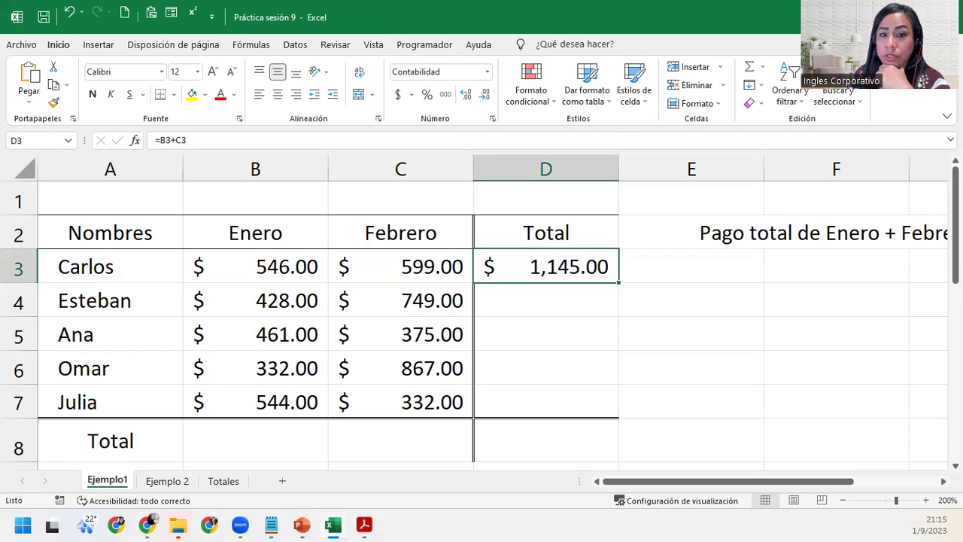
{"action": "left_click", "coordinate": [920, 17]}
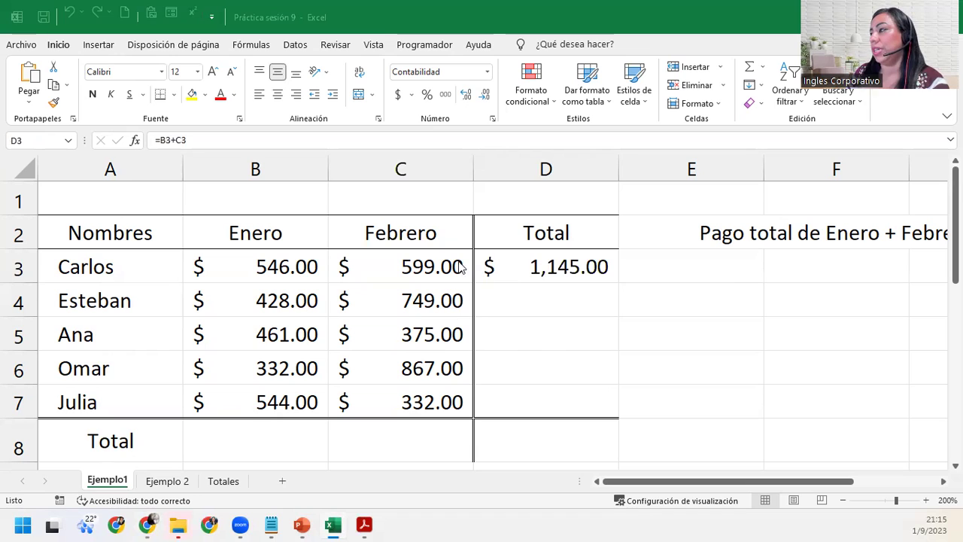
{"action": "left_click", "coordinate": [490, 260]}
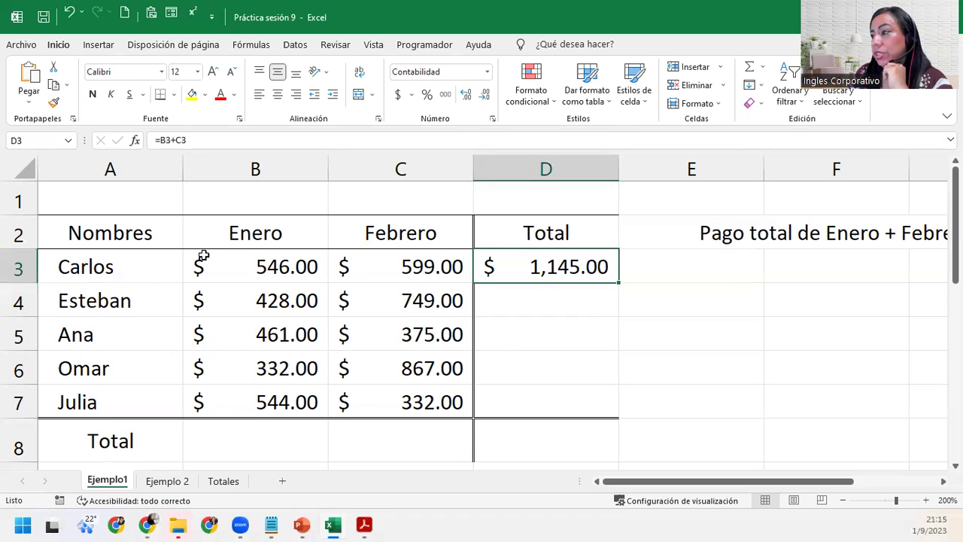
{"action": "left_click_drag", "start_coordinate": [201, 259], "coordinate": [385, 262]}
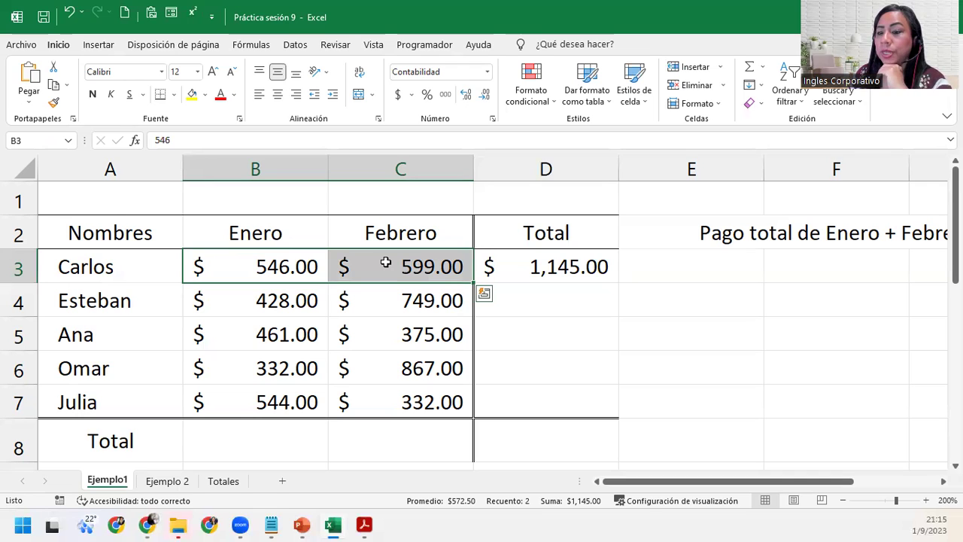
{"action": "left_click", "coordinate": [575, 268]}
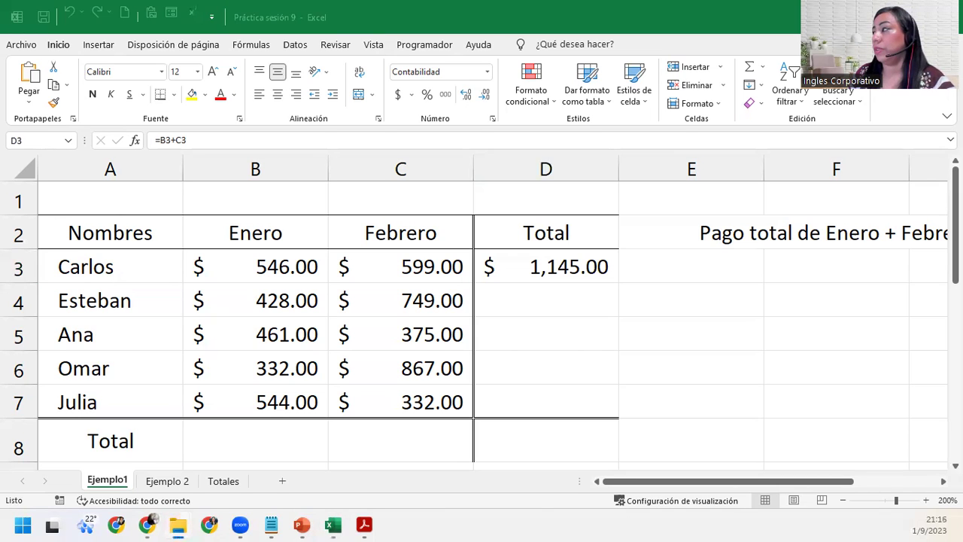
- Select Carlos's amounts B3:C3 and ready the Name Box to receive a range name
{"action": "left_click", "coordinate": [246, 44]}
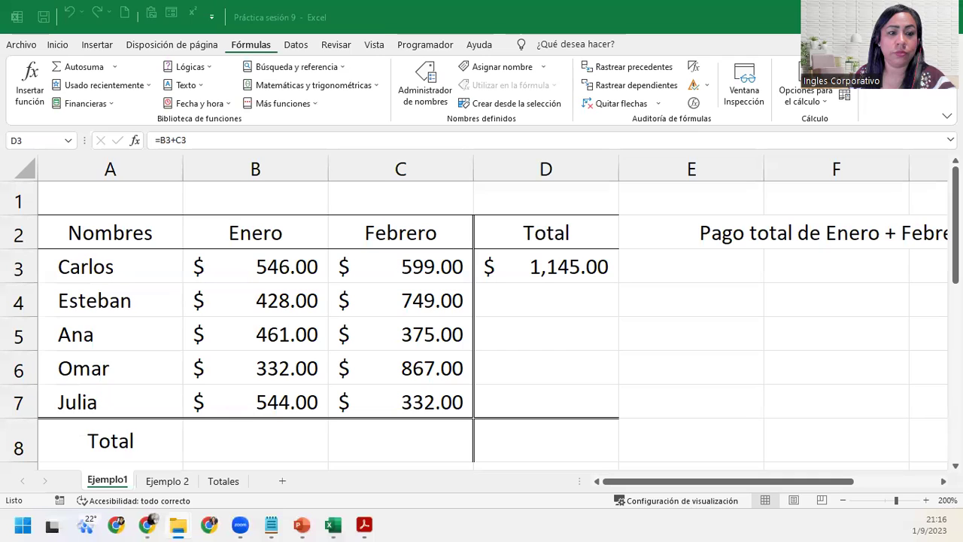
{"action": "key", "text": "alt+Tab"}
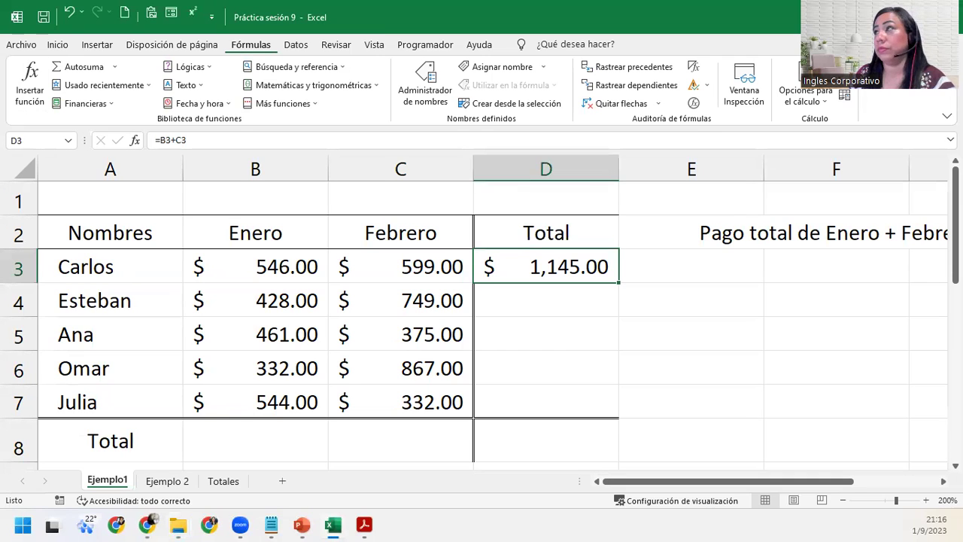
{"action": "left_click", "coordinate": [487, 301]}
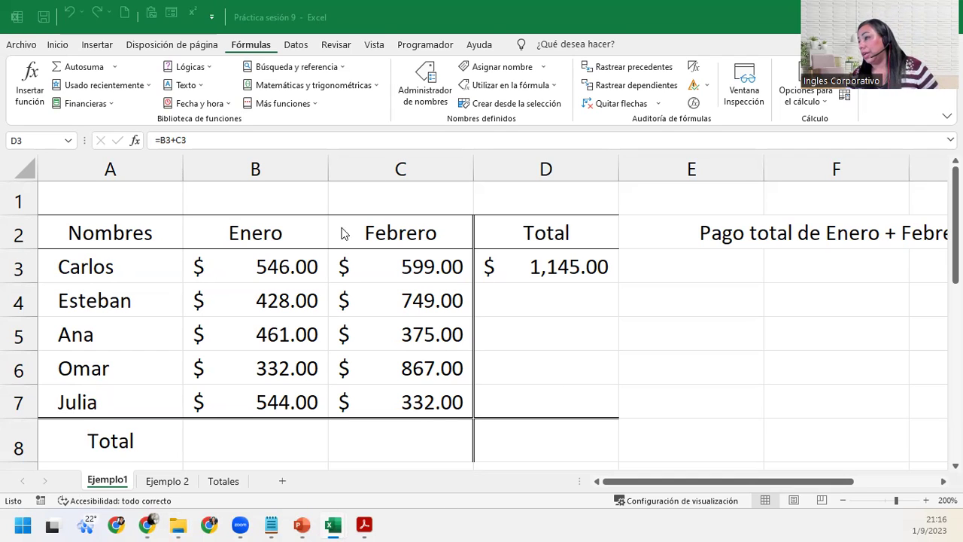
{"action": "left_click", "coordinate": [211, 262]}
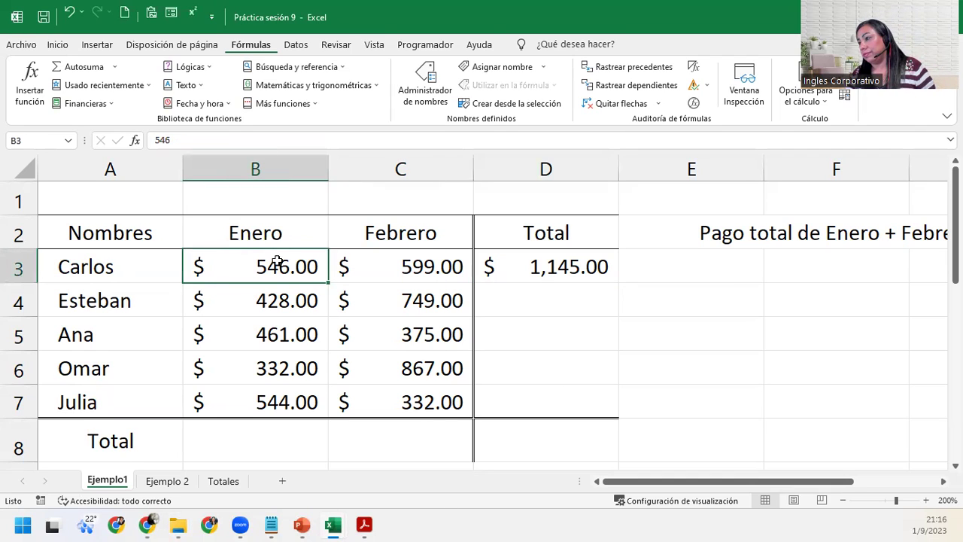
{"action": "left_click_drag", "start_coordinate": [277, 262], "coordinate": [355, 261]}
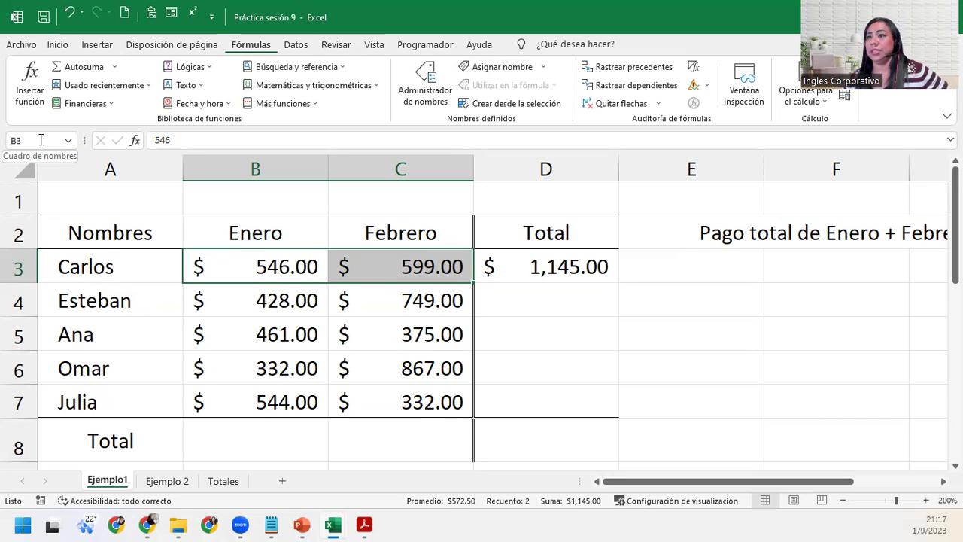
{"action": "left_click", "coordinate": [40, 140]}
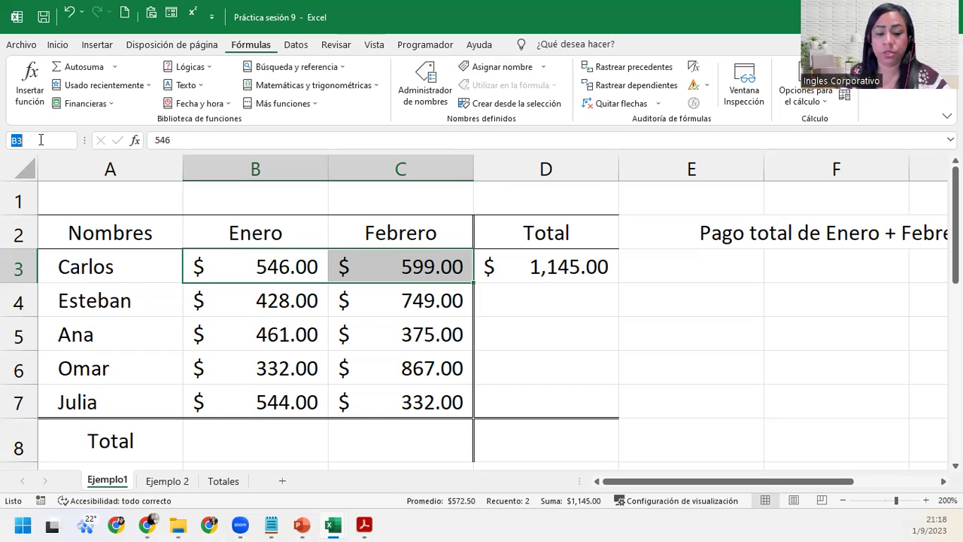
- Widen the Name Box, reselect B3:C3 and type the name Ventas_Carlos
{"action": "type", "text": "Ventas"}
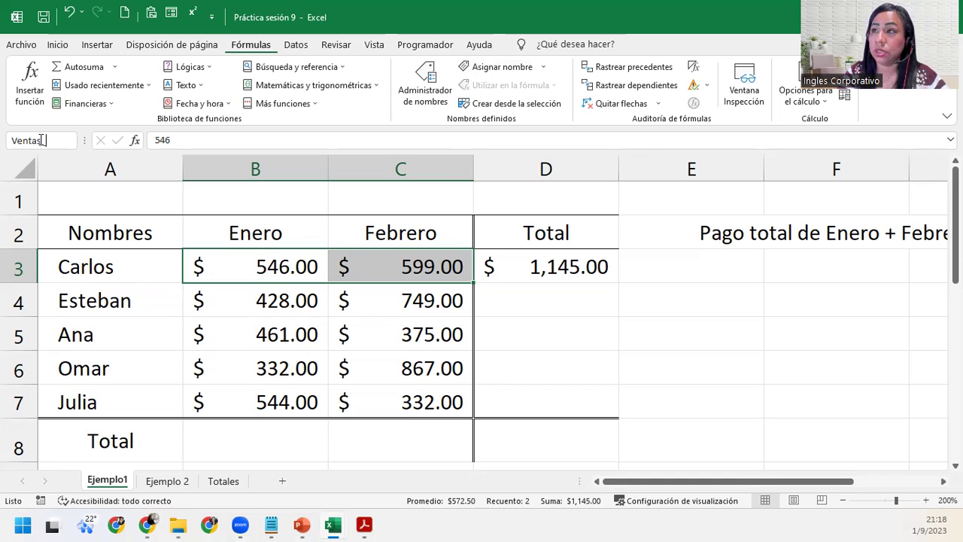
{"action": "type", "text": "arlos"}
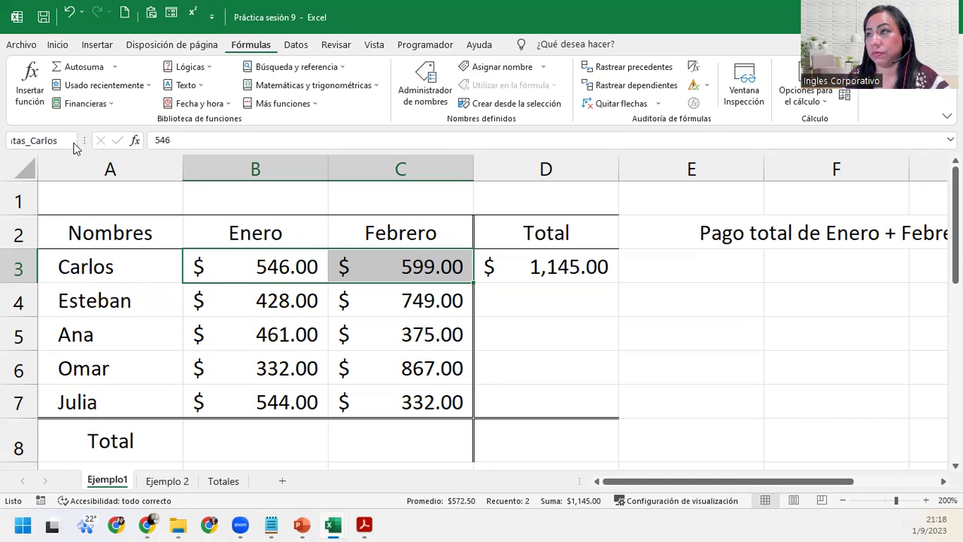
{"action": "left_click_drag", "start_coordinate": [84, 140], "coordinate": [123, 142]}
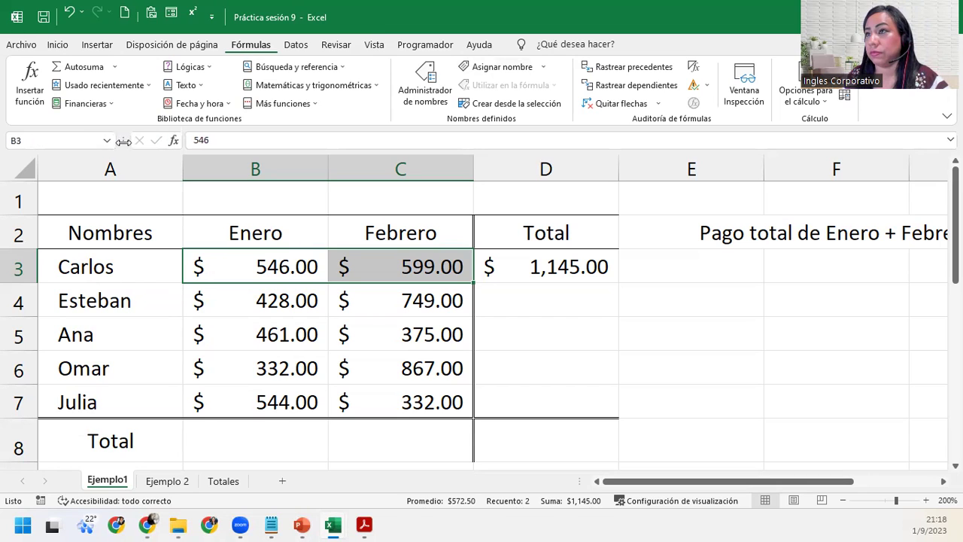
{"action": "left_click_drag", "start_coordinate": [306, 266], "coordinate": [348, 266]}
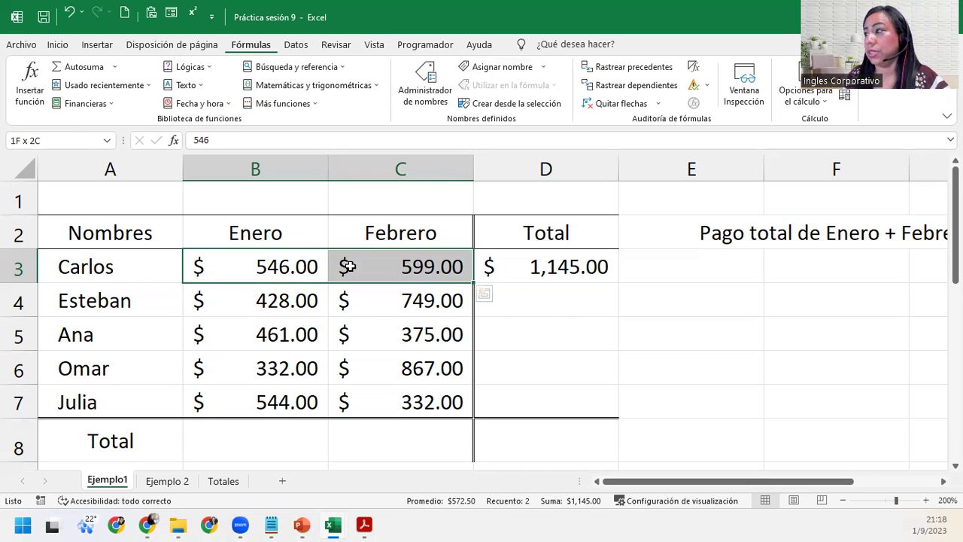
{"action": "left_click", "coordinate": [69, 137]}
{"action": "type", "text": "Ventas_Carlos"}
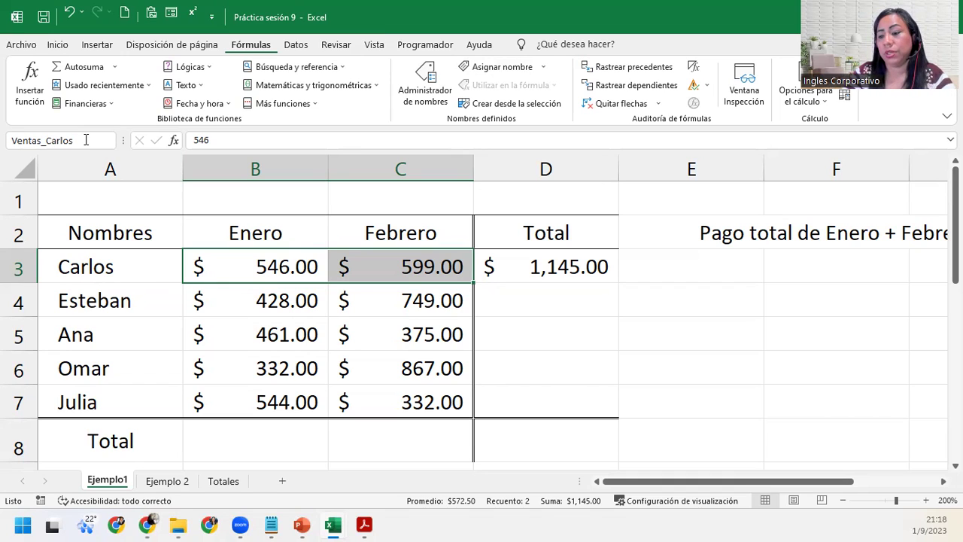
- Confirm Ventas_Carlos as the name for B3:C3, then start editing the active cell
{"action": "key", "text": "Return"}
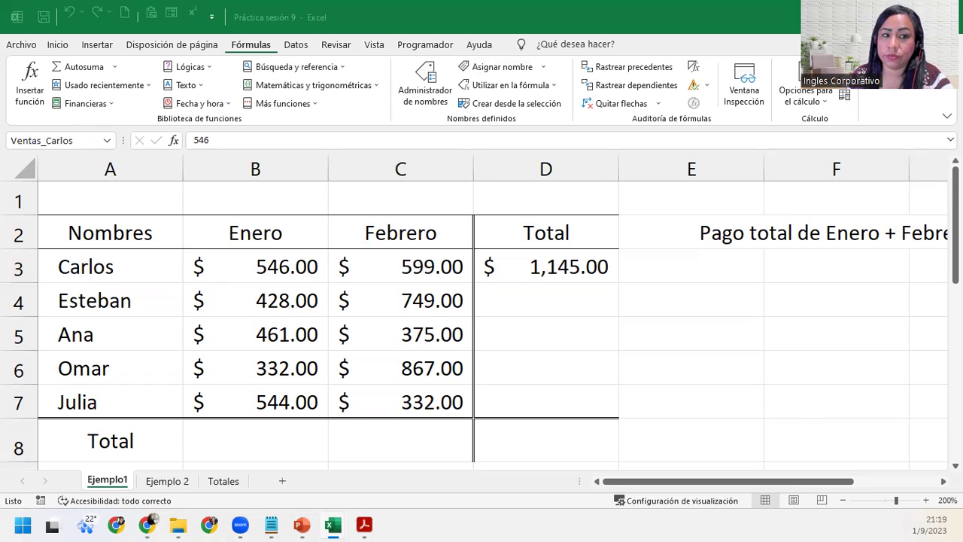
{"action": "key", "text": "F2"}
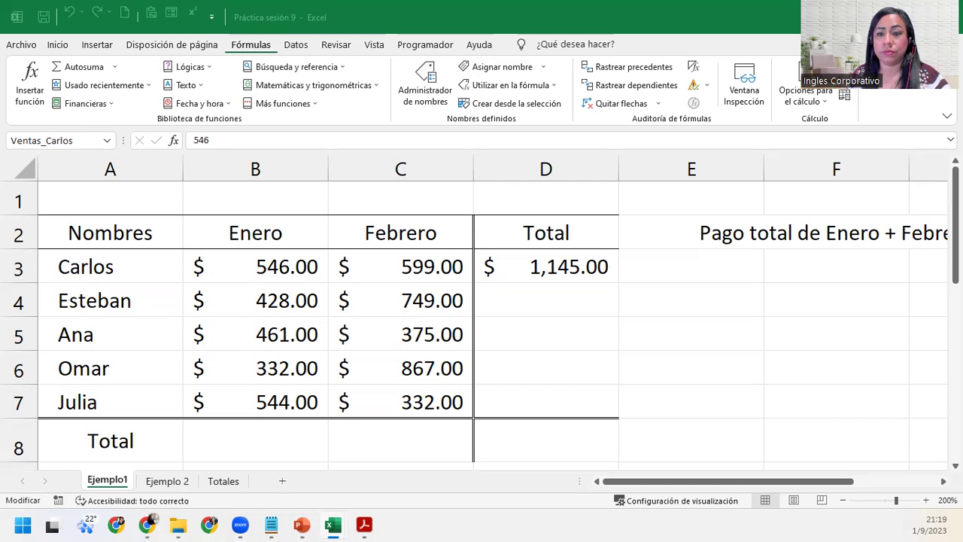
{"action": "key", "text": "Escape"}
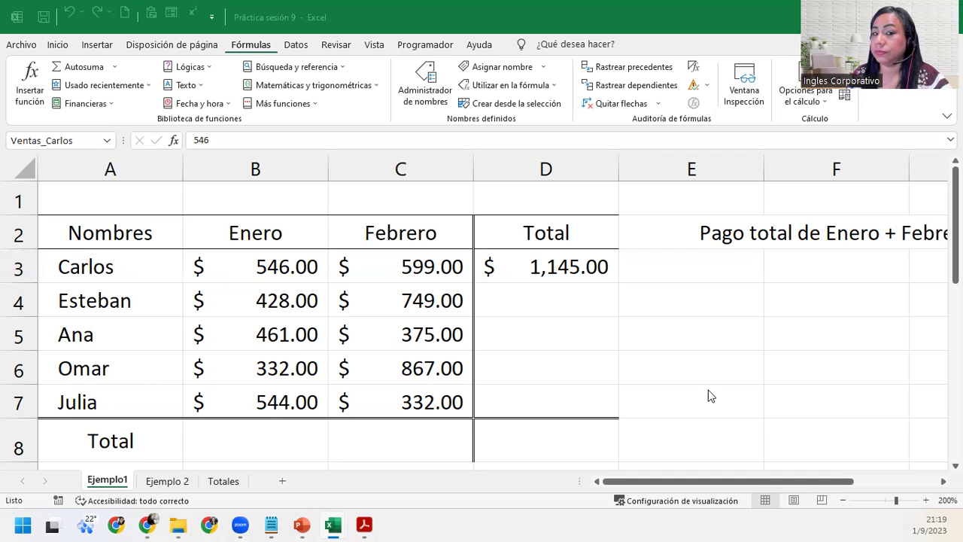
{"action": "left_click", "coordinate": [572, 271]}
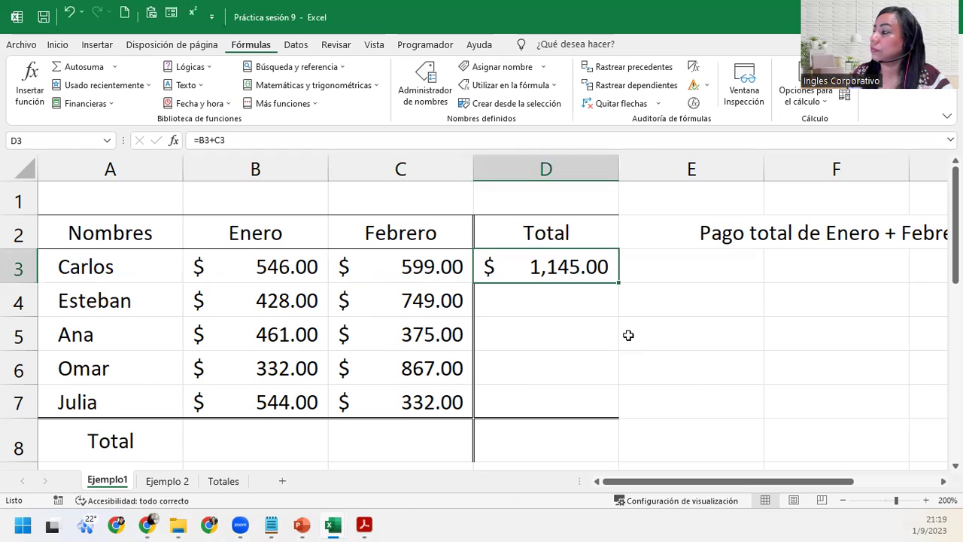
{"action": "double_click", "coordinate": [572, 263]}
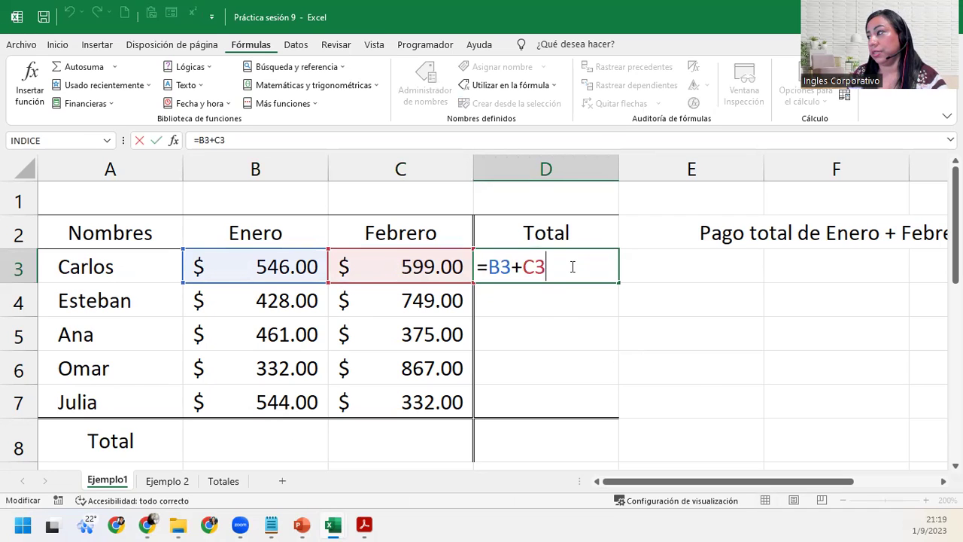
{"action": "key", "text": "ctrl+Return"}
{"action": "left_click", "coordinate": [644, 264]}
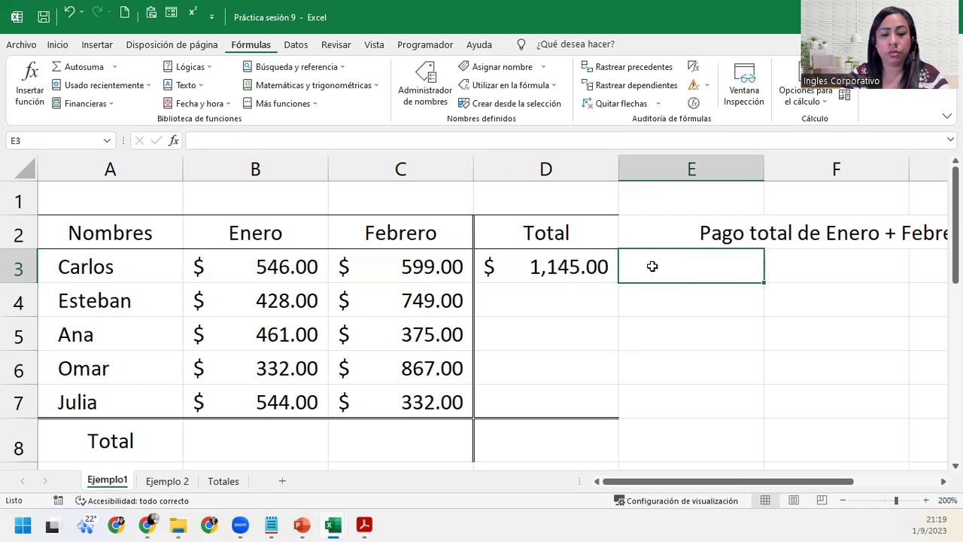
- Enter =SUMA(Ventas_Carlos) in E3, returning Carlos's January-plus-February total of 1145
{"action": "type", "text": "=su"}
{"action": "key", "text": "Down"}
{"action": "key", "text": "Tab"}
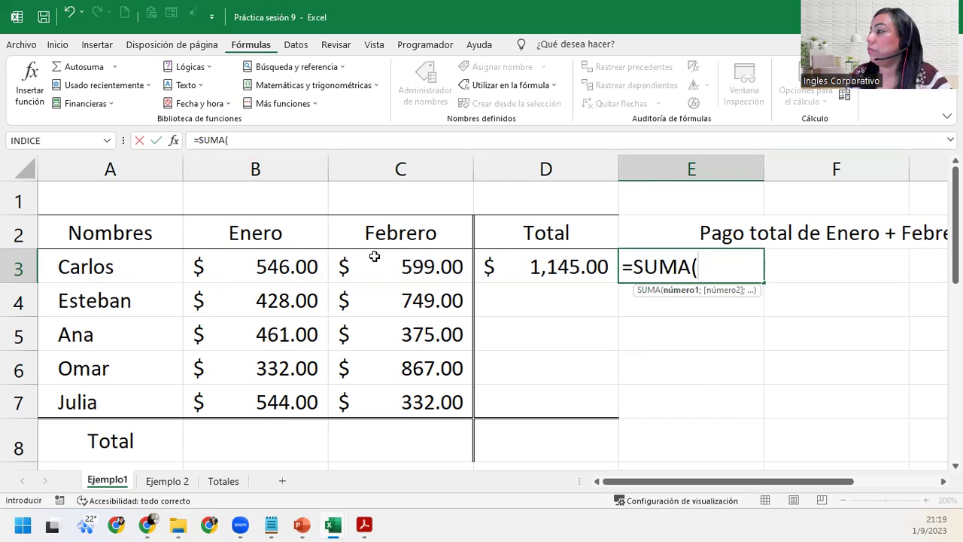
{"action": "left_click_drag", "start_coordinate": [292, 266], "coordinate": [397, 265]}
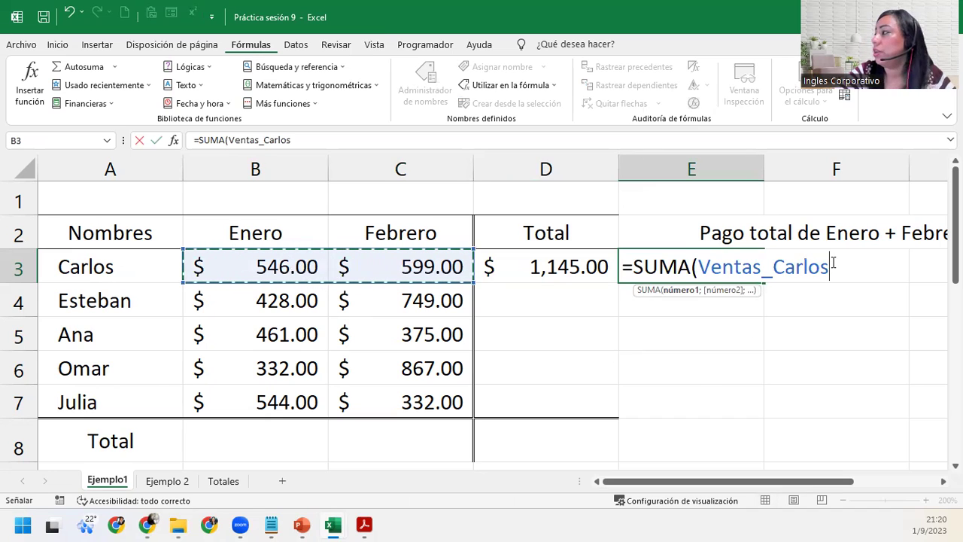
{"action": "type", "text": ")"}
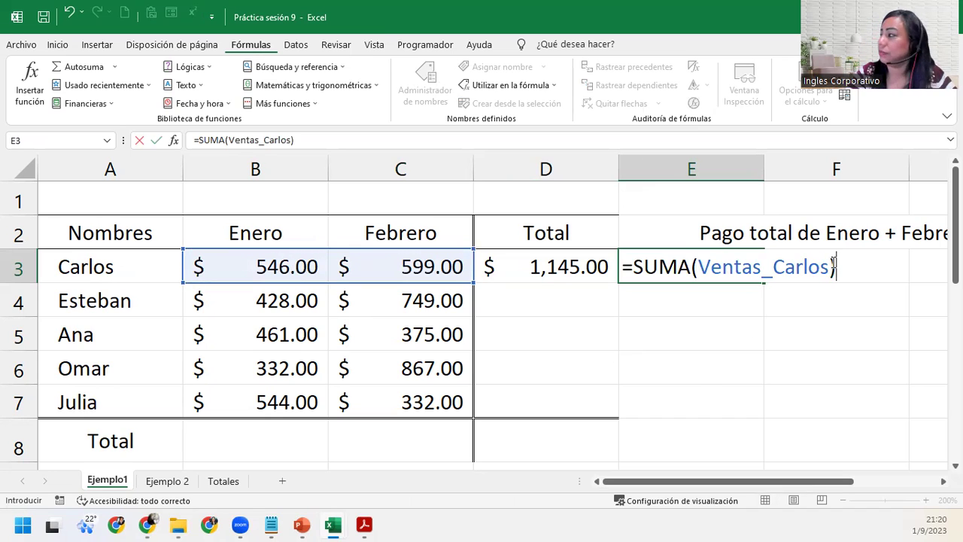
{"action": "key", "text": "Return"}
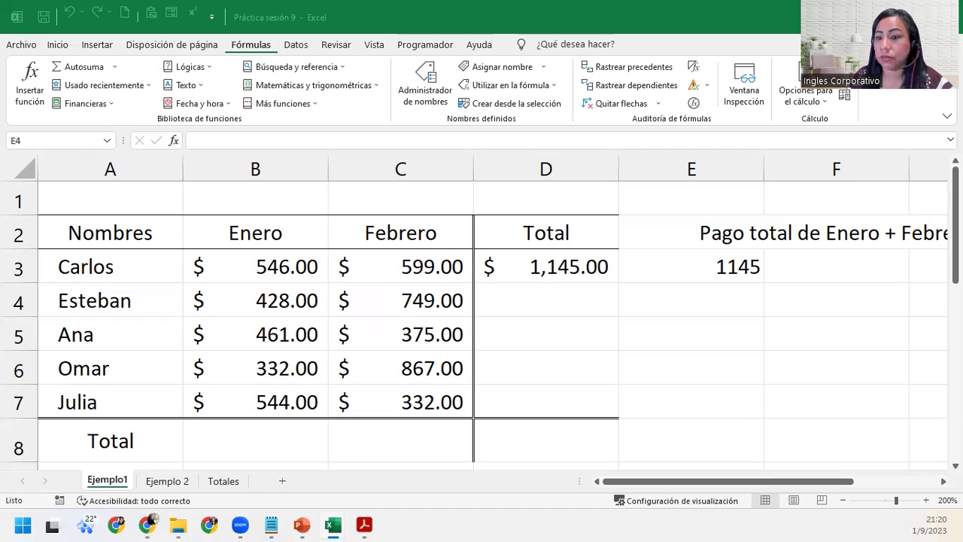
{"action": "key", "text": "alt+Tab"}
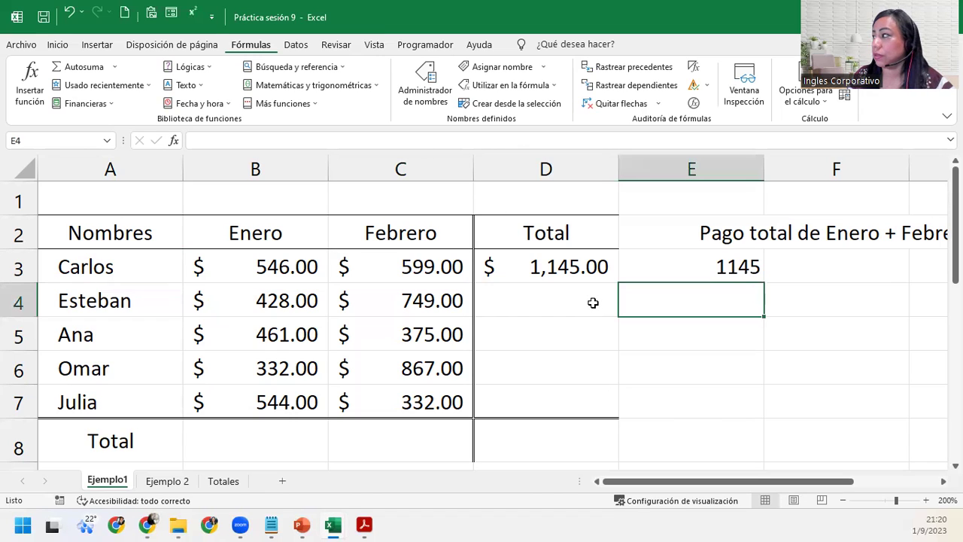
- Fix the duplicated range name in E3's =SUMA(Ventas_Carlos) formula, then clear E3
{"action": "left_click", "coordinate": [624, 265]}
{"action": "double_click", "coordinate": [636, 266]}
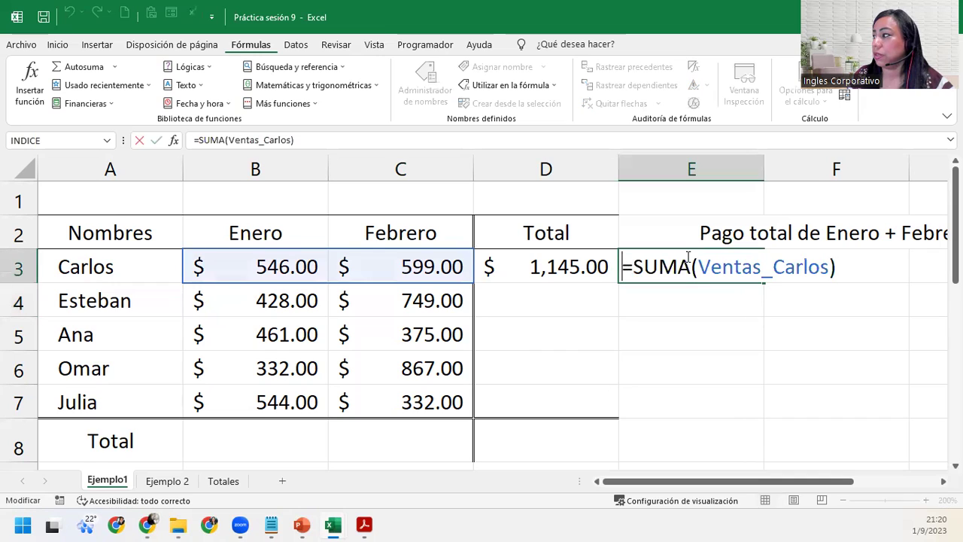
{"action": "left_click_drag", "start_coordinate": [633, 266], "coordinate": [693, 268]}
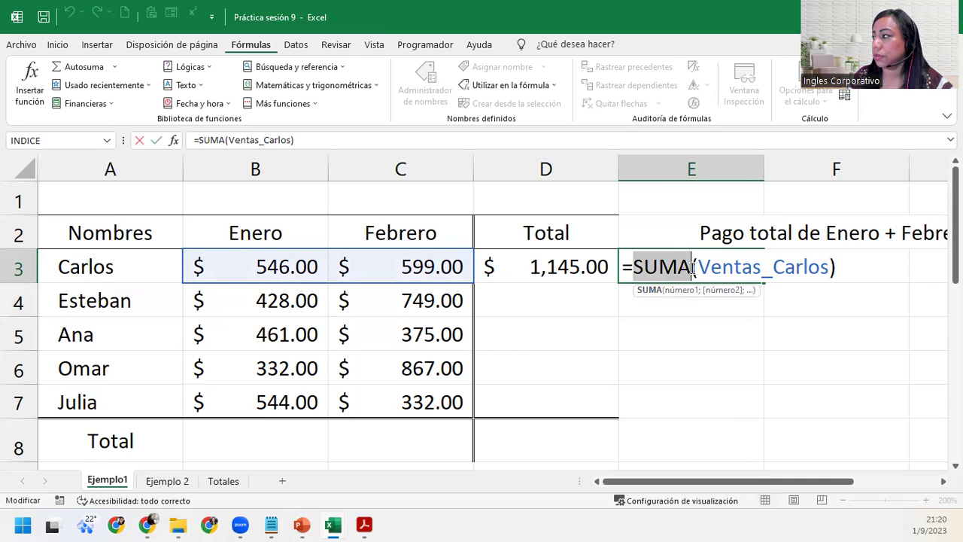
{"action": "left_click", "coordinate": [695, 268]}
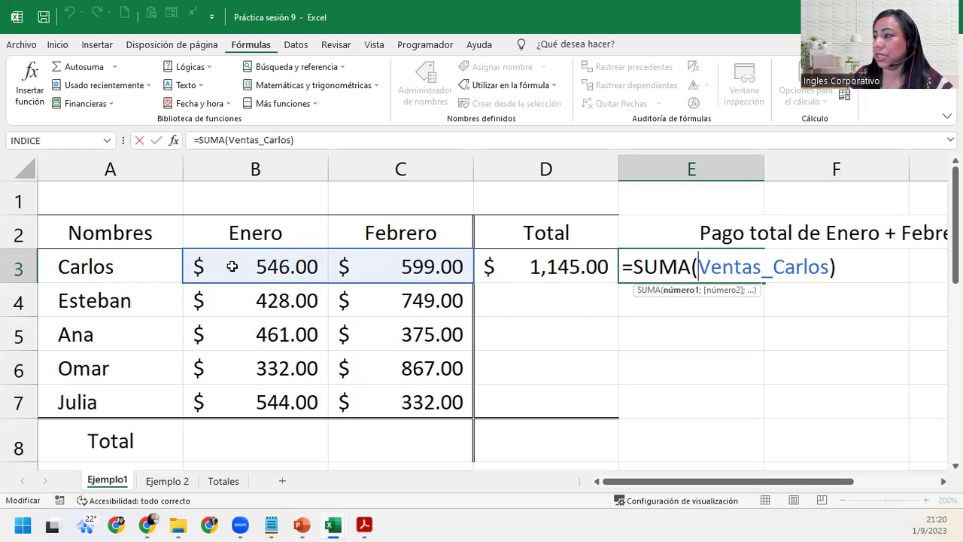
{"action": "left_click_drag", "start_coordinate": [232, 267], "coordinate": [362, 267]}
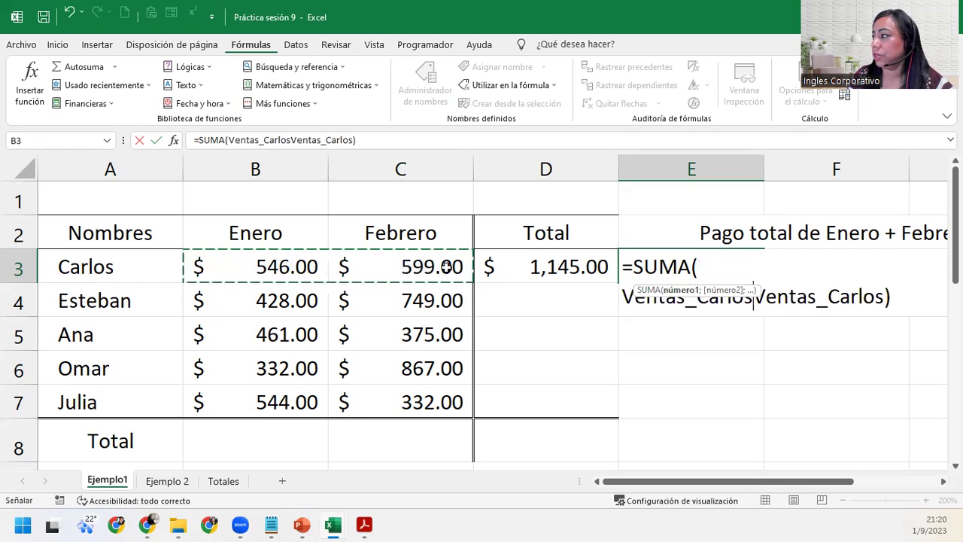
{"action": "key", "text": "BackSpace"}
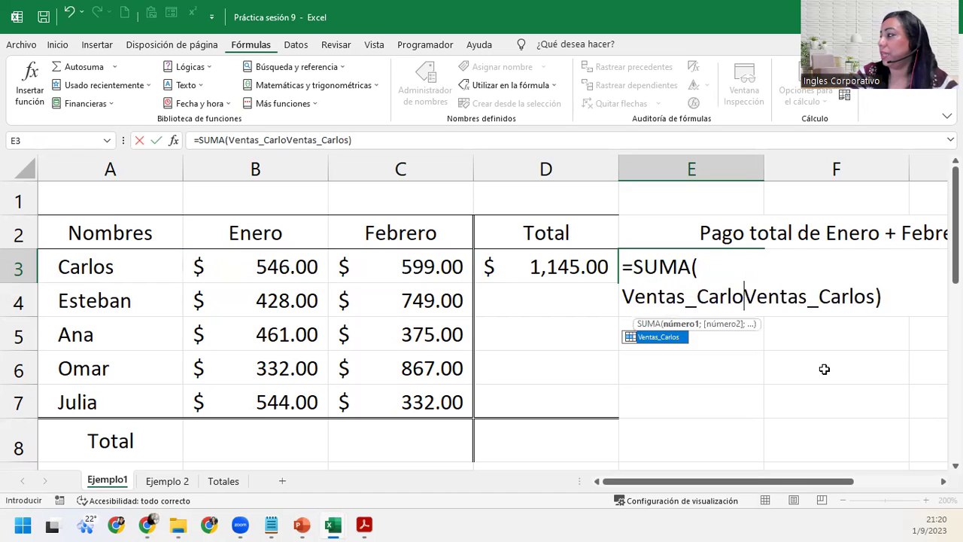
{"action": "key", "text": "BackSpace"}
{"action": "key", "text": "BackSpace"}
{"action": "key", "text": "BackSpace"}
{"action": "key", "text": "BackSpace"}
{"action": "key", "text": "BackSpace"}
{"action": "key", "text": "BackSpace"}
{"action": "key", "text": "BackSpace"}
{"action": "key", "text": "BackSpace"}
{"action": "key", "text": "BackSpace"}
{"action": "key", "text": "BackSpace"}
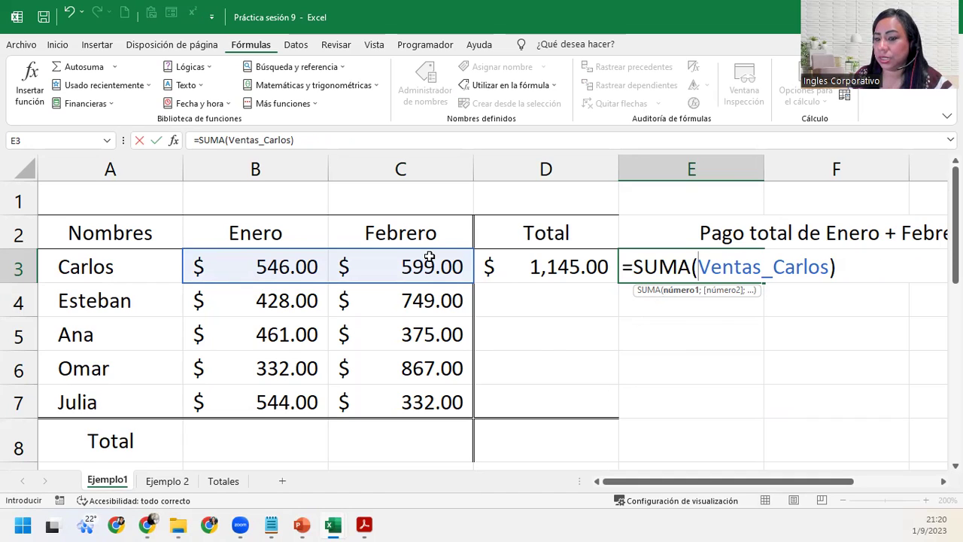
{"action": "left_click", "coordinate": [851, 274]}
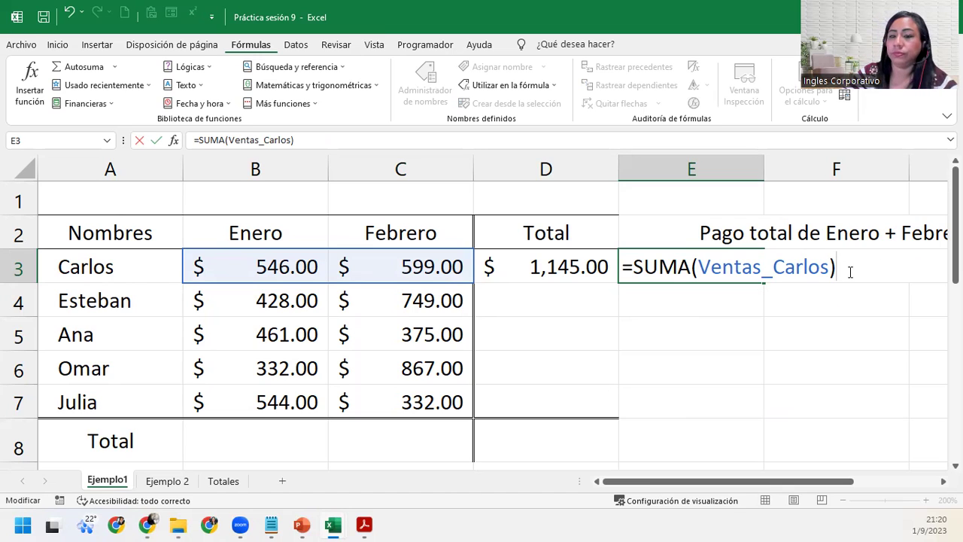
{"action": "key", "text": "Return"}
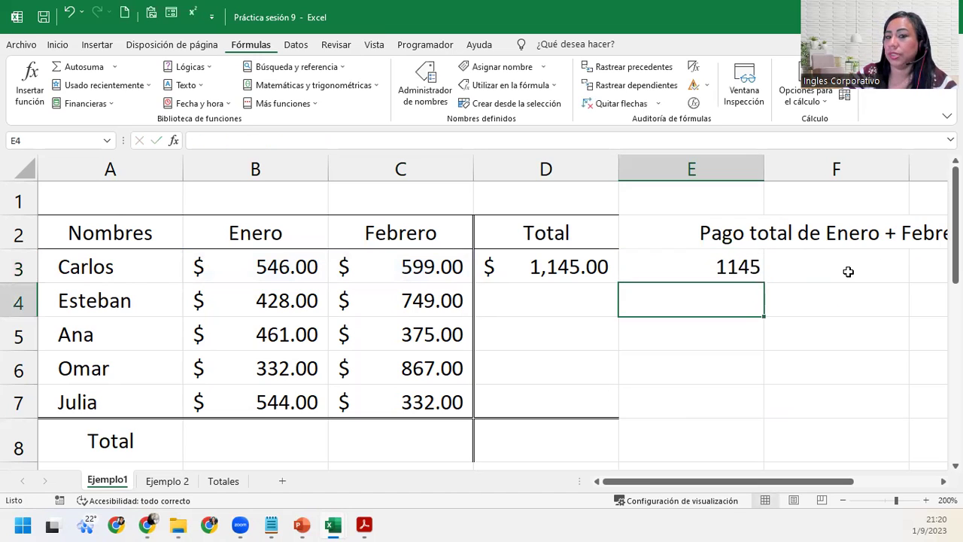
{"action": "left_click", "coordinate": [675, 259]}
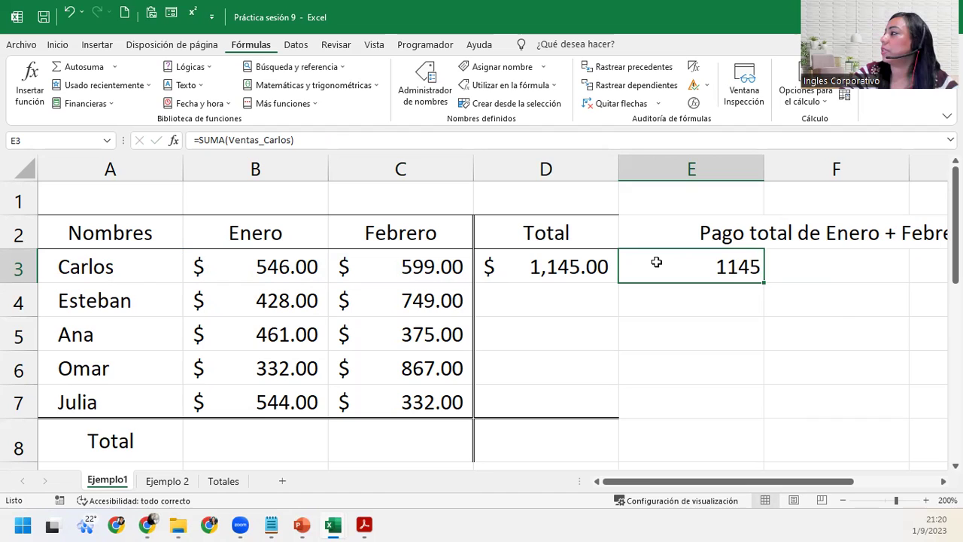
{"action": "key", "text": "Delete"}
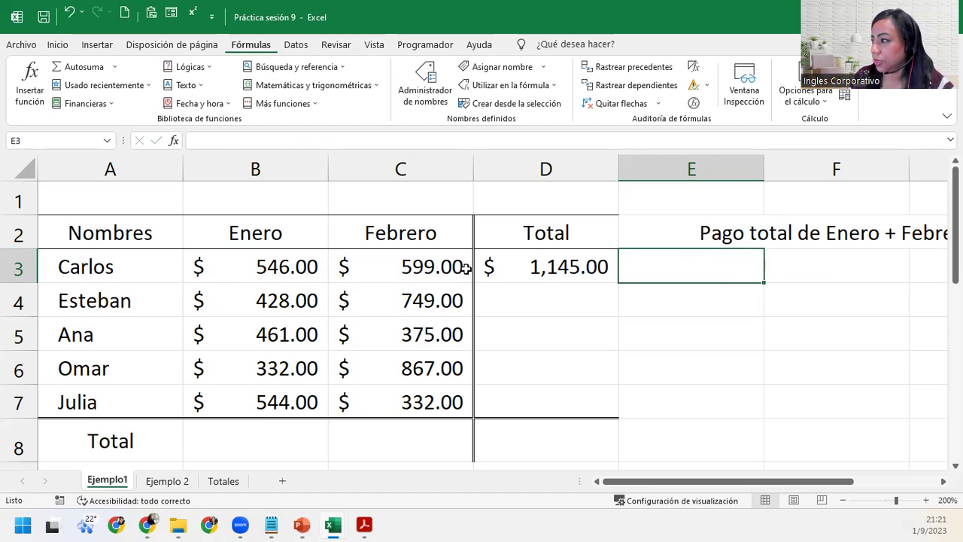
{"action": "left_click", "coordinate": [515, 296]}
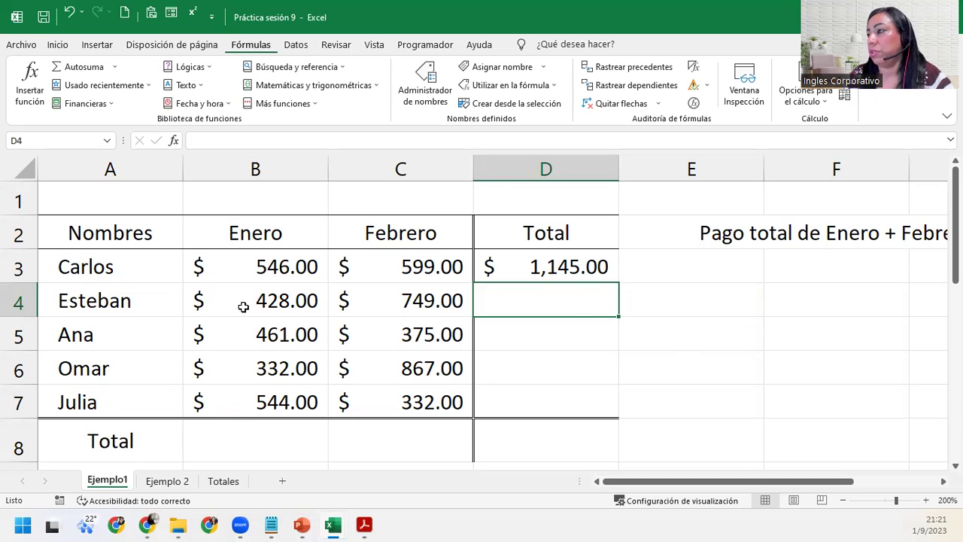
- Name Esteban's January and February amounts B4:C4 as Ventas_Esteban
{"action": "left_click_drag", "start_coordinate": [243, 299], "coordinate": [380, 299]}
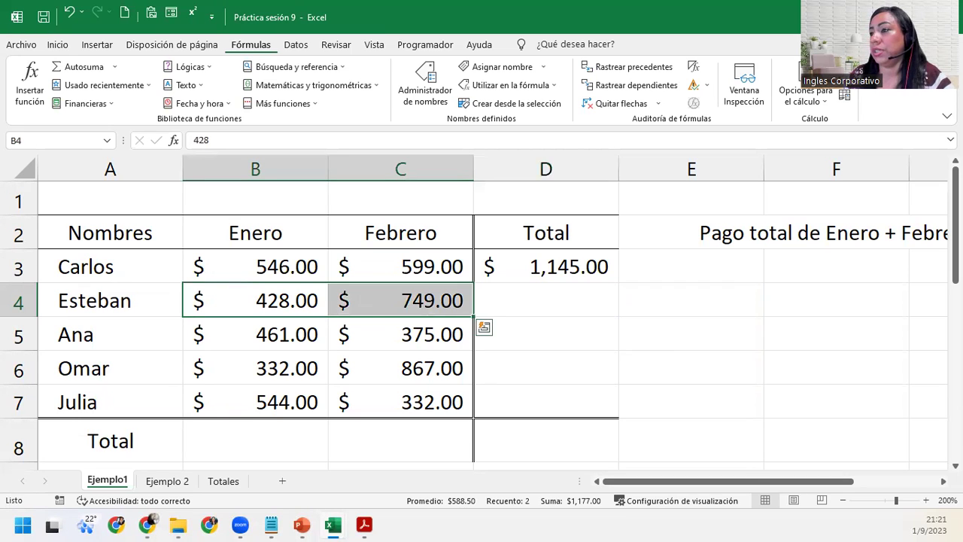
{"action": "left_click", "coordinate": [46, 141]}
{"action": "type", "text": "Ventas"}
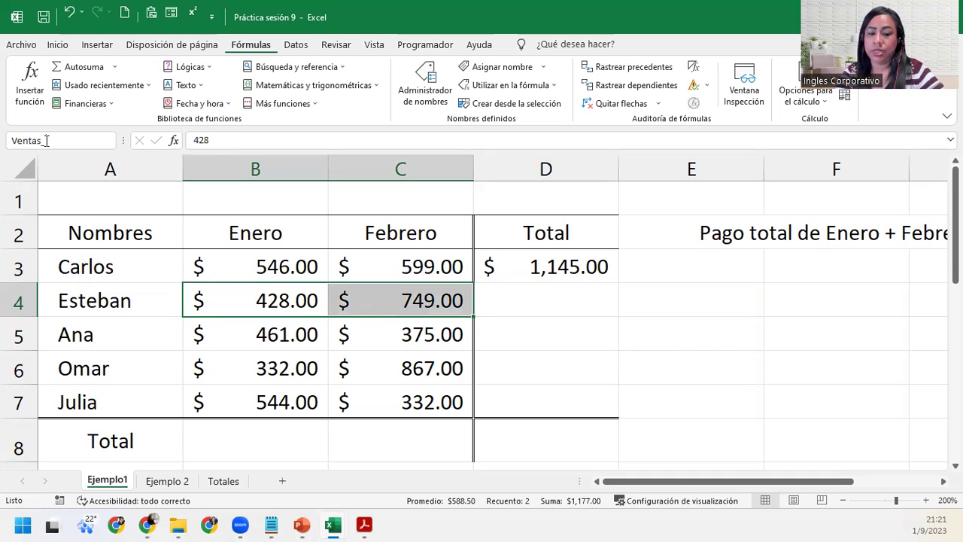
{"action": "type", "text": "teban"}
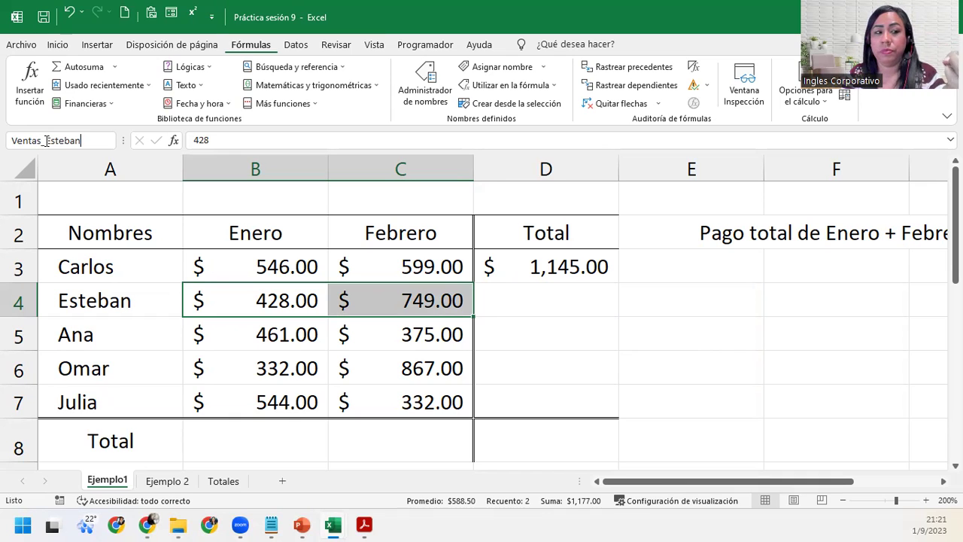
{"action": "key", "text": "Return"}
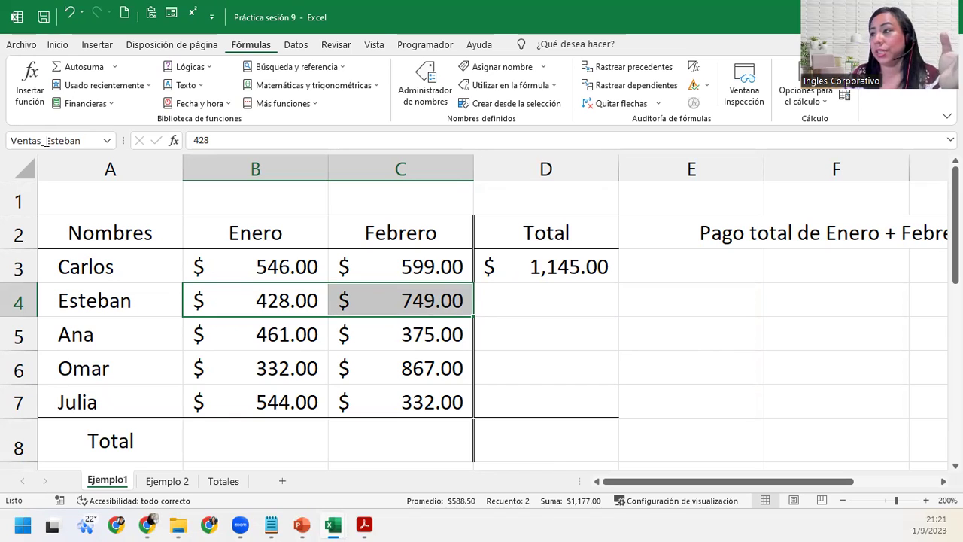
{"action": "left_click", "coordinate": [87, 139]}
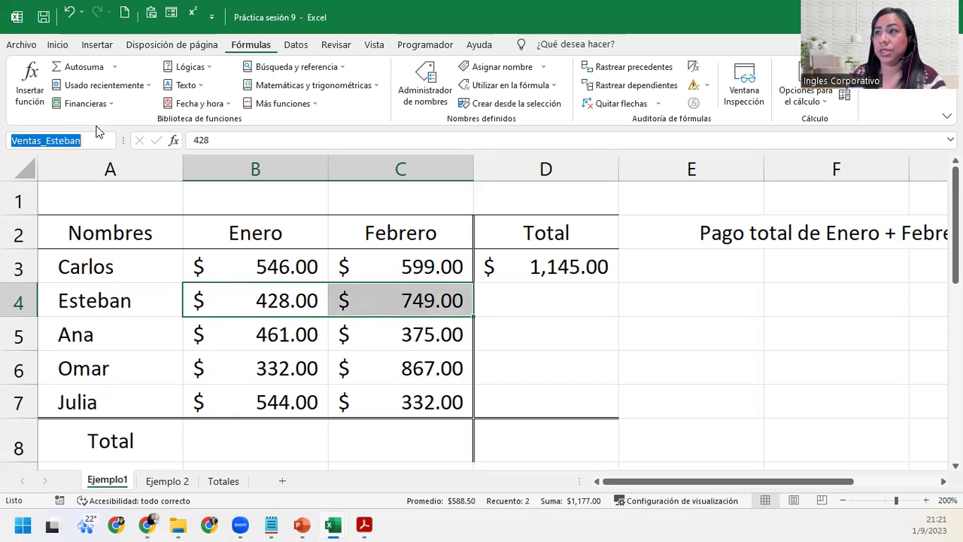
{"action": "left_click", "coordinate": [92, 138]}
{"action": "key", "text": "Return"}
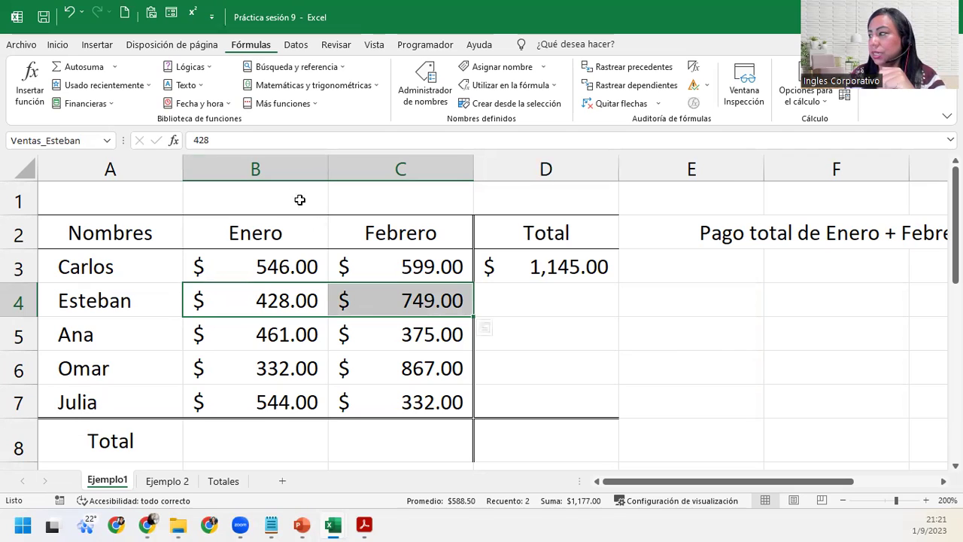
- Enter =SUMA(Ventas_Esteban) in D4, giving Esteban's total of $1,177.00
{"action": "left_click", "coordinate": [564, 301]}
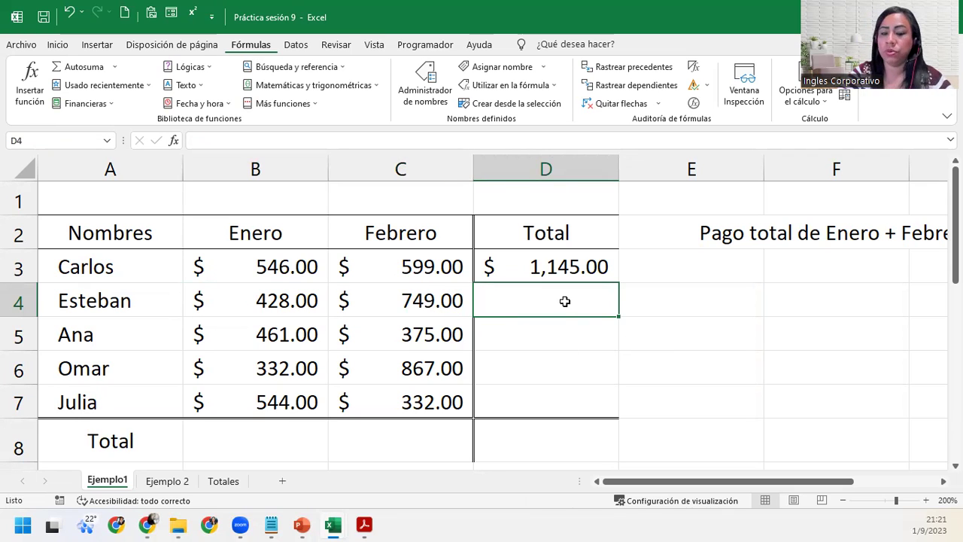
{"action": "type", "text": "=SUMA("}
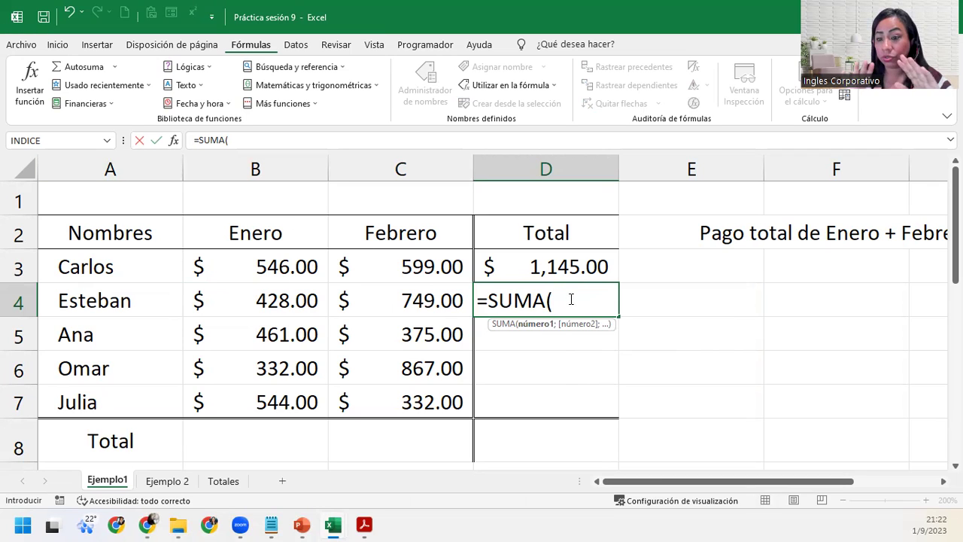
{"action": "type", "text": "vent"}
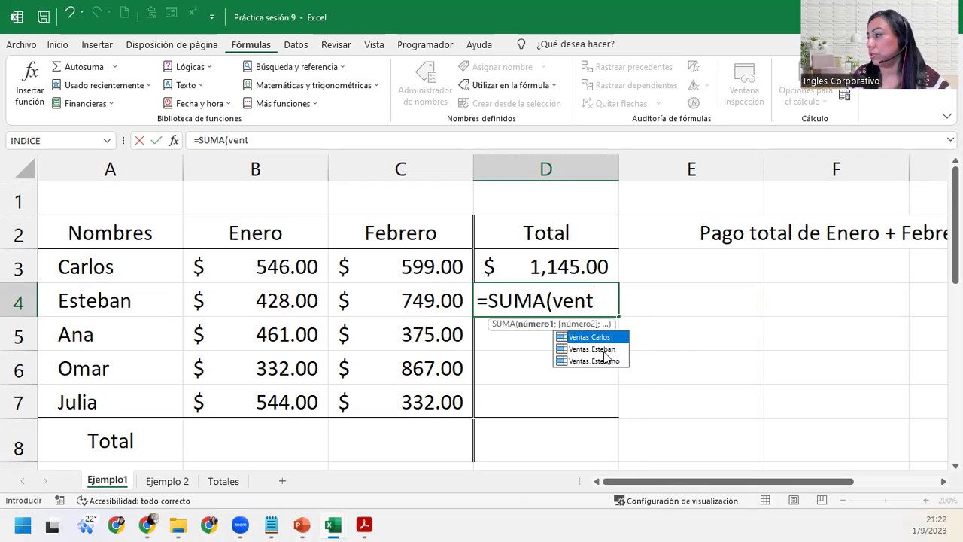
{"action": "left_click", "coordinate": [604, 350]}
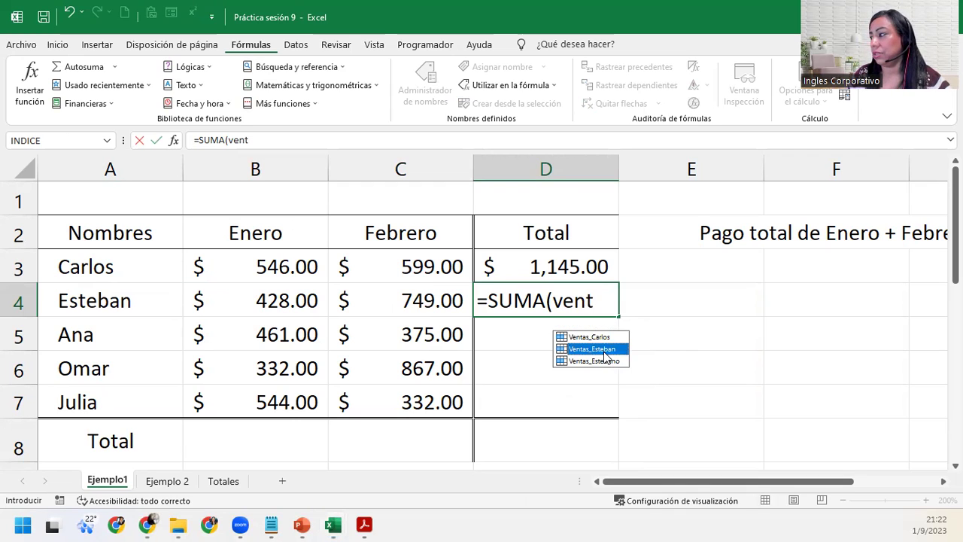
{"action": "double_click", "coordinate": [604, 350]}
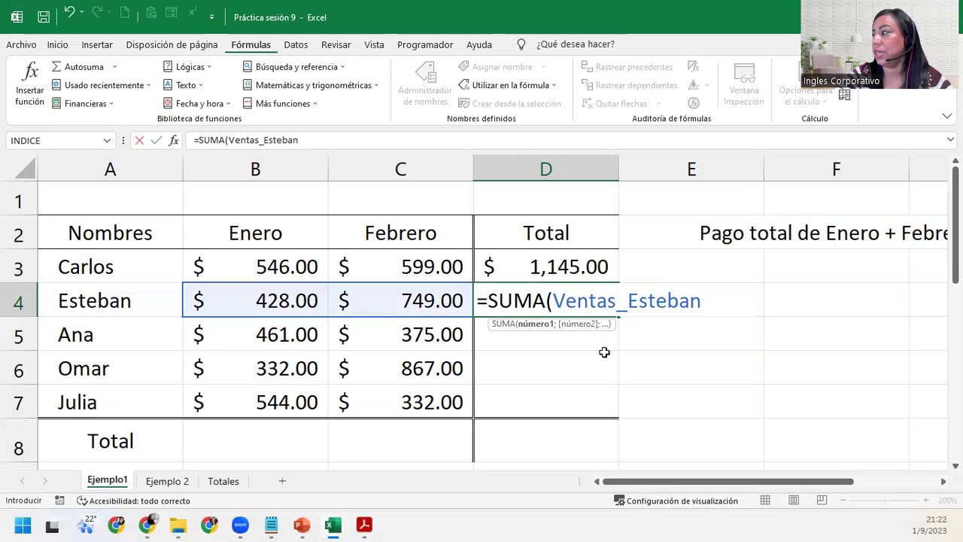
{"action": "type", "text": ")"}
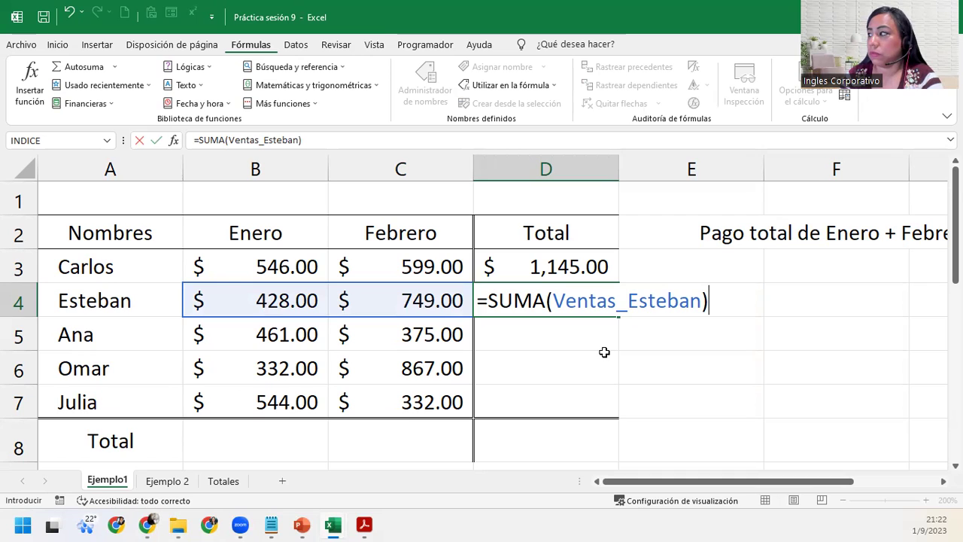
{"action": "key", "text": "Return"}
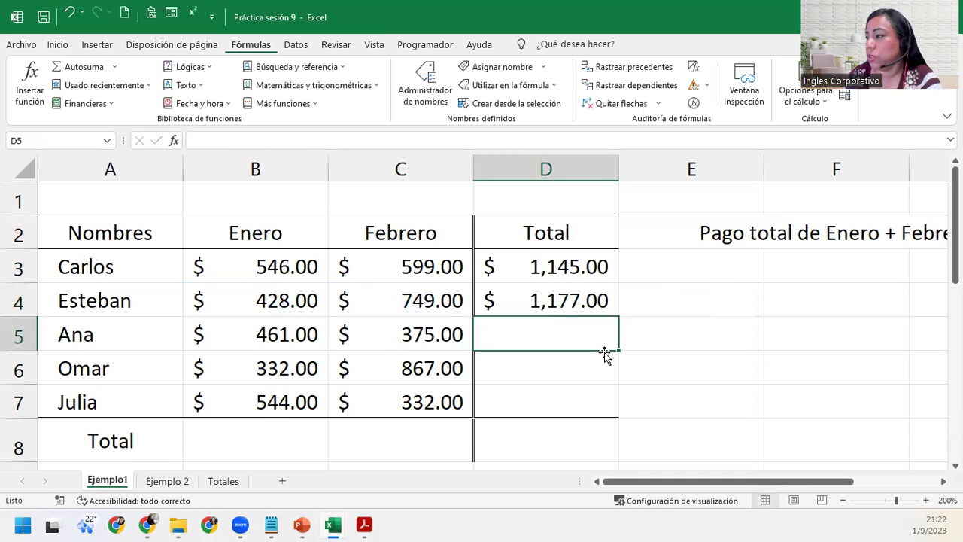
- Name Ana's Enero and Febrero amounts in B5:C5 'Ventas_Ana' using the Name Box
{"action": "mouse_move", "coordinate": [388, 336]}
{"action": "left_mouse_down"}
{"action": "mouse_move", "coordinate": [283, 335]}
{"action": "mouse_move", "coordinate": [429, 335]}
{"action": "mouse_move", "coordinate": [302, 334]}
{"action": "left_mouse_up"}
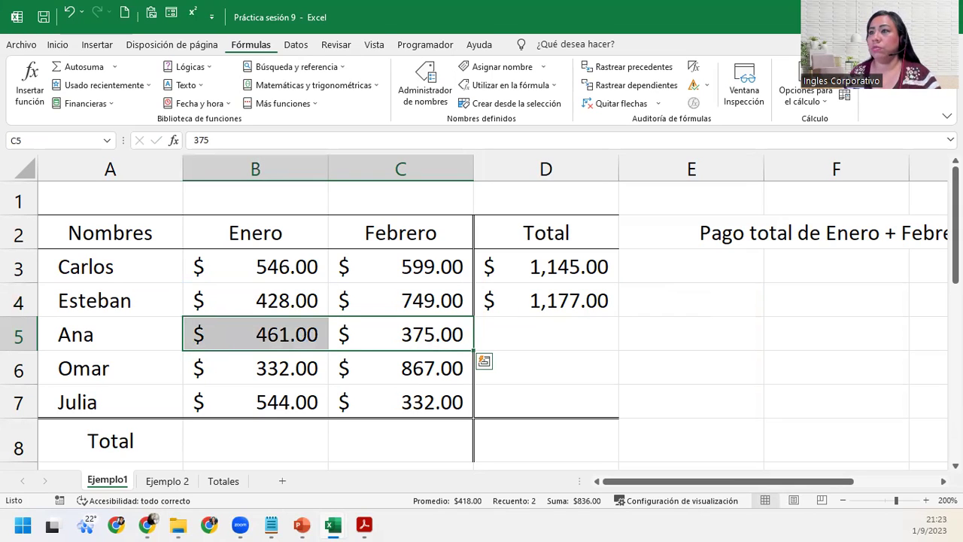
{"action": "left_click", "coordinate": [61, 137]}
{"action": "type", "text": "Ventas_Ana"}
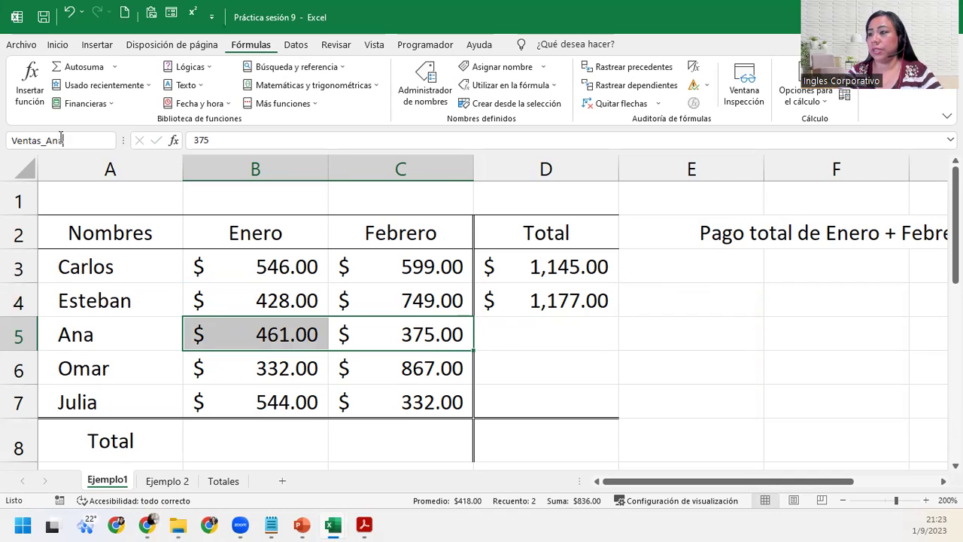
{"action": "key", "text": "Return"}
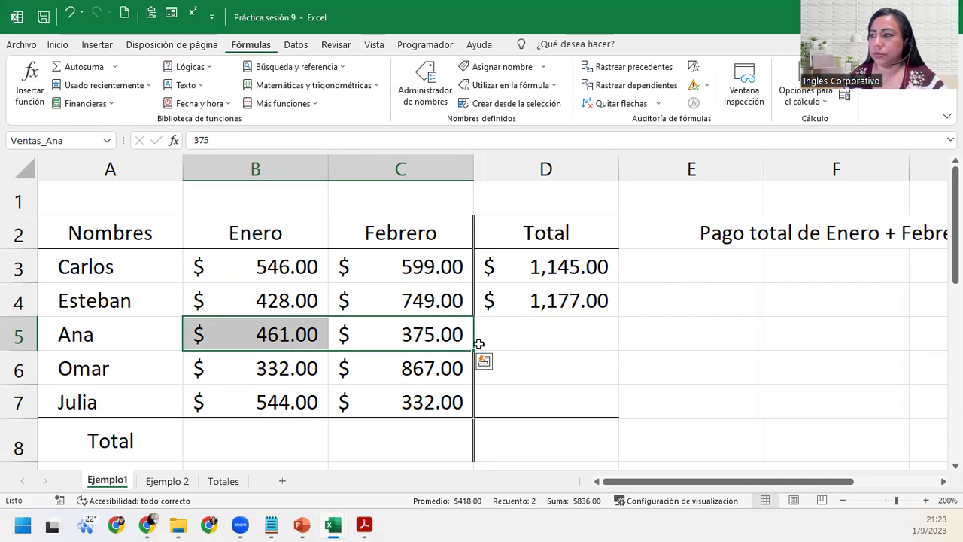
{"action": "left_click", "coordinate": [522, 333]}
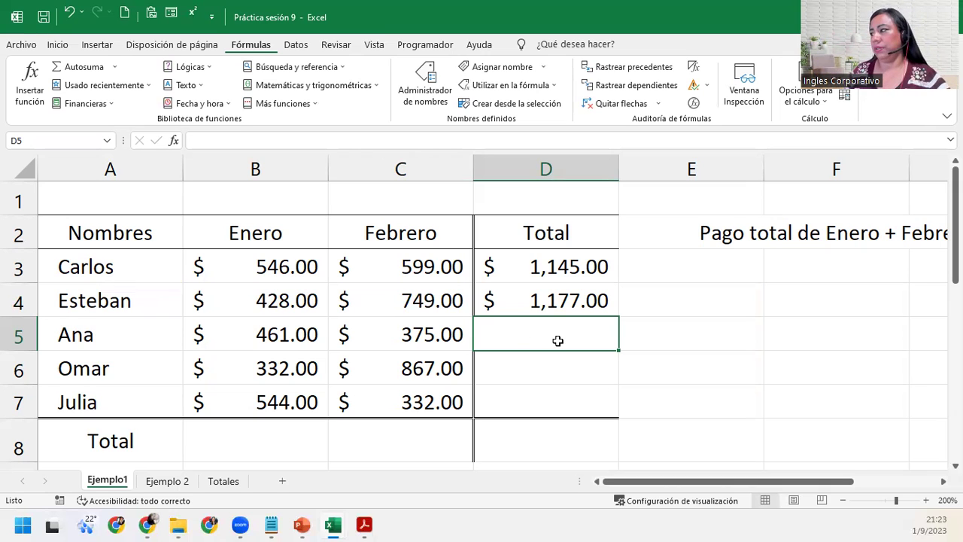
- Enter =SUMA(Ventas_Ana) in D5 so Ana's total shows $836.00
{"action": "type", "text": "="}
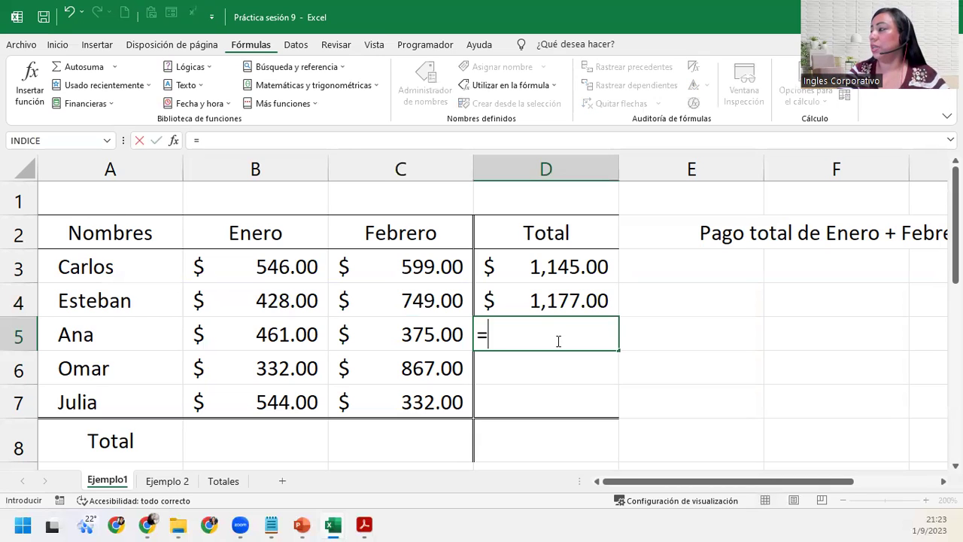
{"action": "type", "text": "sum"}
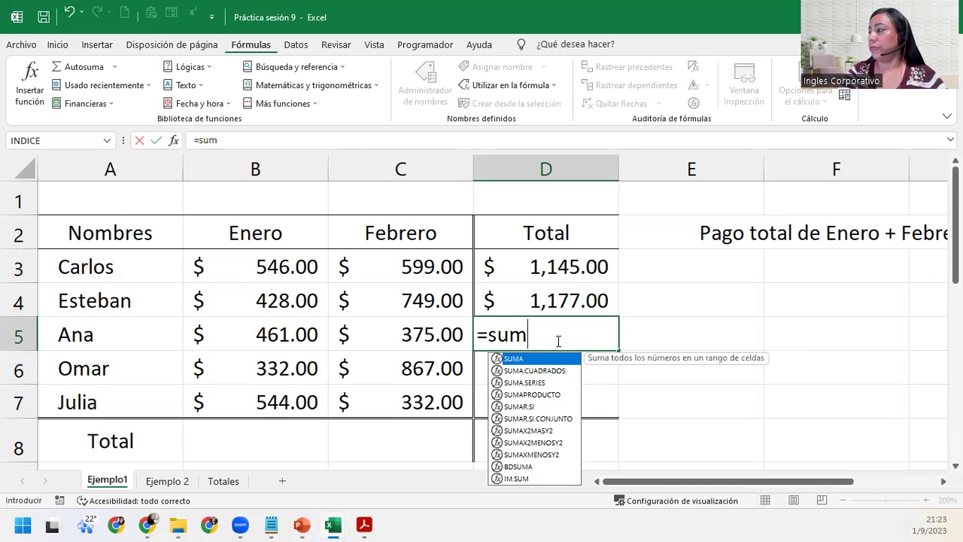
{"action": "key", "text": "Tab"}
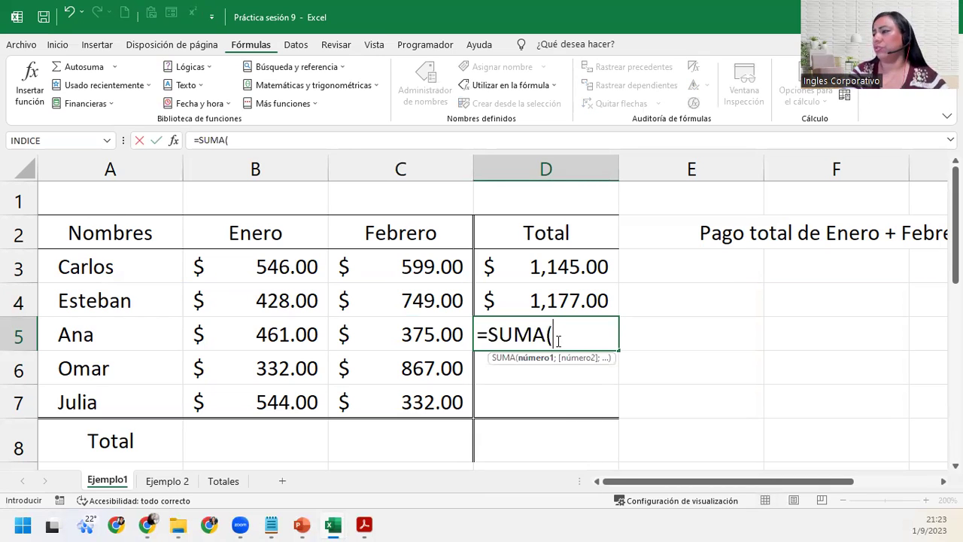
{"action": "type", "text": "vent"}
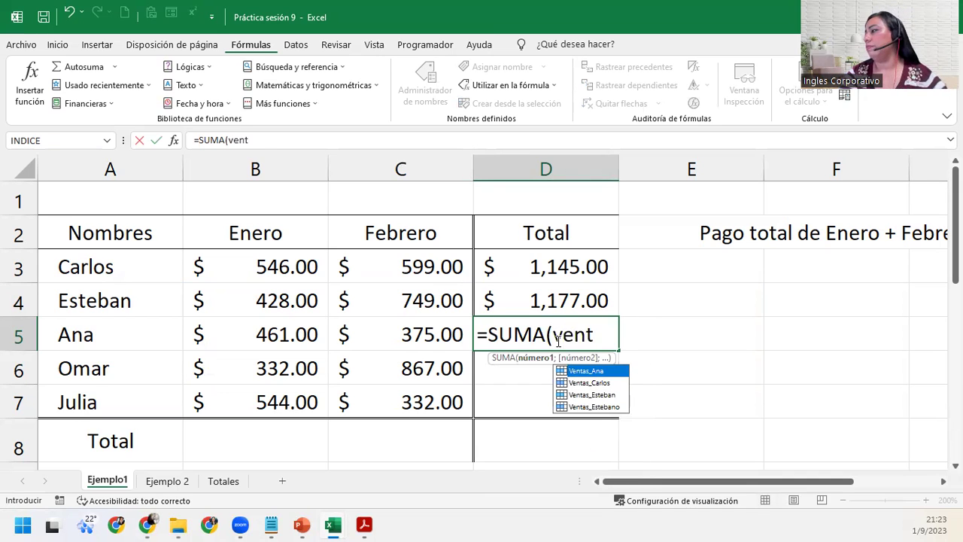
{"action": "key", "text": "Tab"}
{"action": "type", "text": ")"}
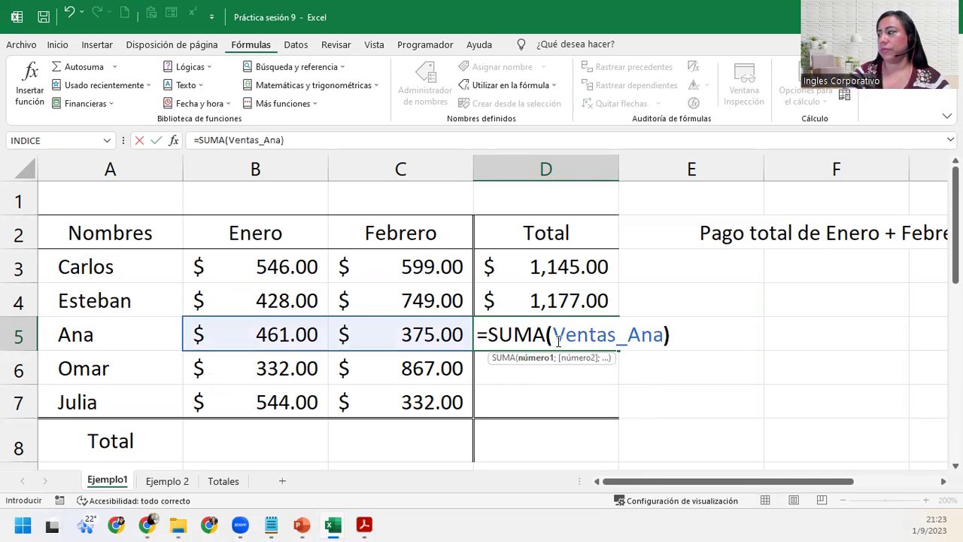
{"action": "key", "text": "Return"}
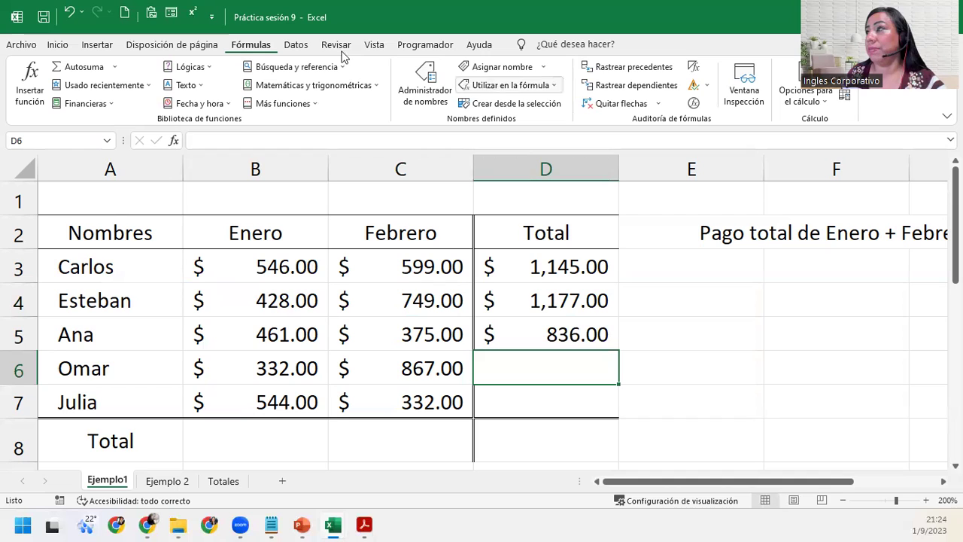
- Open the Name Manager and compare Ventas_Esteban with its duplicate Ventas_Estebano
{"action": "left_click", "coordinate": [440, 95]}
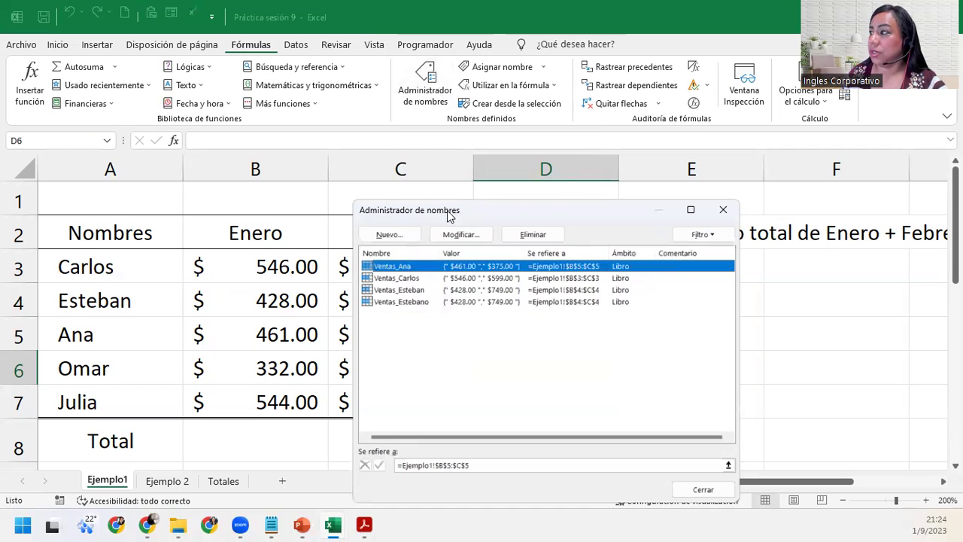
{"action": "left_click_drag", "start_coordinate": [447, 216], "coordinate": [277, 197]}
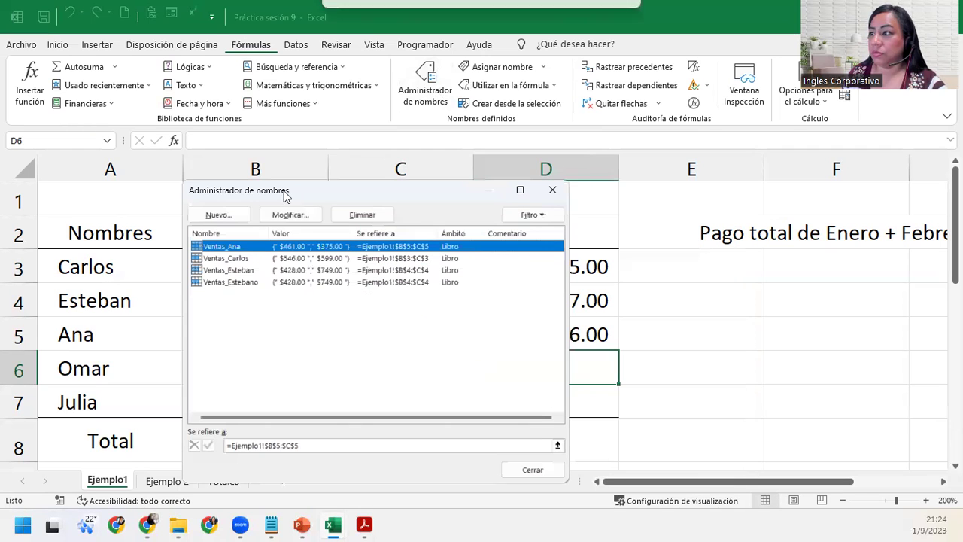
{"action": "left_click", "coordinate": [242, 271]}
{"action": "left_click", "coordinate": [242, 285]}
{"action": "left_click", "coordinate": [251, 268]}
{"action": "left_click", "coordinate": [253, 282]}
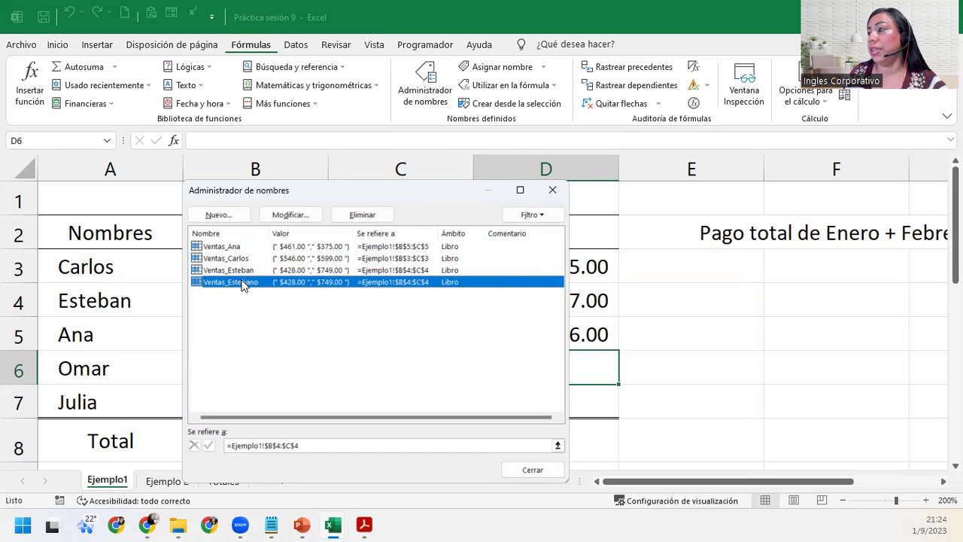
- Delete the duplicate Ventas_Estebano name and close the Name Manager
{"action": "left_click", "coordinate": [361, 215]}
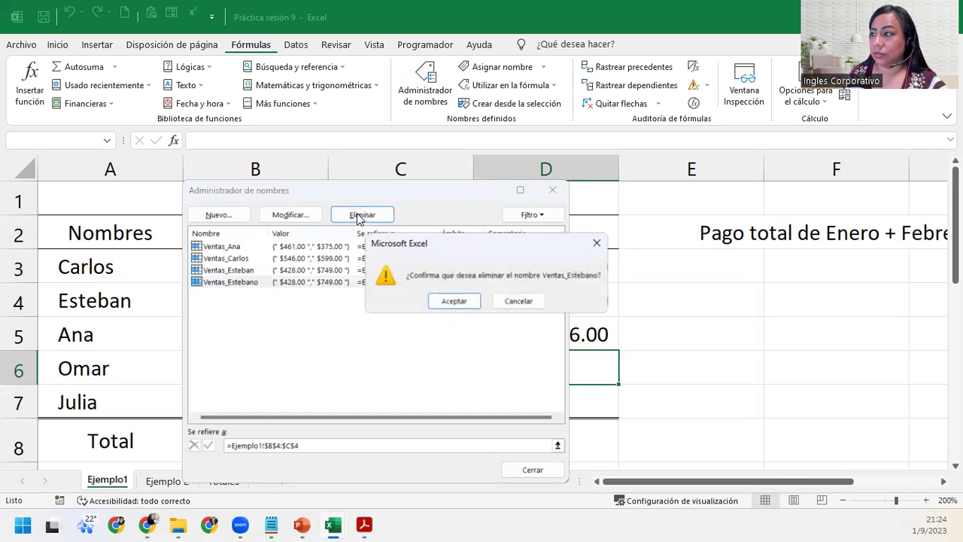
{"action": "left_click", "coordinate": [445, 303]}
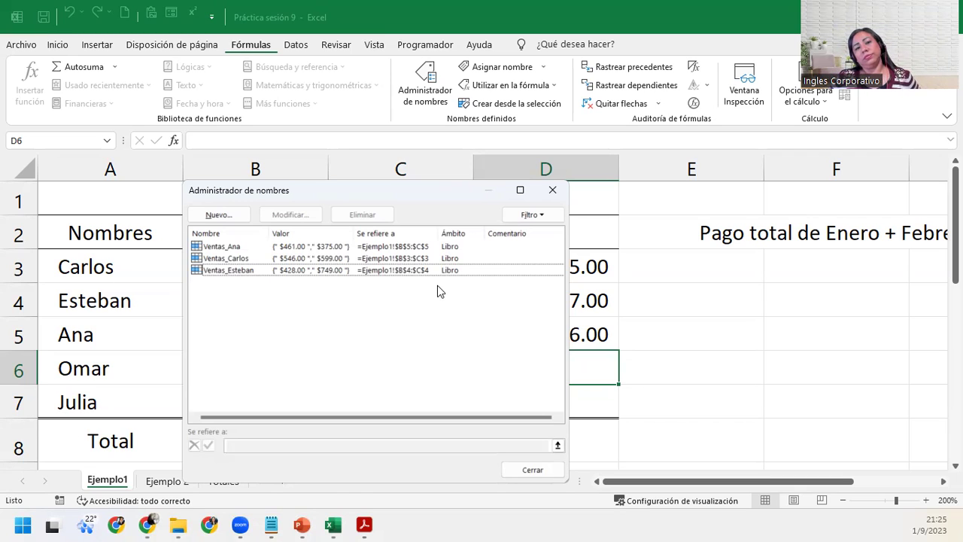
{"action": "left_click", "coordinate": [550, 194]}
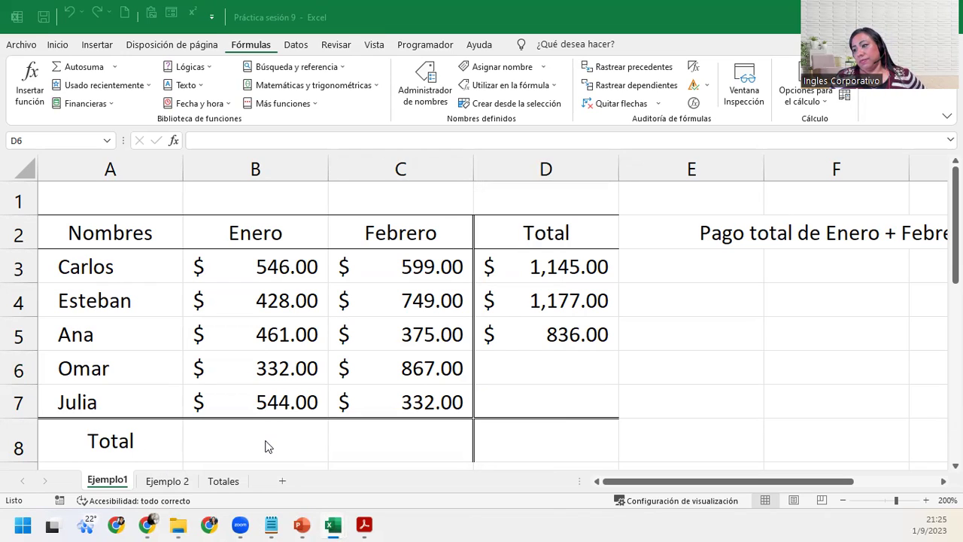
- Return to the payroll worksheet at cell D6
{"action": "left_click", "coordinate": [491, 364]}
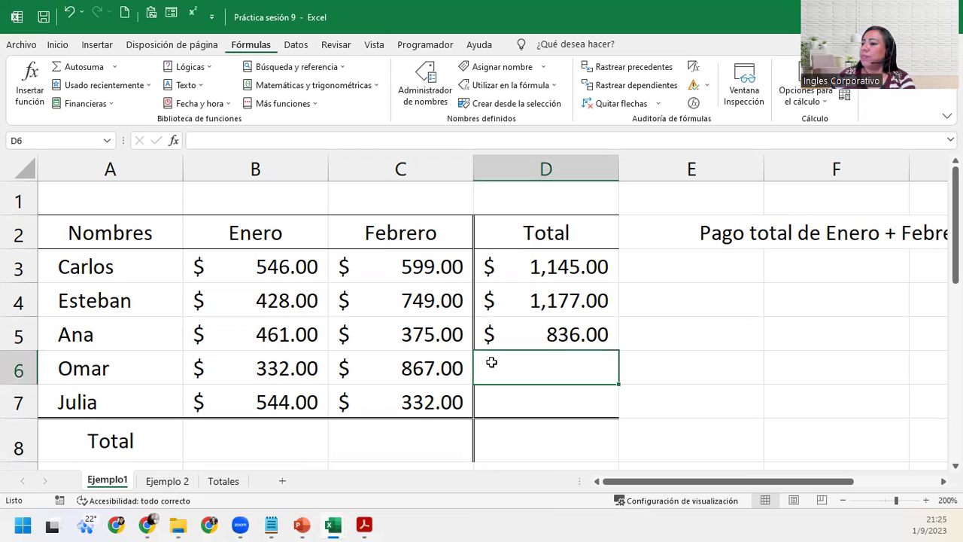
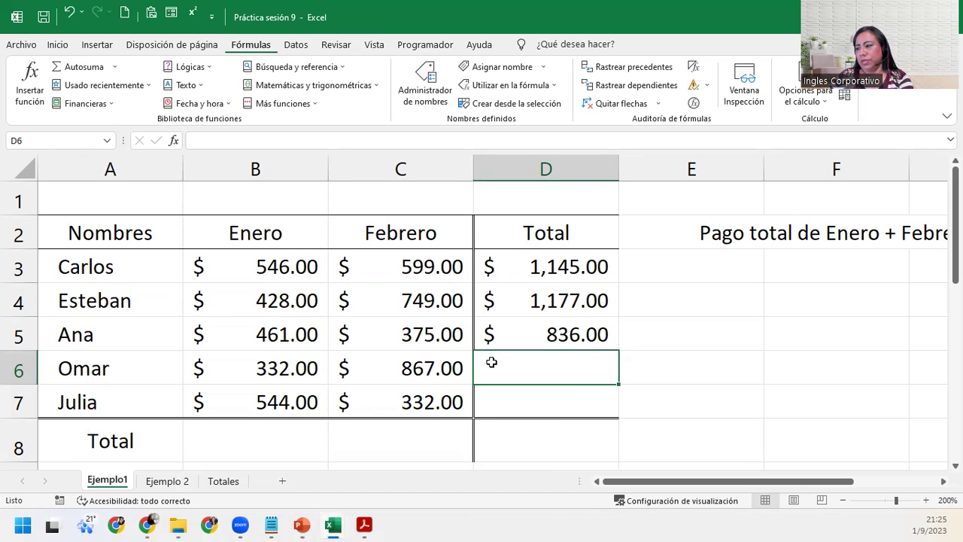
- Select B6:C6 and define it as Ventas_Omar with Asignar nombre, then pick D6
{"action": "left_click_drag", "start_coordinate": [323, 361], "coordinate": [367, 368]}
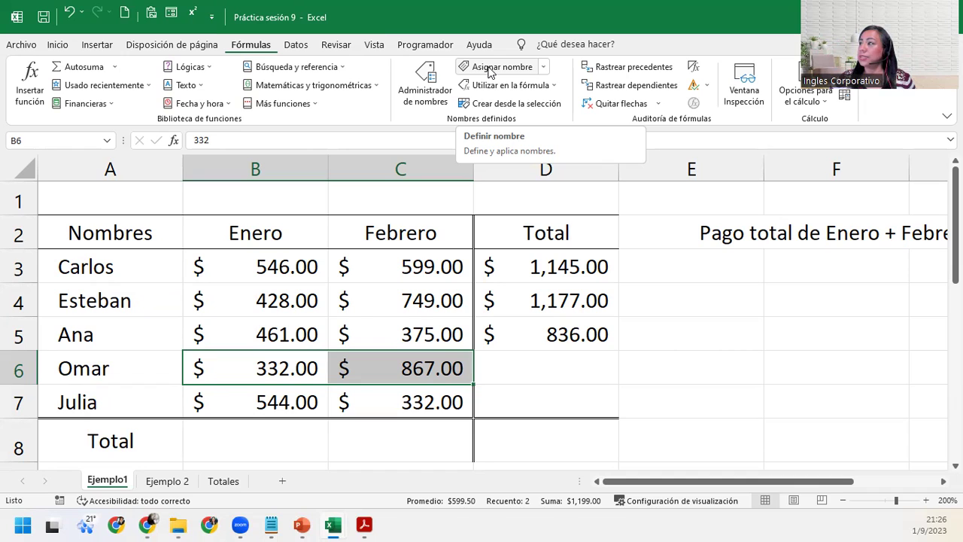
{"action": "left_click", "coordinate": [489, 70]}
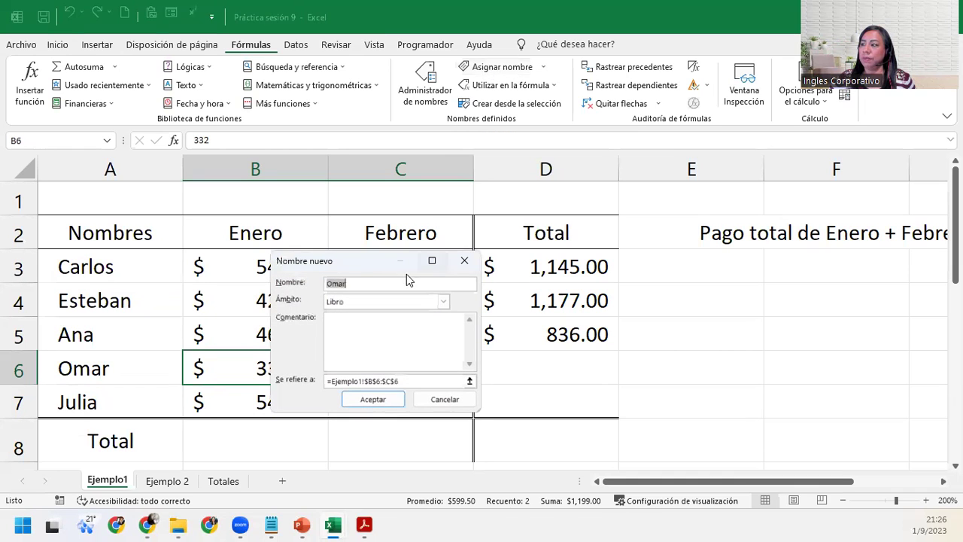
{"action": "mouse_move", "coordinate": [368, 261]}
{"action": "left_mouse_down"}
{"action": "mouse_move", "coordinate": [505, 349]}
{"action": "mouse_move", "coordinate": [424, 249]}
{"action": "left_mouse_up"}
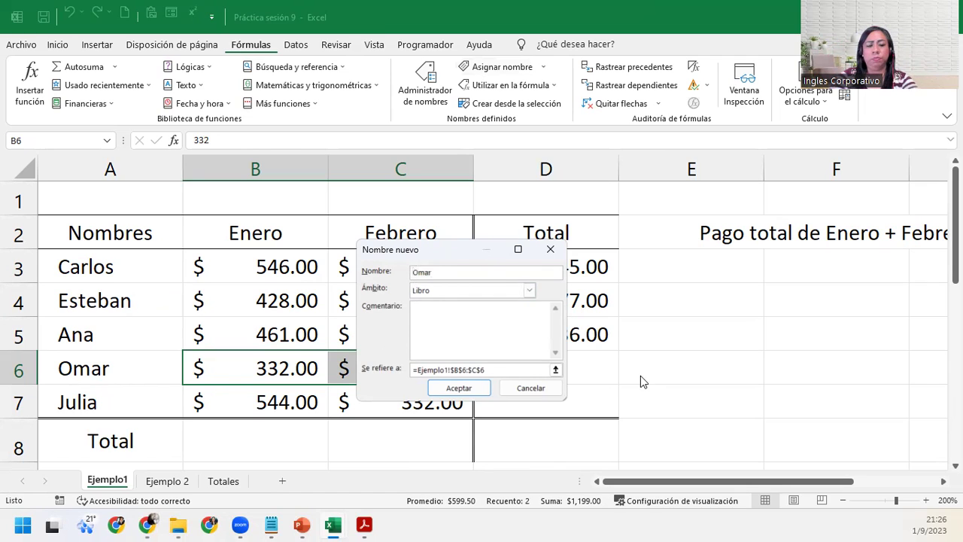
{"action": "type", "text": "Ve"}
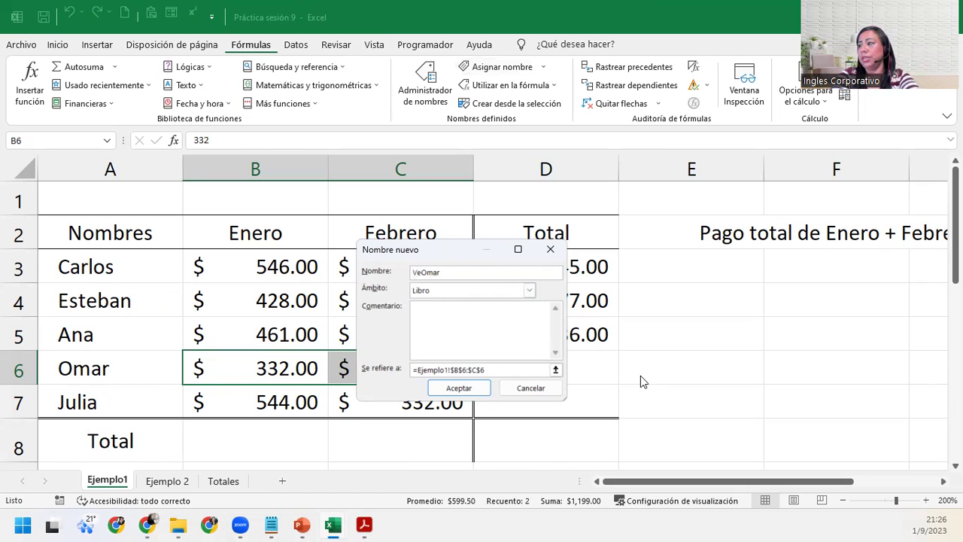
{"action": "type", "text": "nta"}
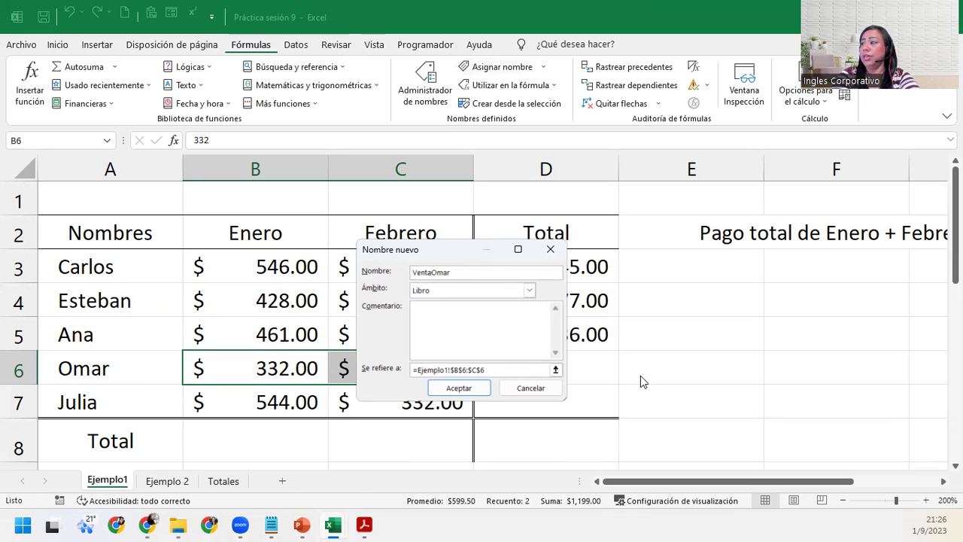
{"action": "type", "text": "s_"}
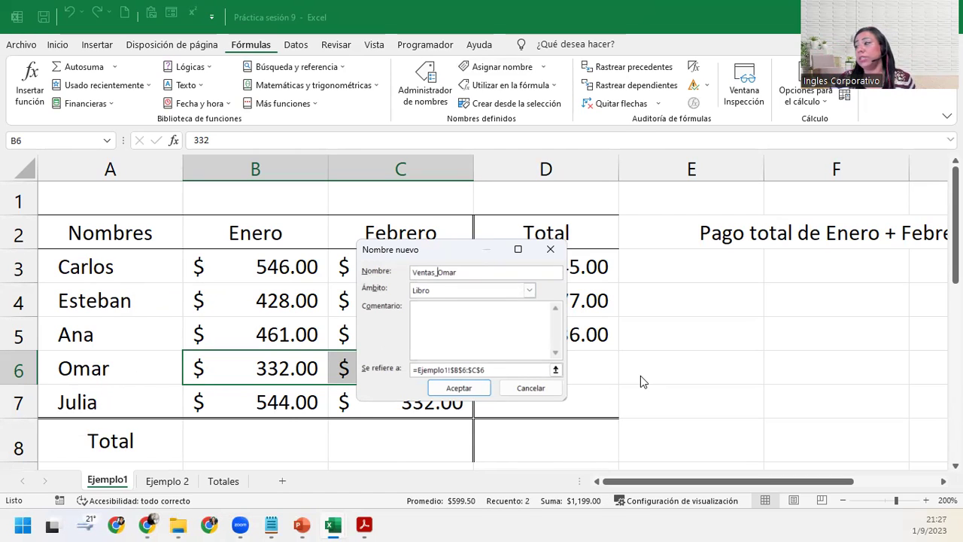
{"action": "left_click", "coordinate": [460, 389]}
{"action": "left_click", "coordinate": [559, 372]}
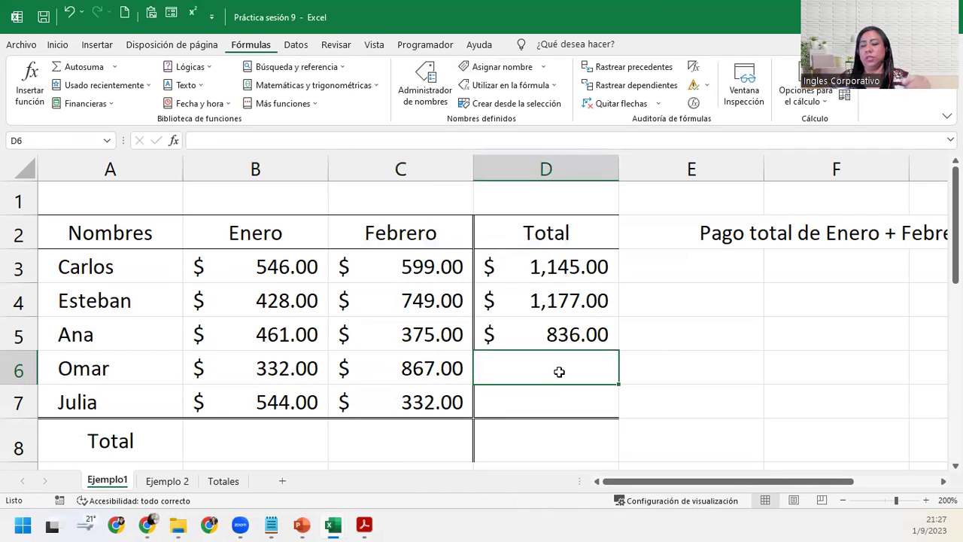
- Enter =SUMA(Ventas_Omar) in D6 so Omar's total shows $1,199.00
{"action": "type", "text": "=sum"}
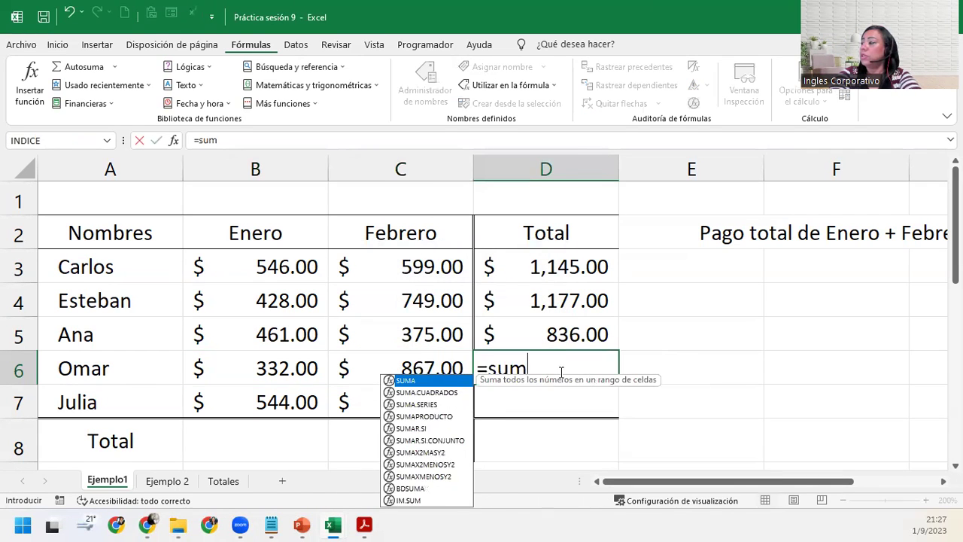
{"action": "key", "text": "Tab"}
{"action": "type", "text": "venta"}
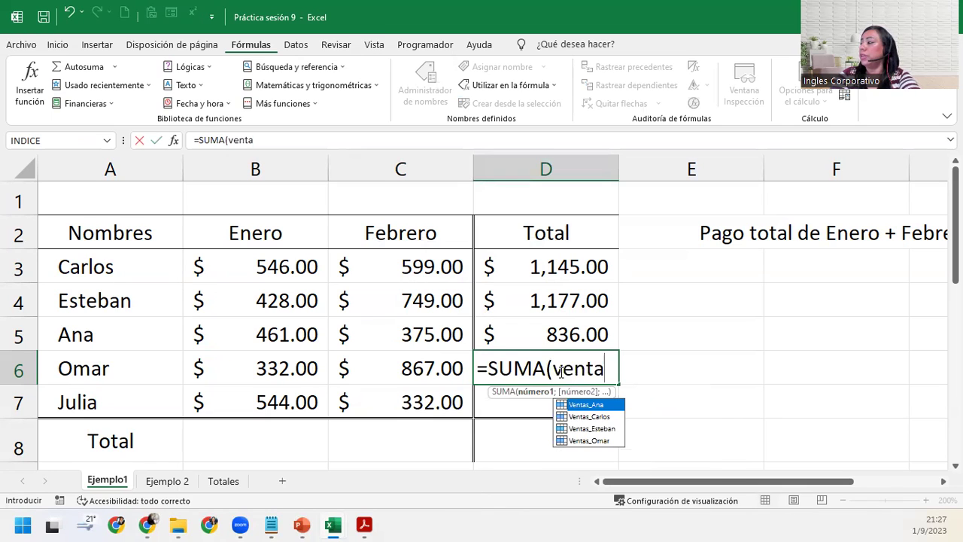
{"action": "key", "text": "Down"}
{"action": "key", "text": "Down"}
{"action": "key", "text": "Down"}
{"action": "key", "text": "Tab"}
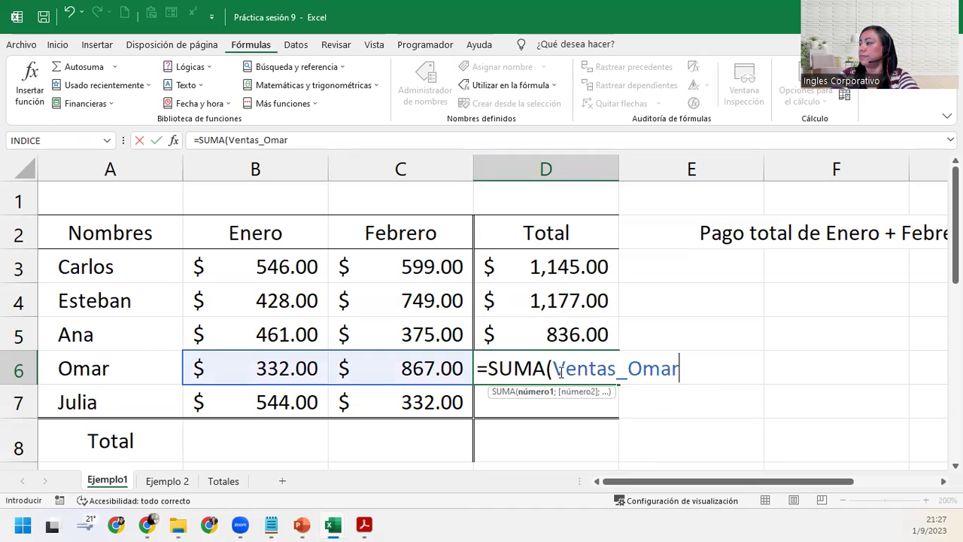
{"action": "type", "text": ")"}
{"action": "key", "text": "Return"}
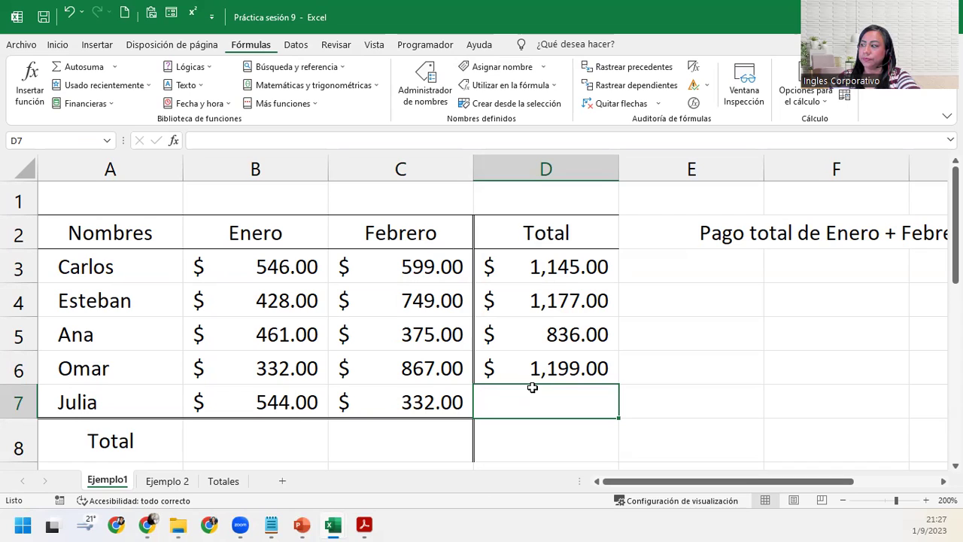
- Name Julia's January and February sales B7:C7 as Ventas_Julia
{"action": "left_click_drag", "start_coordinate": [293, 403], "coordinate": [340, 401]}
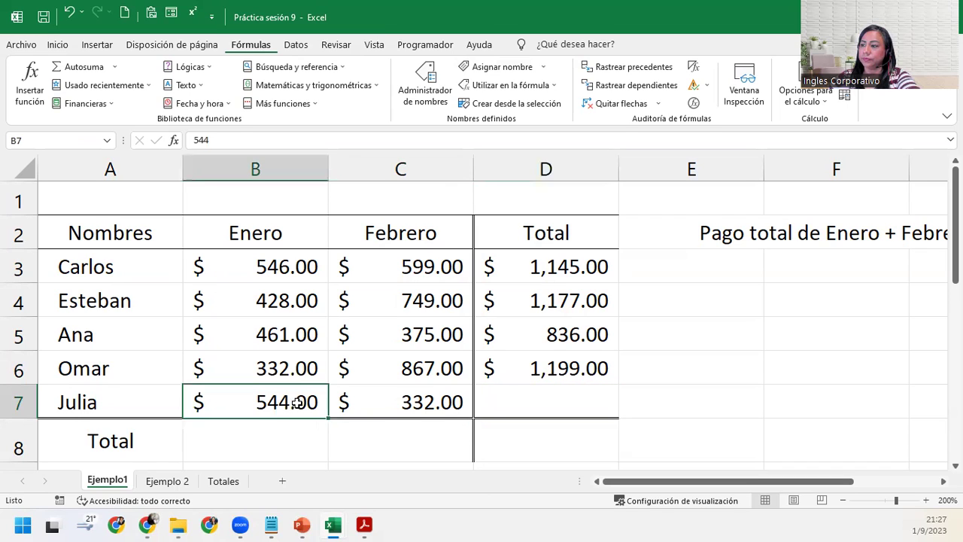
{"action": "left_click", "coordinate": [510, 66]}
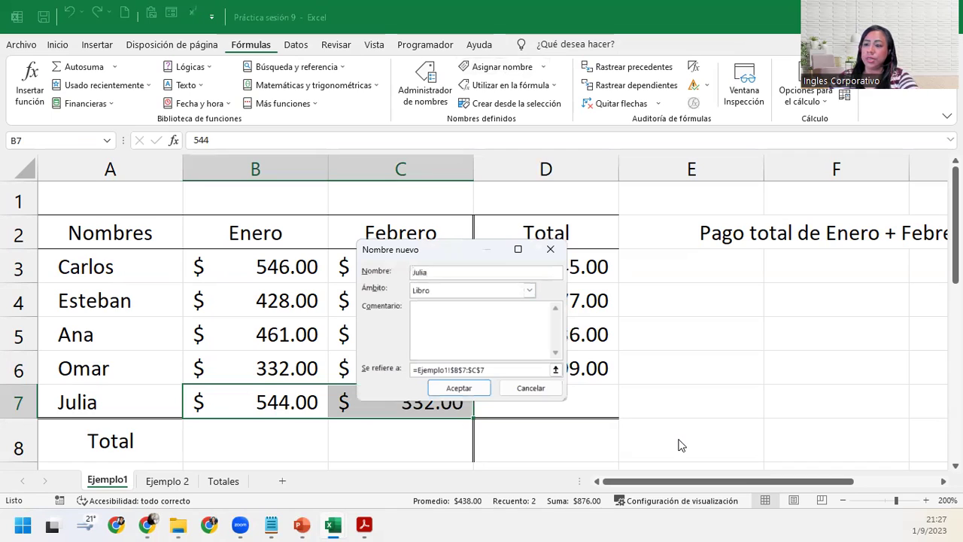
{"action": "type", "text": "Ventas"}
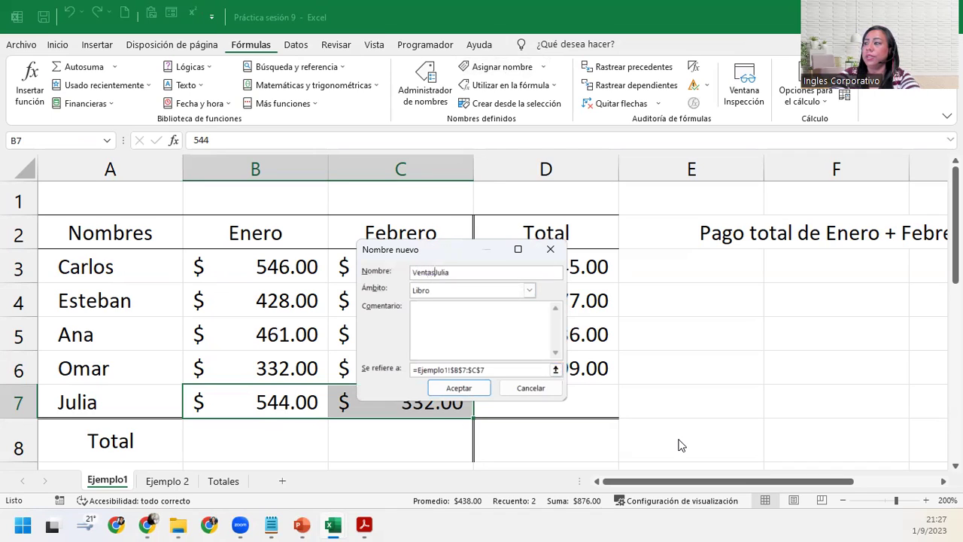
{"action": "type", "text": "_"}
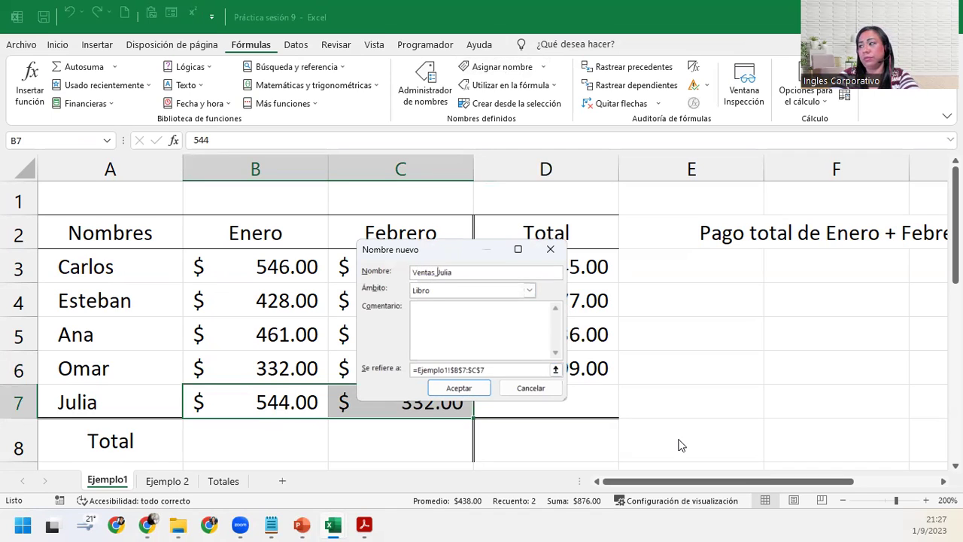
{"action": "key", "text": "Return"}
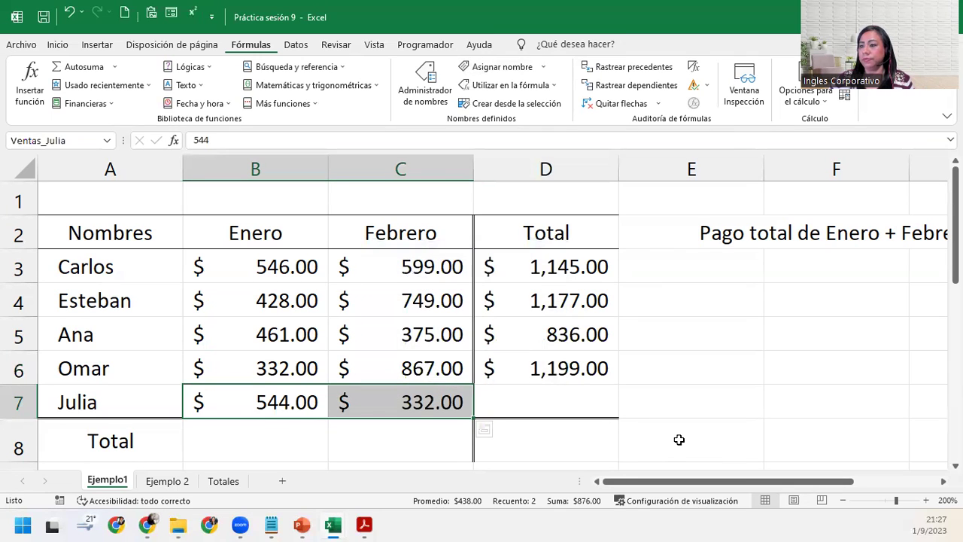
- Enter =SUMA(Ventas_Julia) in D7 so Julia's total shows $876.00
{"action": "left_click", "coordinate": [576, 401]}
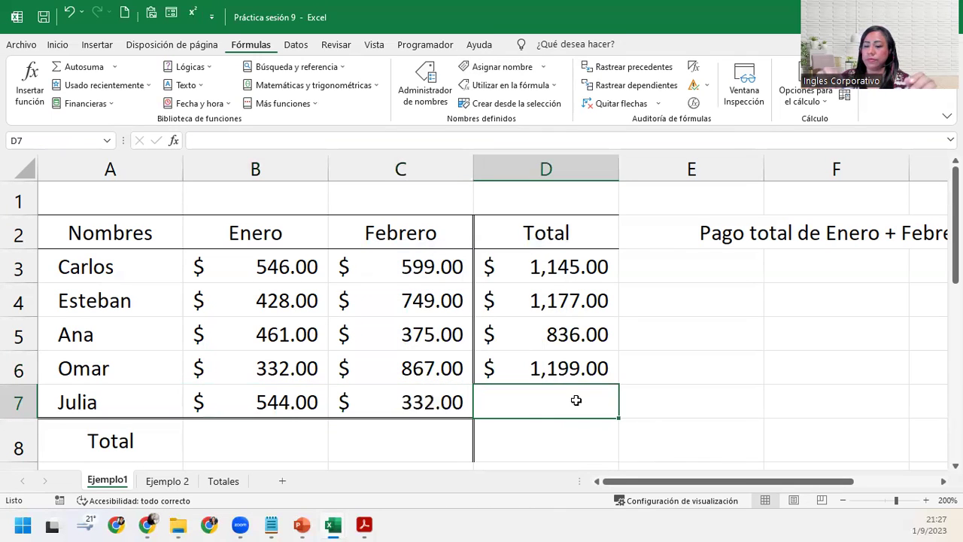
{"action": "type", "text": "=sum"}
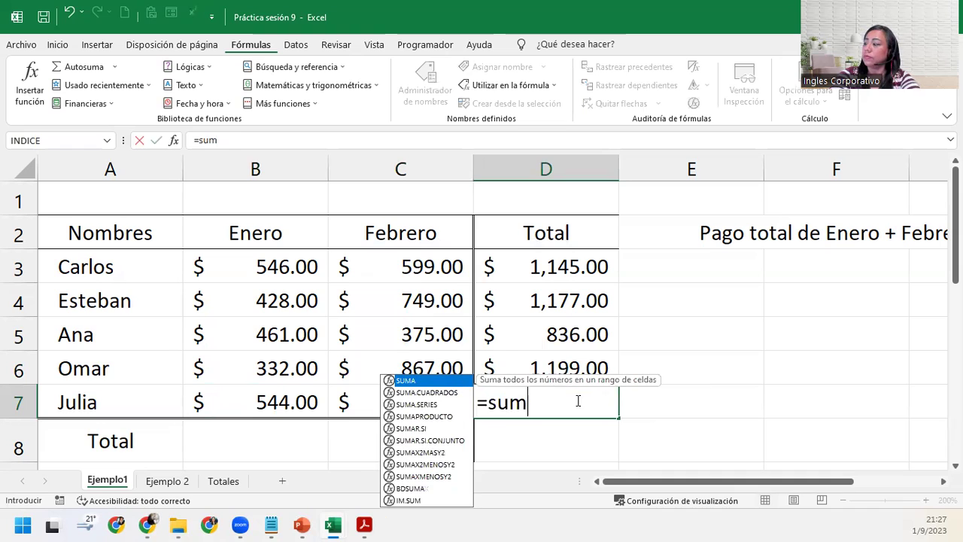
{"action": "key", "text": "Tab"}
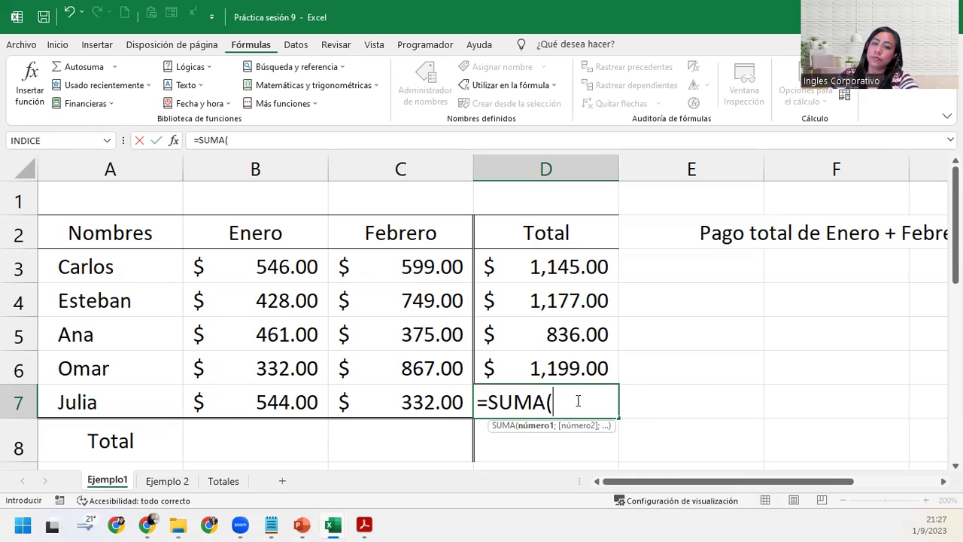
{"action": "type", "text": "ve"}
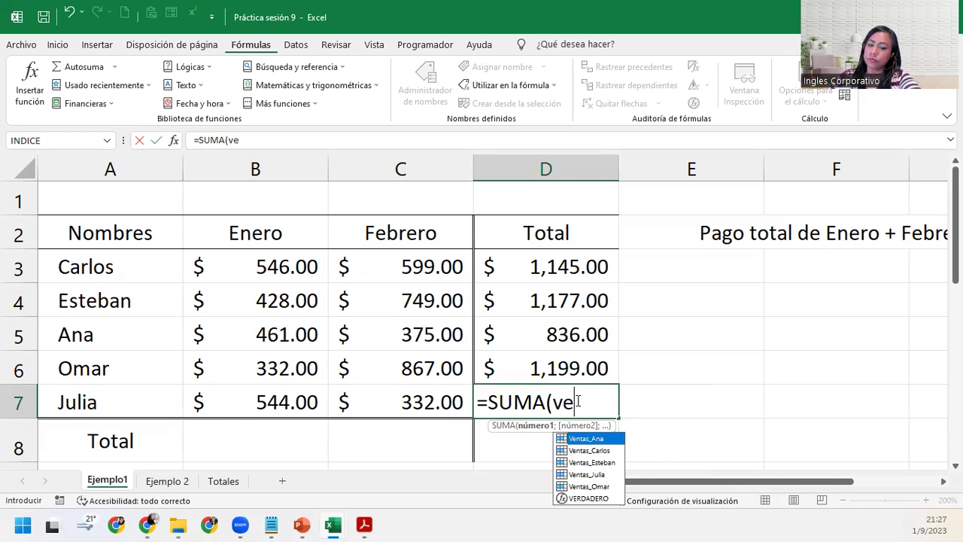
{"action": "type", "text": "n"}
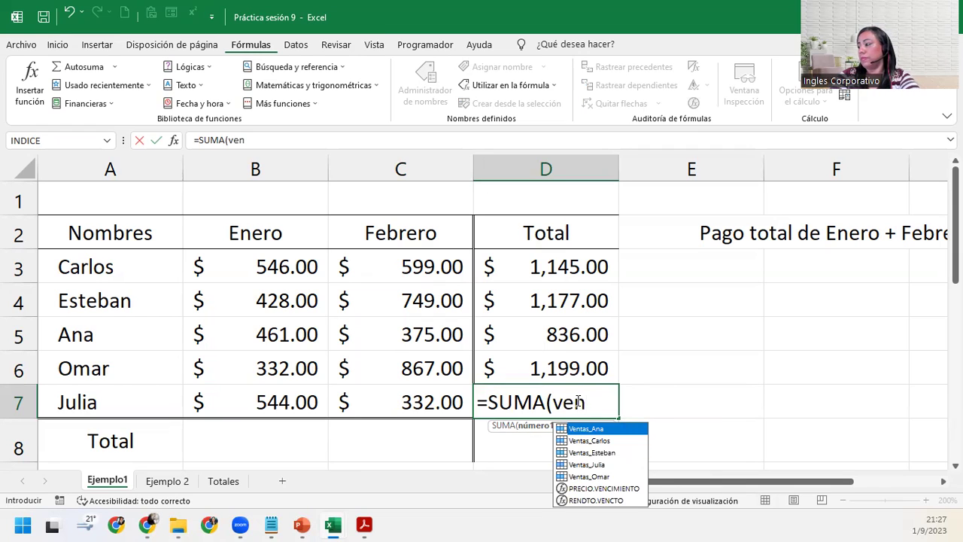
{"action": "key", "text": "Down"}
{"action": "key", "text": "Down"}
{"action": "key", "text": "Down"}
{"action": "key", "text": "Tab"}
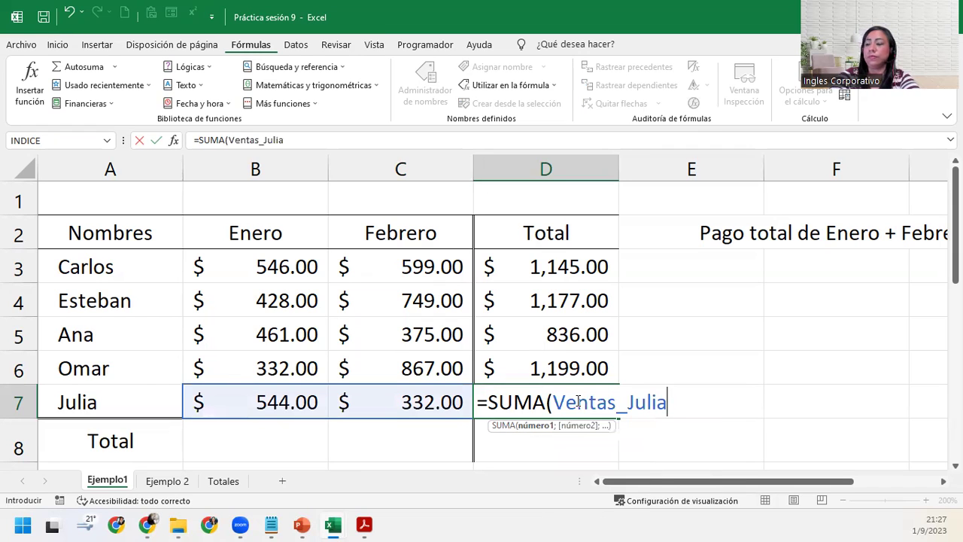
{"action": "type", "text": ")"}
{"action": "key", "text": "Return"}
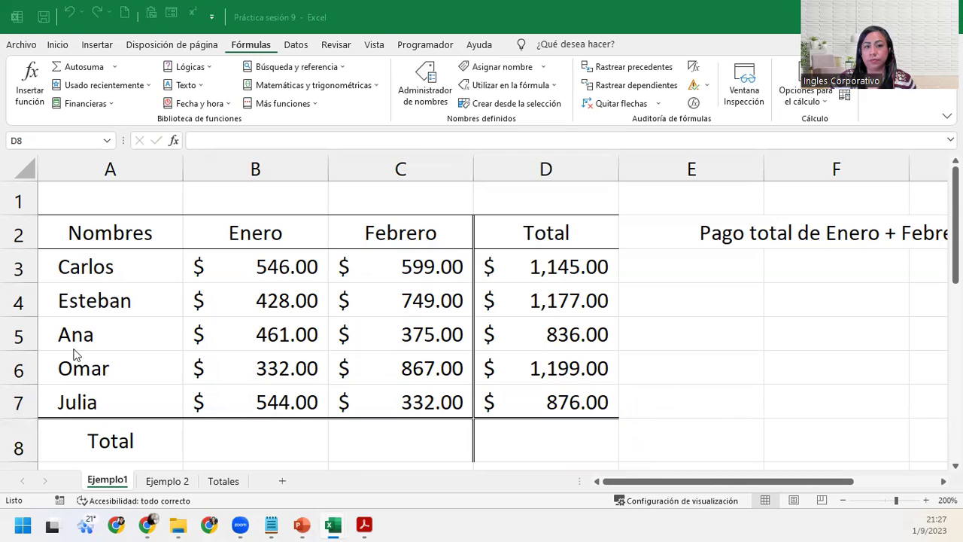
- Review the total formulas in D6, D7 and D5, leaving them unchanged
{"action": "left_click", "coordinate": [529, 380]}
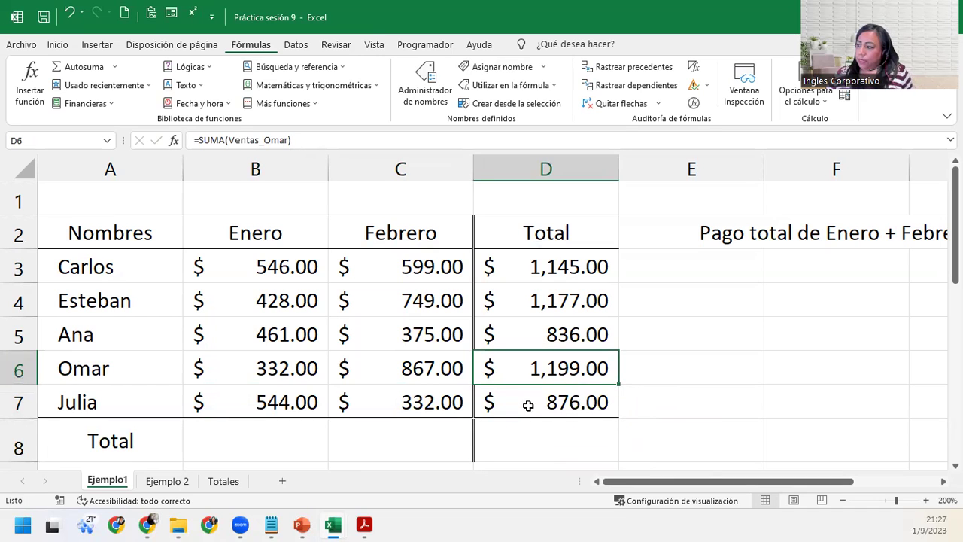
{"action": "double_click", "coordinate": [527, 401]}
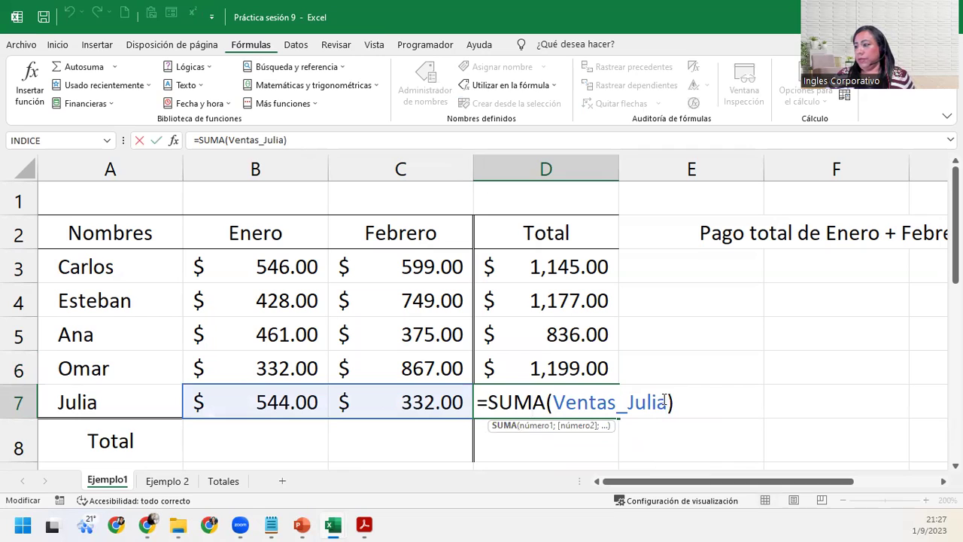
{"action": "key", "text": "Return"}
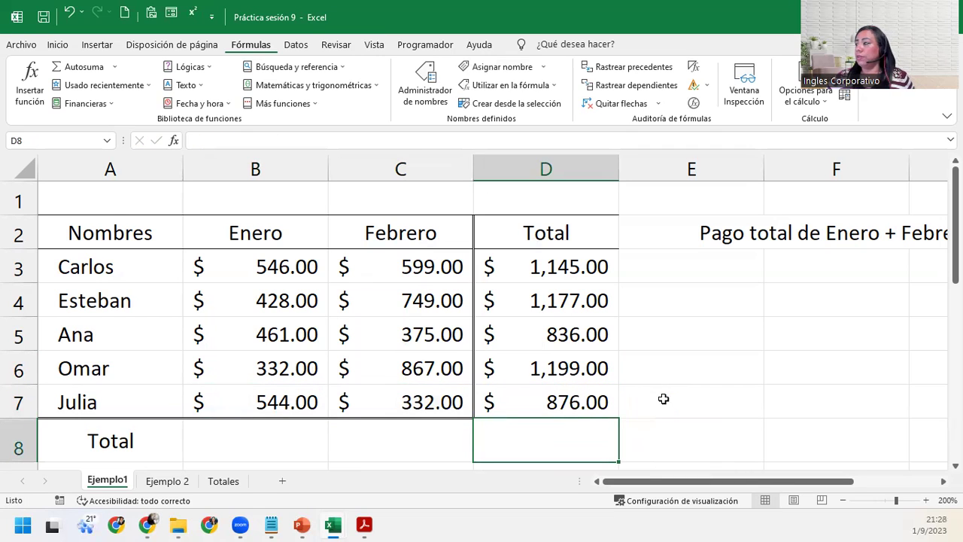
{"action": "left_click", "coordinate": [542, 323]}
{"action": "double_click", "coordinate": [557, 334]}
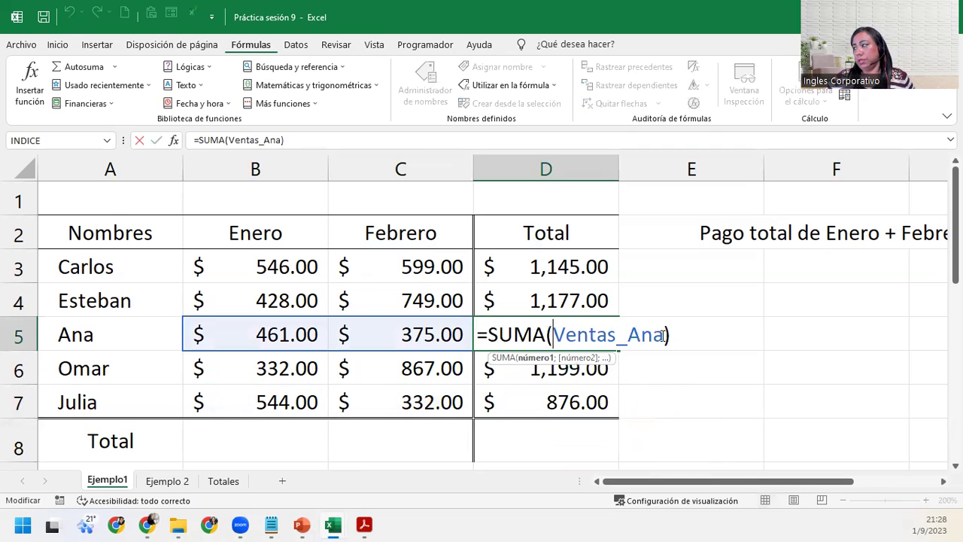
{"action": "left_click", "coordinate": [673, 334]}
{"action": "key", "text": "Return"}
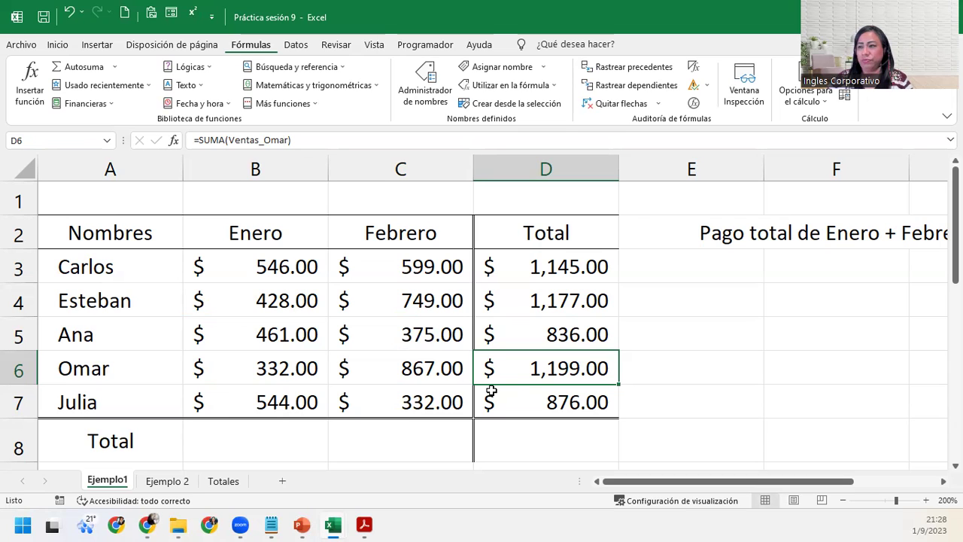
- Check D3's =B3+C3 and set D4 to =SUMA(Ventas_Esteban), giving $1,177.00
{"action": "left_click", "coordinate": [591, 262]}
{"action": "double_click", "coordinate": [591, 262]}
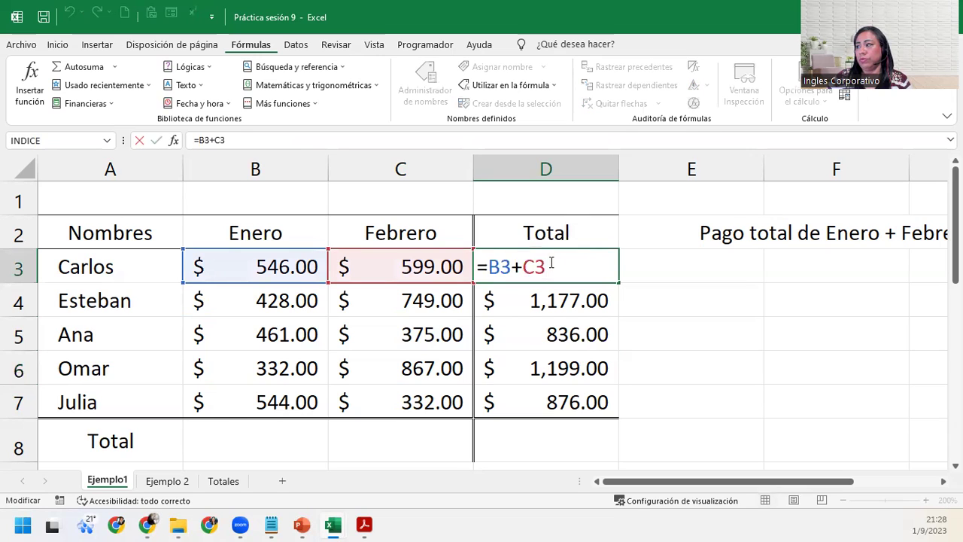
{"action": "left_click", "coordinate": [568, 293]}
{"action": "double_click", "coordinate": [567, 294]}
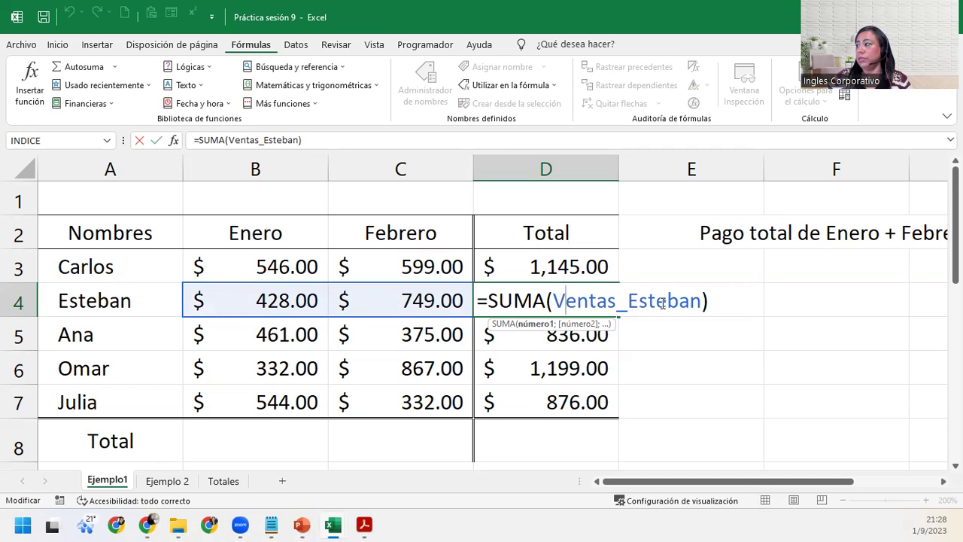
{"action": "key", "text": "Return"}
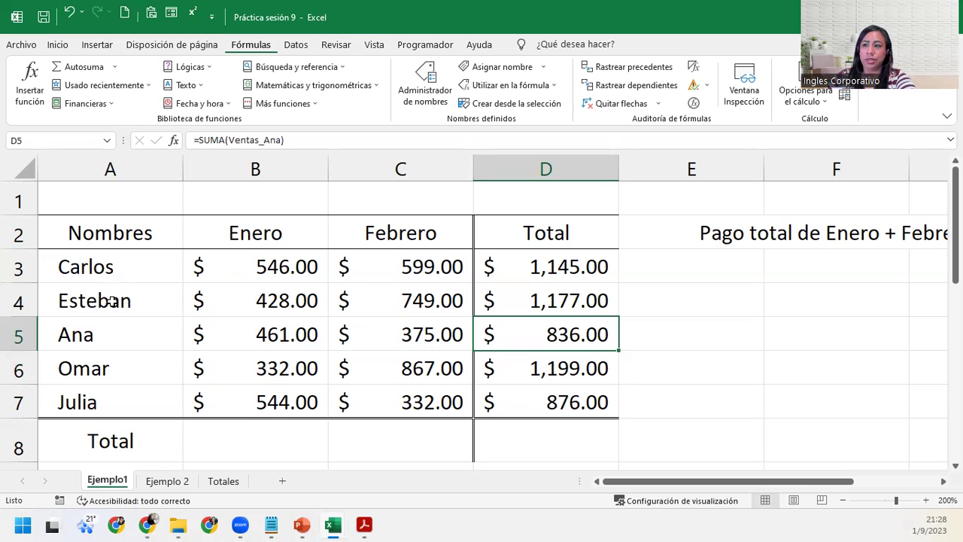
{"action": "left_click", "coordinate": [110, 269]}
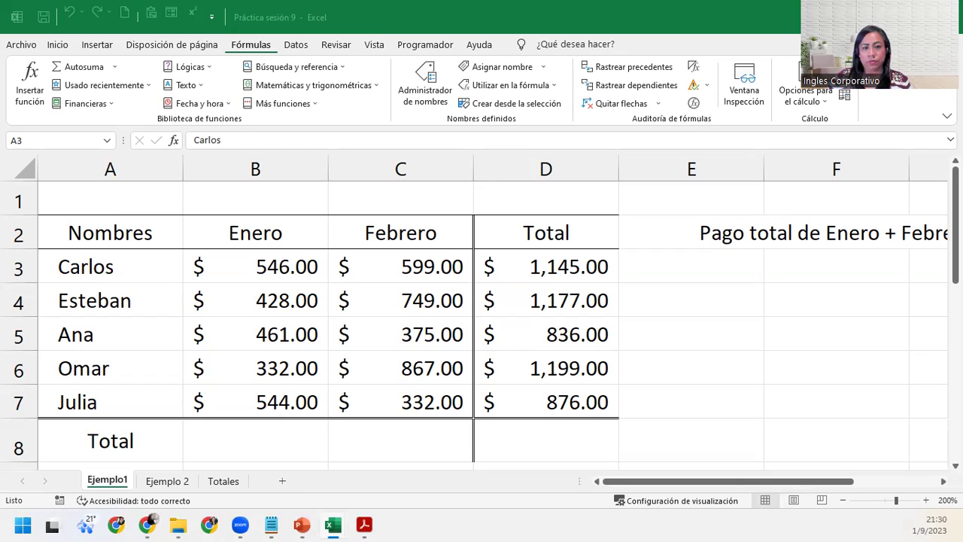
{"action": "key", "text": "F2"}
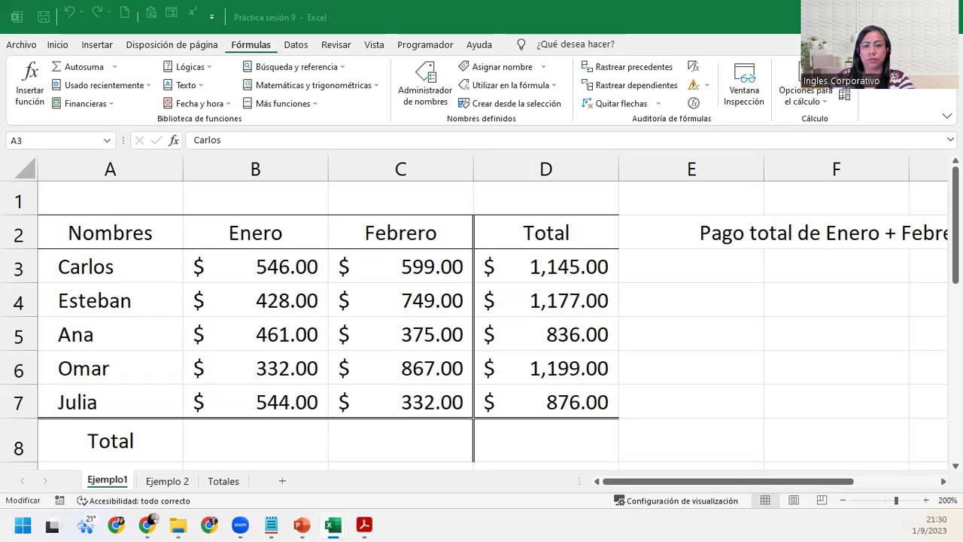
{"action": "key", "text": "F2"}
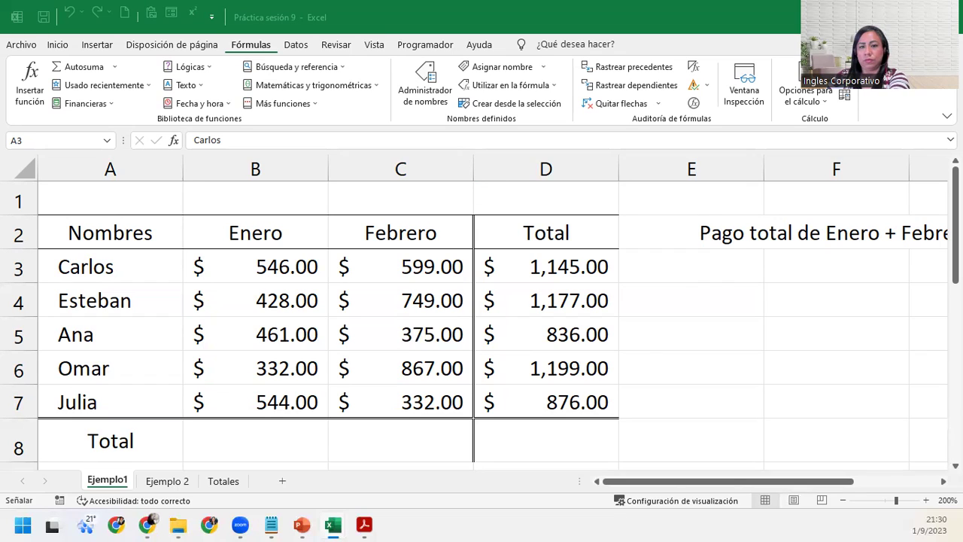
{"action": "key", "text": "Escape"}
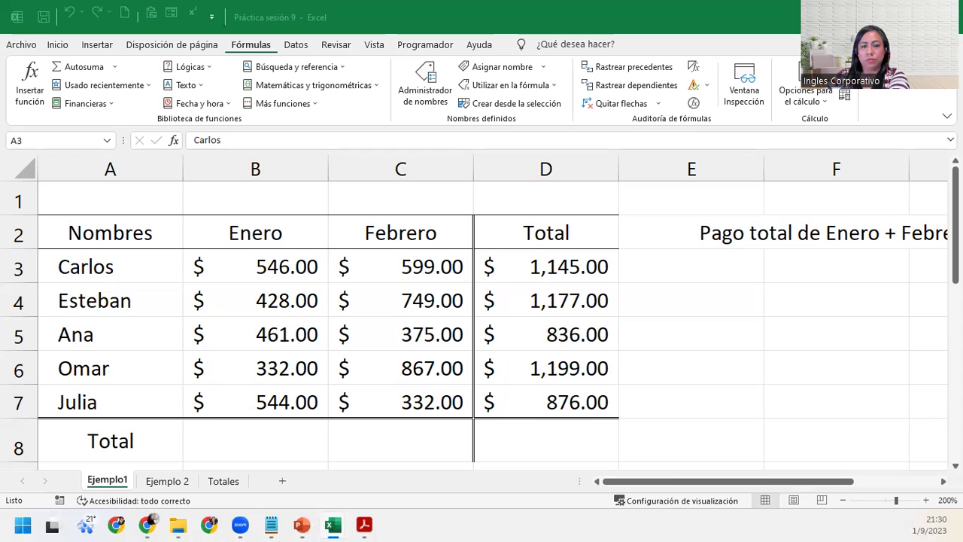
{"action": "key", "text": "F2"}
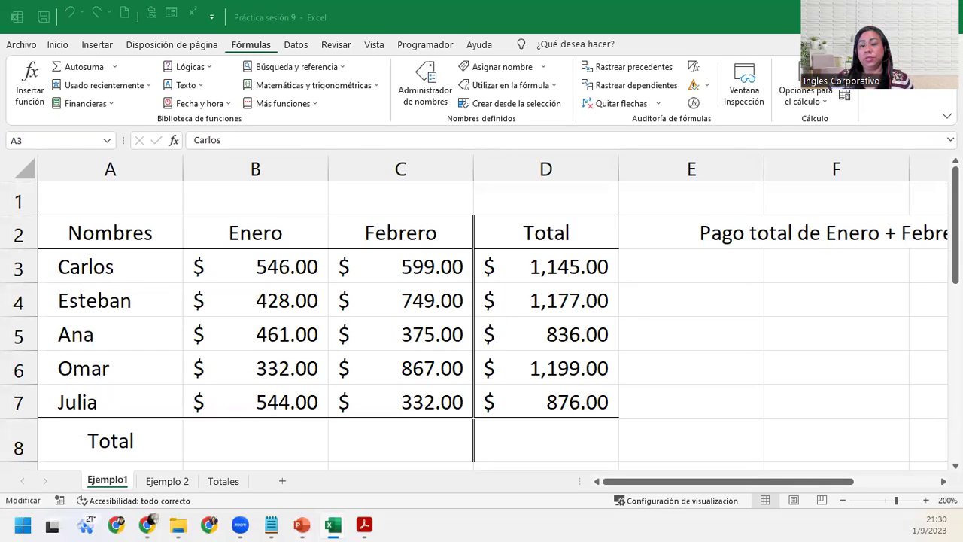
{"action": "key", "text": "Escape"}
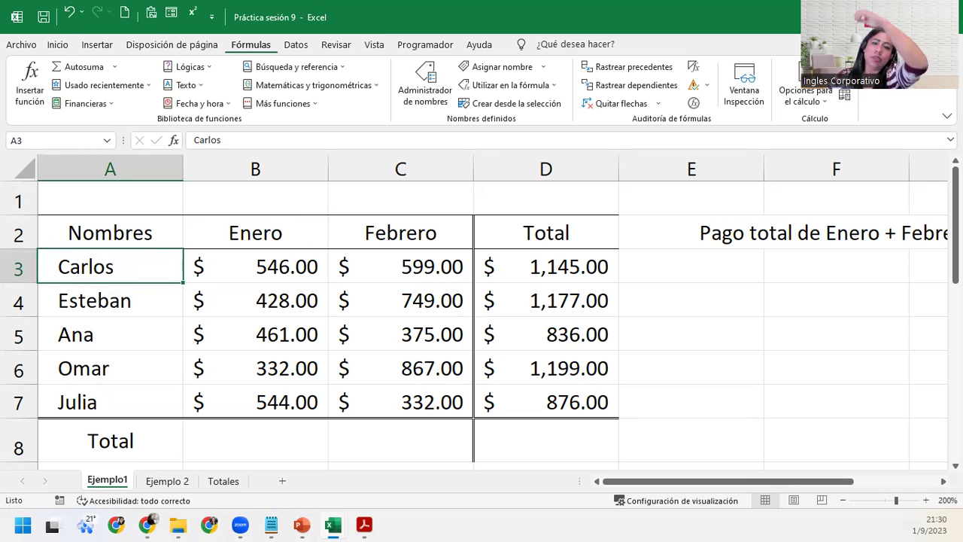
{"action": "key", "text": "F2"}
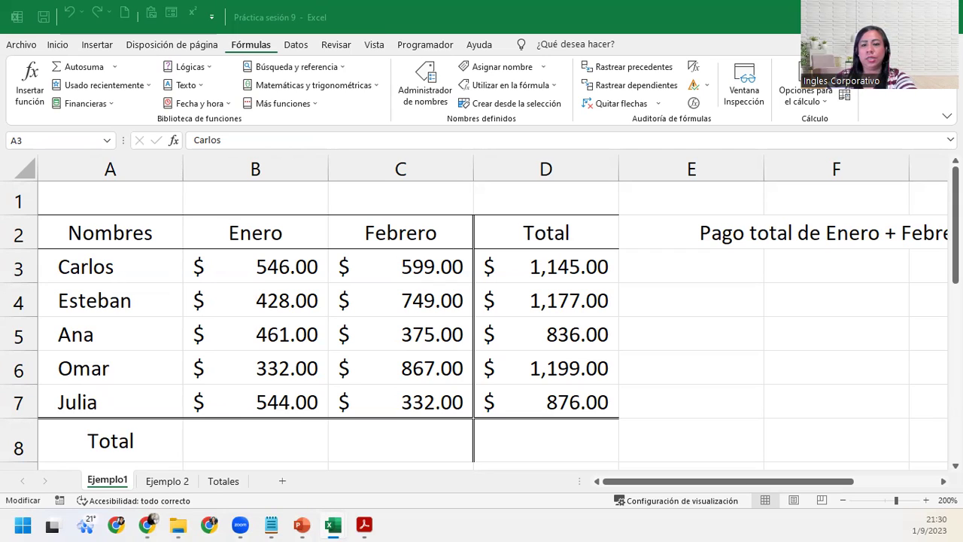
{"action": "key", "text": "Escape"}
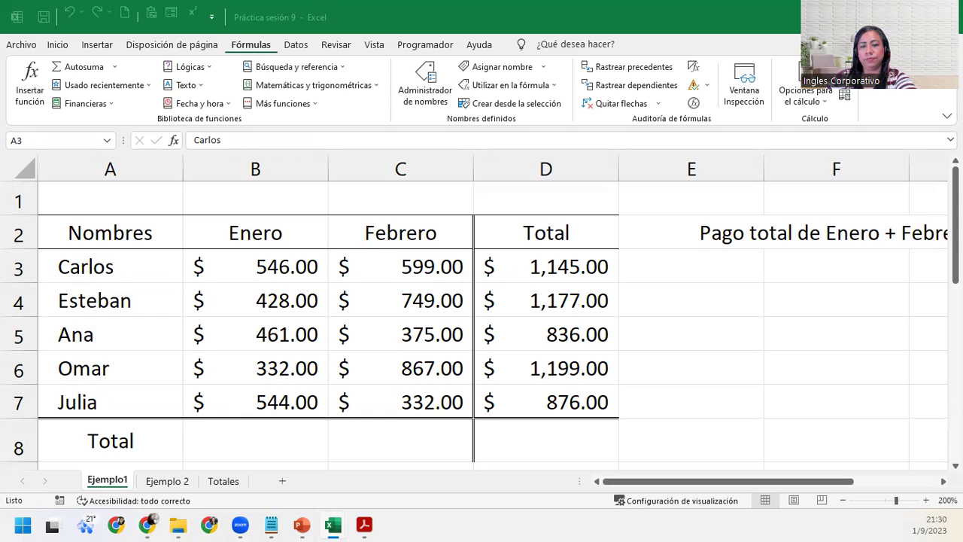
{"action": "left_click", "coordinate": [505, 267]}
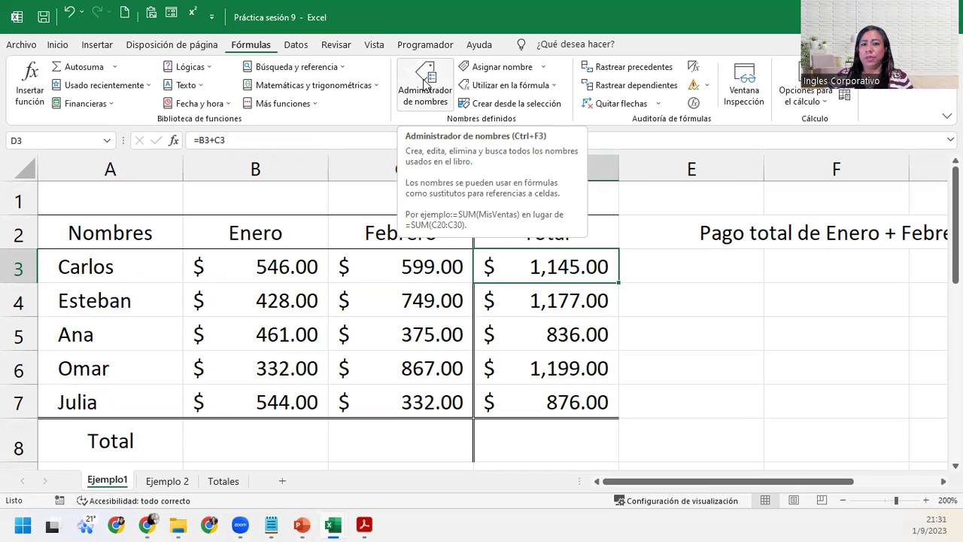
- Clear all the totals in D3:D7
{"action": "left_click_drag", "start_coordinate": [563, 267], "coordinate": [563, 395]}
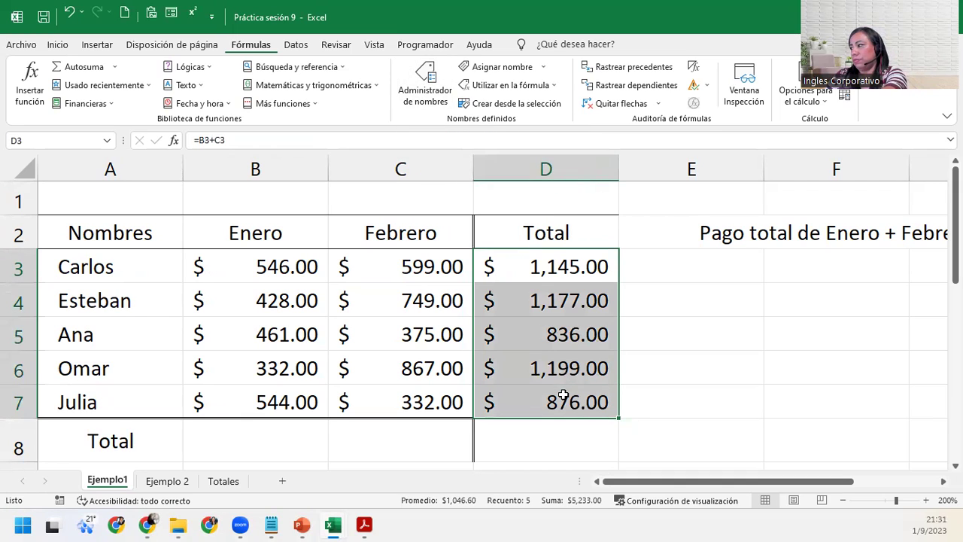
{"action": "key", "text": "Delete"}
{"action": "left_click", "coordinate": [490, 275]}
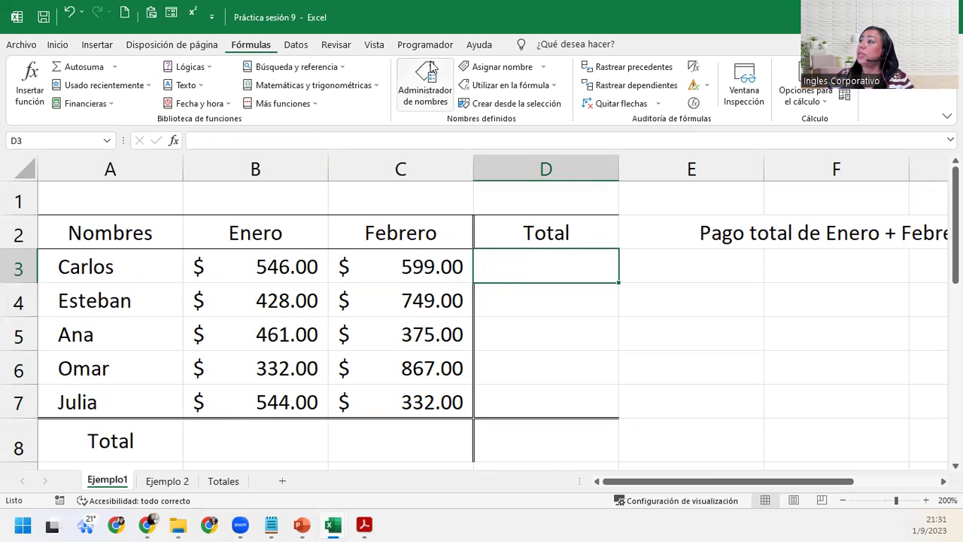
- Rename Ventas_Ana and Ventas_Carlos to Ana and Carlos in the name manager
{"action": "left_click", "coordinate": [425, 83]}
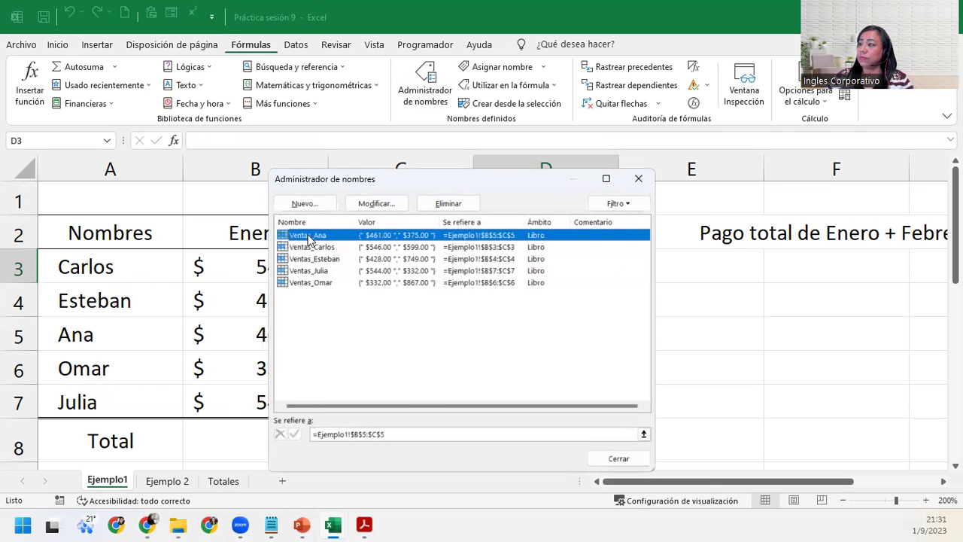
{"action": "double_click", "coordinate": [308, 239]}
{"action": "left_click", "coordinate": [440, 272]}
{"action": "left_click_drag", "start_coordinate": [440, 272], "coordinate": [412, 271]}
{"action": "key", "text": "BackSpace"}
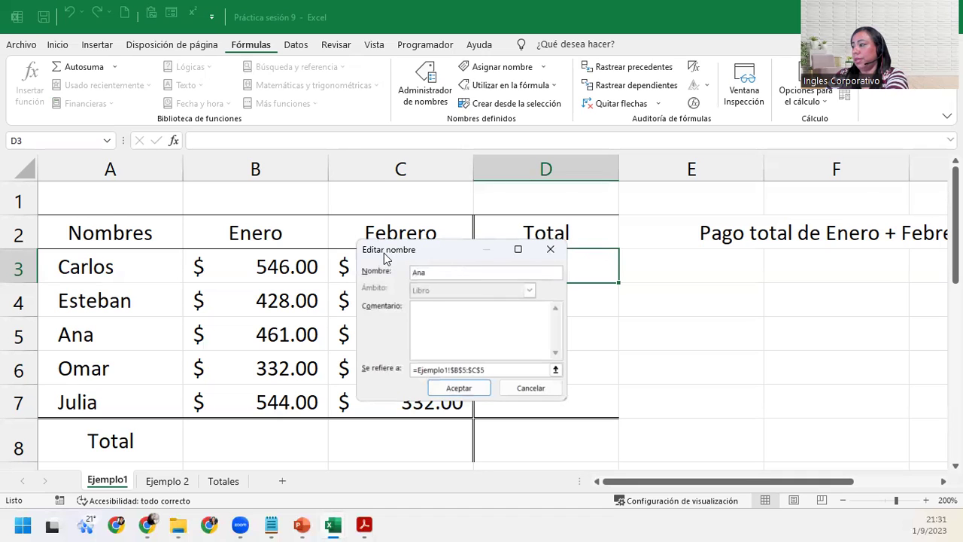
{"action": "key", "text": "Return"}
{"action": "double_click", "coordinate": [301, 242]}
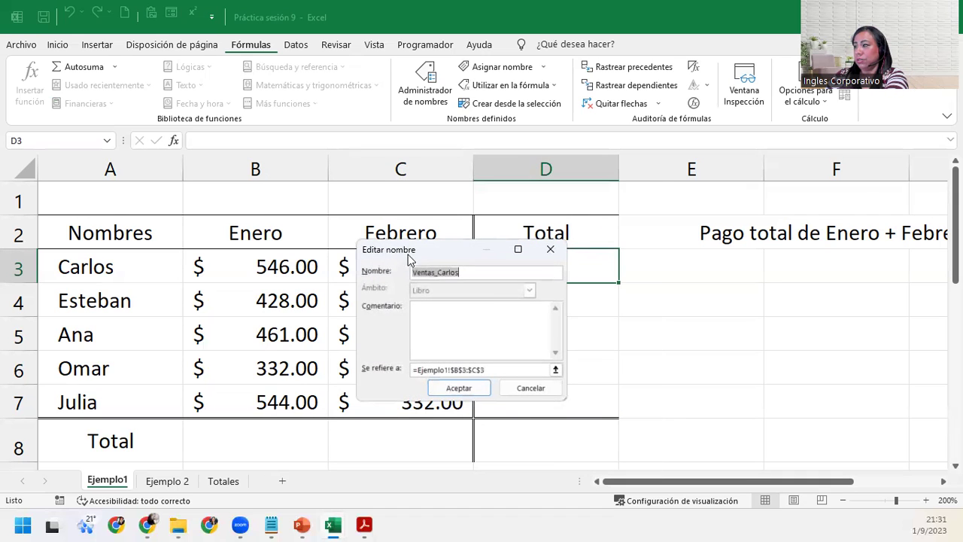
{"action": "left_click_drag", "start_coordinate": [438, 272], "coordinate": [391, 273]}
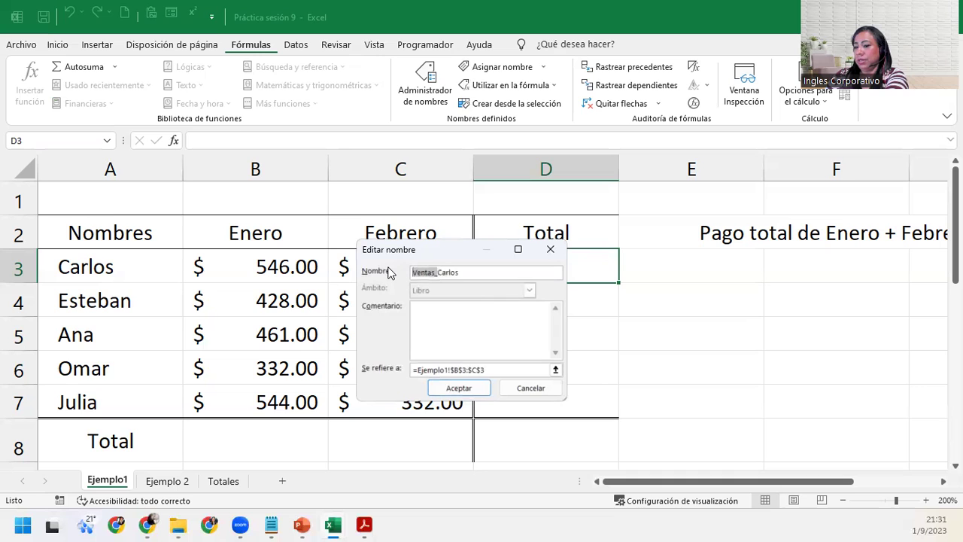
{"action": "key", "text": "BackSpace"}
{"action": "key", "text": "Return"}
- Rename Ventas_Esteban, Ventas_Julia and Ventas_Omar to Esteban, Julia and Omar
{"action": "double_click", "coordinate": [316, 259]}
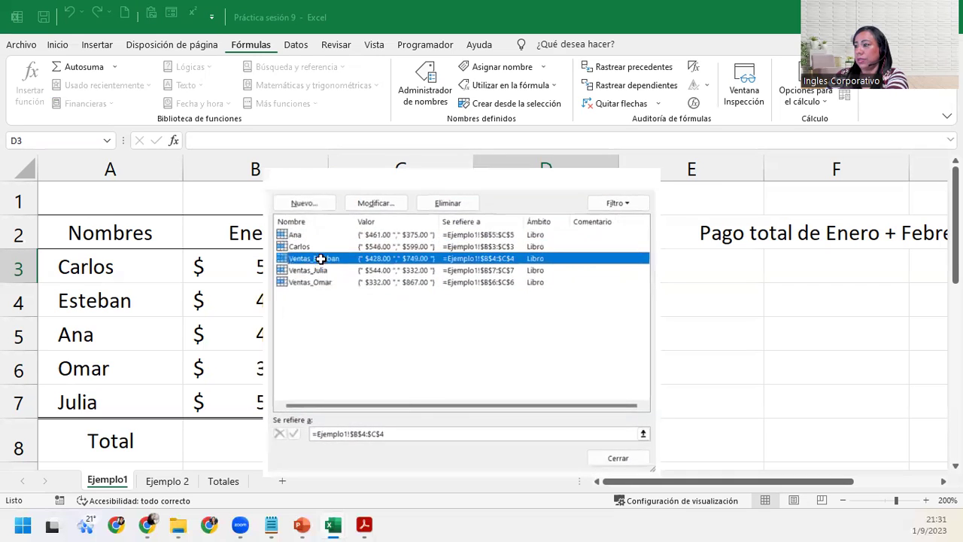
{"action": "left_click_drag", "start_coordinate": [438, 272], "coordinate": [405, 275]}
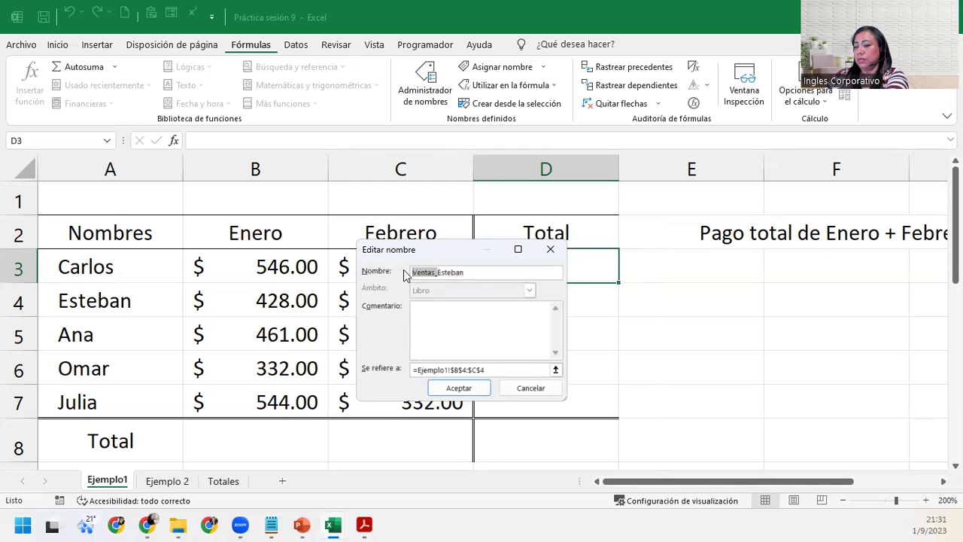
{"action": "key", "text": "BackSpace"}
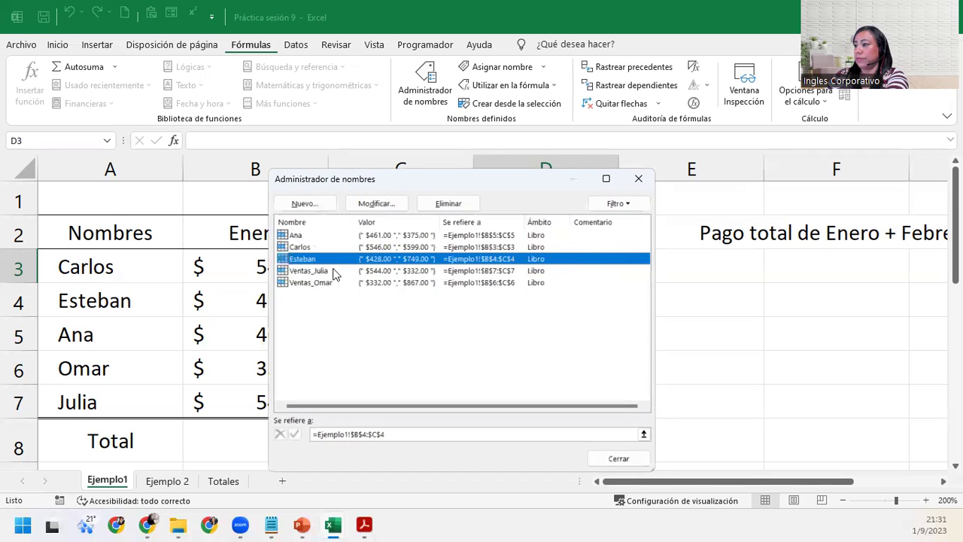
{"action": "double_click", "coordinate": [337, 271]}
{"action": "mouse_move", "coordinate": [438, 272]}
{"action": "left_mouse_down"}
{"action": "mouse_move", "coordinate": [387, 262]}
{"action": "mouse_move", "coordinate": [412, 273]}
{"action": "left_mouse_up"}
{"action": "key", "text": "BackSpace"}
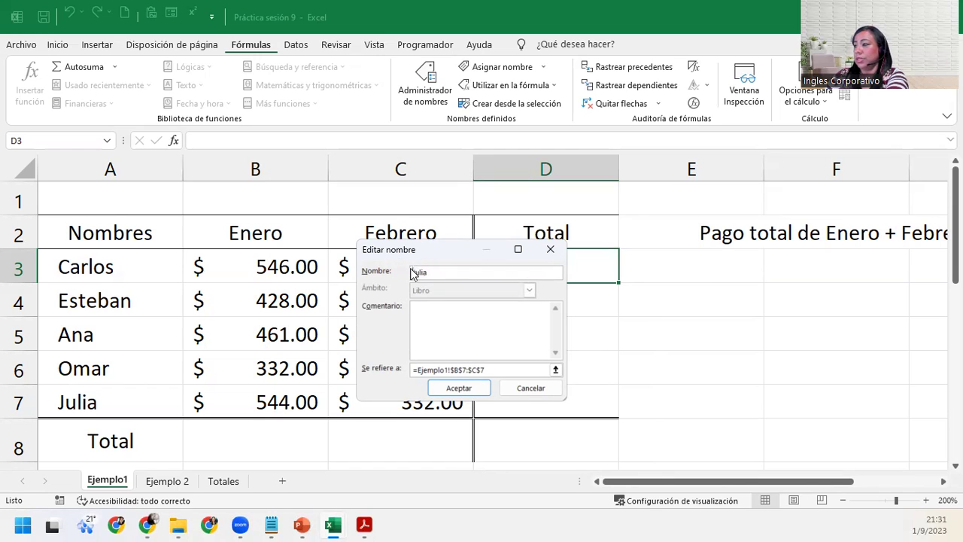
{"action": "key", "text": "Return"}
{"action": "double_click", "coordinate": [328, 285]}
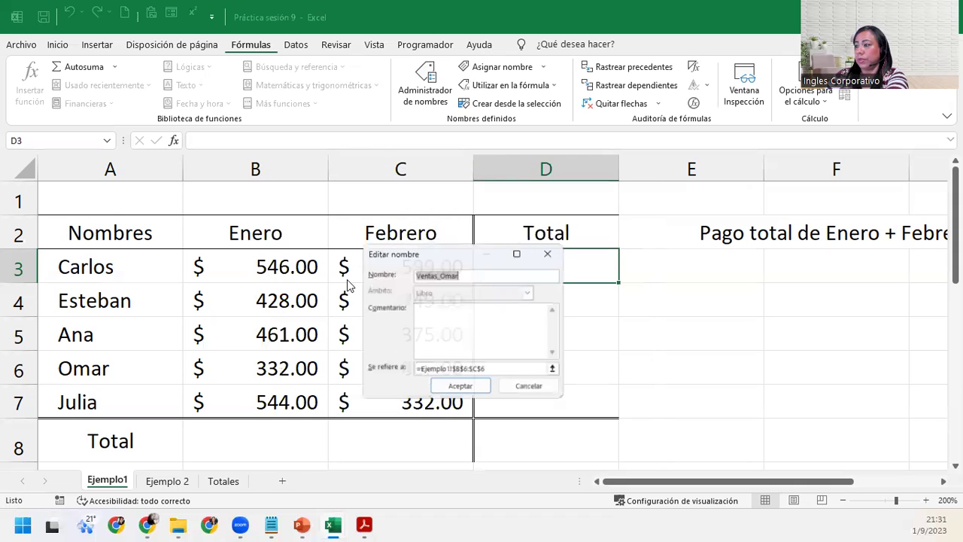
{"action": "key", "text": "BackSpace"}
{"action": "key", "text": "Return"}
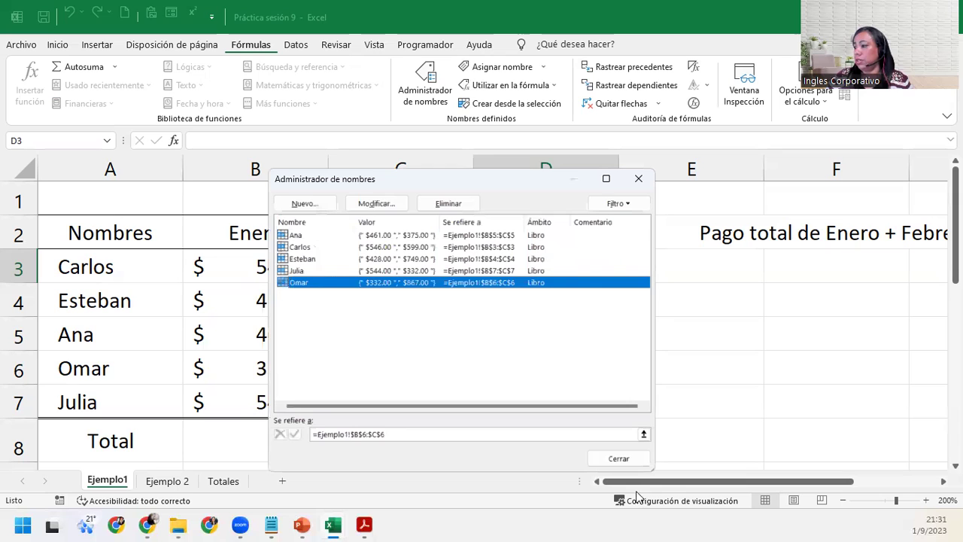
{"action": "left_click", "coordinate": [618, 458]}
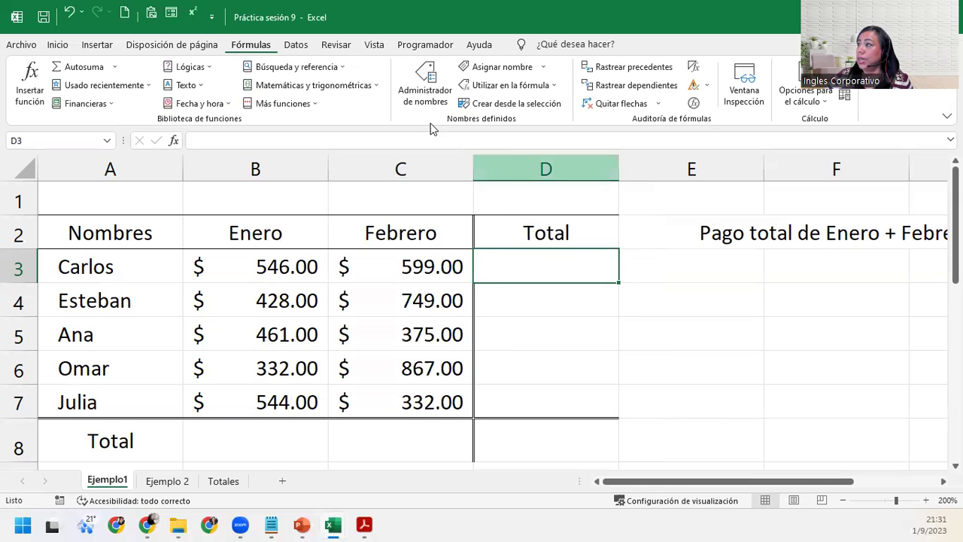
- Type =SUMA(INDIRECTO(A3)) in D3 so it sums the range named in A3
{"action": "left_click", "coordinate": [425, 82]}
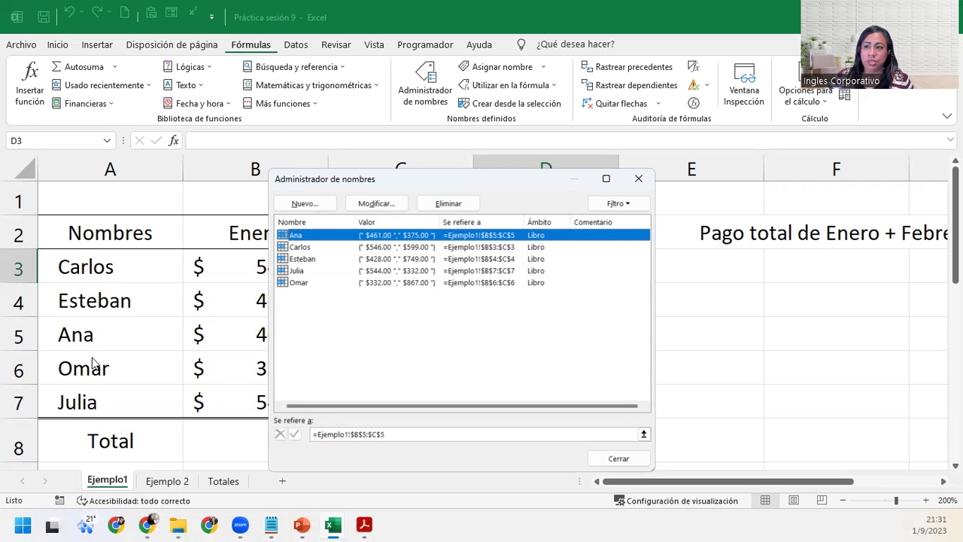
{"action": "left_click", "coordinate": [639, 178]}
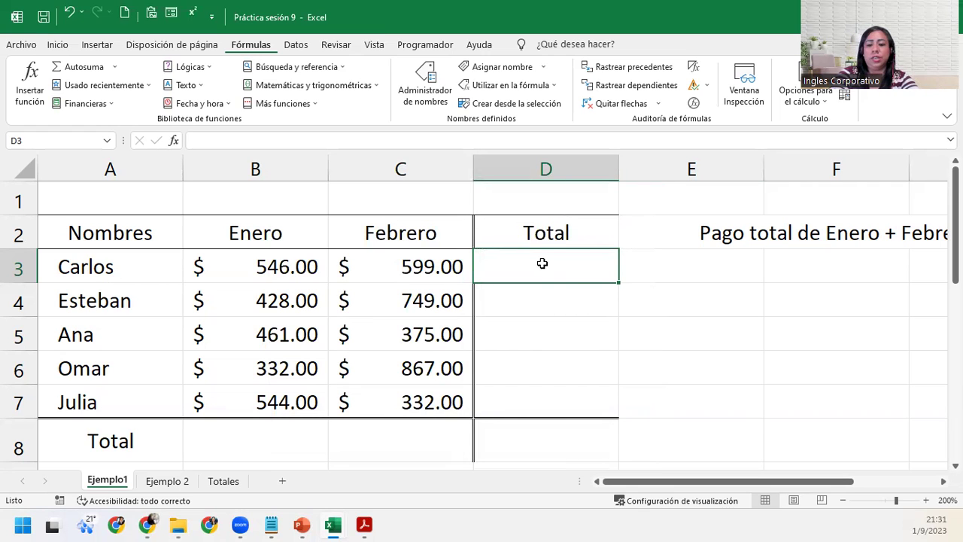
{"action": "type", "text": "=suma"}
{"action": "key", "text": "Tab"}
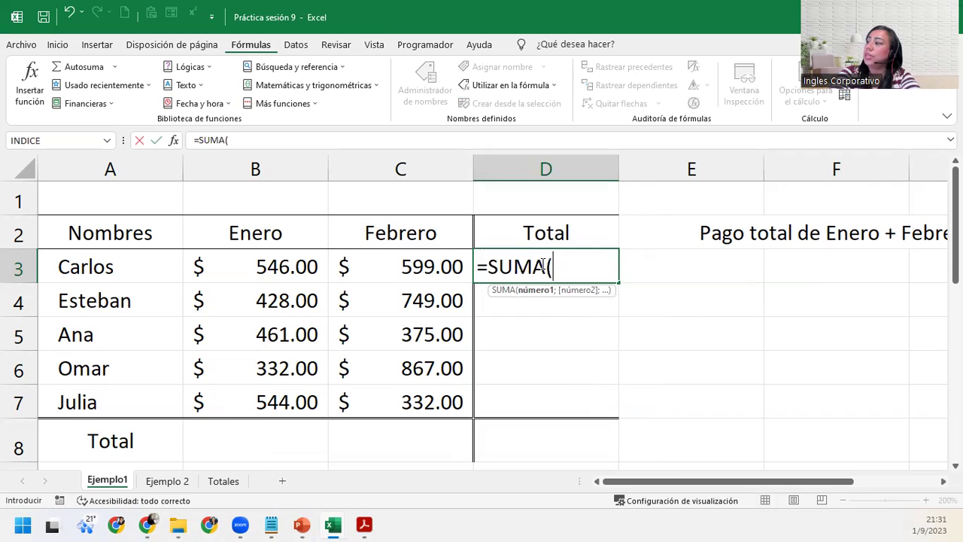
{"action": "type", "text": "indi"}
{"action": "key", "text": "Down"}
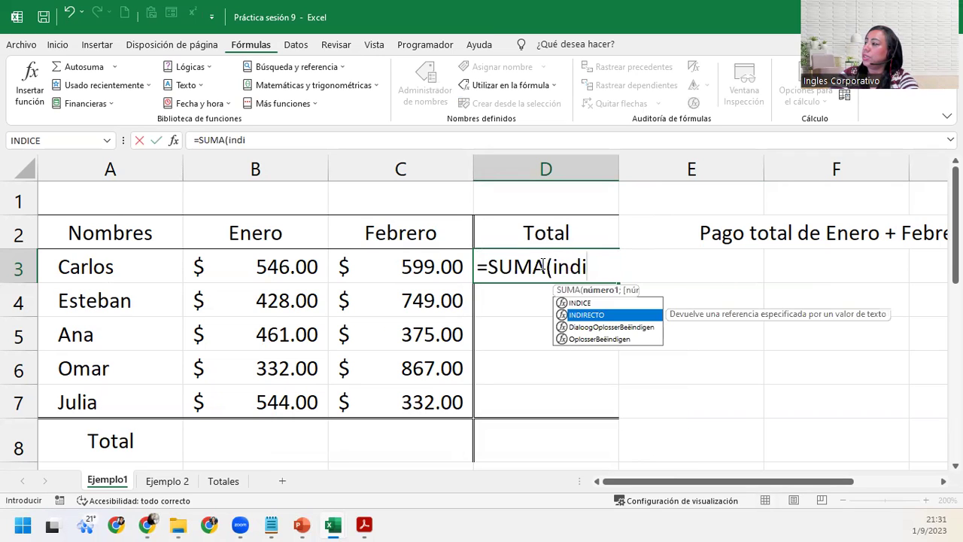
{"action": "key", "text": "Tab"}
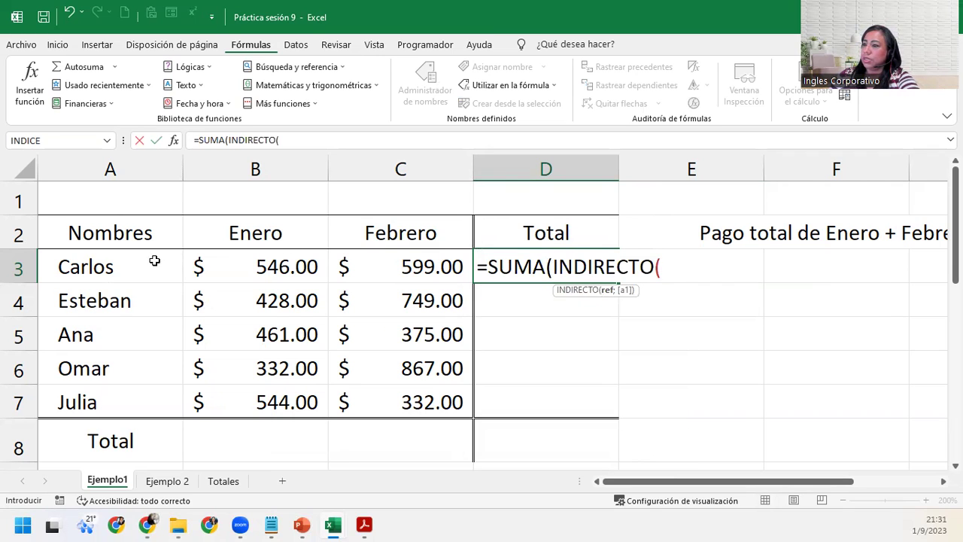
{"action": "left_click", "coordinate": [117, 262]}
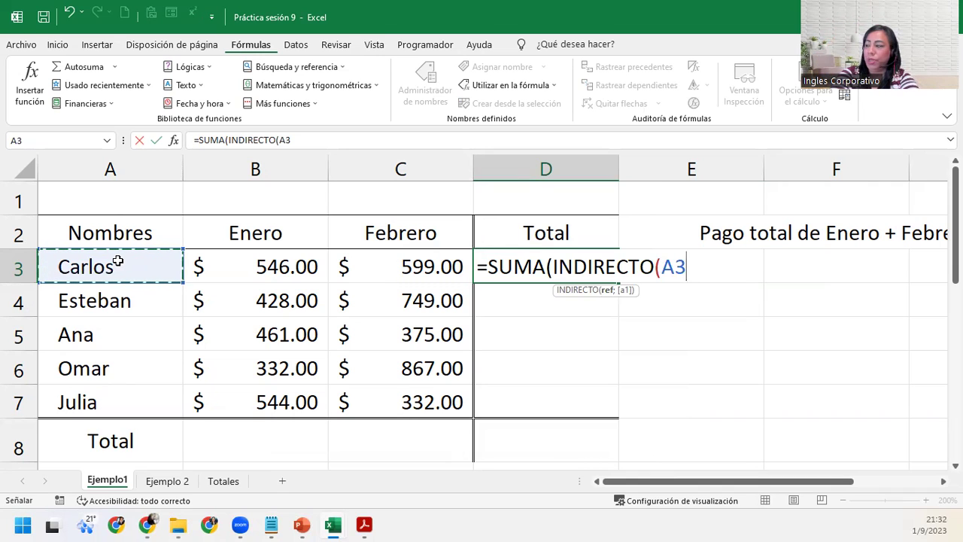
{"action": "type", "text": ")"}
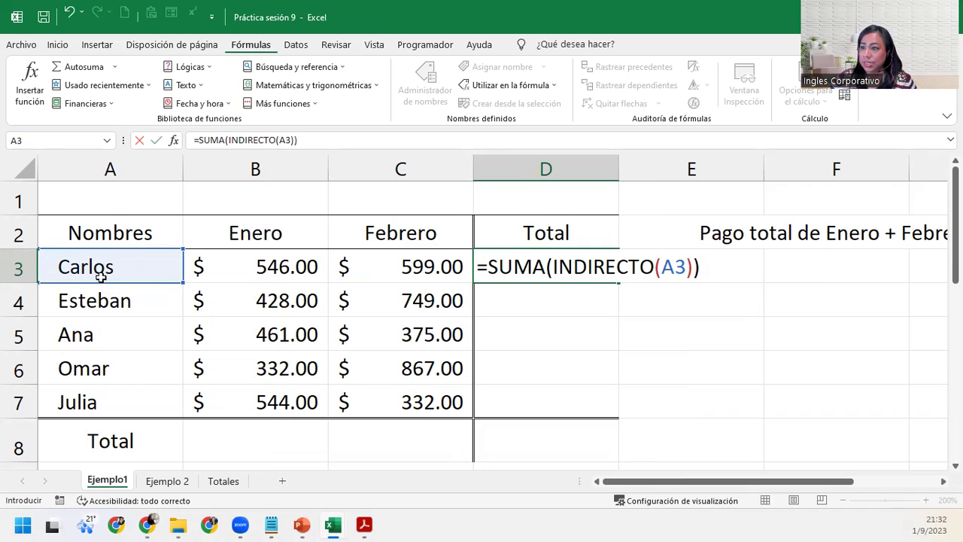
- Commit D3's formula, fill it down, then undo the fill that put #¡REF! in D8
{"action": "key", "text": "Return"}
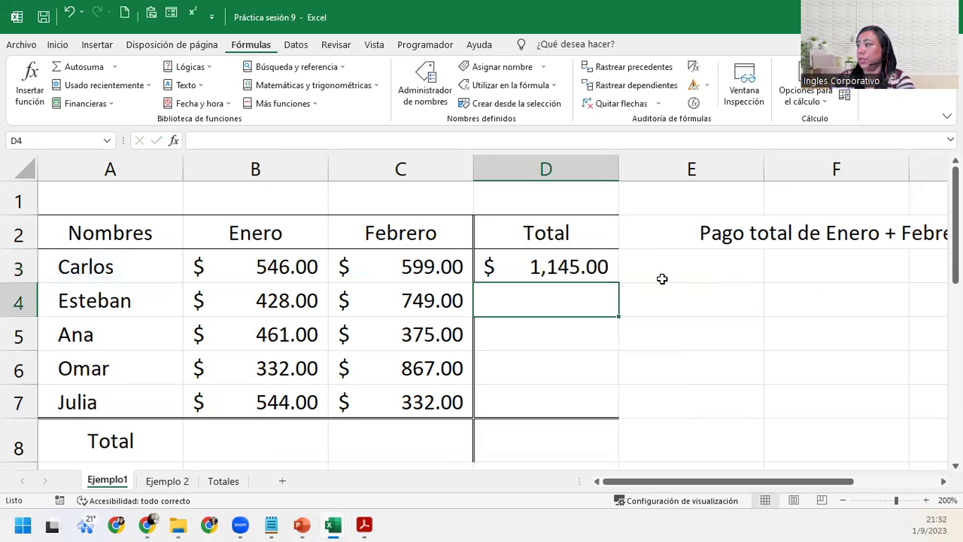
{"action": "left_click", "coordinate": [608, 269]}
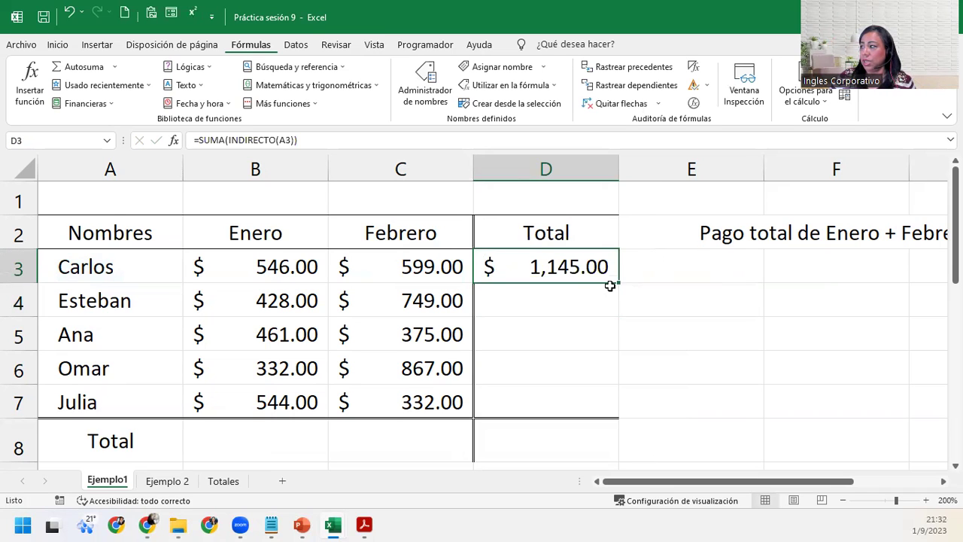
{"action": "left_click_drag", "start_coordinate": [617, 286], "coordinate": [619, 435]}
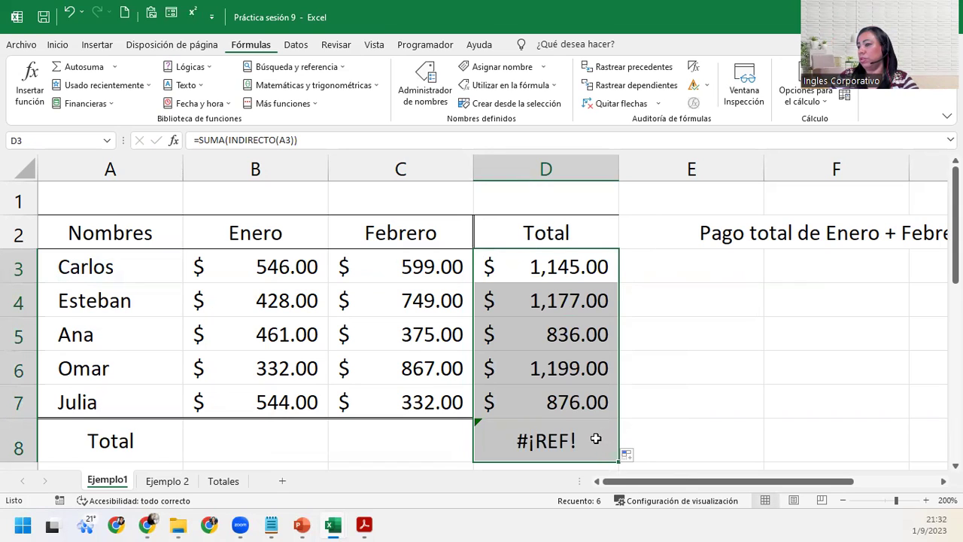
{"action": "left_click", "coordinate": [595, 438]}
{"action": "key", "text": "Delete"}
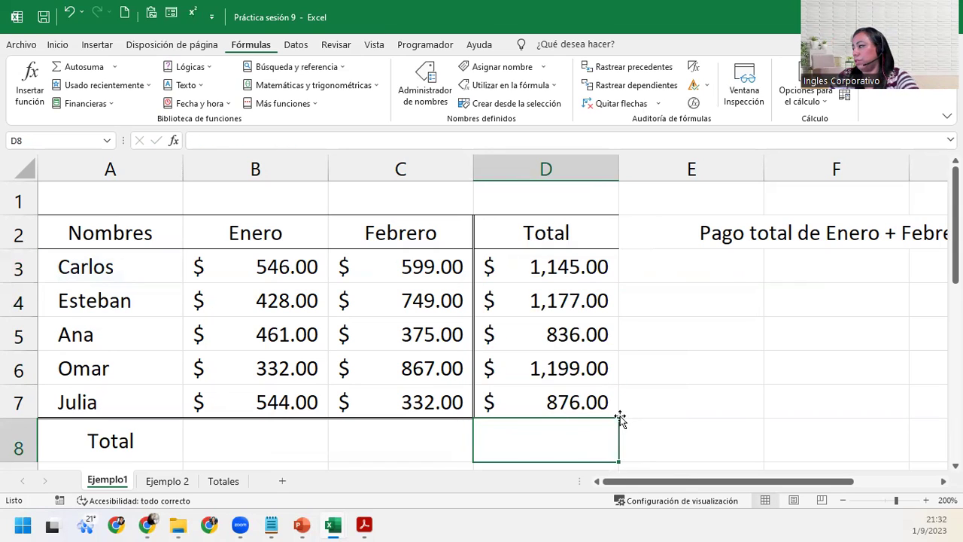
{"action": "key", "text": "ctrl+z"}
{"action": "key", "text": "ctrl+z"}
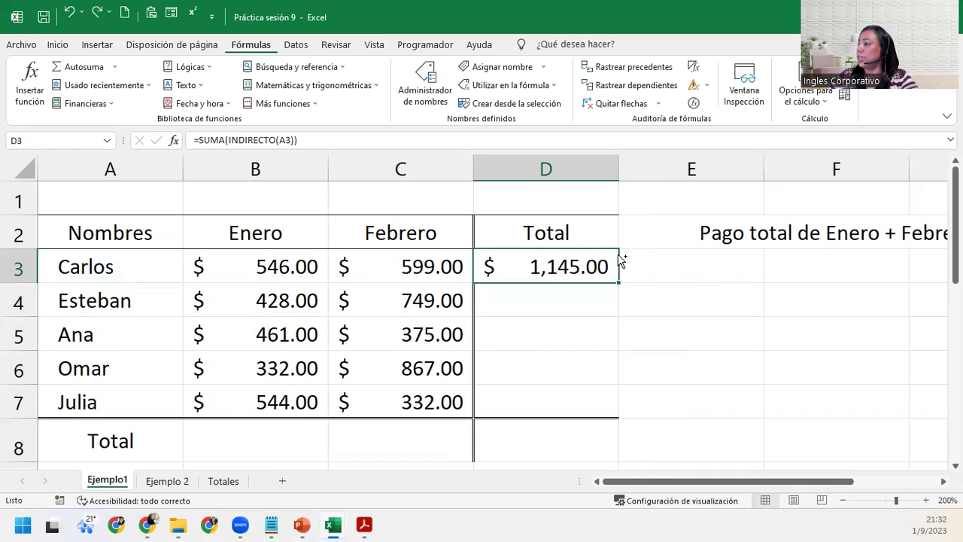
- Fill D3's formula down to D7 and re-confirm D3 and D4, giving $1,177.00 in D4
{"action": "left_click_drag", "start_coordinate": [616, 281], "coordinate": [619, 415]}
{"action": "left_click", "coordinate": [629, 427]}
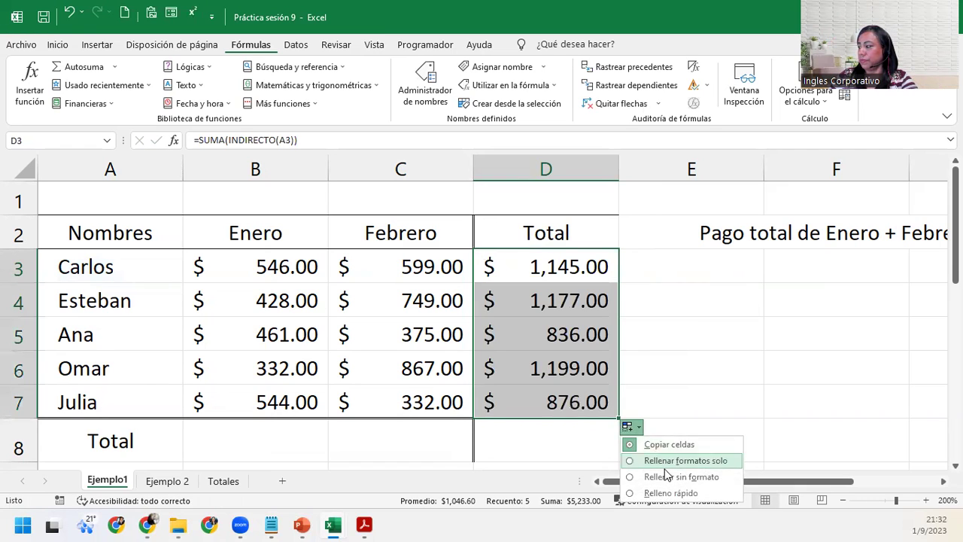
{"action": "left_click", "coordinate": [648, 470]}
{"action": "left_click", "coordinate": [585, 277]}
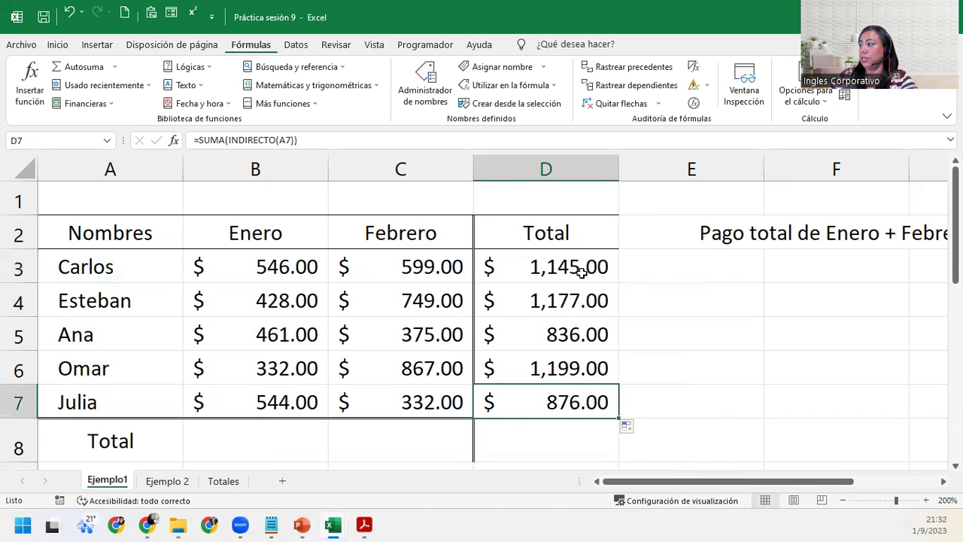
{"action": "double_click", "coordinate": [583, 268]}
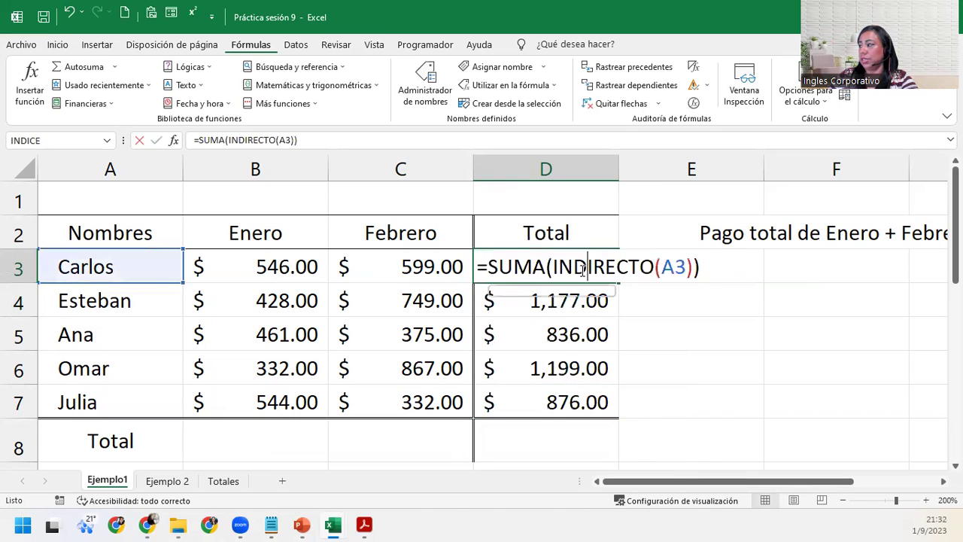
{"action": "left_click", "coordinate": [674, 266]}
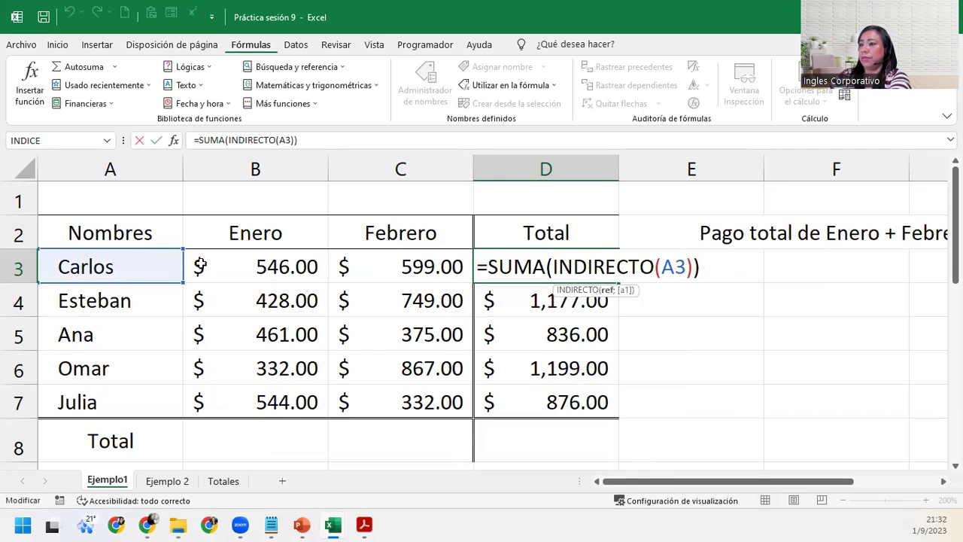
{"action": "key", "text": "Return"}
{"action": "double_click", "coordinate": [516, 301]}
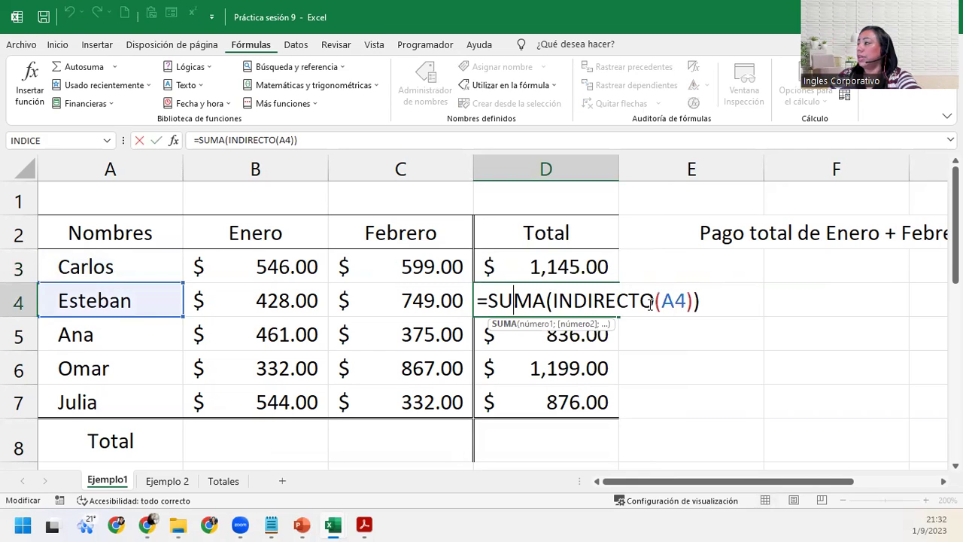
{"action": "key", "text": "ctrl+Return"}
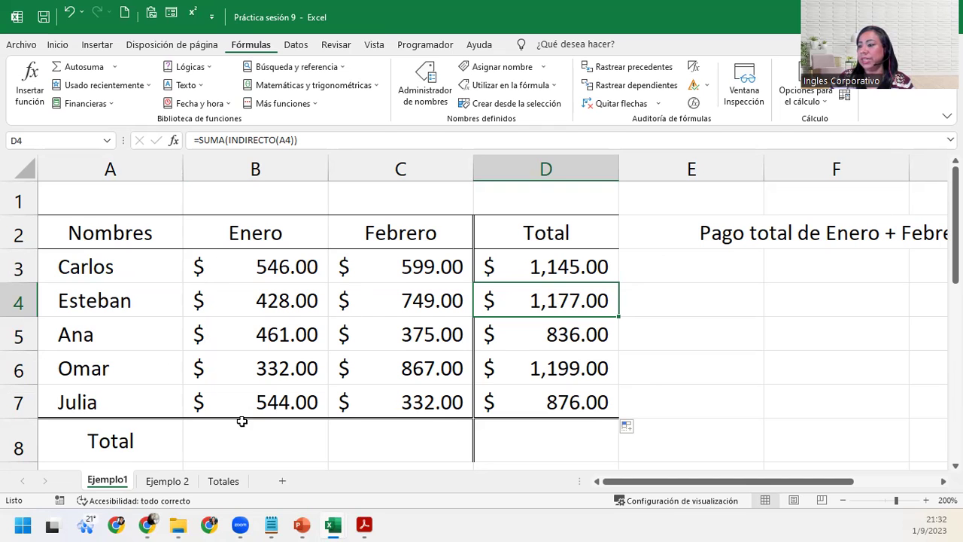
- Autofit every column on Ejemplo 2 so row 16 shows #¿NOMBRE? instead of ####
{"action": "left_click", "coordinate": [844, 499]}
{"action": "left_click", "coordinate": [844, 499]}
{"action": "left_click", "coordinate": [844, 500]}
{"action": "left_click", "coordinate": [843, 500]}
{"action": "left_click", "coordinate": [844, 500]}
{"action": "left_click", "coordinate": [844, 499]}
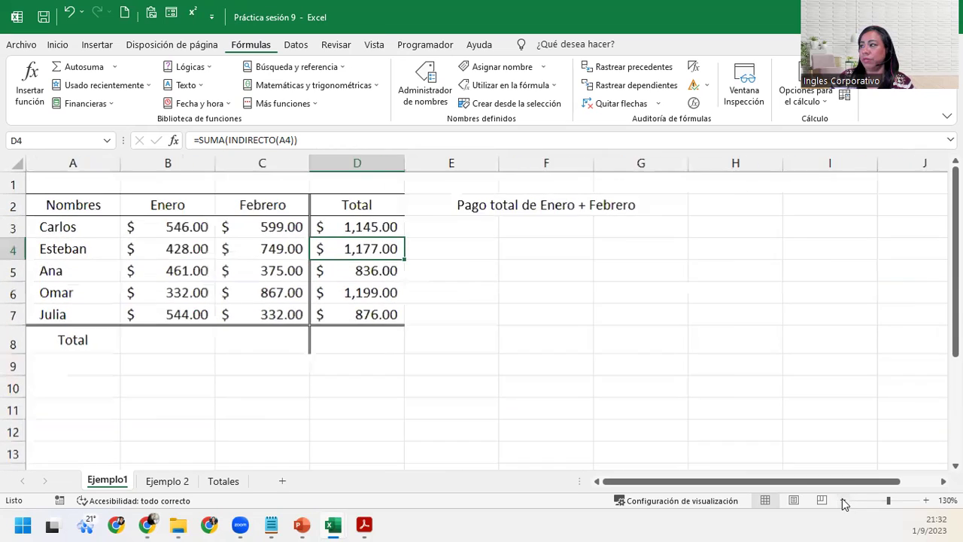
{"action": "left_click", "coordinate": [158, 481]}
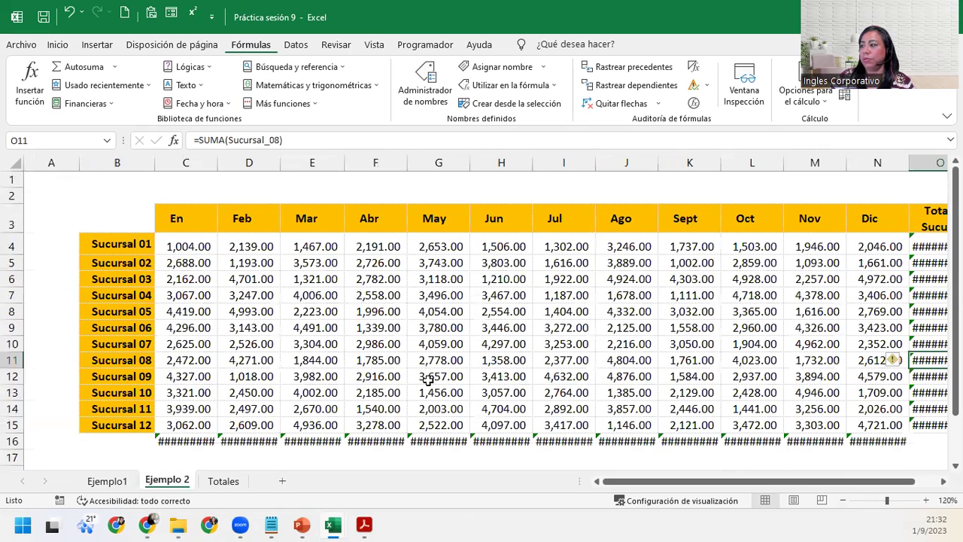
{"action": "left_click", "coordinate": [11, 168]}
{"action": "double_click", "coordinate": [153, 162]}
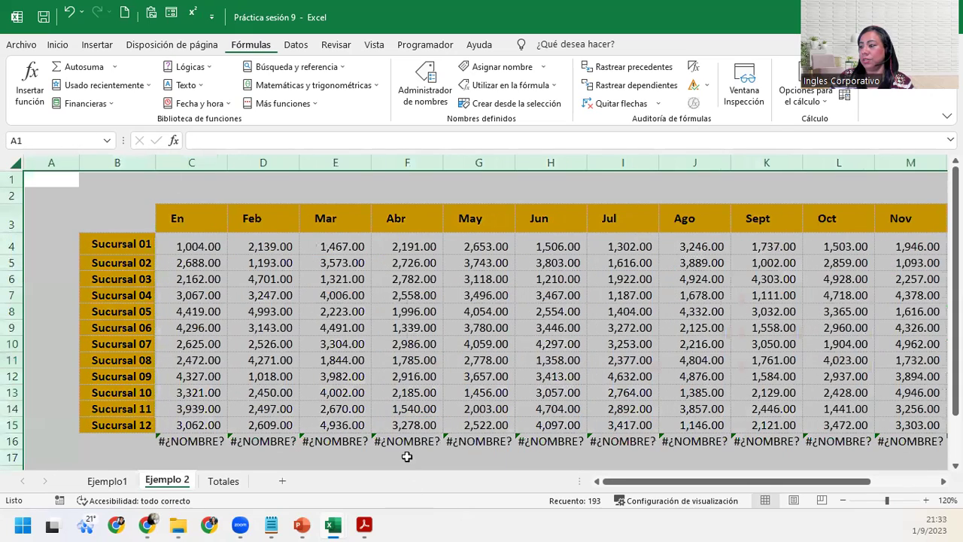
{"action": "left_click", "coordinate": [172, 438]}
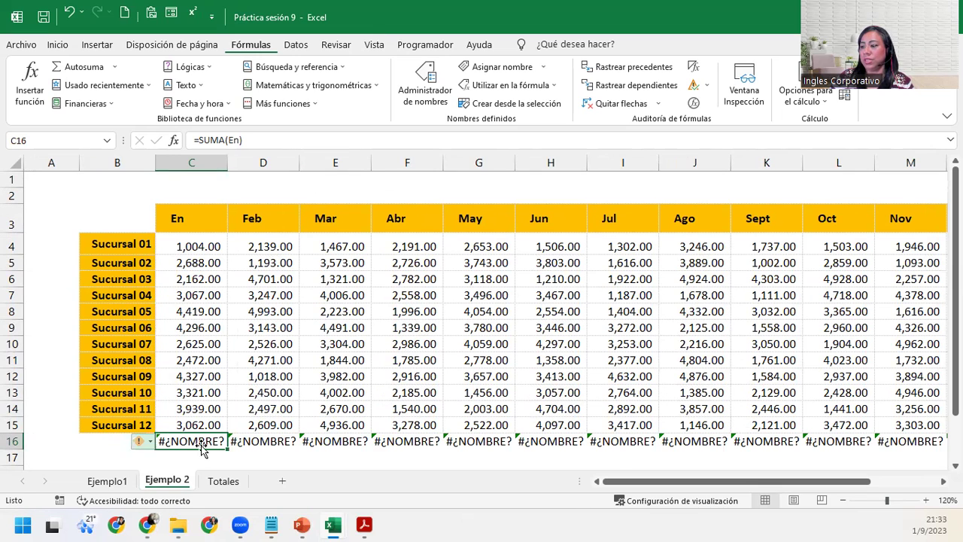
- Check the Sucursal 10 total on the Totales sheet, then return to Ejemplo1
{"action": "left_click", "coordinate": [220, 487]}
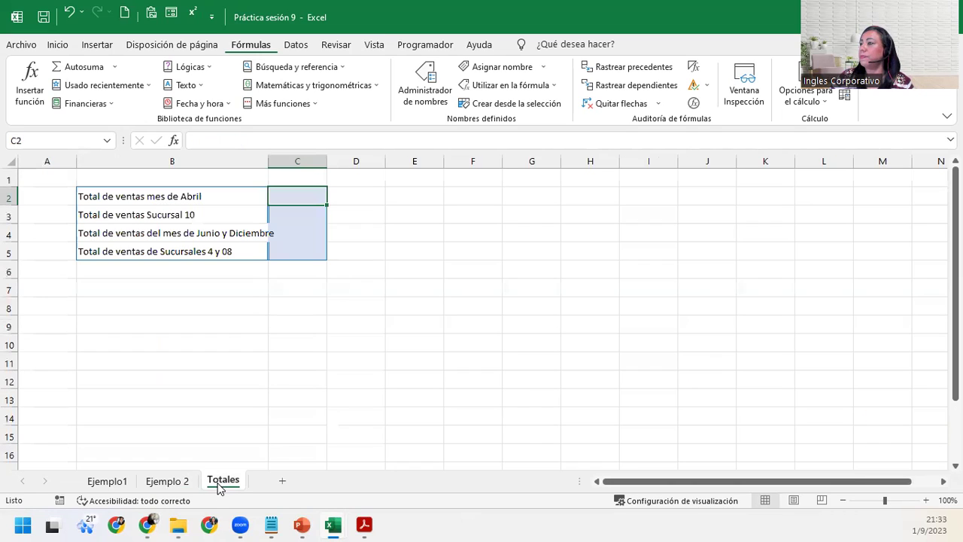
{"action": "left_click", "coordinate": [172, 482]}
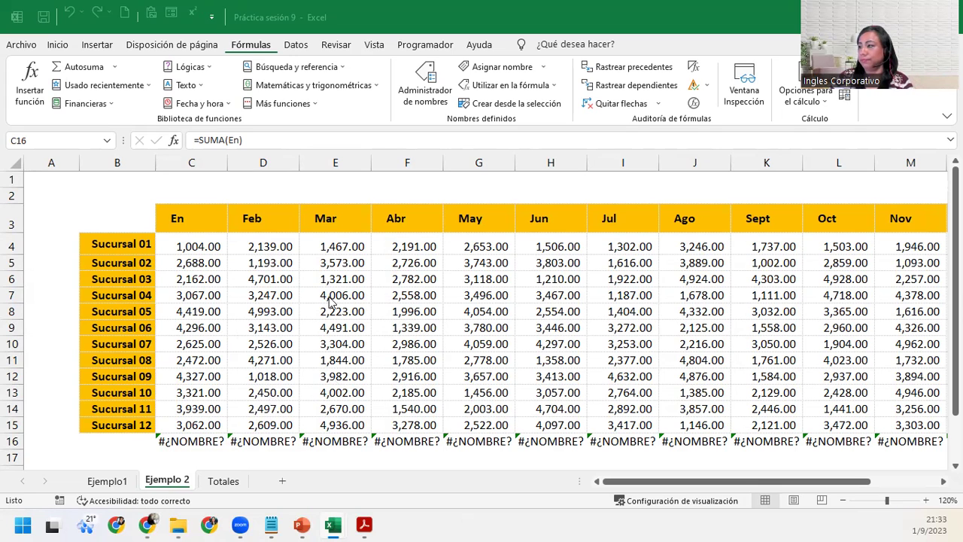
{"action": "left_click", "coordinate": [224, 481]}
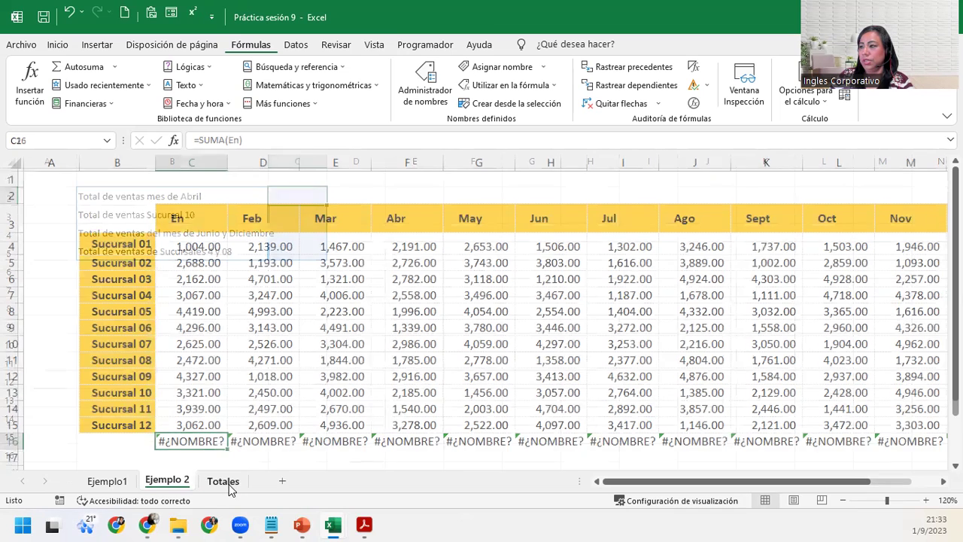
{"action": "key", "text": "Return"}
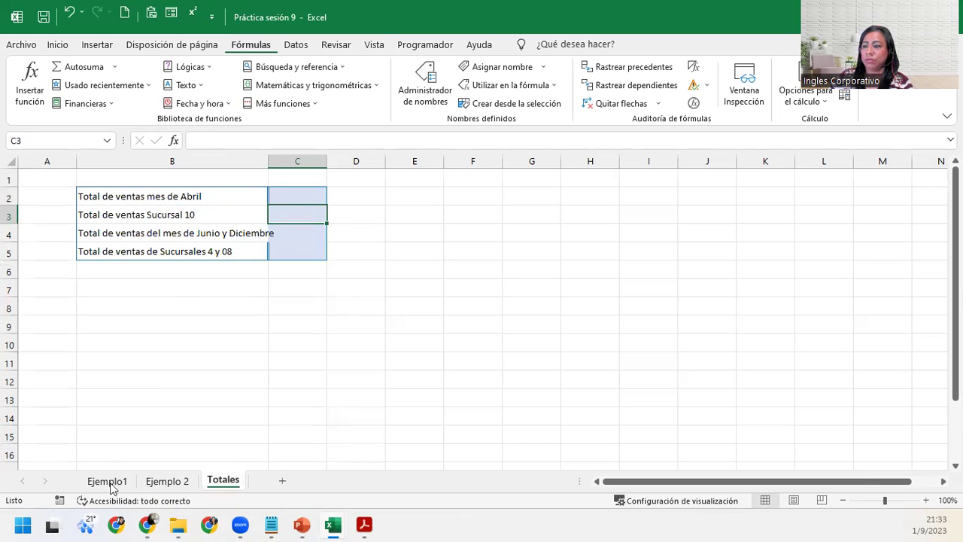
{"action": "left_click", "coordinate": [109, 481]}
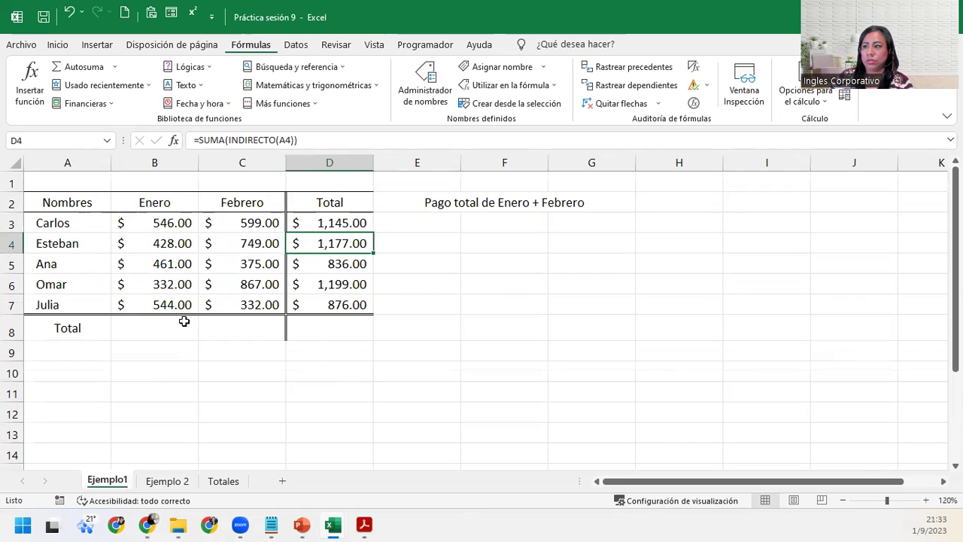
- Undo the last group of actions from the Undo list, emptying D3:D7 again
{"action": "left_click", "coordinate": [138, 325]}
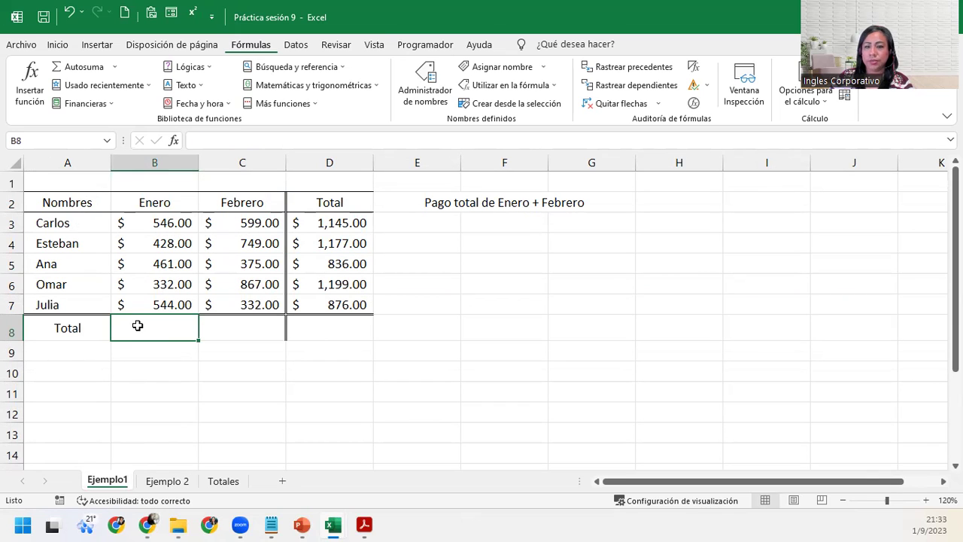
{"action": "left_click", "coordinate": [83, 12]}
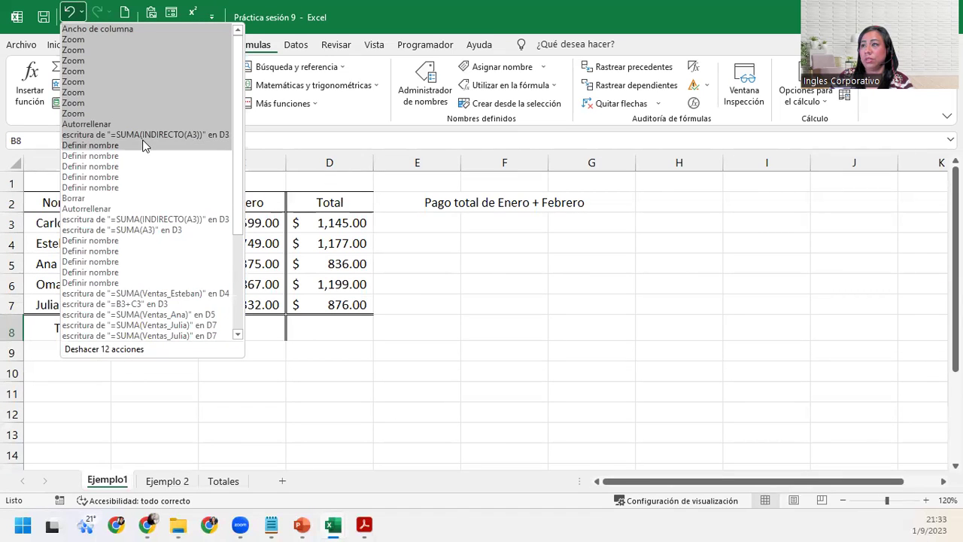
{"action": "left_click", "coordinate": [136, 188]}
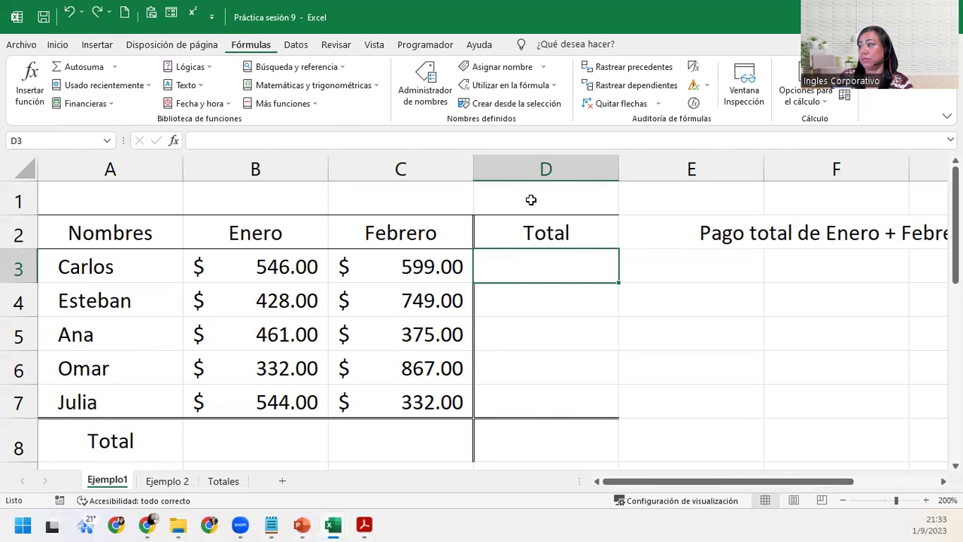
- Redo to restore the D3:D7 totals and review each total formula
{"action": "left_click", "coordinate": [69, 14]}
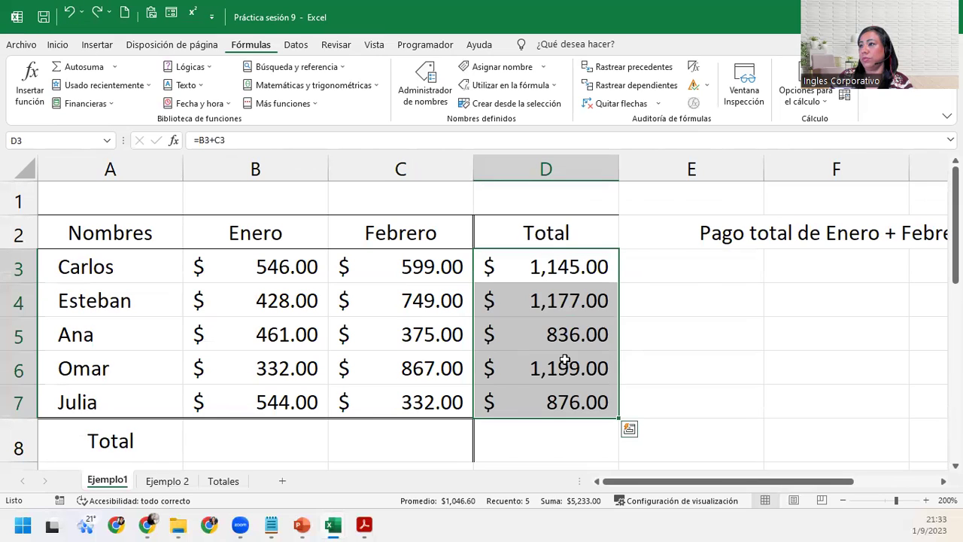
{"action": "left_click", "coordinate": [563, 361]}
{"action": "left_click", "coordinate": [554, 390]}
{"action": "left_click", "coordinate": [551, 335]}
{"action": "left_click", "coordinate": [554, 309]}
{"action": "left_click", "coordinate": [551, 263]}
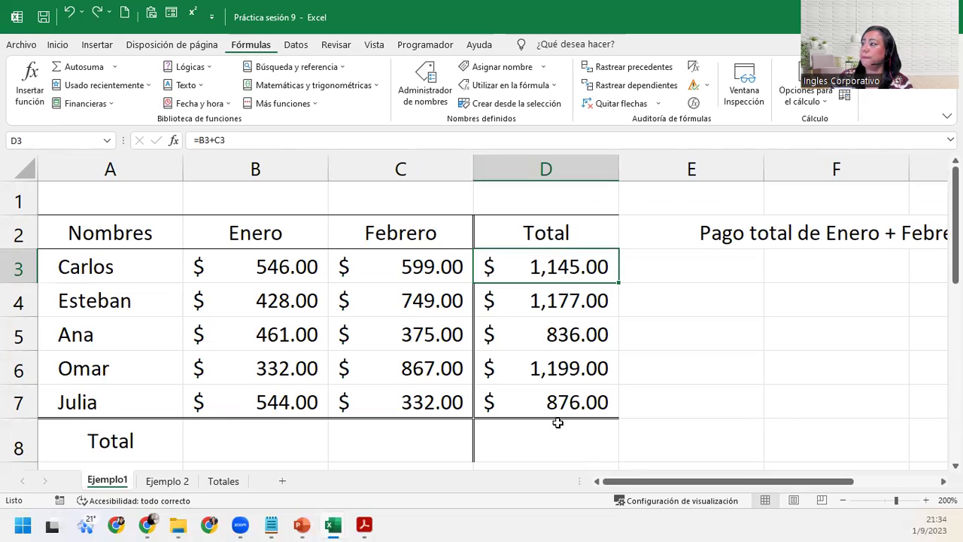
{"action": "left_click", "coordinate": [304, 340]}
{"action": "scroll", "coordinate": [304, 341], "scroll_direction": "down", "scroll_amount": 2}
{"action": "scroll", "coordinate": [305, 340], "scroll_direction": "down", "scroll_amount": 1}
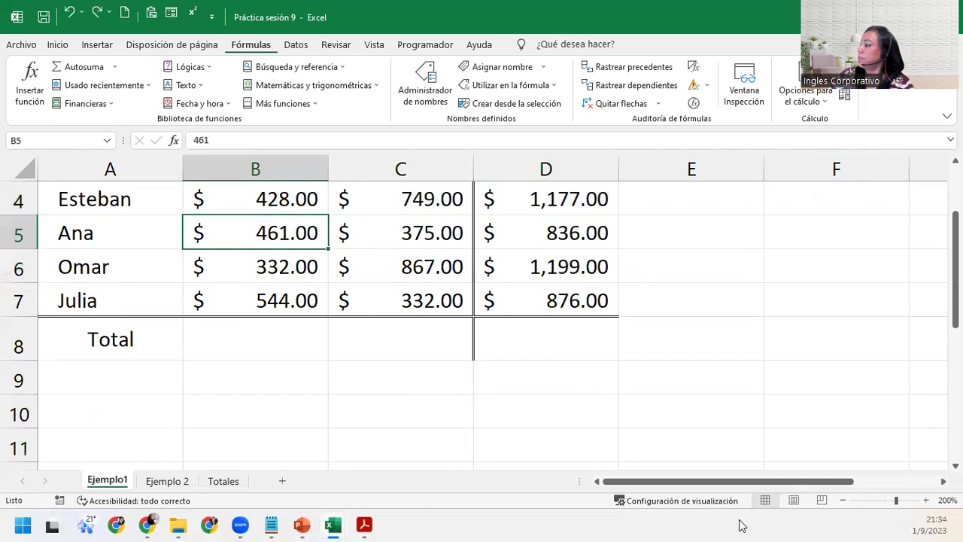
- Zoom the sheet to 120% and select the Enero amounts B3:B7
{"action": "left_click", "coordinate": [854, 501]}
{"action": "left_click_drag", "start_coordinate": [853, 502], "coordinate": [887, 502]}
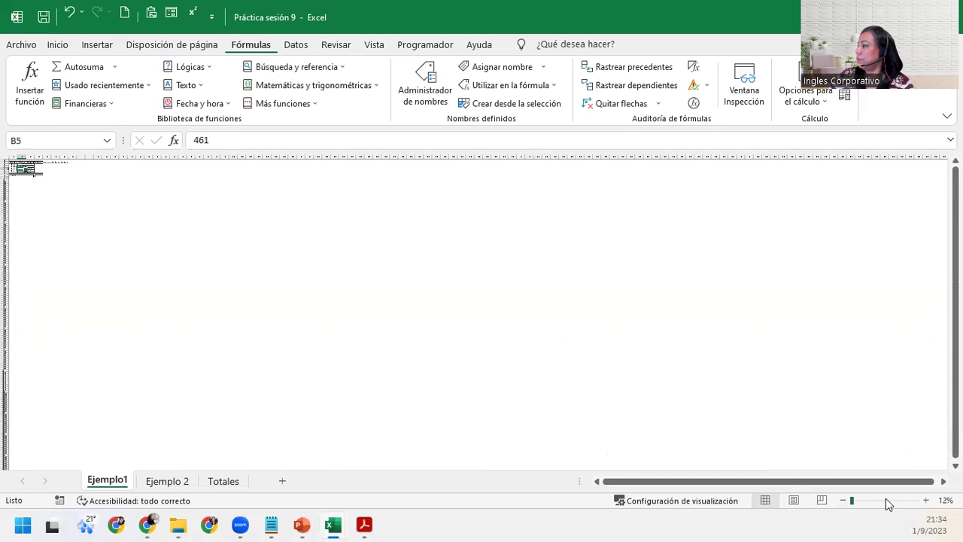
{"action": "left_click", "coordinate": [926, 501]}
{"action": "left_click", "coordinate": [927, 501]}
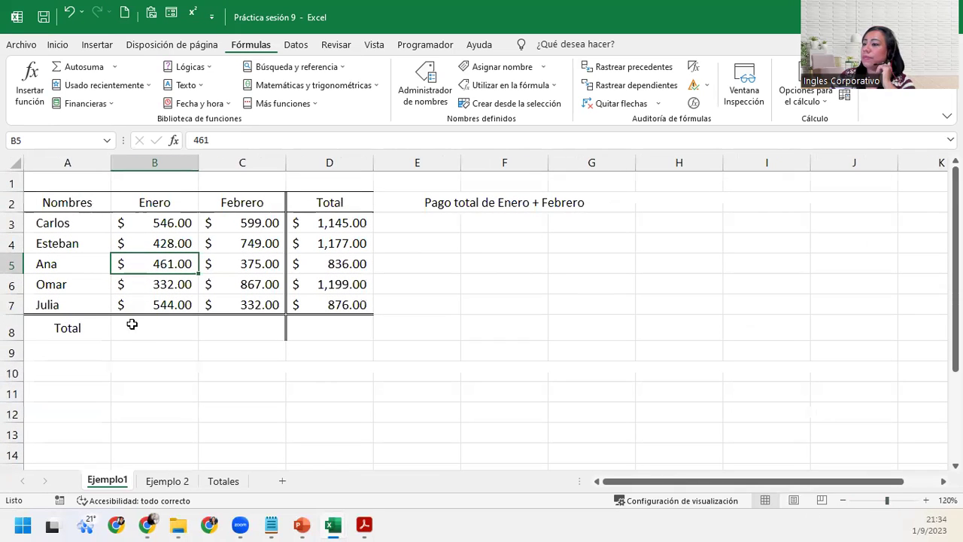
{"action": "left_click", "coordinate": [159, 331]}
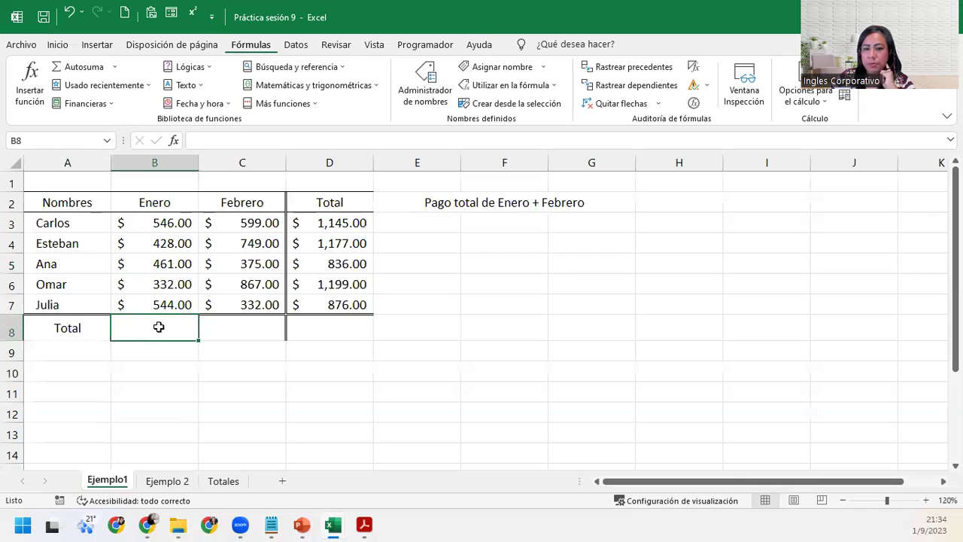
{"action": "left_click", "coordinate": [178, 218]}
{"action": "left_click_drag", "start_coordinate": [179, 218], "coordinate": [188, 305]}
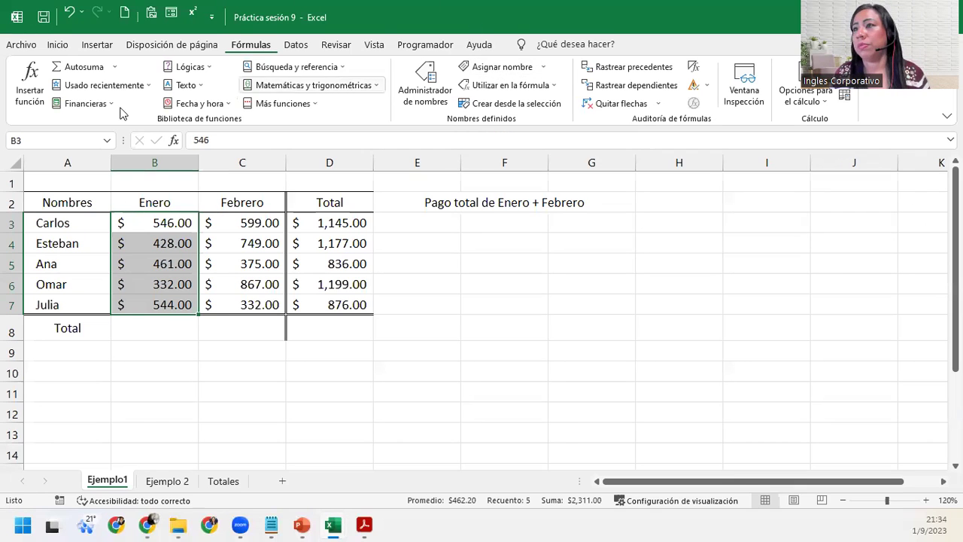
- Name the Enero amounts B3:B7 'Pago_Enero' in the Name Box, then select C3:C7
{"action": "left_click", "coordinate": [31, 140]}
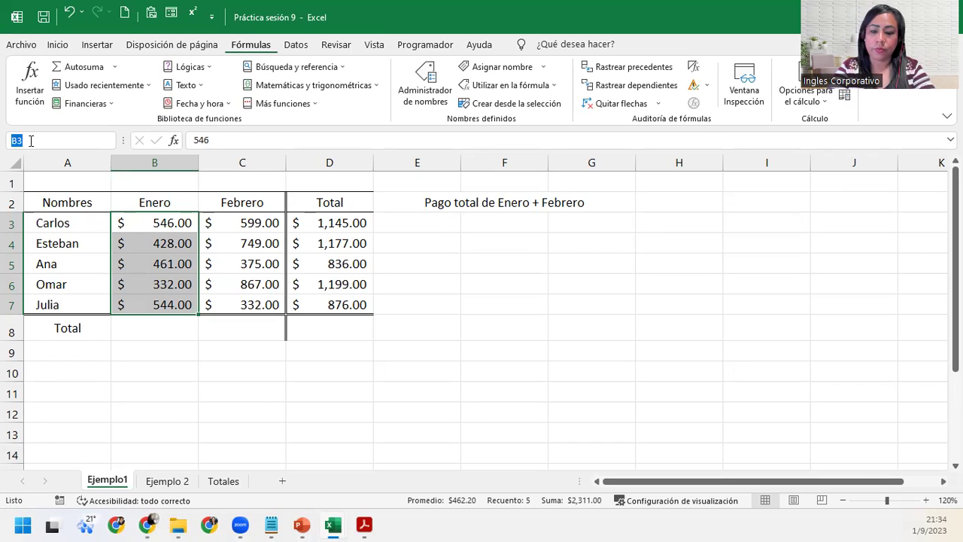
{"action": "type", "text": "P"}
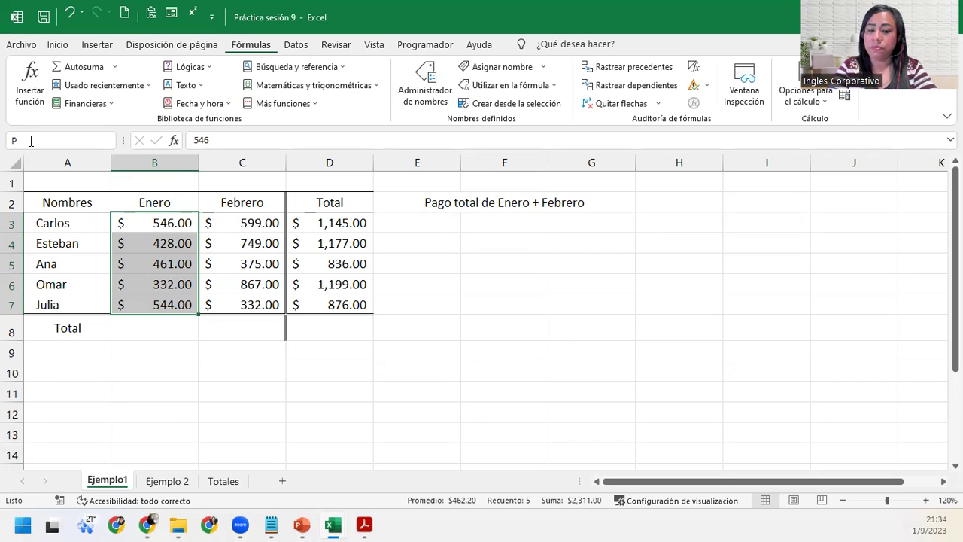
{"action": "type", "text": "ago"}
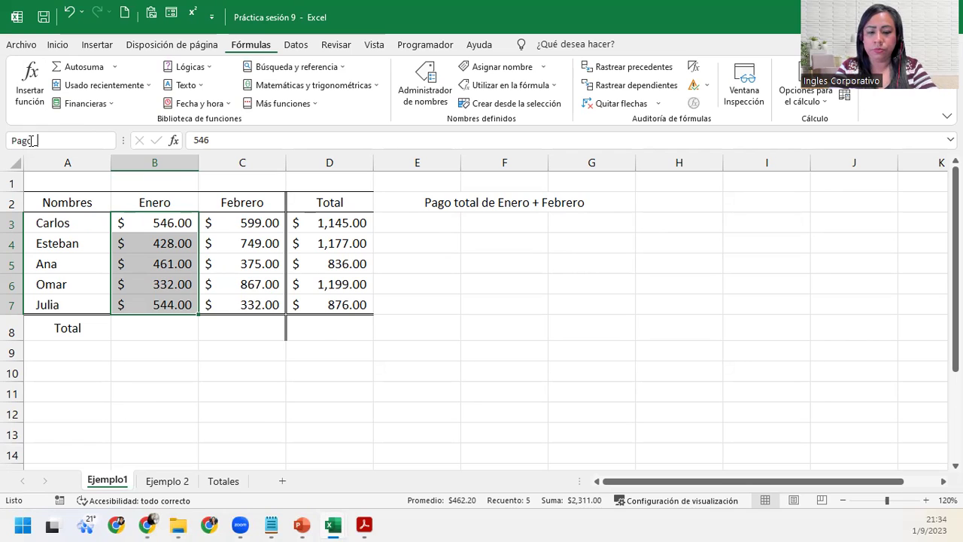
{"action": "type", "text": "_Enero"}
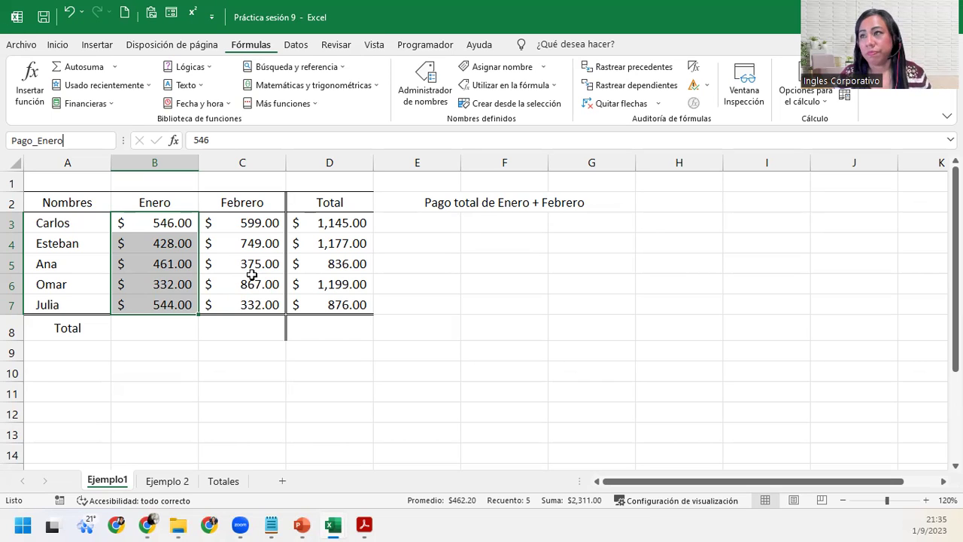
{"action": "key", "text": "Return"}
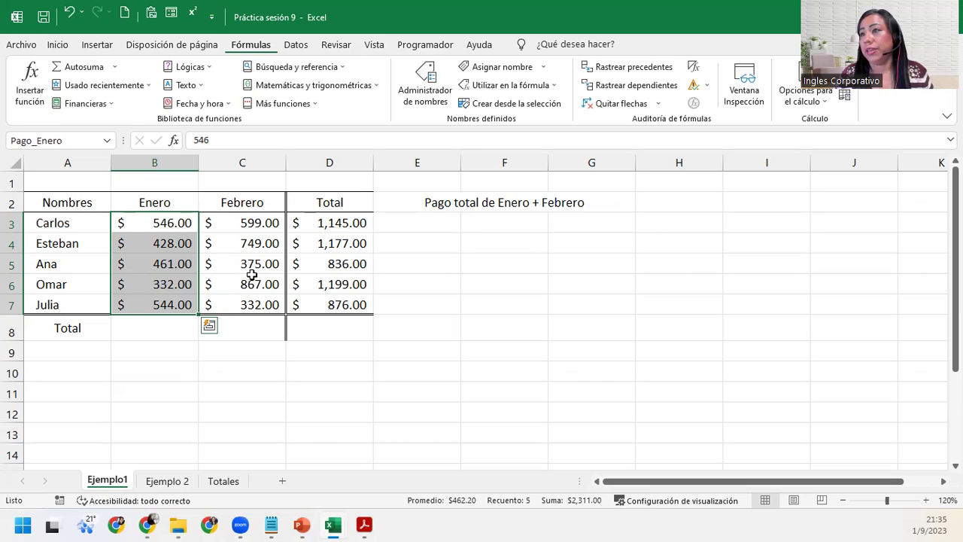
{"action": "left_click_drag", "start_coordinate": [226, 222], "coordinate": [234, 300]}
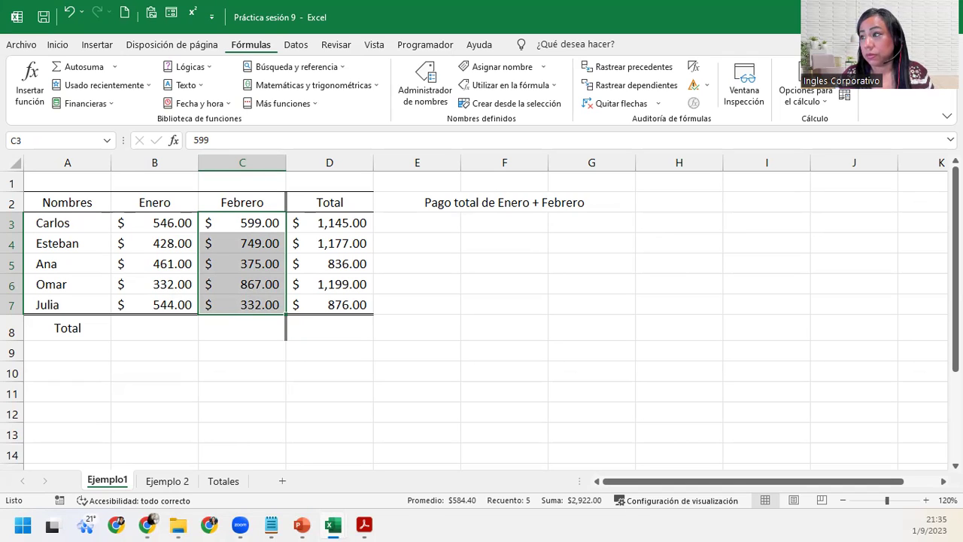
- Name the Febrero amounts C3:C7 'Pago_Febrero' in the Name Box, then move to B8
{"action": "left_click", "coordinate": [78, 142]}
{"action": "type", "text": "Pago_Febrero"}
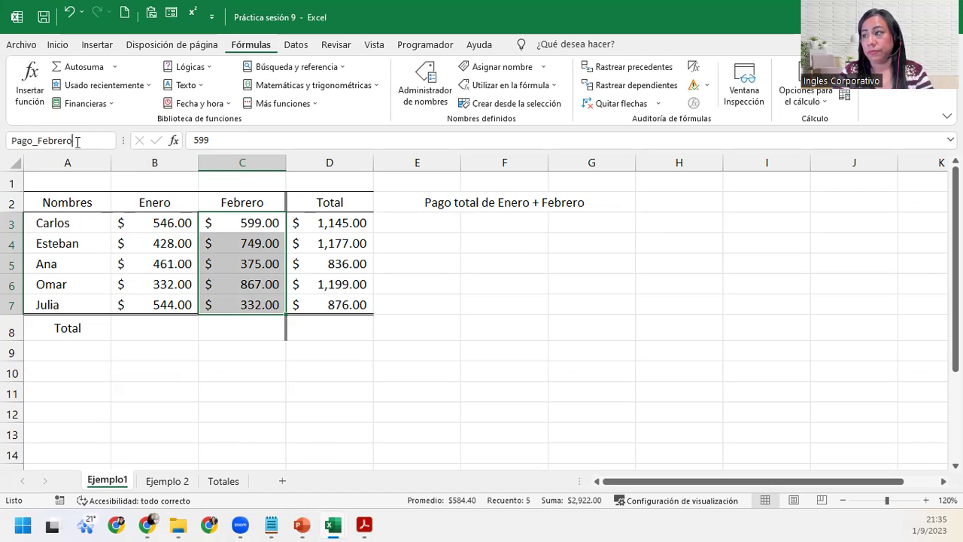
{"action": "key", "text": "Return"}
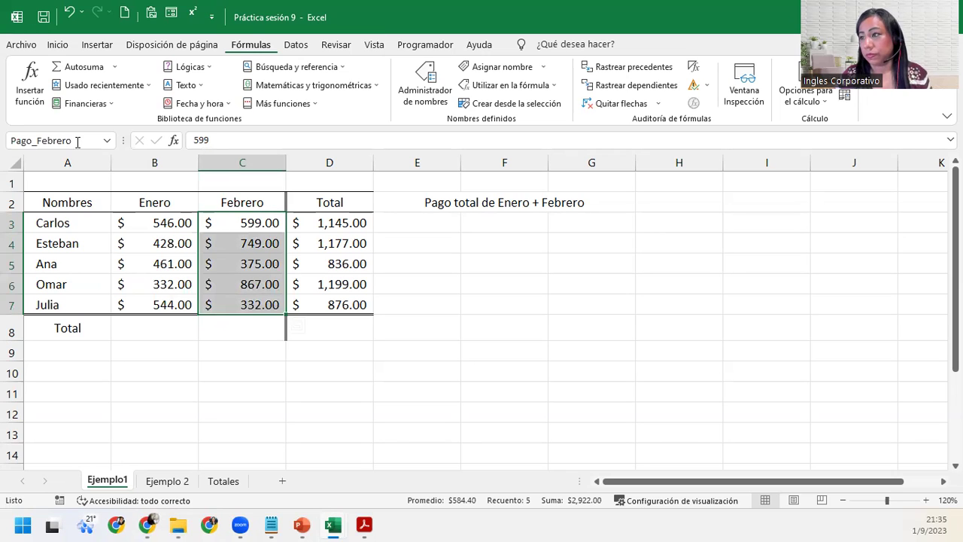
{"action": "left_click", "coordinate": [172, 330]}
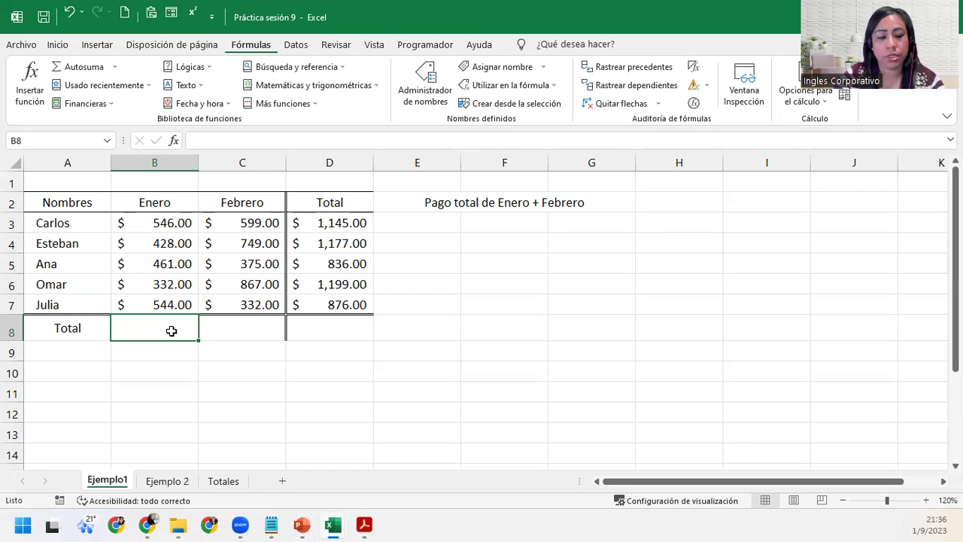
- Enter =SUMA(Pago_Enero) in B8 for the Enero total of $2,311.00
{"action": "type", "text": "=sum"}
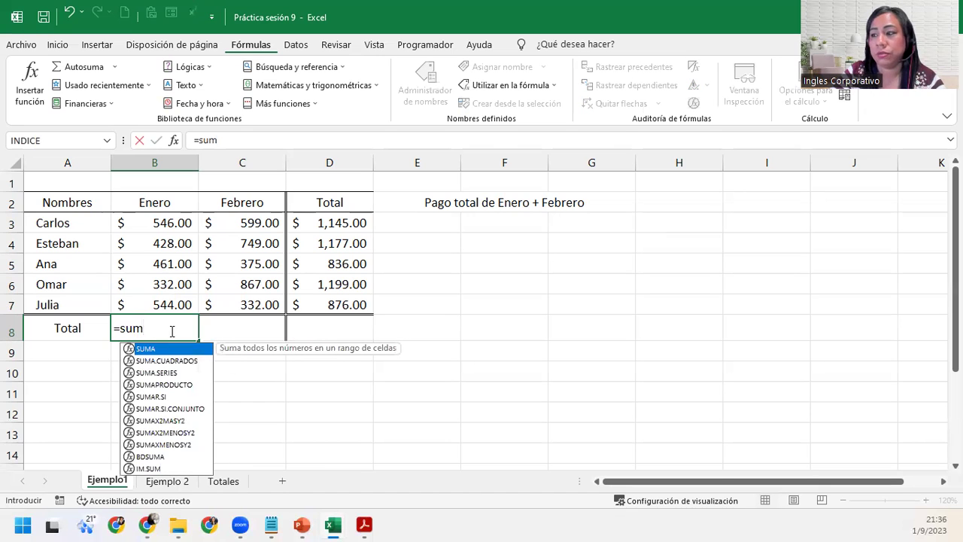
{"action": "key", "text": "Tab"}
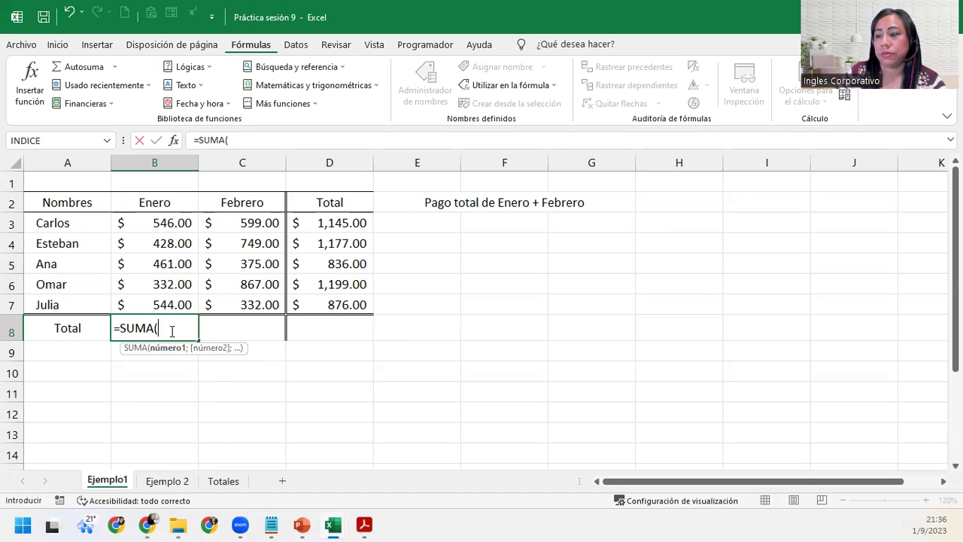
{"action": "type", "text": "pag"}
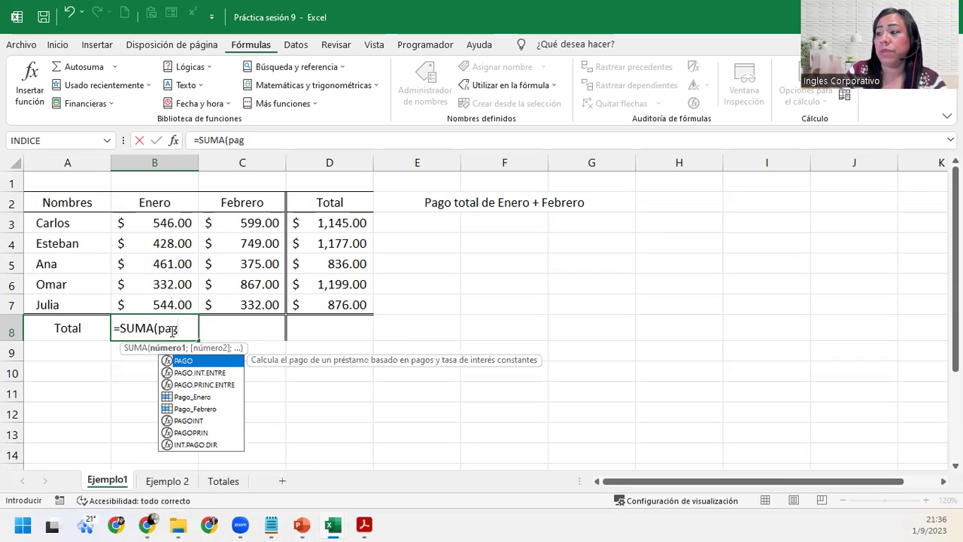
{"action": "key", "text": "Down"}
{"action": "key", "text": "Down"}
{"action": "key", "text": "Down"}
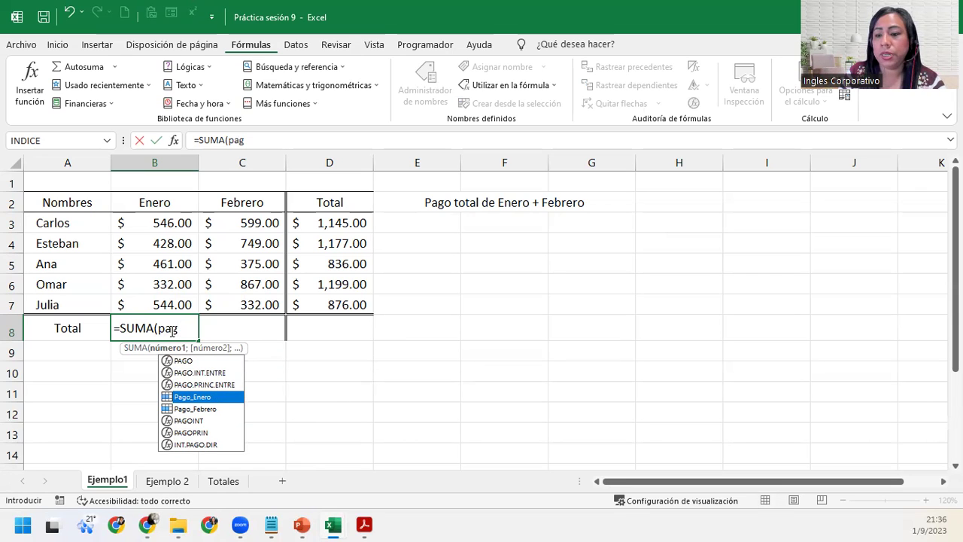
{"action": "key", "text": "Tab"}
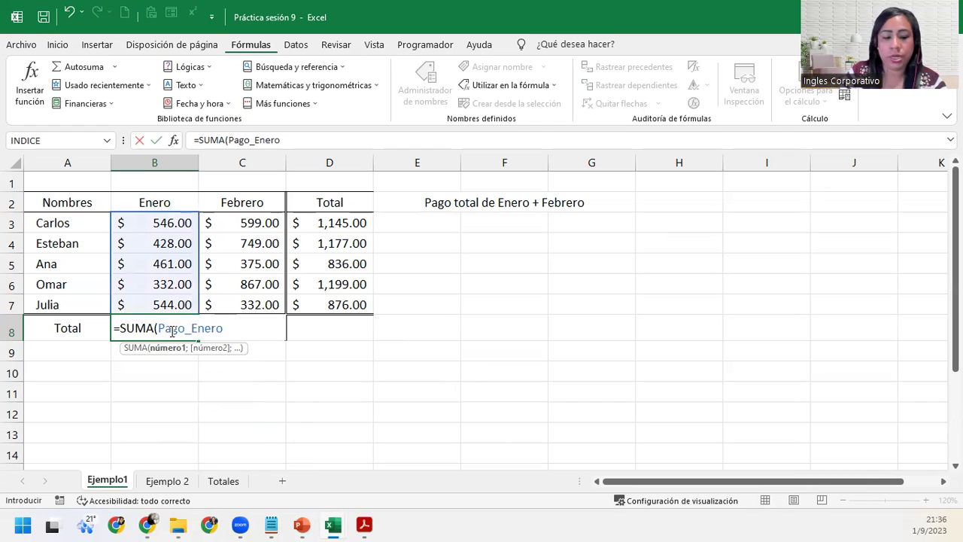
{"action": "type", "text": ")"}
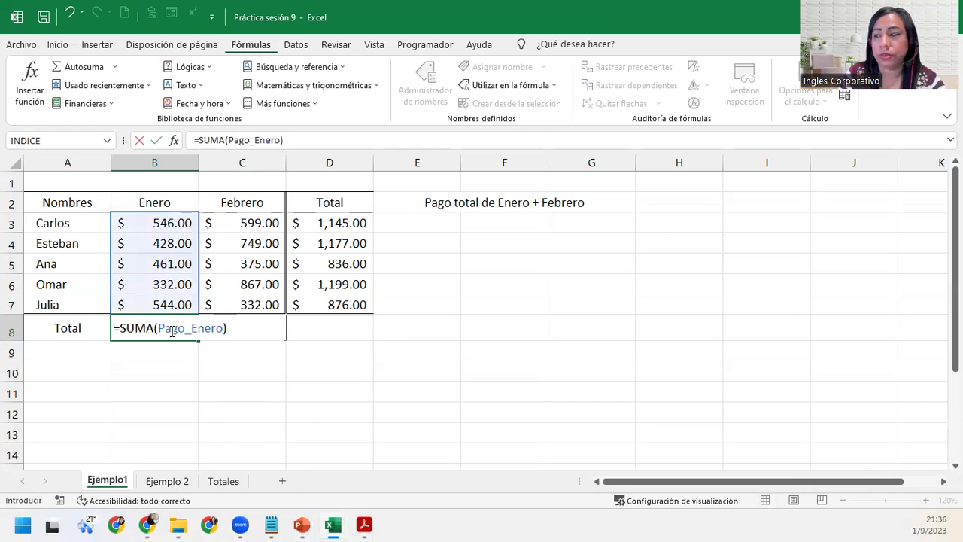
{"action": "key", "text": "Tab"}
- Enter =SUMA(Pago_Febrero) in C8 for $2,922.00, dismissing the missing-parenthesis warning
{"action": "type", "text": "="}
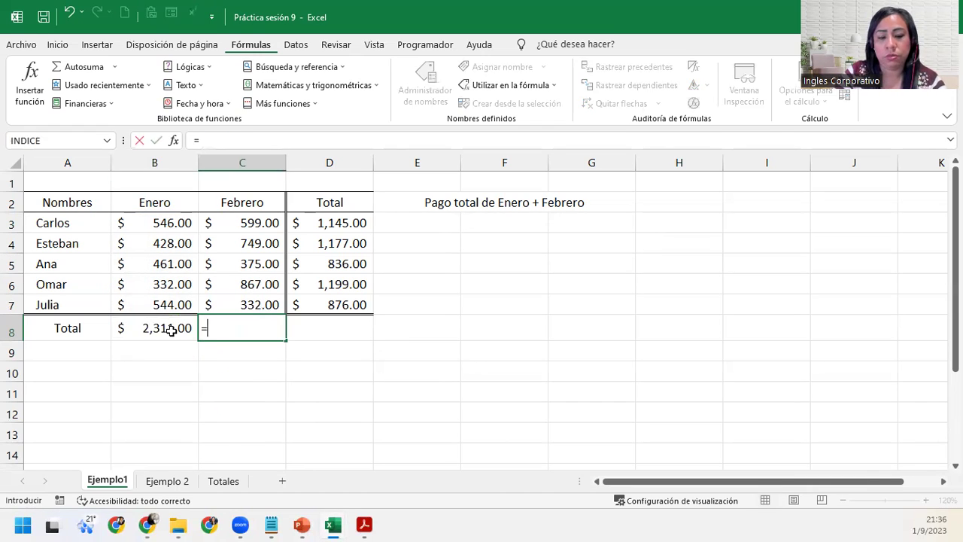
{"action": "type", "text": "pago"}
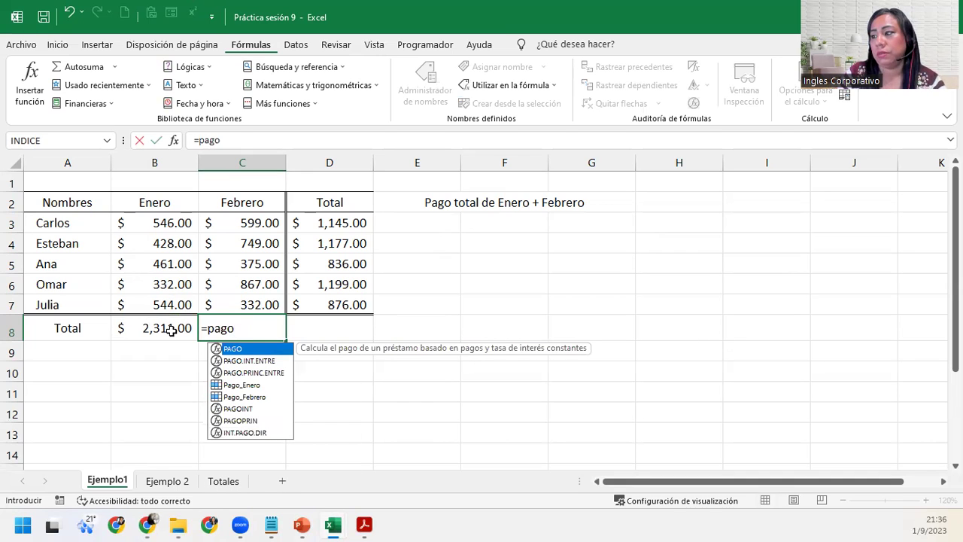
{"action": "key", "text": "BackSpace"}
{"action": "key", "text": "BackSpace"}
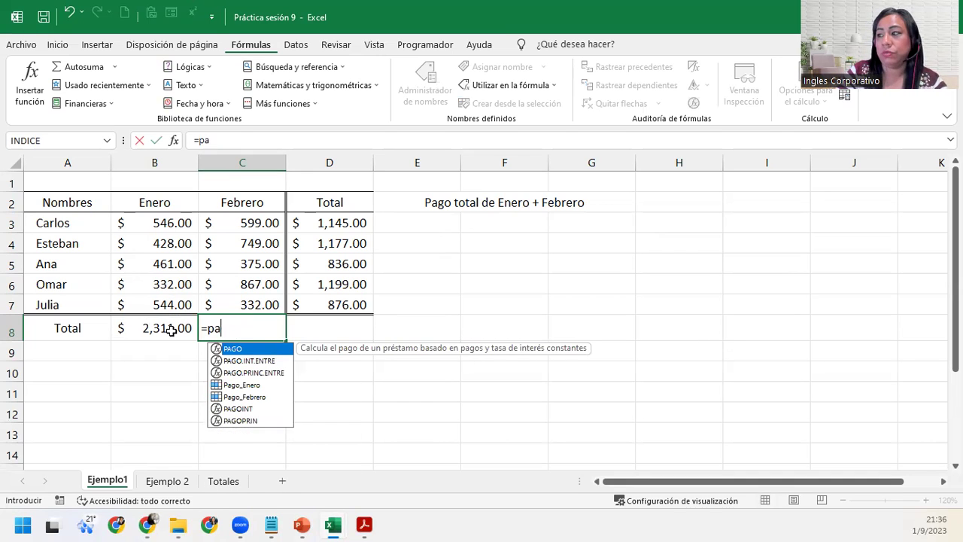
{"action": "key", "text": "BackSpace"}
{"action": "key", "text": "BackSpace"}
{"action": "type", "text": "sujma"}
{"action": "key", "text": "BackSpace"}
{"action": "key", "text": "BackSpace"}
{"action": "key", "text": "BackSpace"}
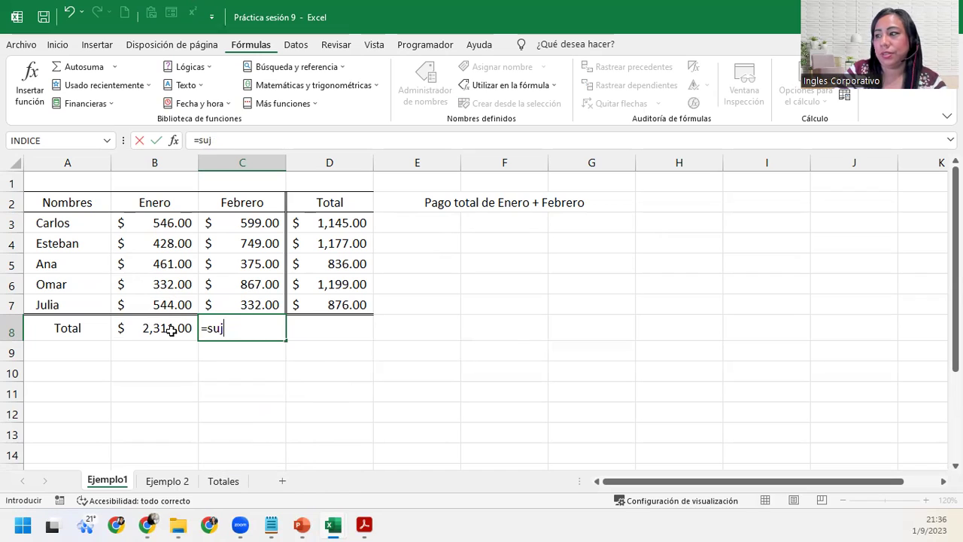
{"action": "type", "text": "ma("}
{"action": "key", "text": "Return"}
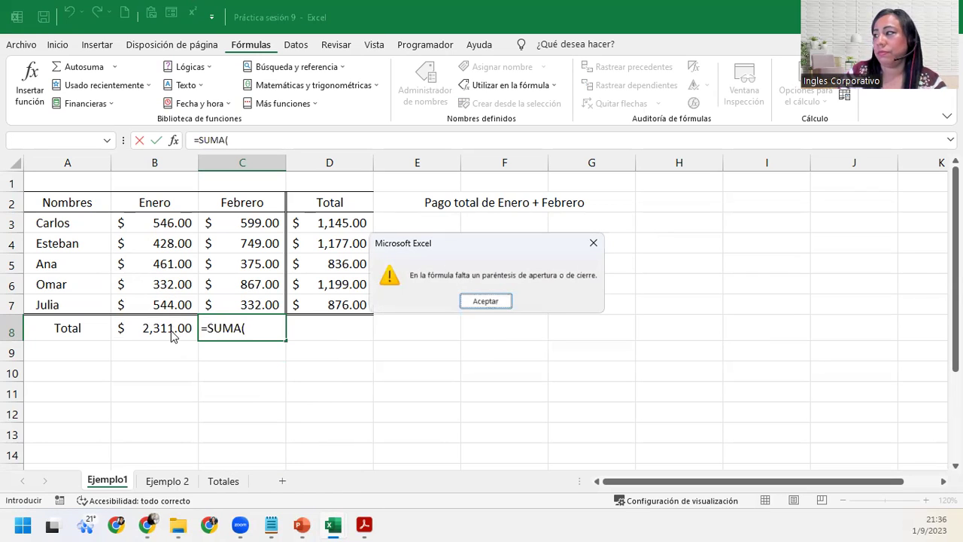
{"action": "key", "text": "Return"}
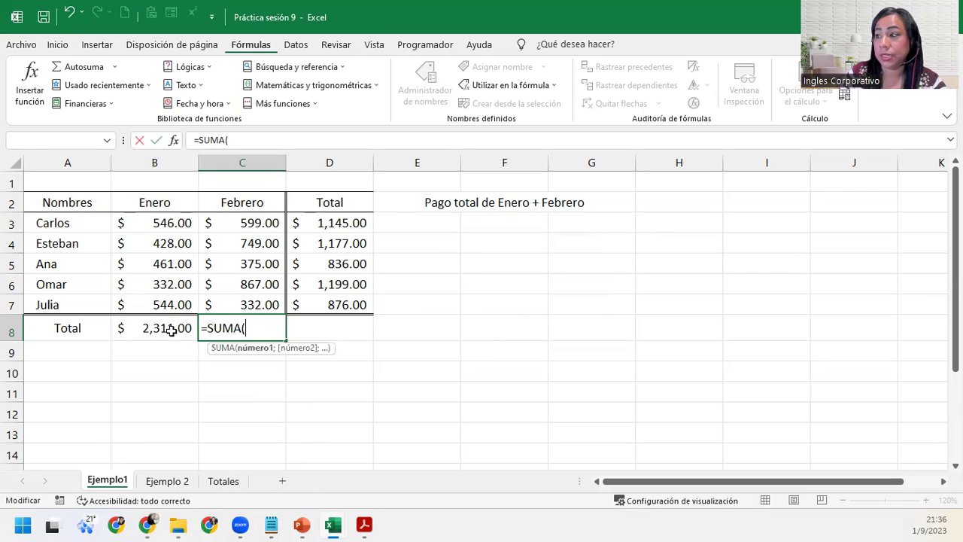
{"action": "type", "text": "pago"}
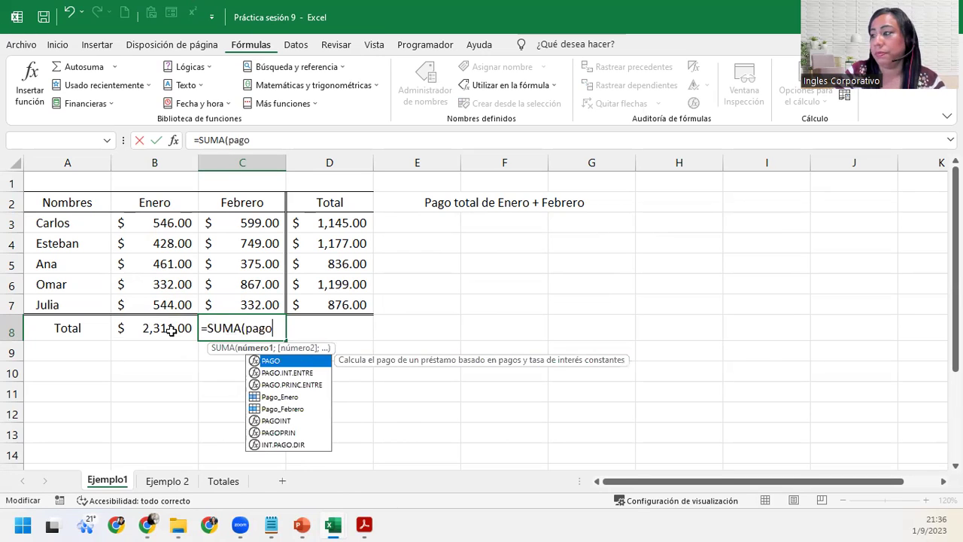
{"action": "key", "text": "Down"}
{"action": "key", "text": "Down"}
{"action": "key", "text": "Down"}
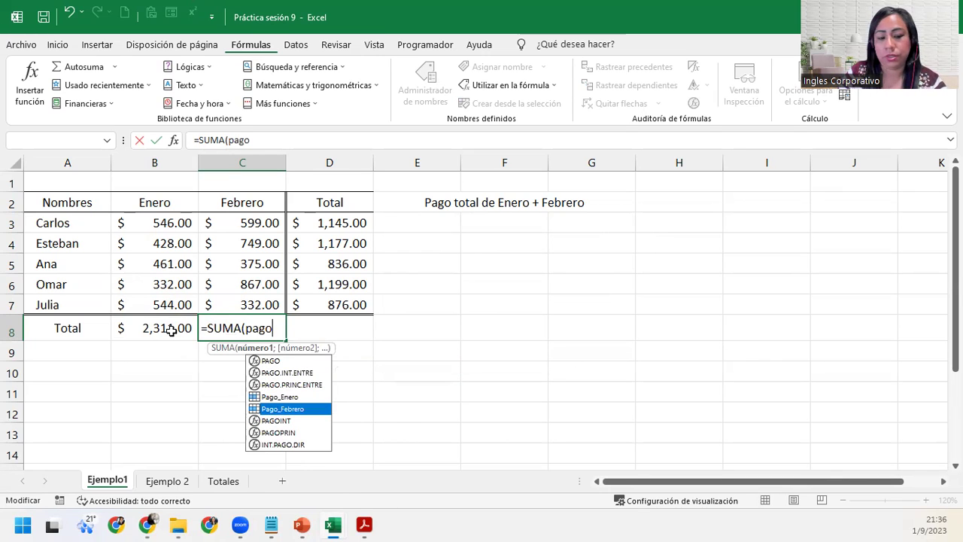
{"action": "key", "text": "Tab"}
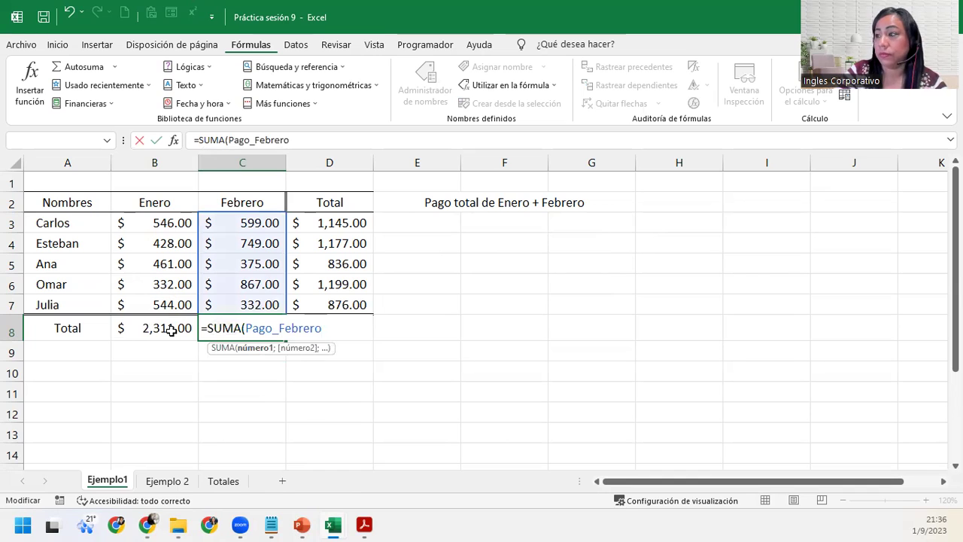
{"action": "type", "text": ")"}
{"action": "key", "text": "Return"}
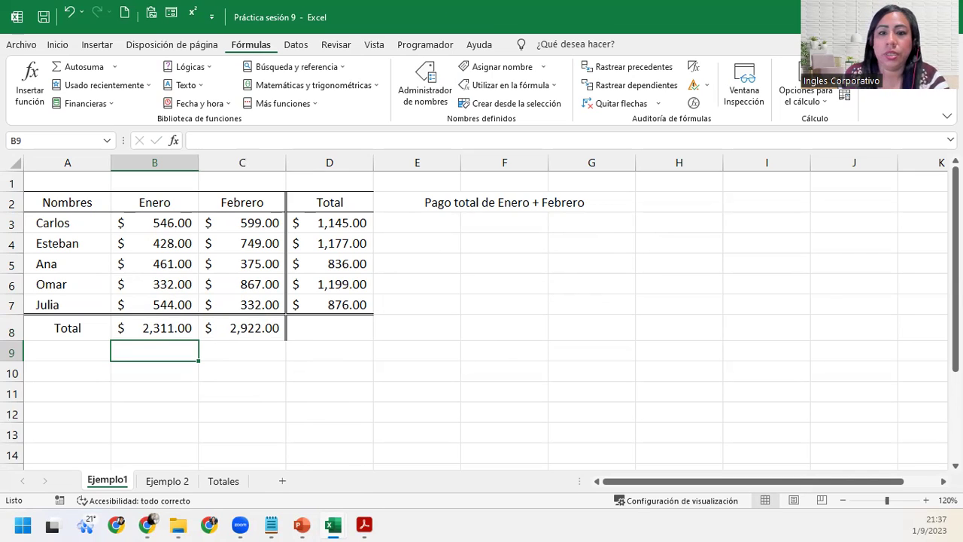
{"action": "key", "text": "alt+Tab"}
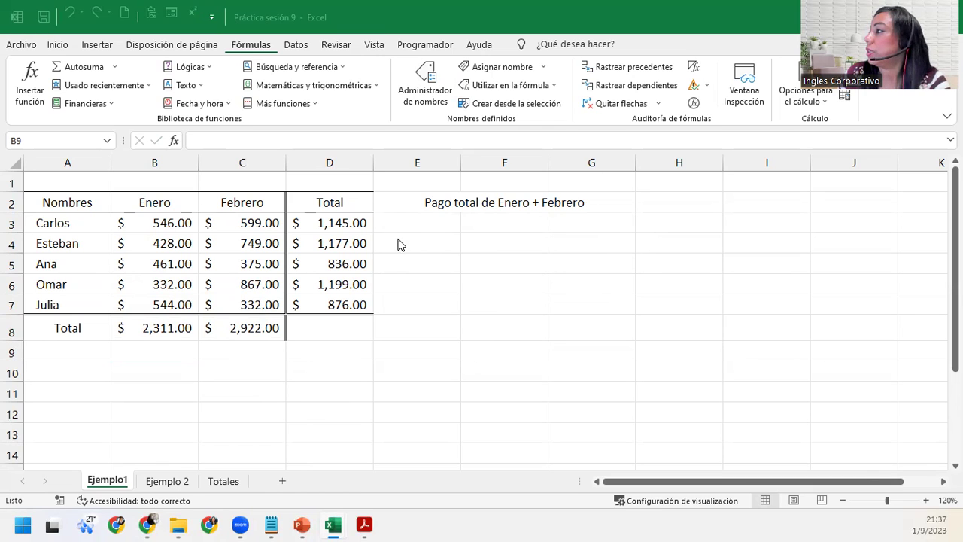
- Go to F3 under the 'Pago total de Enero + Febrero' heading, checking the amounts' range name
{"action": "left_click", "coordinate": [443, 220]}
{"action": "left_click", "coordinate": [490, 202]}
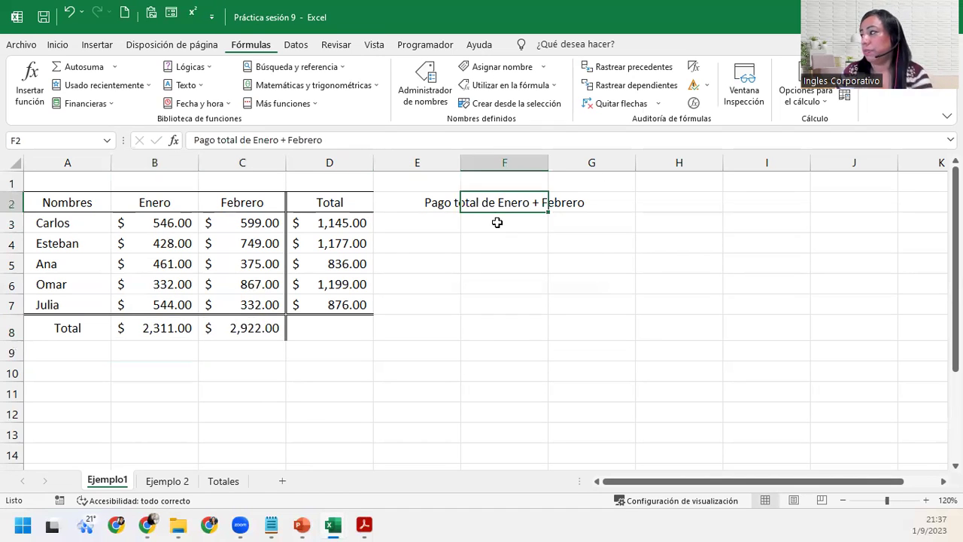
{"action": "left_click", "coordinate": [497, 222]}
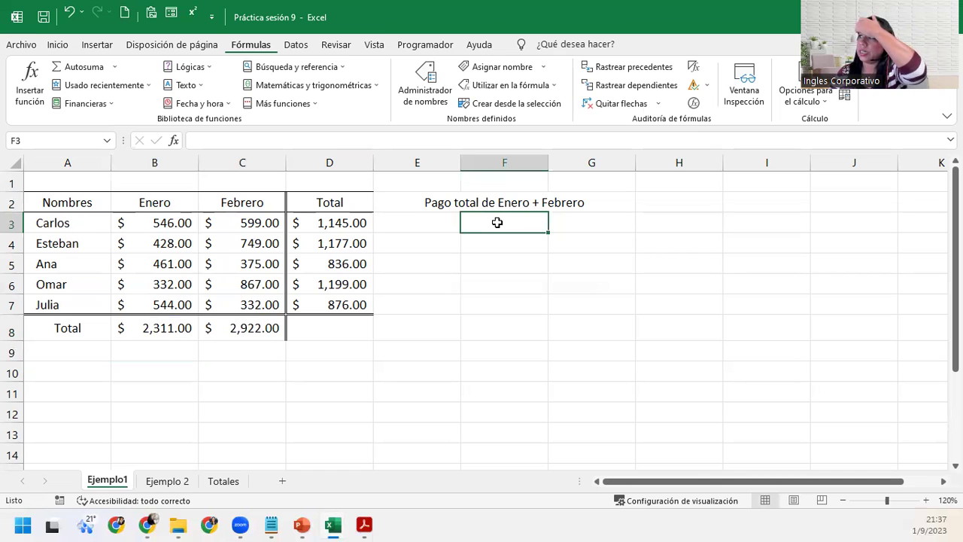
{"action": "mouse_move", "coordinate": [146, 219]}
{"action": "left_mouse_down"}
{"action": "mouse_move", "coordinate": [203, 226]}
{"action": "mouse_move", "coordinate": [215, 246]}
{"action": "mouse_move", "coordinate": [208, 305]}
{"action": "left_mouse_up"}
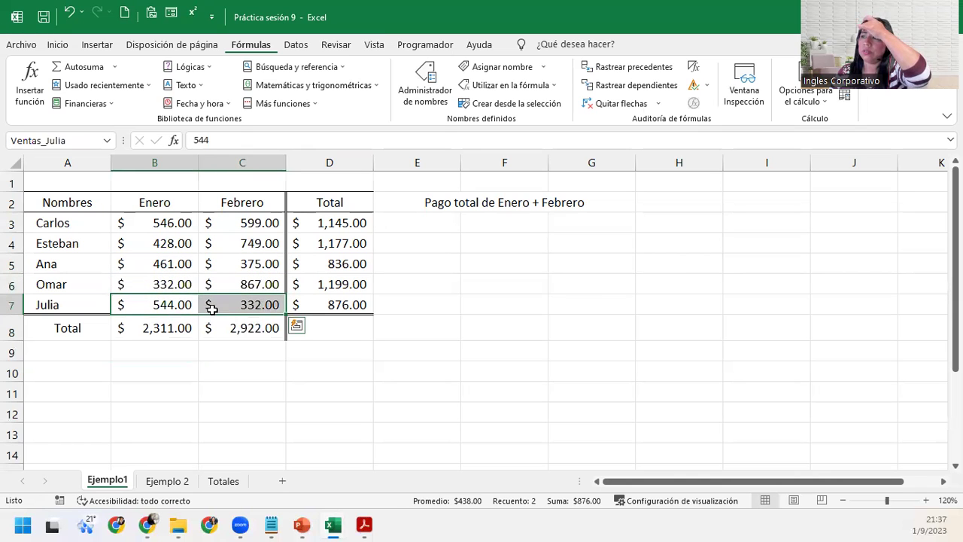
{"action": "left_click", "coordinate": [499, 216]}
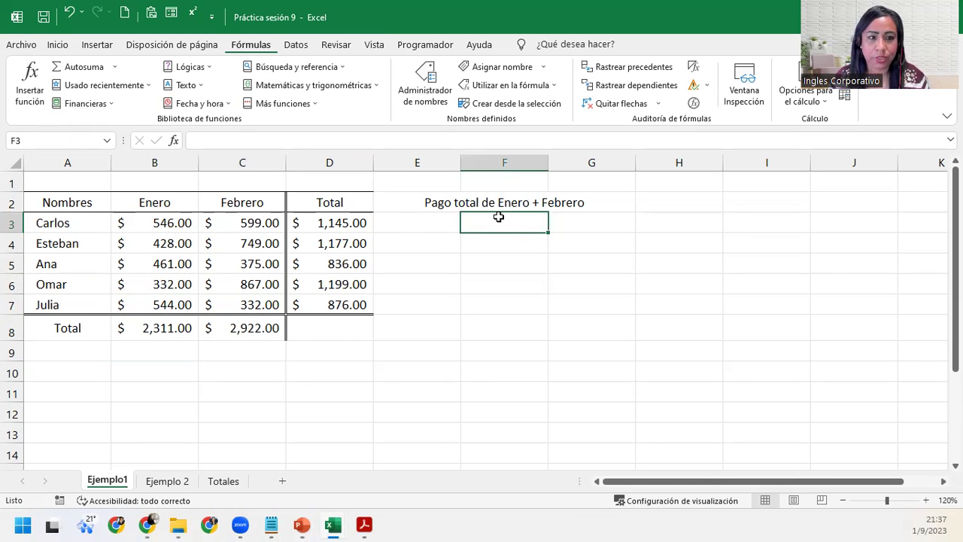
- Enter =Pago_Enero+Pago_Febrero in F3 so it shows 1145
{"action": "type", "text": "="}
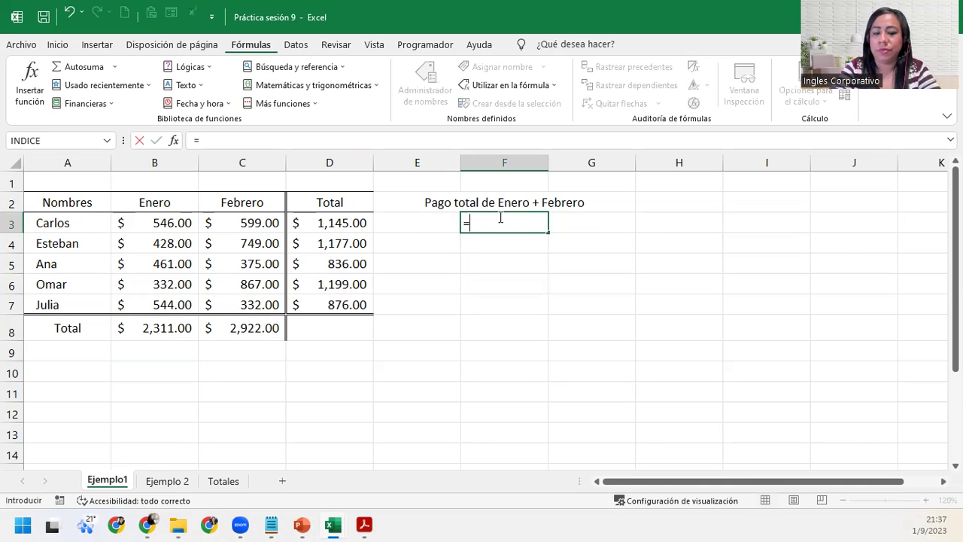
{"action": "type", "text": "pago"}
{"action": "key", "text": "Down"}
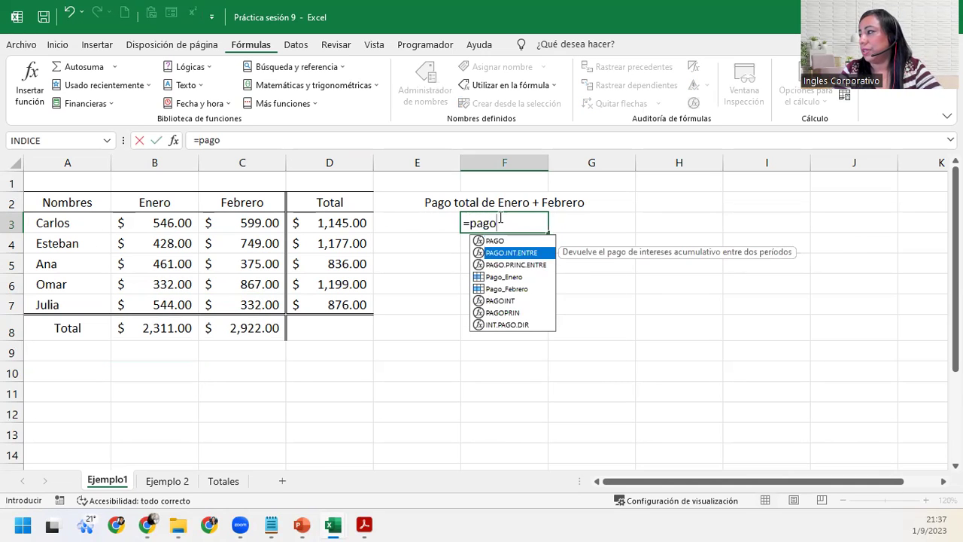
{"action": "key", "text": "Down"}
{"action": "key", "text": "Down"}
{"action": "key", "text": "Tab"}
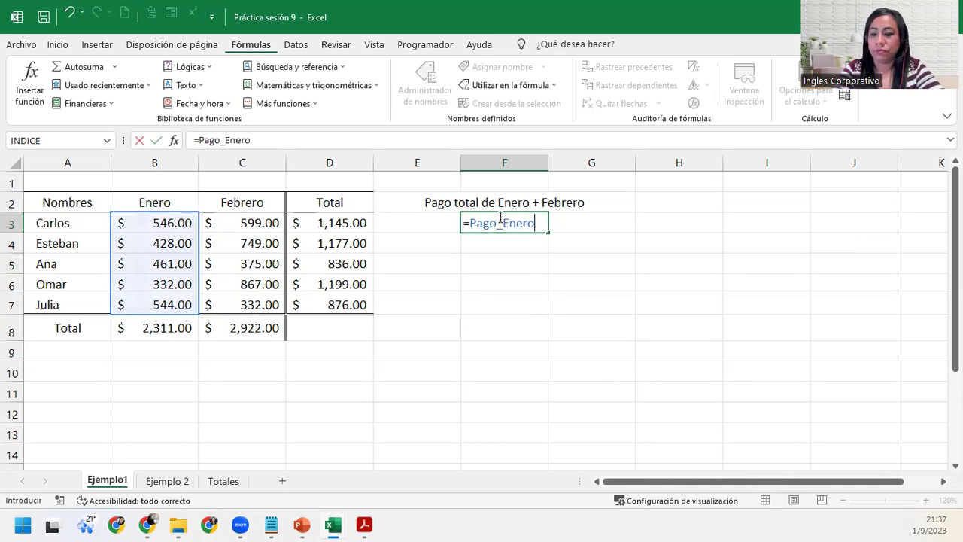
{"action": "type", "text": "+pago"}
{"action": "key", "text": "Down"}
{"action": "key", "text": "Down"}
{"action": "key", "text": "Down"}
{"action": "key", "text": "Down"}
{"action": "key", "text": "Tab"}
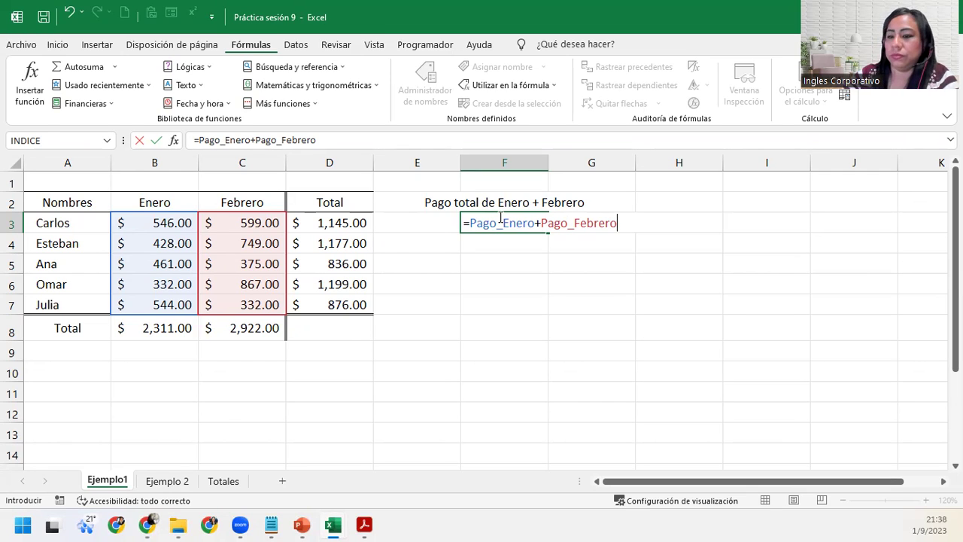
{"action": "key", "text": "Return"}
{"action": "left_click", "coordinate": [498, 217]}
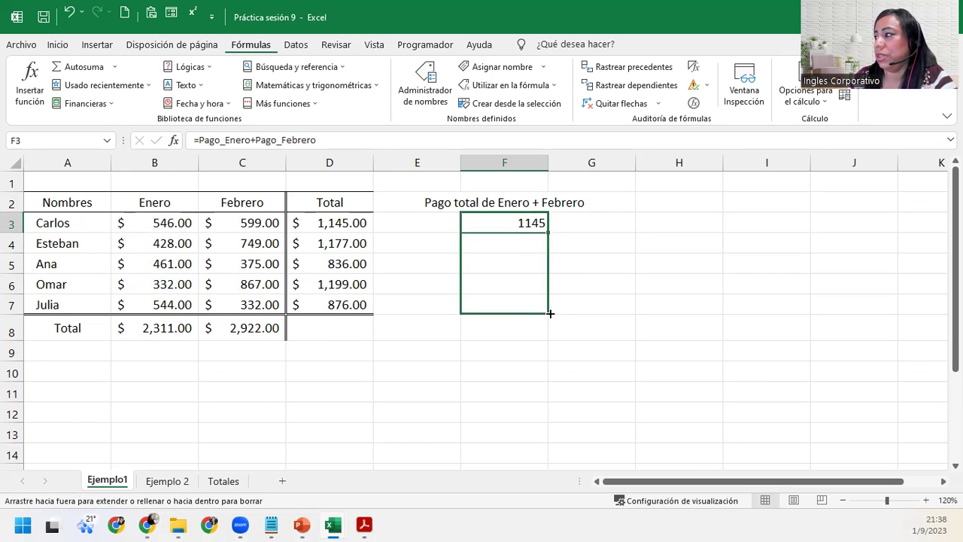
- Fill the F3 formula down to F7, giving 1145, 1177, 836, 1199 and 876
{"action": "left_click_drag", "start_coordinate": [547, 234], "coordinate": [550, 314]}
{"action": "left_click", "coordinate": [513, 301]}
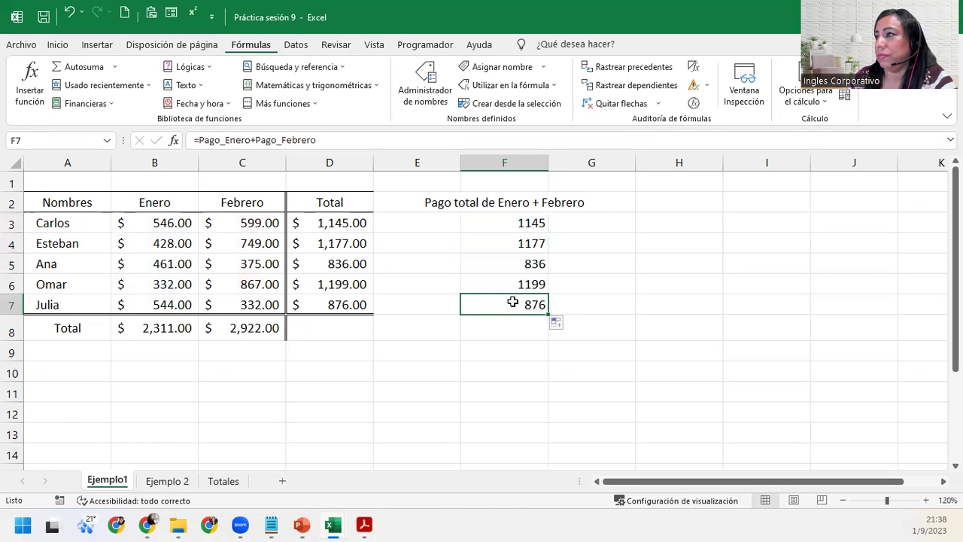
{"action": "left_click", "coordinate": [511, 282]}
{"action": "left_click", "coordinate": [510, 262]}
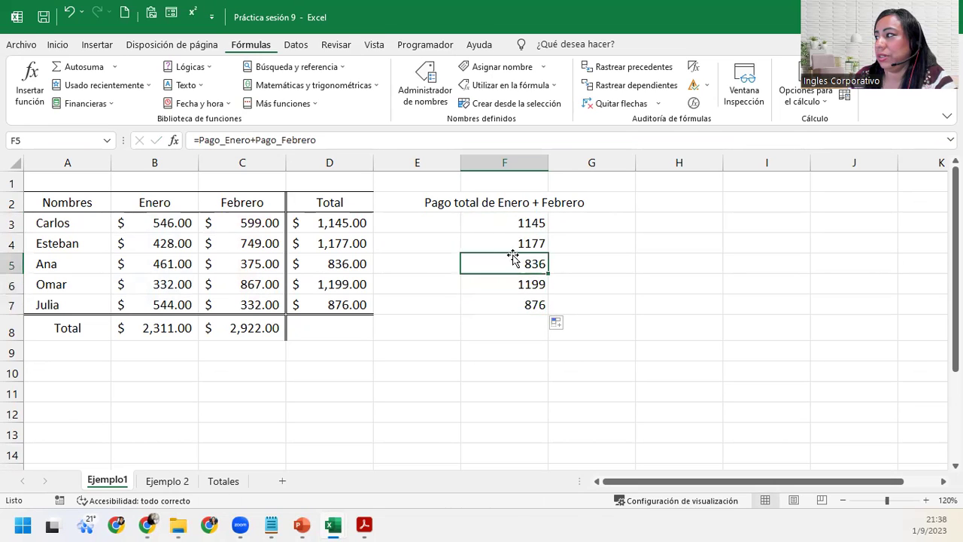
{"action": "left_click", "coordinate": [509, 241]}
{"action": "left_click", "coordinate": [510, 221]}
{"action": "left_click", "coordinate": [507, 242]}
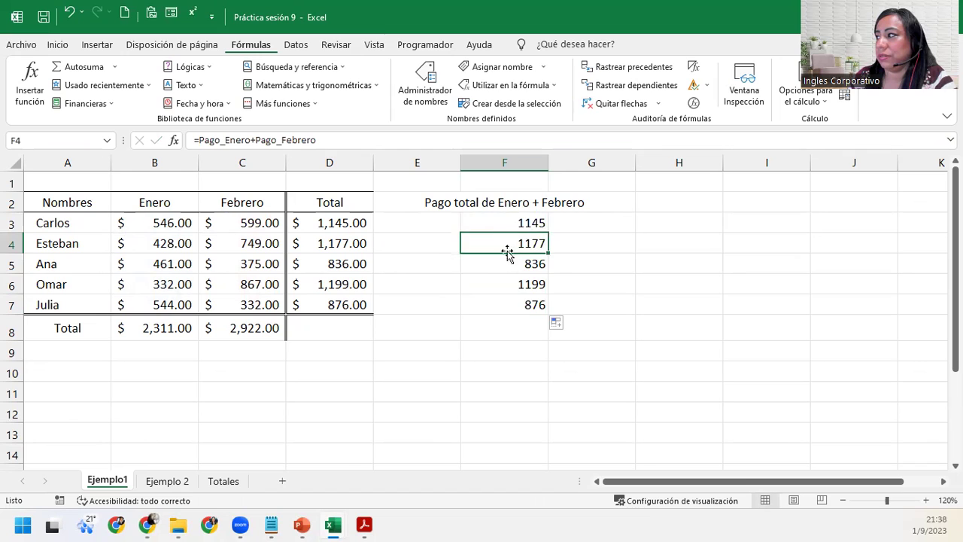
{"action": "left_click", "coordinate": [508, 264]}
{"action": "left_click", "coordinate": [507, 281]}
{"action": "left_click", "coordinate": [504, 301]}
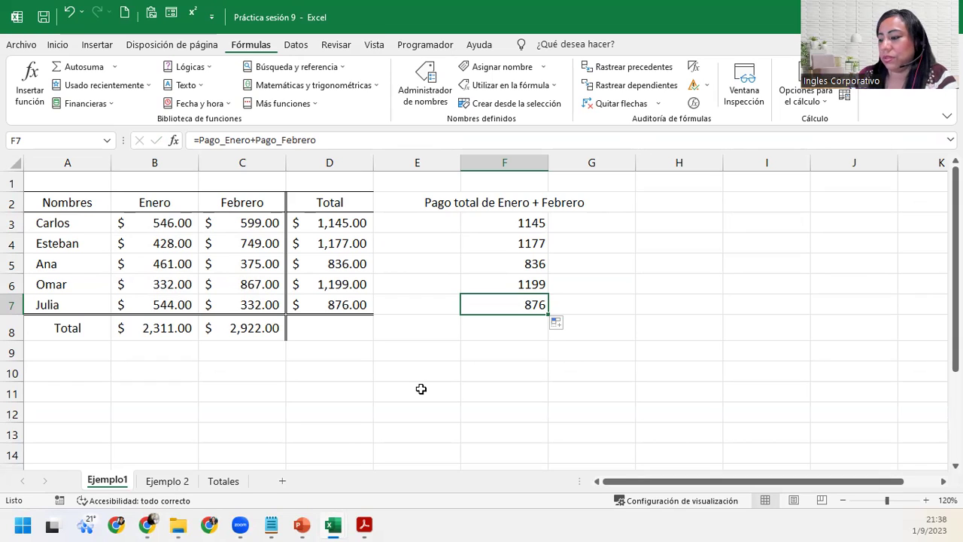
- Show F3's Pago_Enero and Pago_Febrero references in edit mode without changing the formula
{"action": "left_click", "coordinate": [486, 223]}
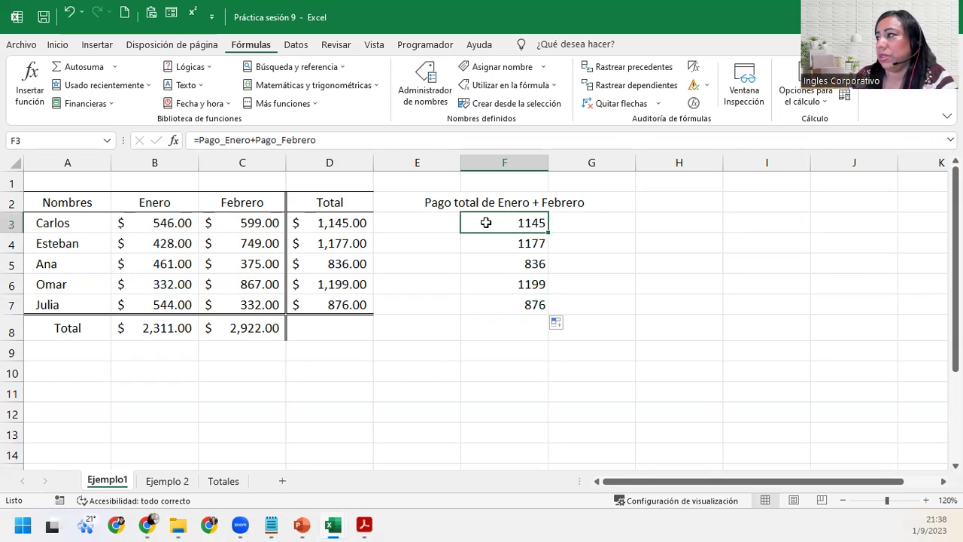
{"action": "double_click", "coordinate": [528, 222]}
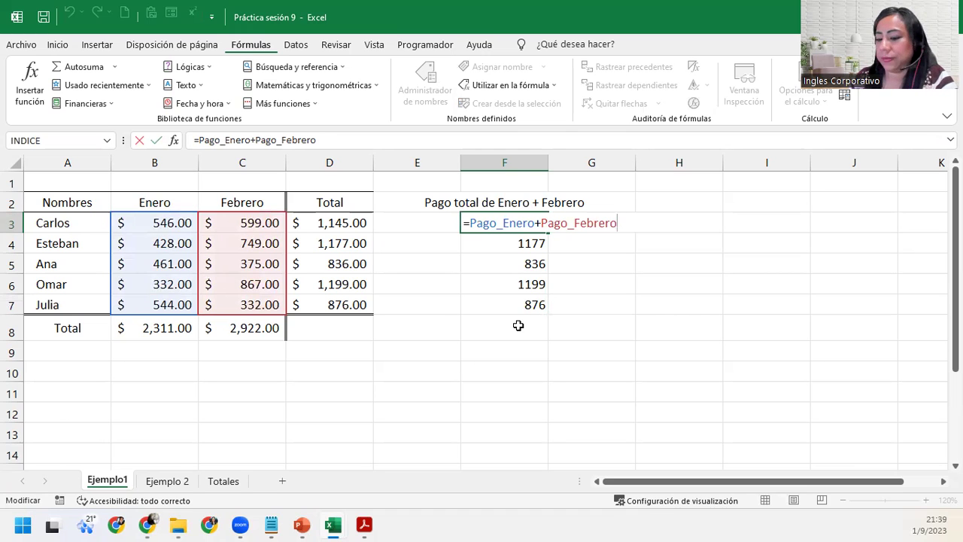
{"action": "key", "text": "Return"}
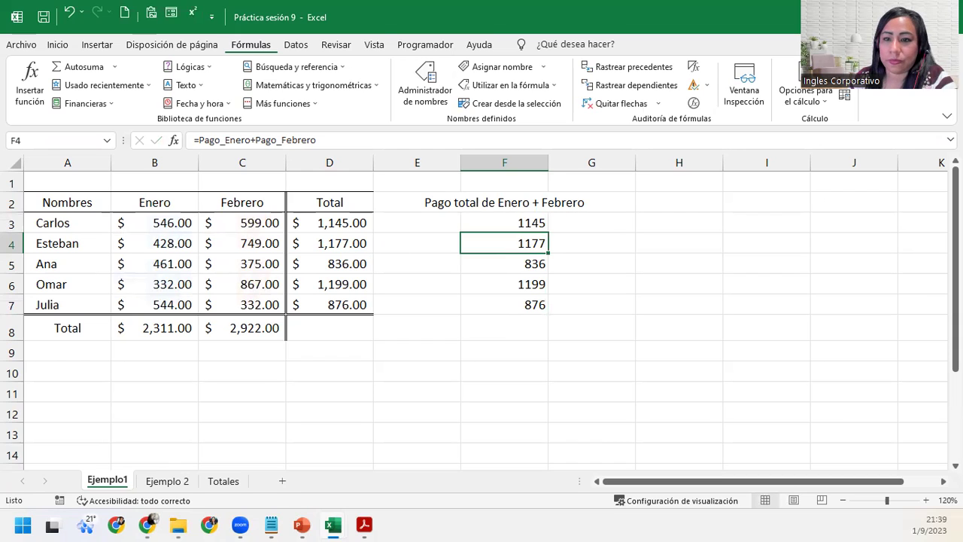
{"action": "key", "text": "alt+Tab"}
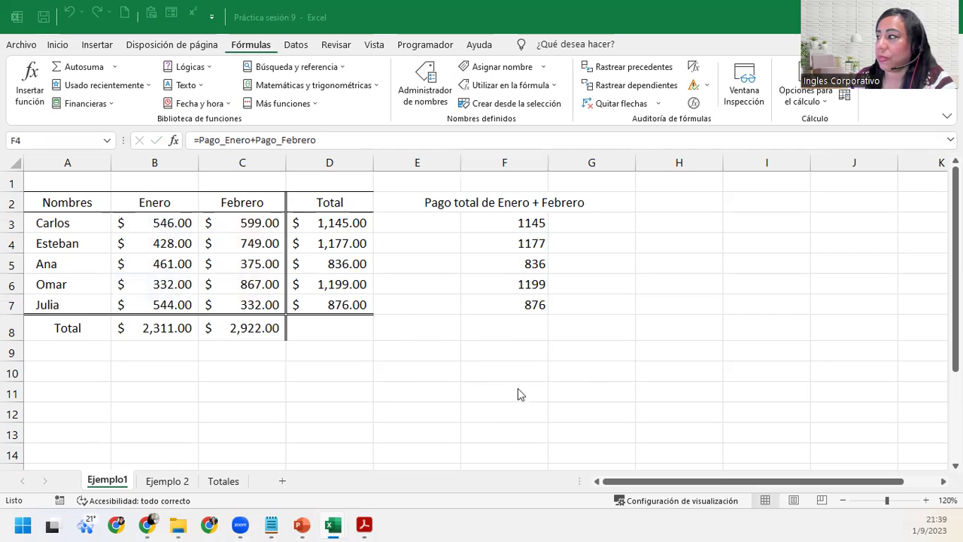
{"action": "key", "text": "alt+Tab"}
- Compare the column F results with the Total column and the B8 and C8 totals
{"action": "left_click", "coordinate": [528, 218]}
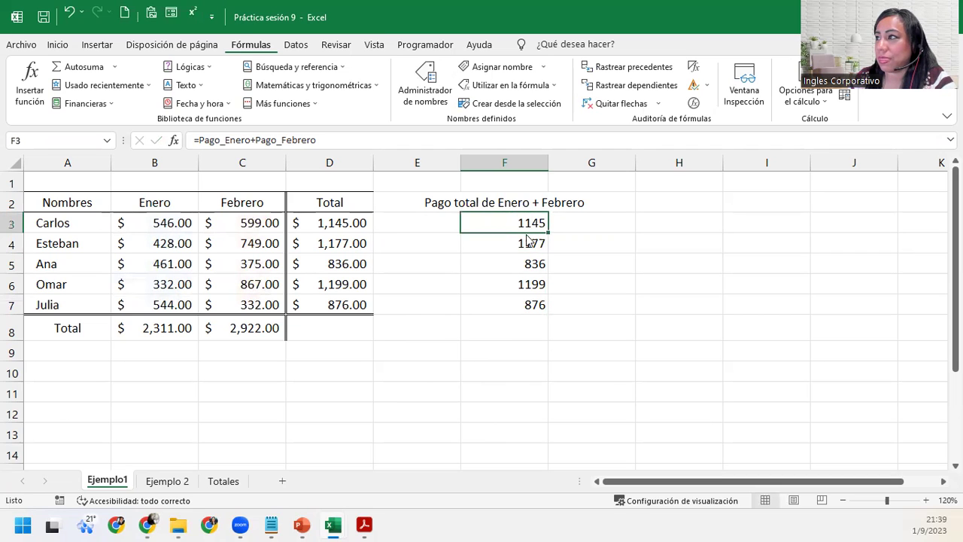
{"action": "left_click", "coordinate": [519, 264]}
{"action": "key", "text": "Down"}
{"action": "key", "text": "Down"}
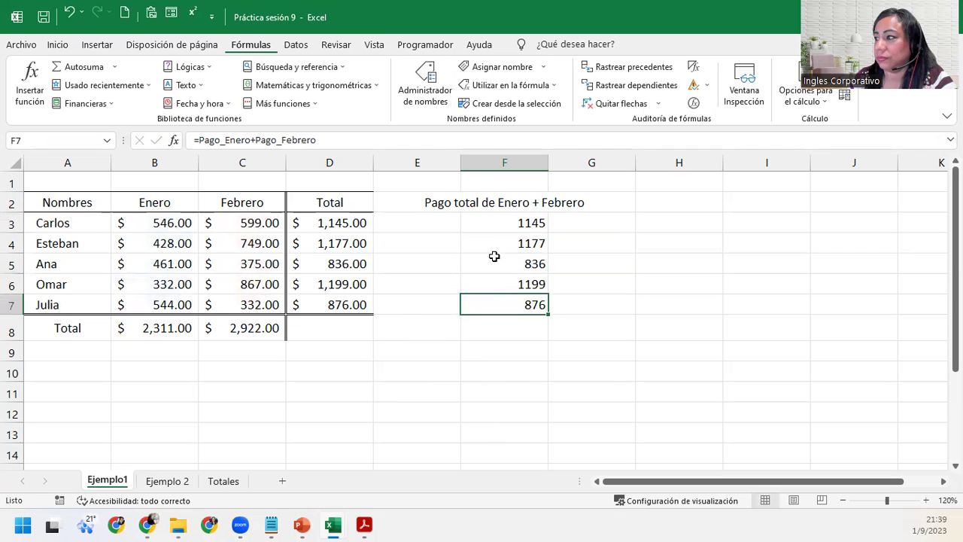
{"action": "left_click", "coordinate": [495, 260]}
{"action": "left_click", "coordinate": [495, 220]}
{"action": "mouse_move", "coordinate": [366, 221]}
{"action": "left_mouse_down"}
{"action": "mouse_move", "coordinate": [341, 285]}
{"action": "mouse_move", "coordinate": [345, 308]}
{"action": "left_mouse_up"}
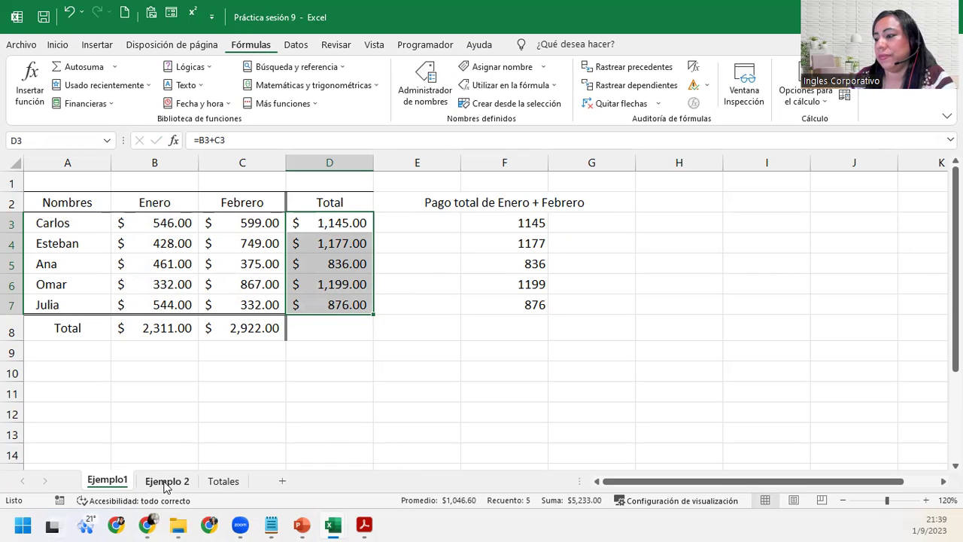
{"action": "left_click", "coordinate": [520, 224]}
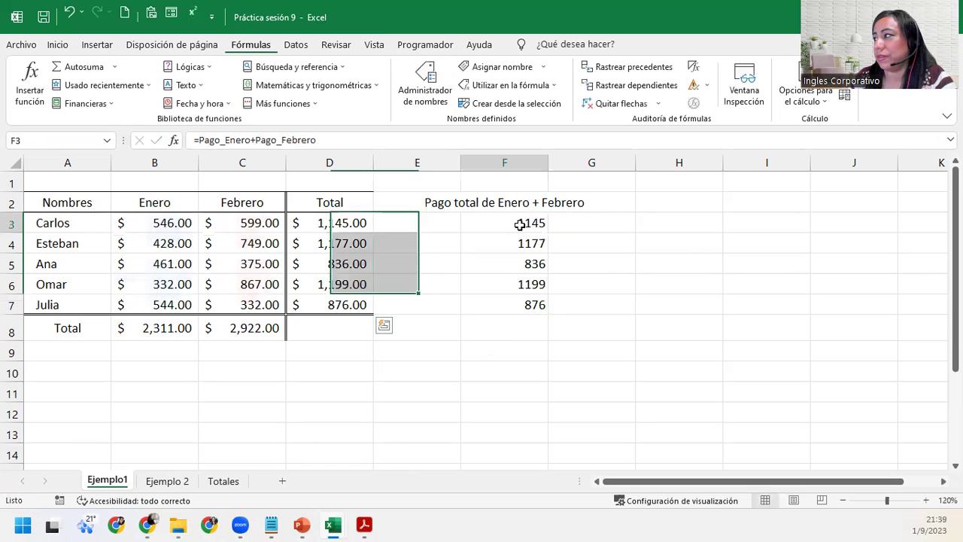
{"action": "left_click", "coordinate": [129, 329]}
{"action": "left_click", "coordinate": [263, 326]}
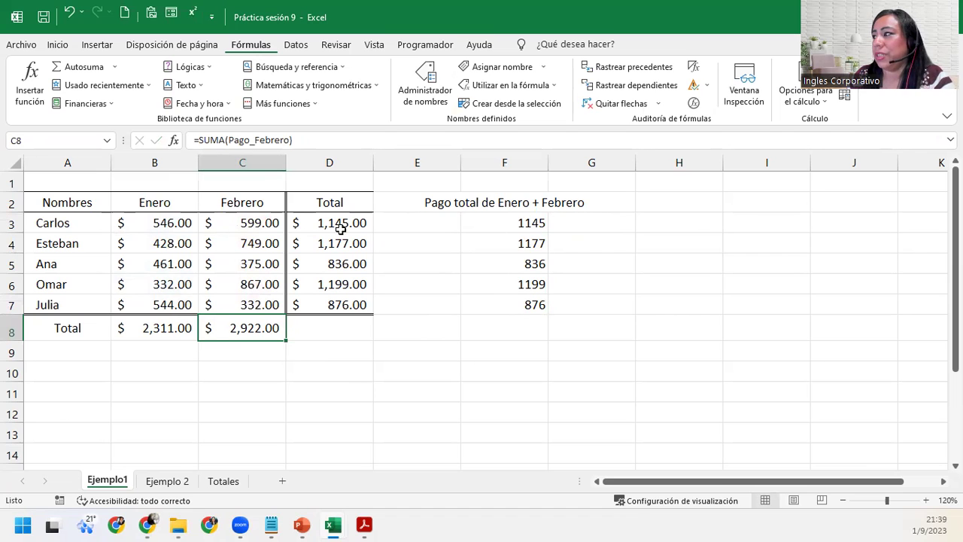
- On the Totales sheet, enter =Pago_Enero+Pago_Febrero in F2, which returns #¡VALOR!
{"action": "left_click", "coordinate": [229, 487]}
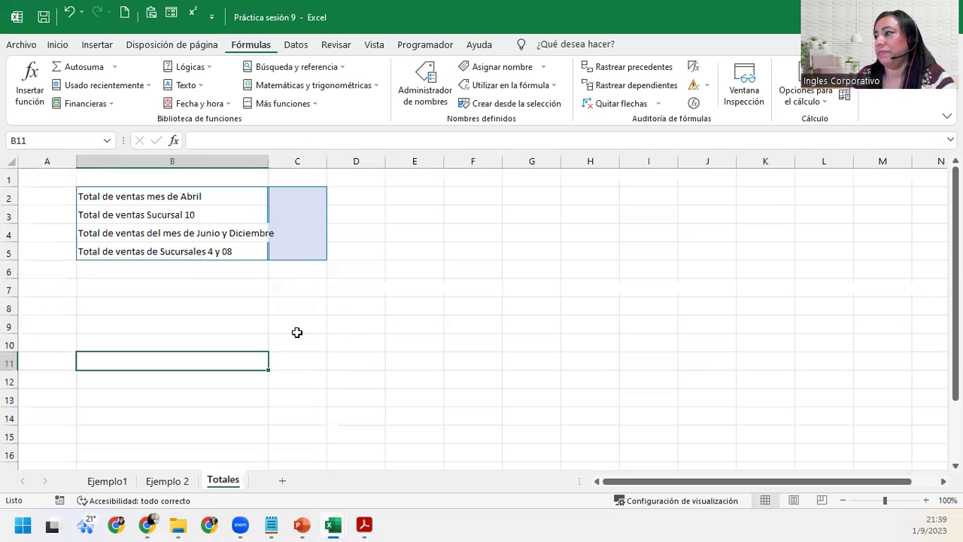
{"action": "left_click", "coordinate": [498, 190]}
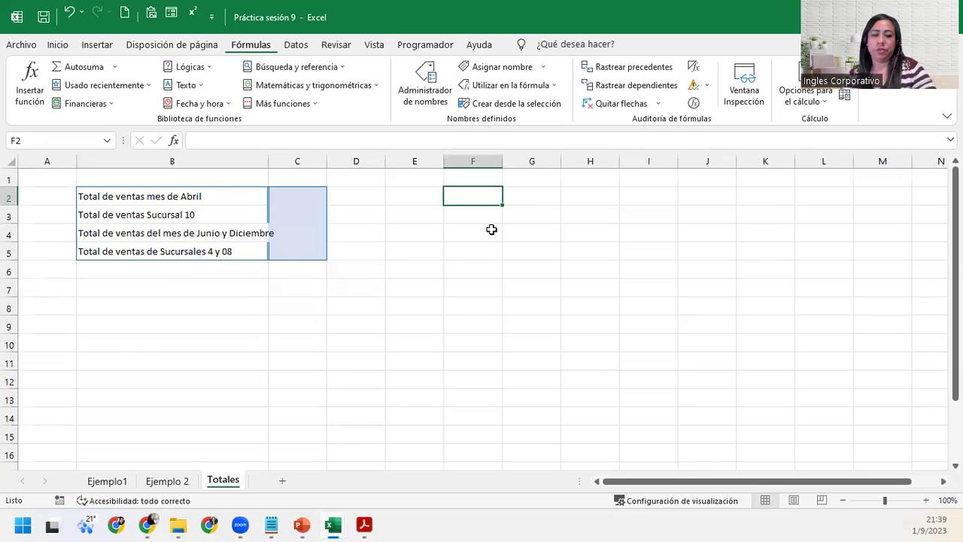
{"action": "type", "text": "=pago"}
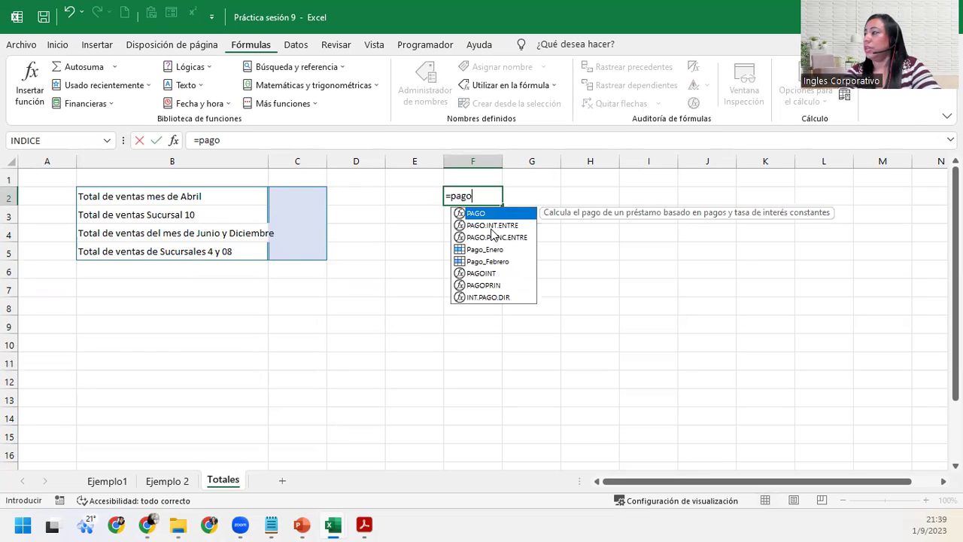
{"action": "key", "text": "Down"}
{"action": "key", "text": "Down"}
{"action": "key", "text": "Down"}
{"action": "key", "text": "Tab"}
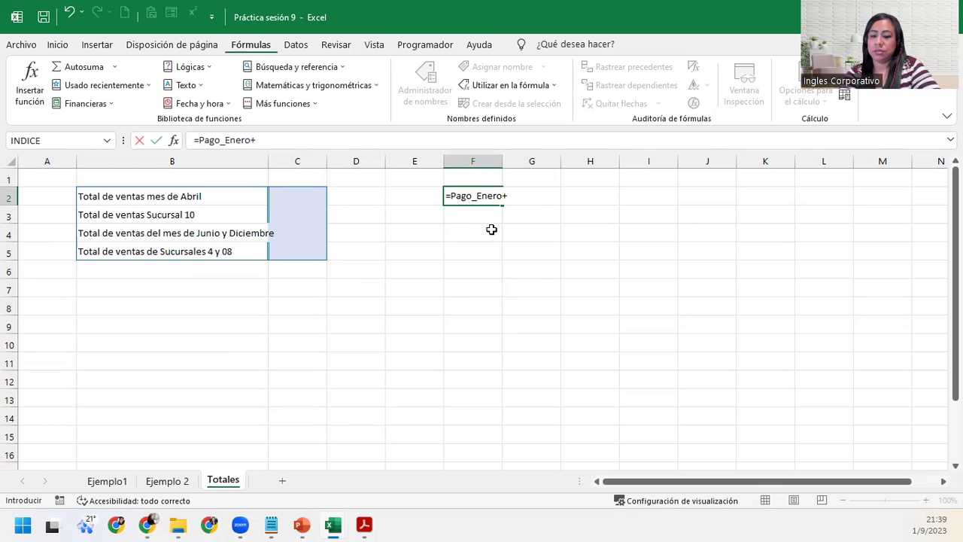
{"action": "type", "text": "pag"}
{"action": "key", "text": "Down"}
{"action": "key", "text": "Down"}
{"action": "key", "text": "Down"}
{"action": "key", "text": "Down"}
{"action": "key", "text": "Tab"}
{"action": "key", "text": "Return"}
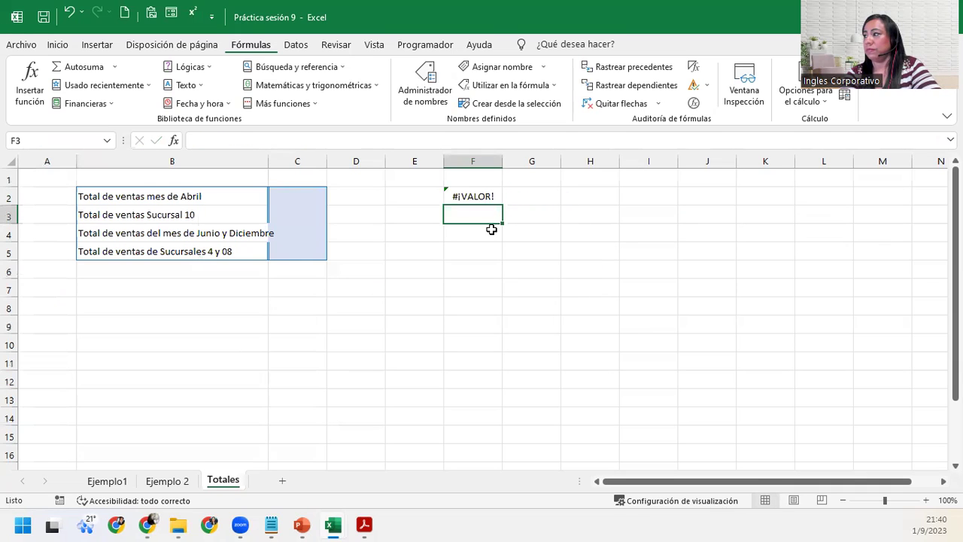
{"action": "key", "text": "Up"}
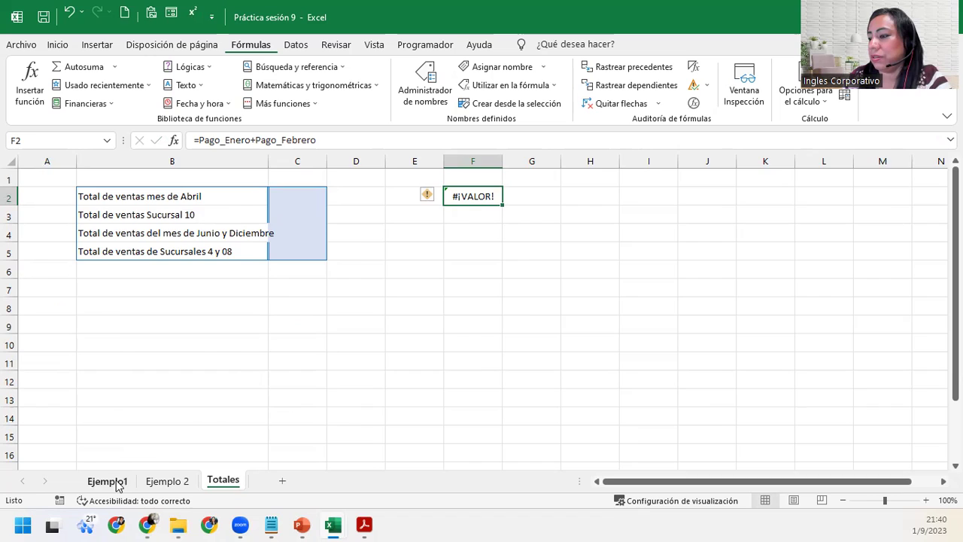
- Back on Ejemplo1, inspect B3, C3, F3 and the B8 and C8 totals
{"action": "left_click", "coordinate": [107, 481]}
{"action": "left_click", "coordinate": [182, 222]}
{"action": "left_click", "coordinate": [223, 216]}
{"action": "left_click", "coordinate": [181, 217]}
{"action": "left_click", "coordinate": [225, 218]}
{"action": "left_click", "coordinate": [134, 220]}
{"action": "left_click", "coordinate": [228, 220]}
{"action": "left_click", "coordinate": [503, 217]}
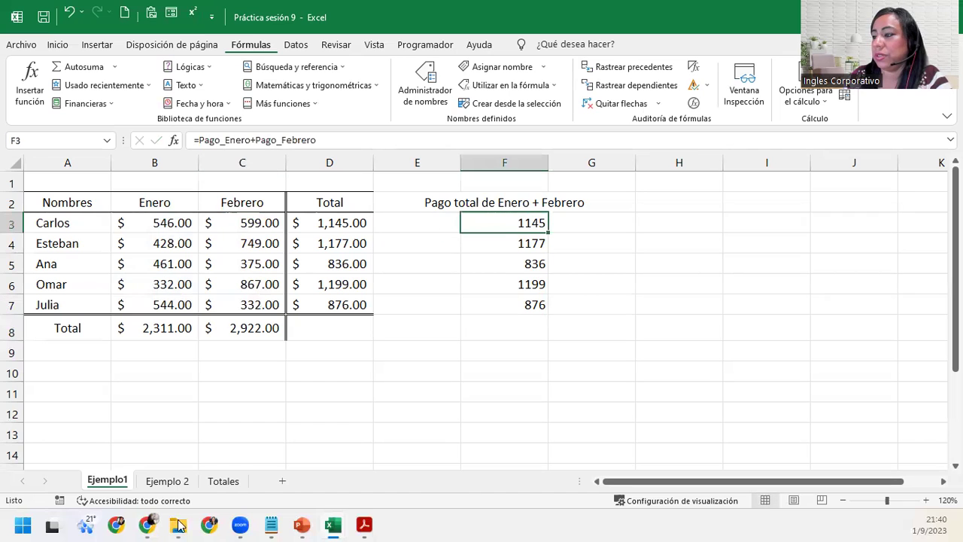
{"action": "left_click", "coordinate": [226, 482]}
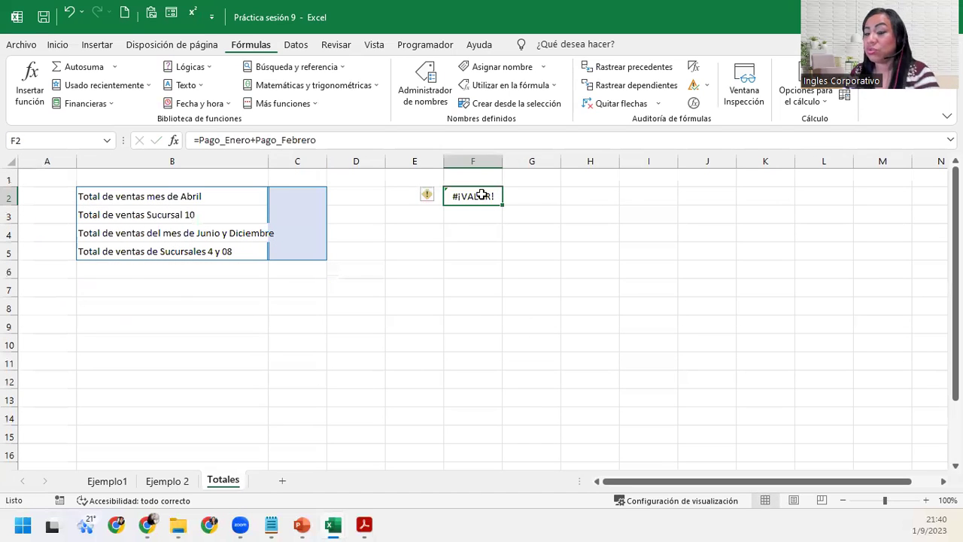
{"action": "left_click", "coordinate": [107, 481]}
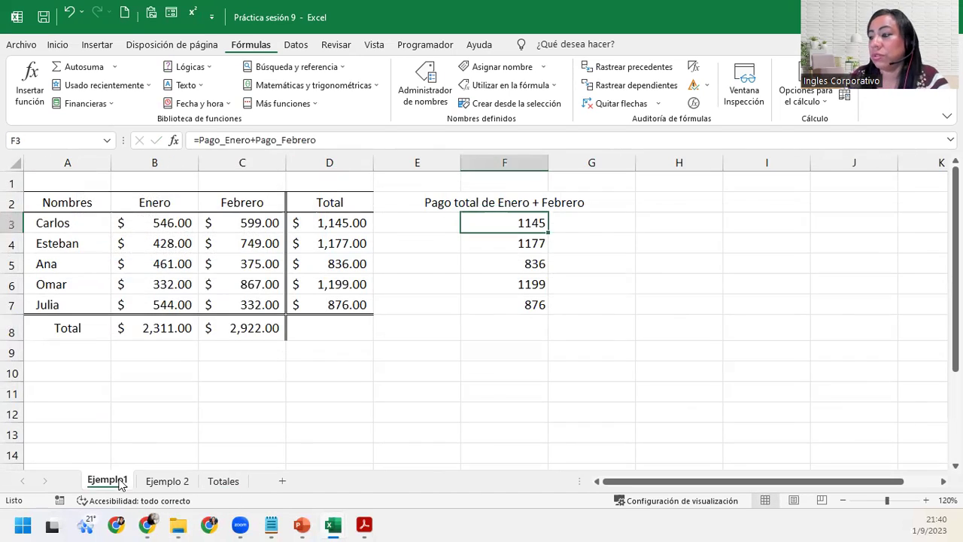
{"action": "left_click", "coordinate": [142, 329]}
{"action": "left_click", "coordinate": [242, 328]}
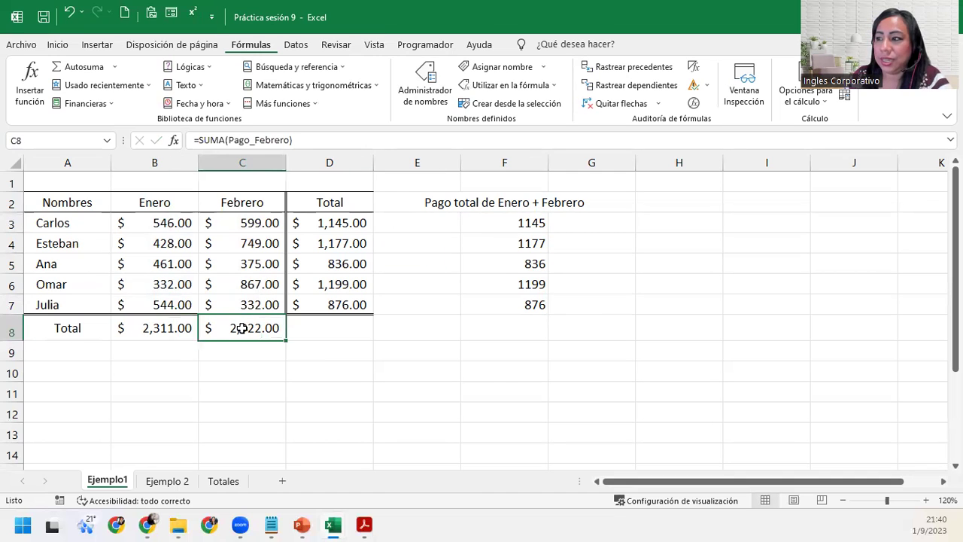
{"action": "left_click", "coordinate": [133, 327]}
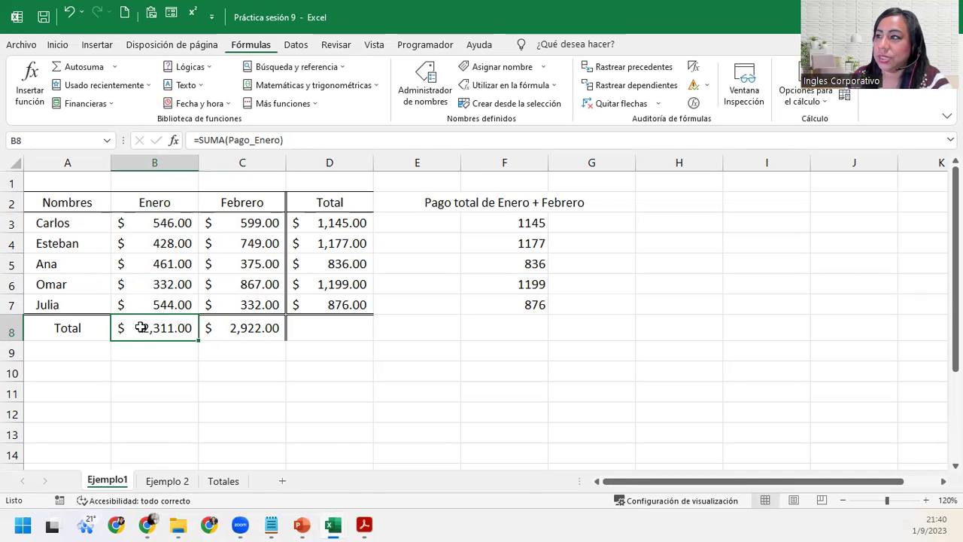
- Name cell B8 'TotalEnero' and cell C8 'TotalFebrero' with Define Name
{"action": "left_click", "coordinate": [497, 66]}
{"action": "key", "text": "End"}
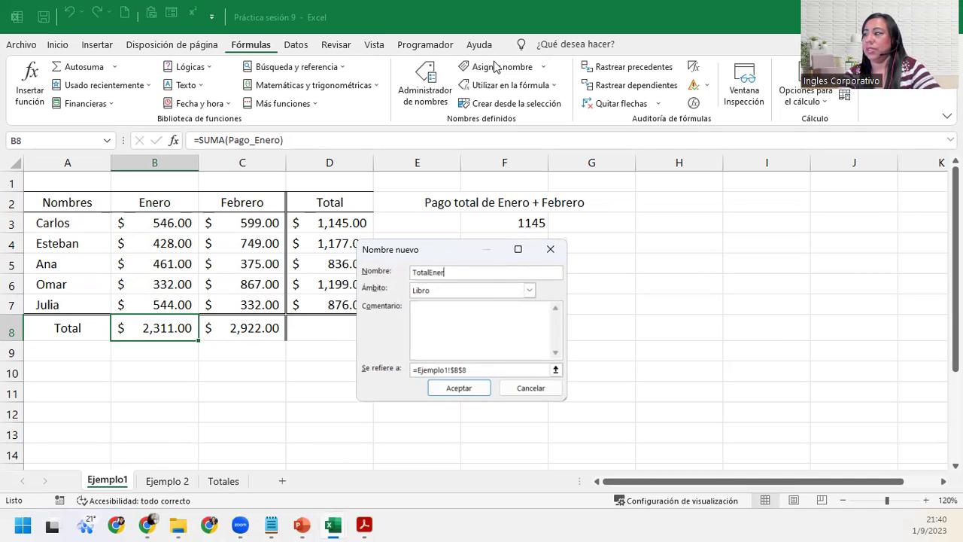
{"action": "key", "text": "Return"}
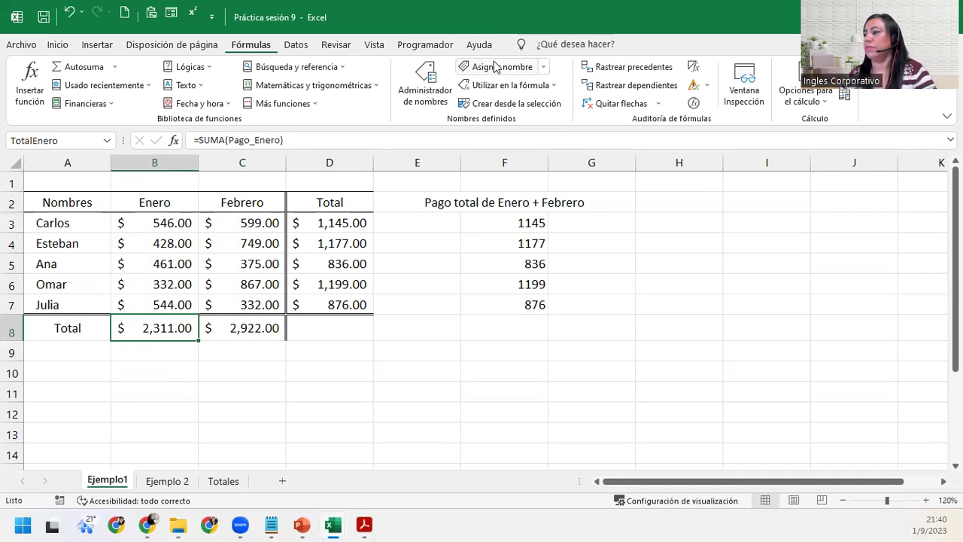
{"action": "left_click", "coordinate": [260, 335]}
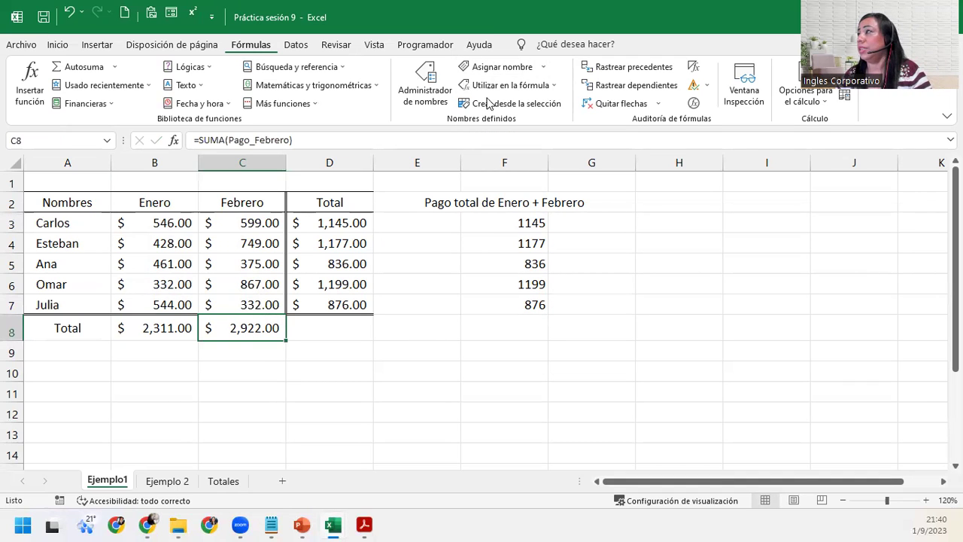
{"action": "left_click", "coordinate": [506, 69]}
{"action": "type", "text": "TotalFebrero"}
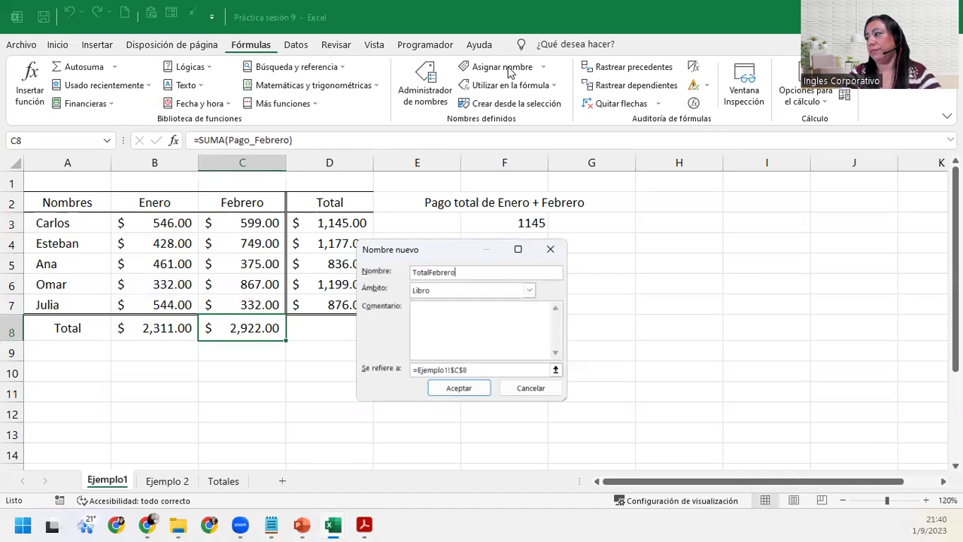
{"action": "key", "text": "Return"}
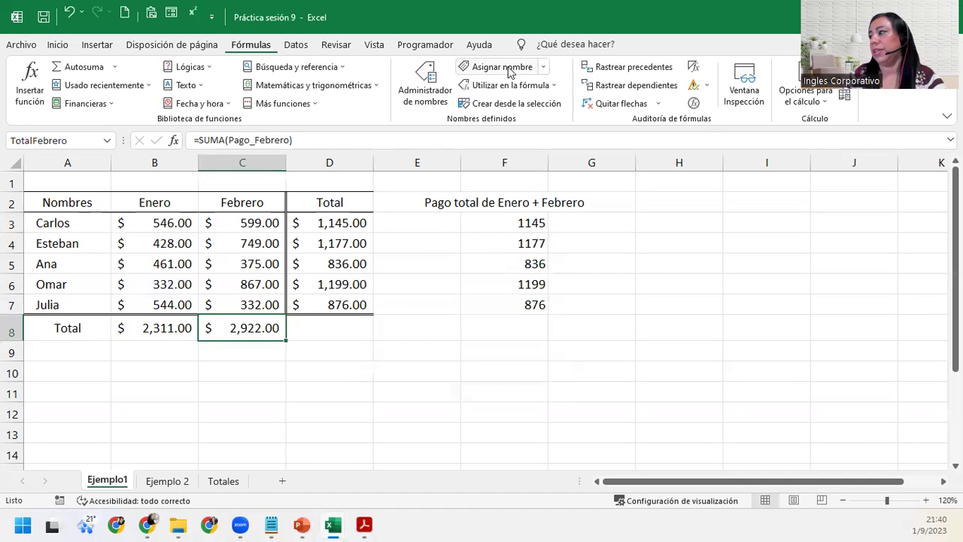
- On Totales, test =TotalEnero+TotalFebrero in F2 (showing 5233), then delete it
{"action": "left_click", "coordinate": [222, 481]}
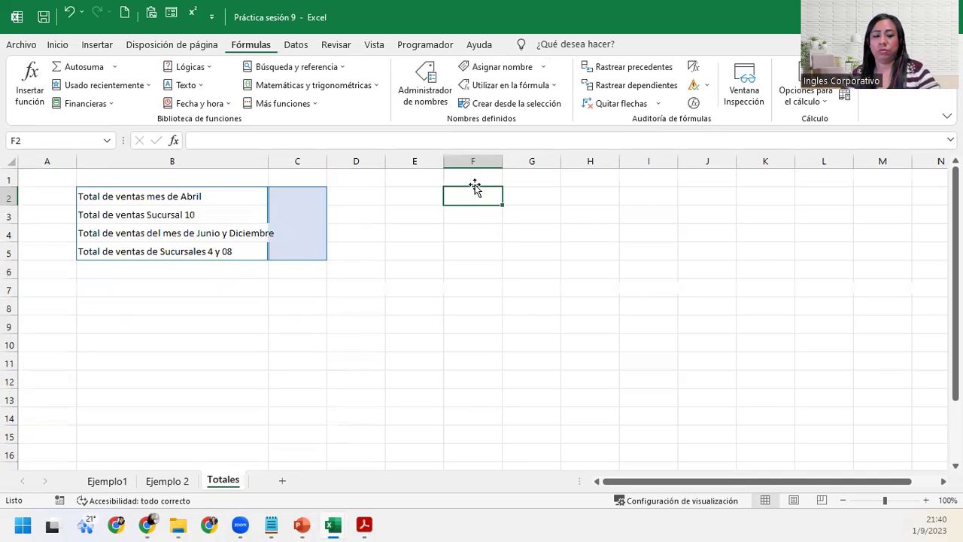
{"action": "type", "text": "=t"}
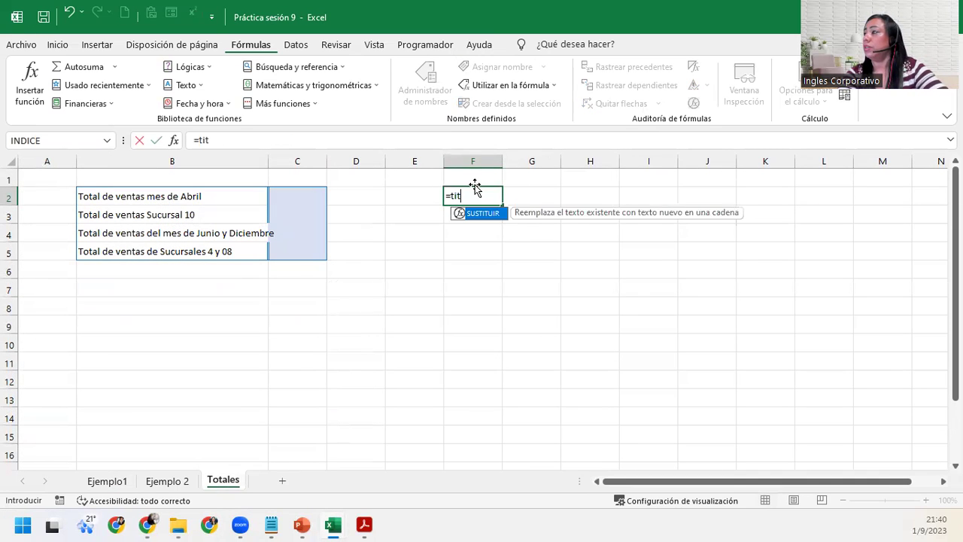
{"action": "type", "text": "o"}
{"action": "key", "text": "Tab"}
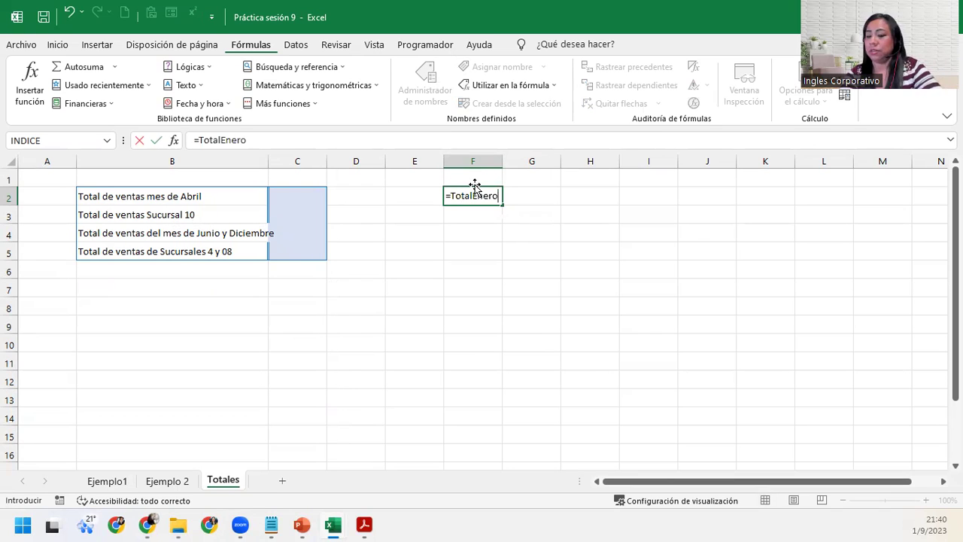
{"action": "type", "text": "to"}
{"action": "key", "text": "Down"}
{"action": "key", "text": "Tab"}
{"action": "key", "text": "ctrl+Return"}
{"action": "key", "text": "Return"}
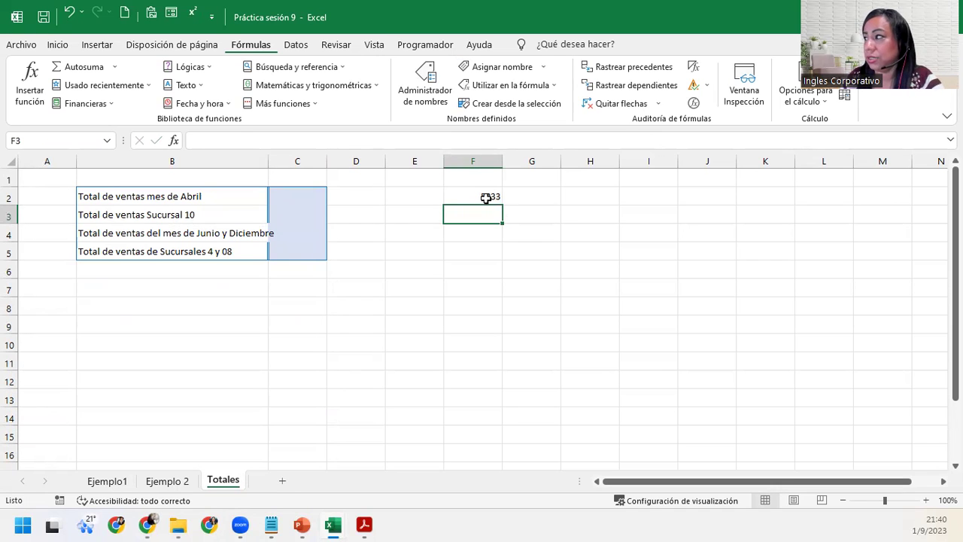
{"action": "left_click", "coordinate": [486, 197]}
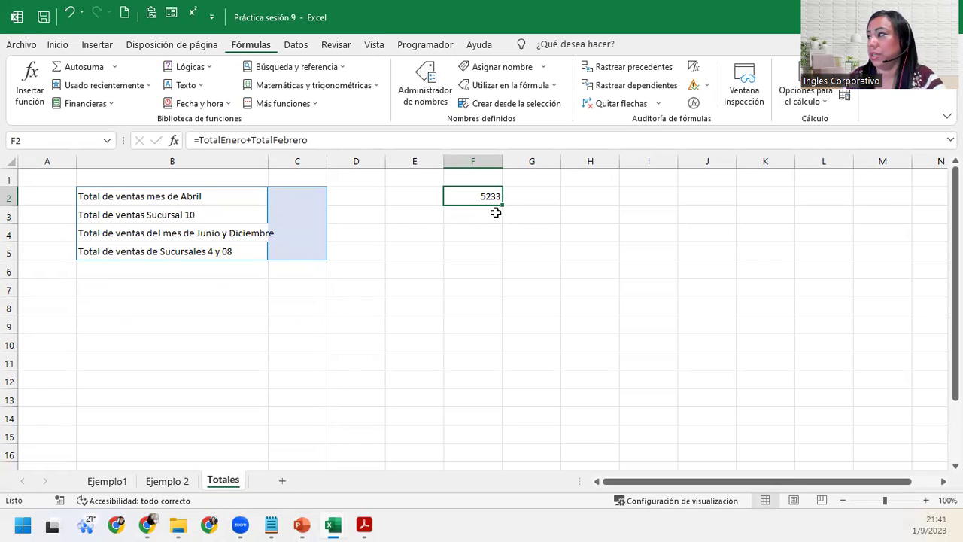
{"action": "key", "text": "Delete"}
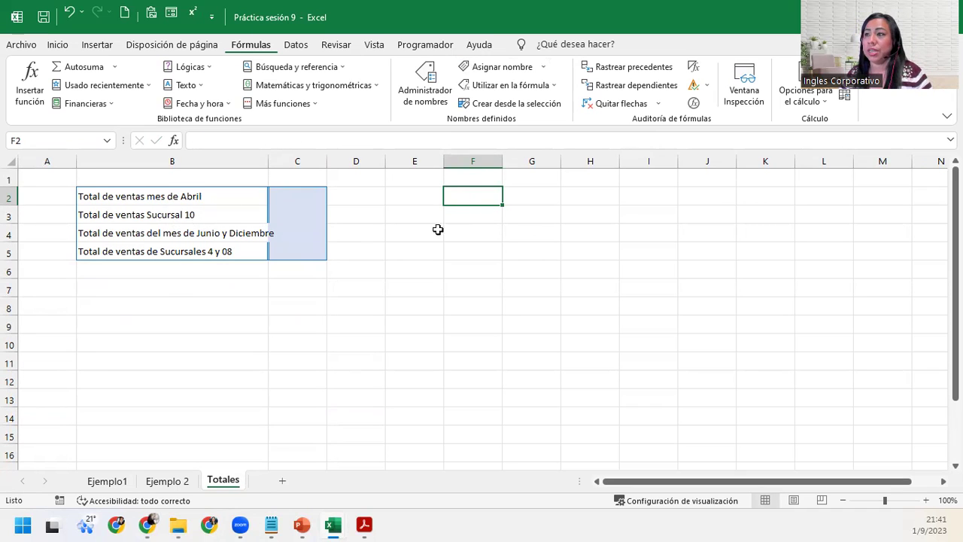
- Type 'Total de ventas del mes de Enero del ejemplo1' in B7 and =TotalEnero in C7
{"action": "left_click", "coordinate": [156, 286]}
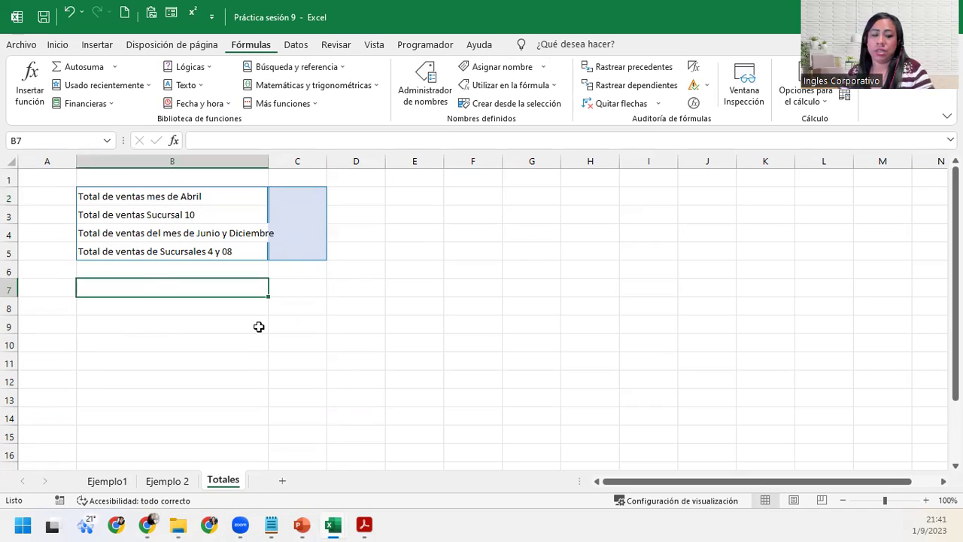
{"action": "type", "text": "Total de ventas del mes de "}
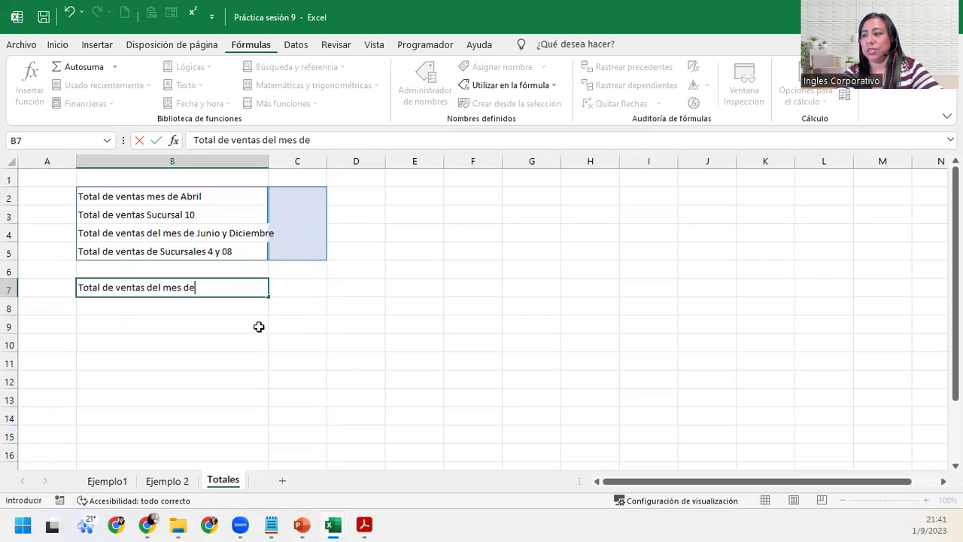
{"action": "type", "text": "Enero del ejemplo"}
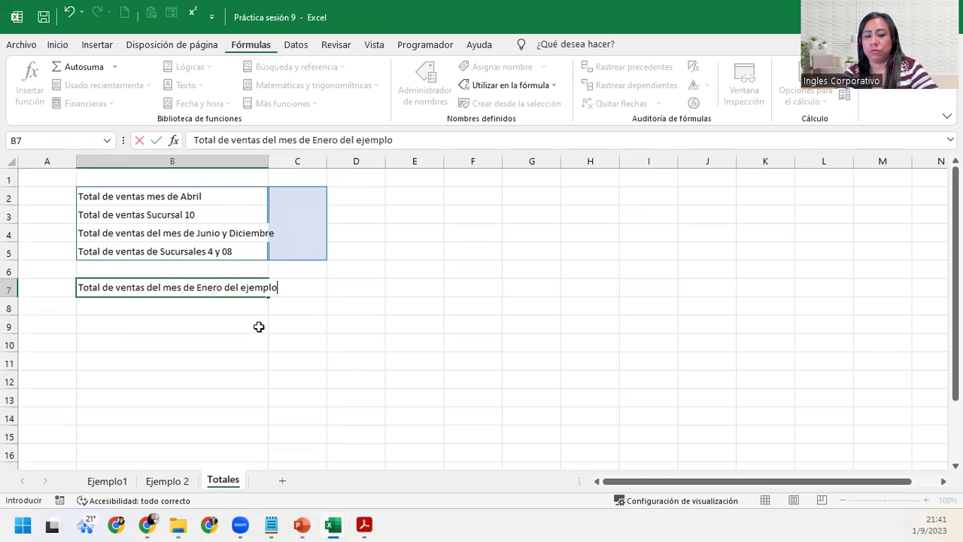
{"action": "type", "text": "1"}
{"action": "key", "text": "Return"}
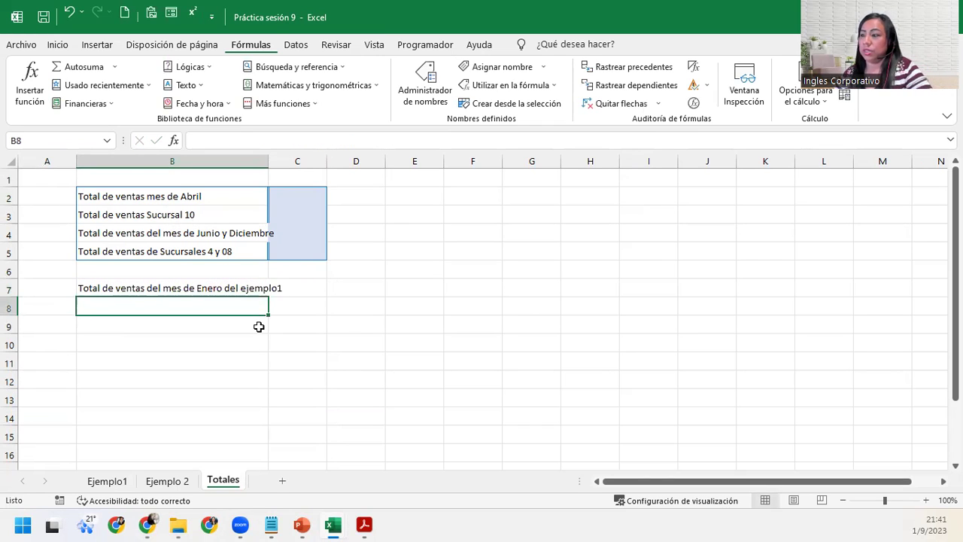
{"action": "left_click", "coordinate": [294, 287]}
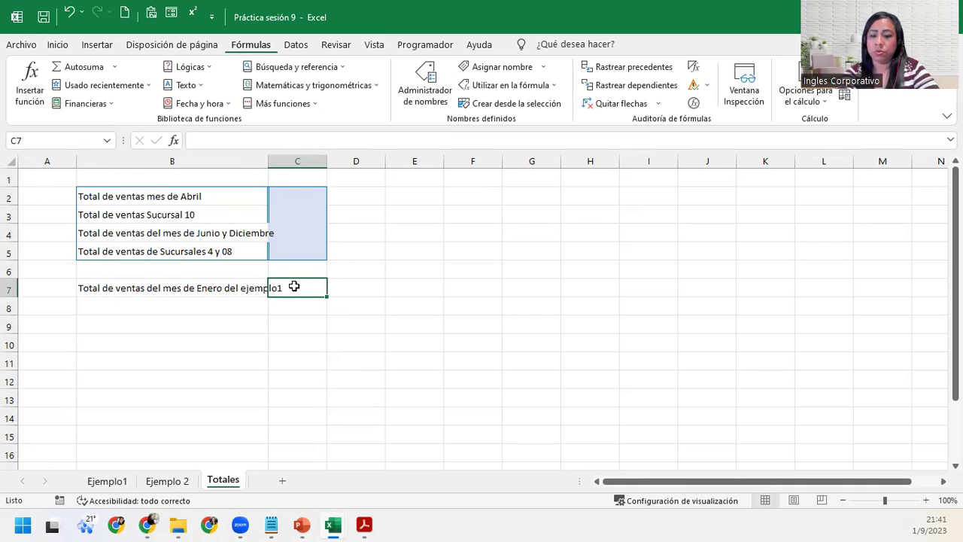
{"action": "type", "text": "=tot"}
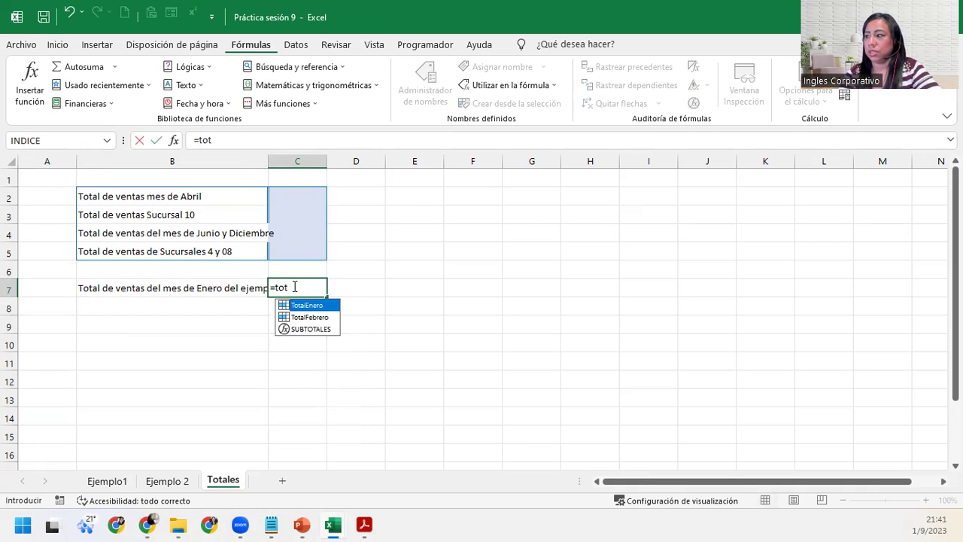
{"action": "key", "text": "Tab"}
{"action": "key", "text": "Return"}
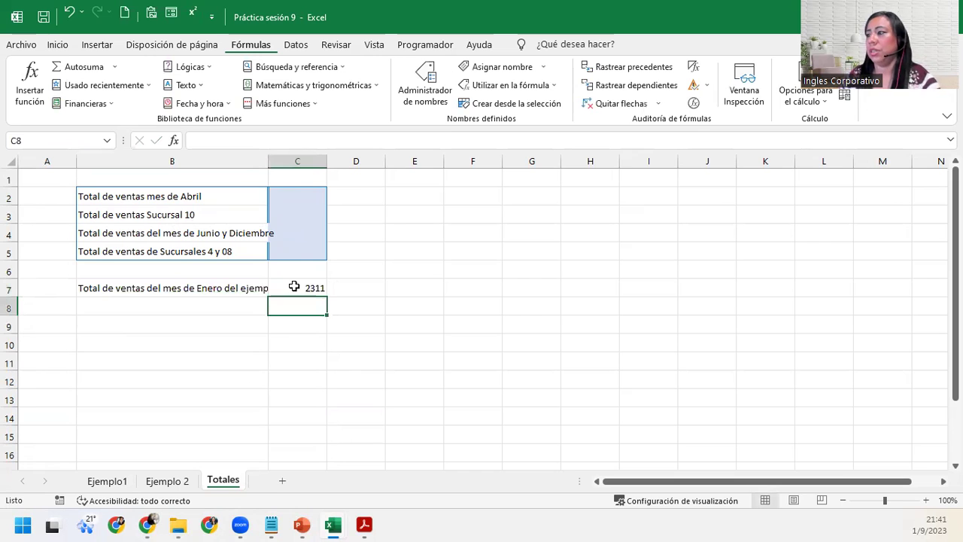
- Autofit column B to the label and verify C7's 2311 against the Ejemplo1 total
{"action": "left_click", "coordinate": [295, 287]}
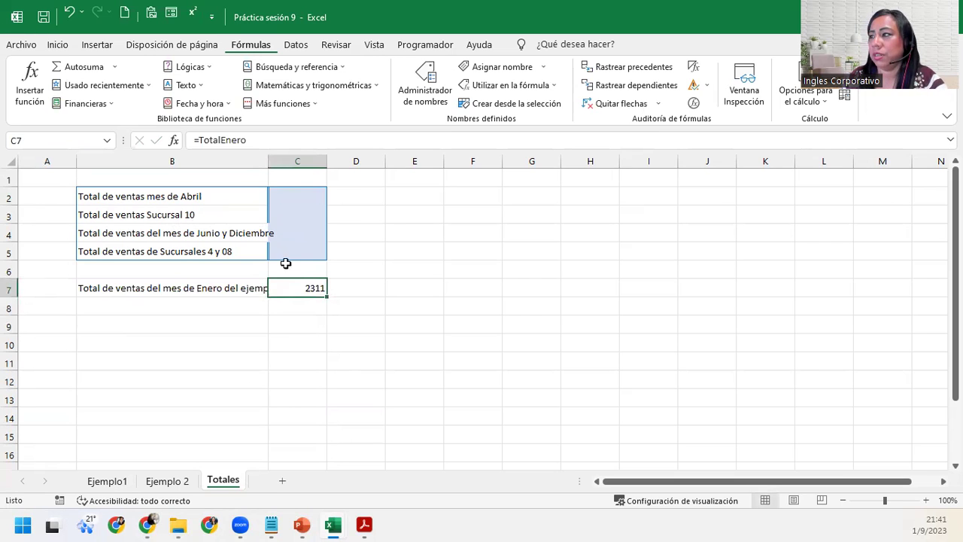
{"action": "double_click", "coordinate": [269, 161]}
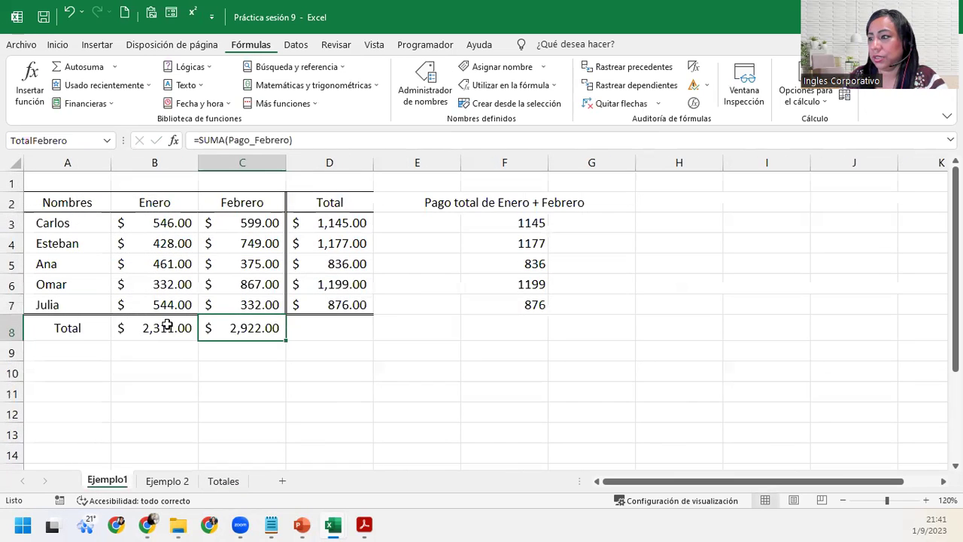
{"action": "key", "text": "Left"}
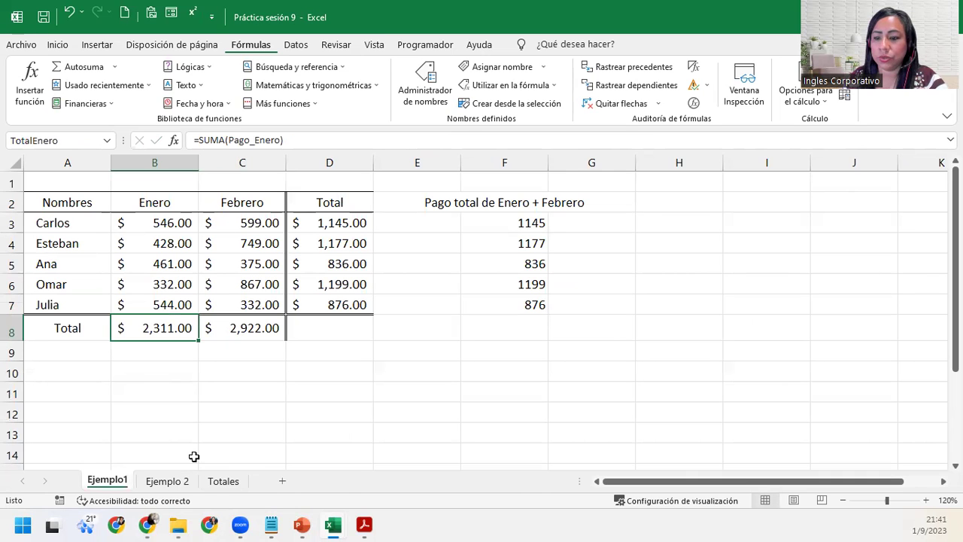
{"action": "left_click", "coordinate": [223, 481]}
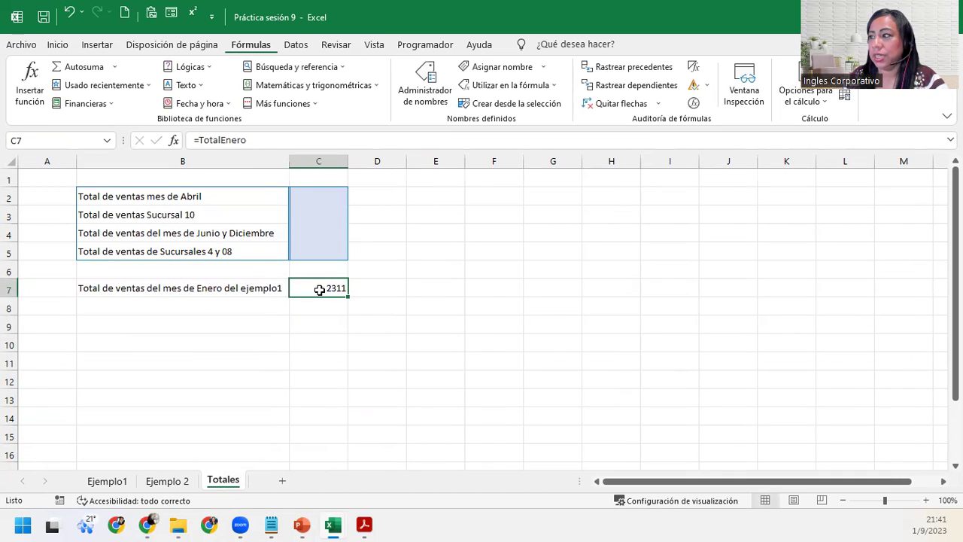
{"action": "left_click", "coordinate": [243, 141]}
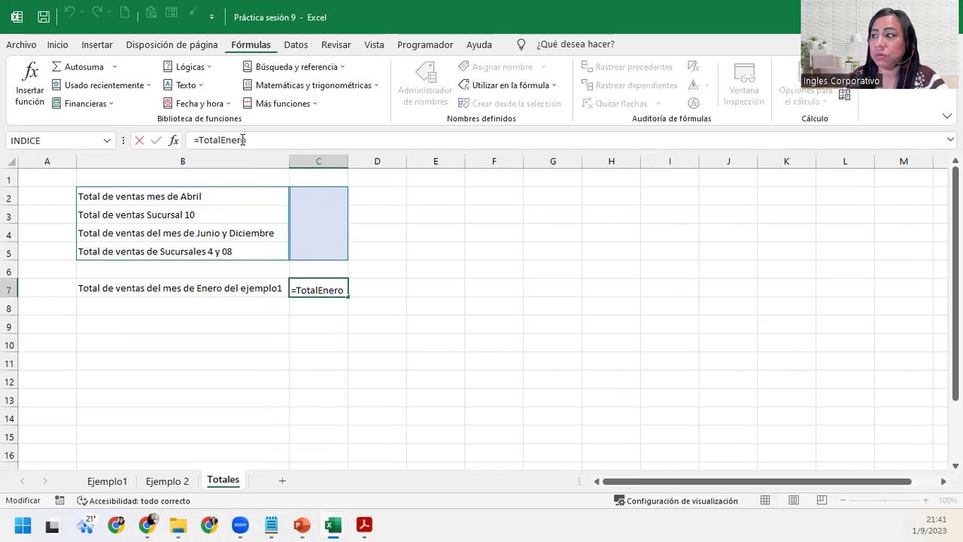
{"action": "key", "text": "Return"}
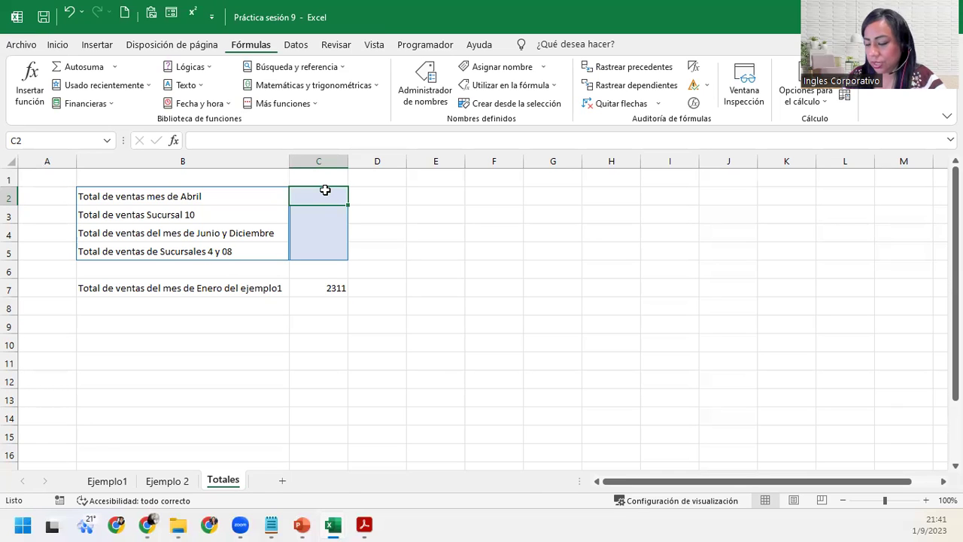
- On Ejemplo 2, select the Sucursal 01–12 sales table B3:N15 with its En–Dic headers
{"action": "left_click", "coordinate": [167, 481]}
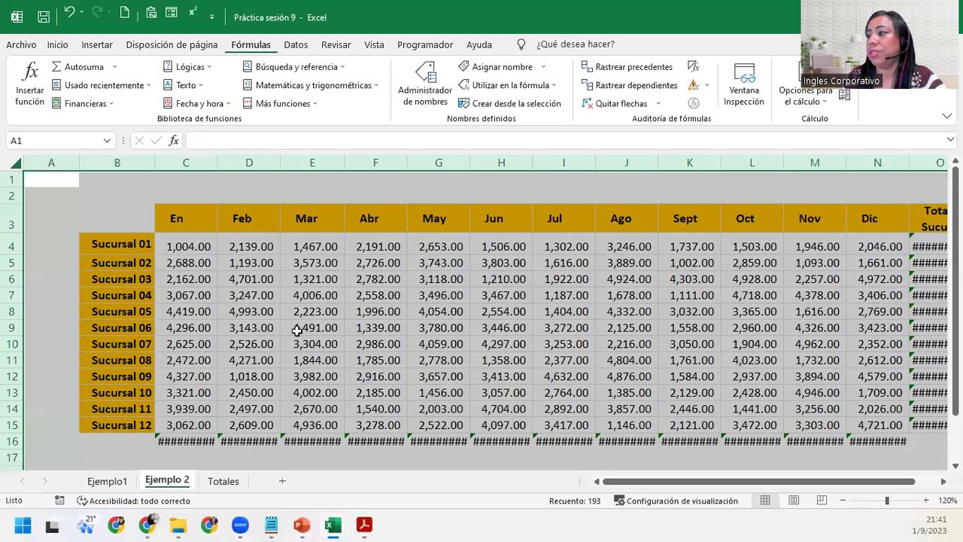
{"action": "left_click", "coordinate": [336, 392]}
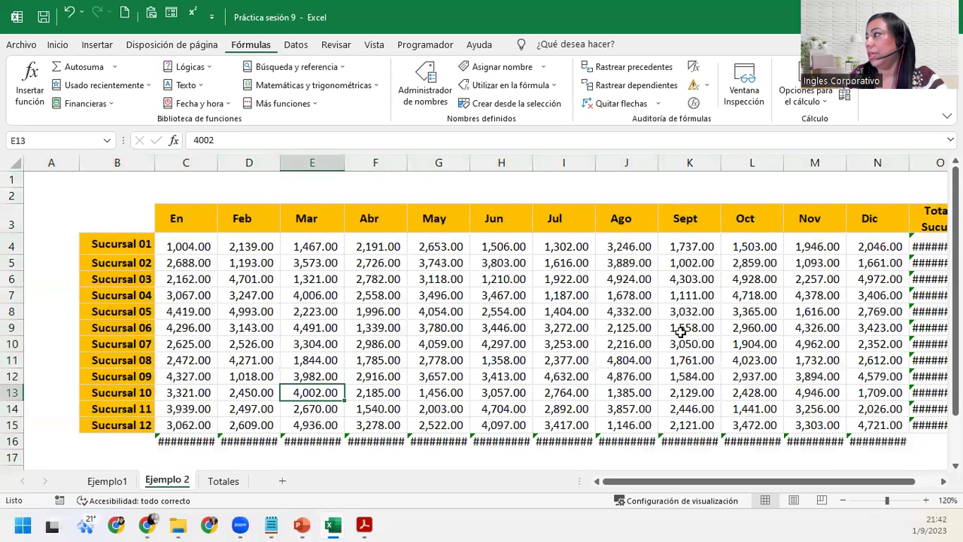
{"action": "left_click_drag", "start_coordinate": [700, 488], "coordinate": [812, 488]}
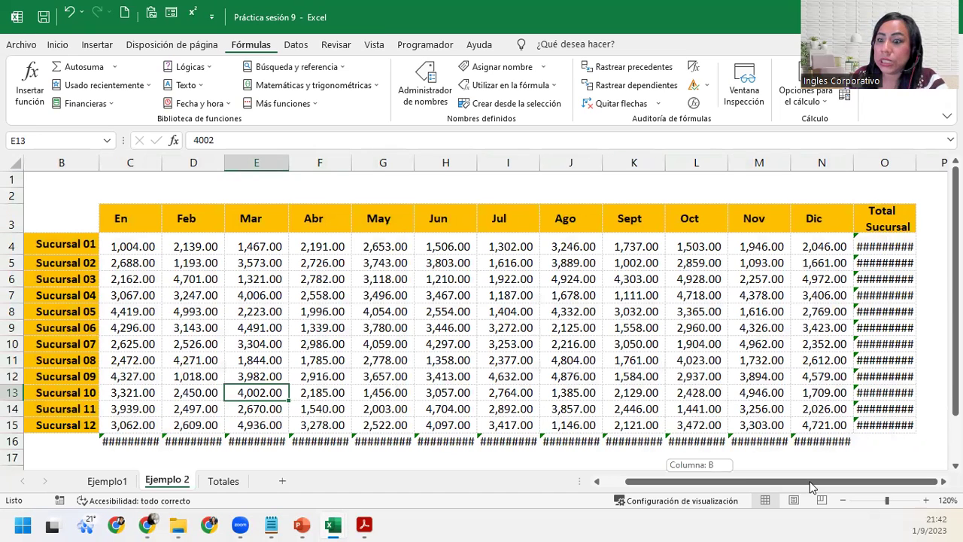
{"action": "left_click_drag", "start_coordinate": [120, 219], "coordinate": [132, 425]}
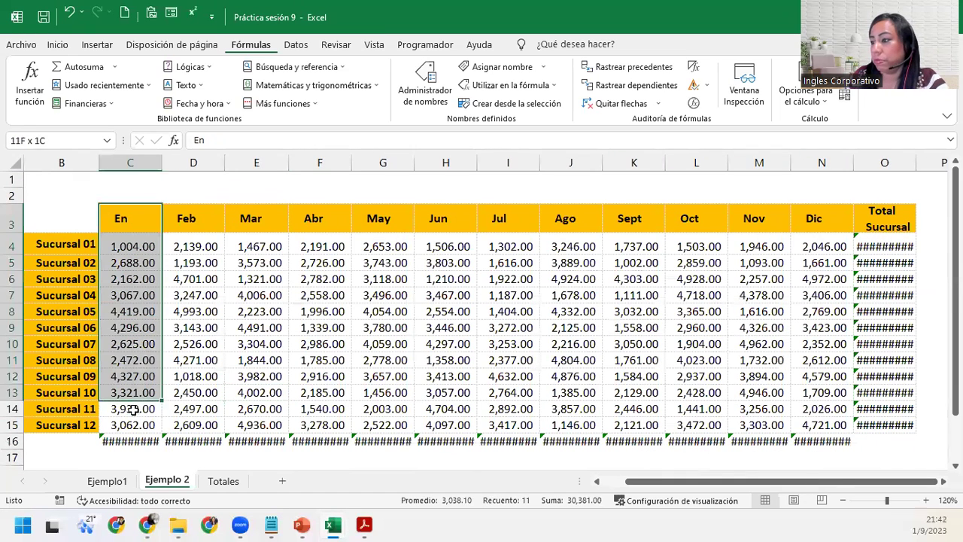
{"action": "left_click_drag", "start_coordinate": [186, 219], "coordinate": [194, 392]}
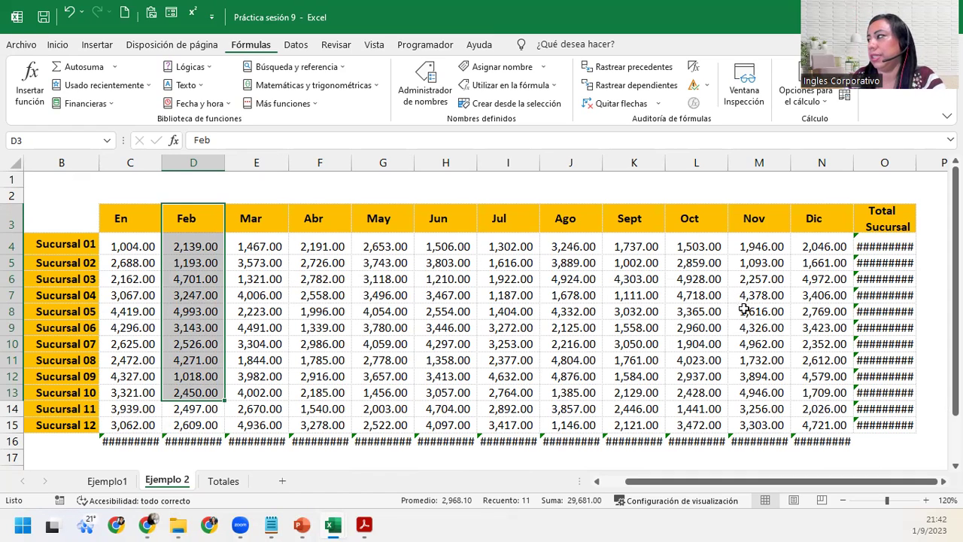
{"action": "mouse_move", "coordinate": [48, 209]}
{"action": "left_mouse_down"}
{"action": "mouse_move", "coordinate": [779, 399]}
{"action": "mouse_move", "coordinate": [826, 423]}
{"action": "left_mouse_up"}
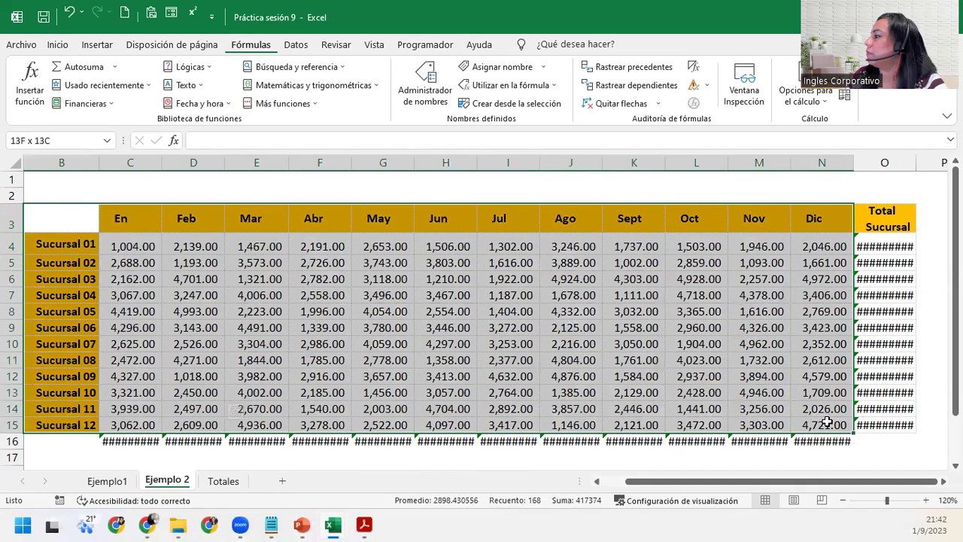
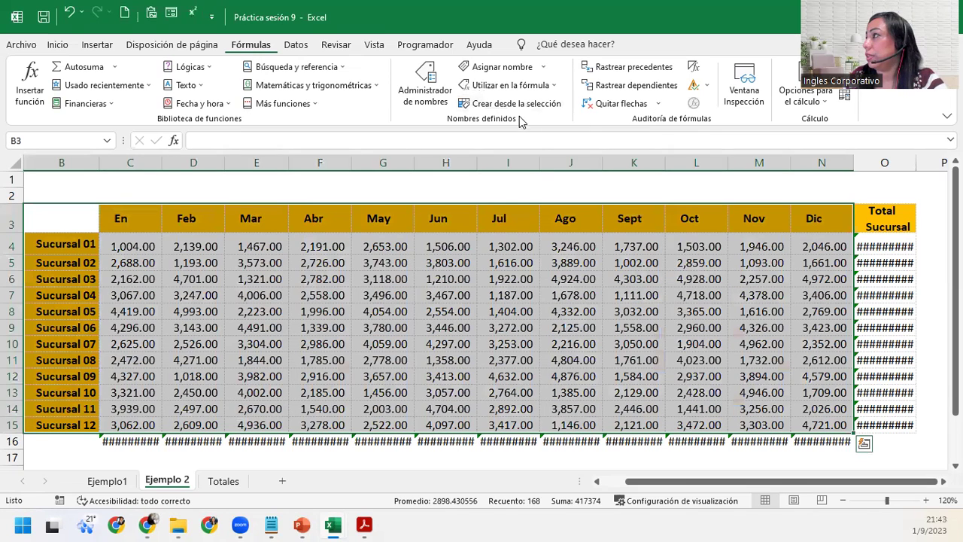
- Create range names for B3:N15 from the top-row month headers and left-column Sucursal labels
{"action": "left_click", "coordinate": [517, 105]}
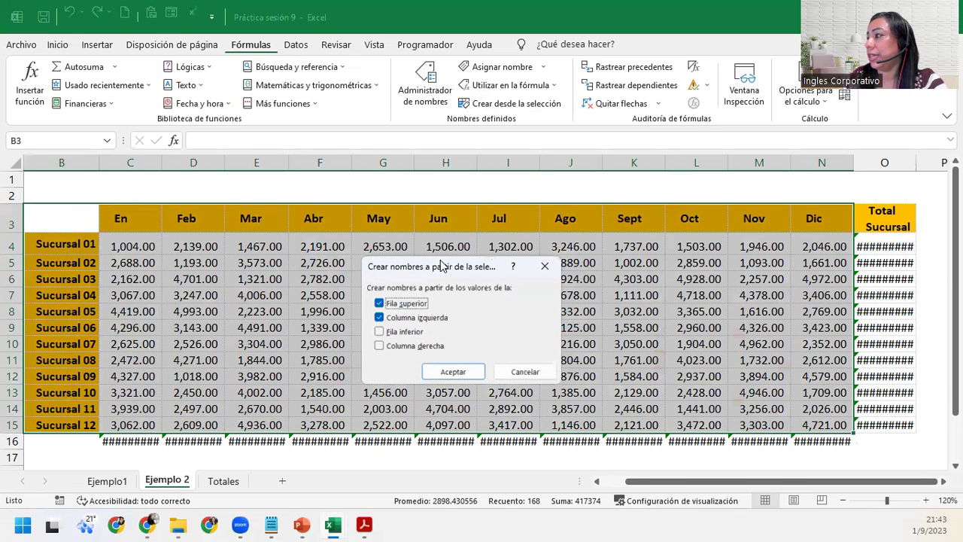
{"action": "left_click_drag", "start_coordinate": [435, 267], "coordinate": [284, 245]}
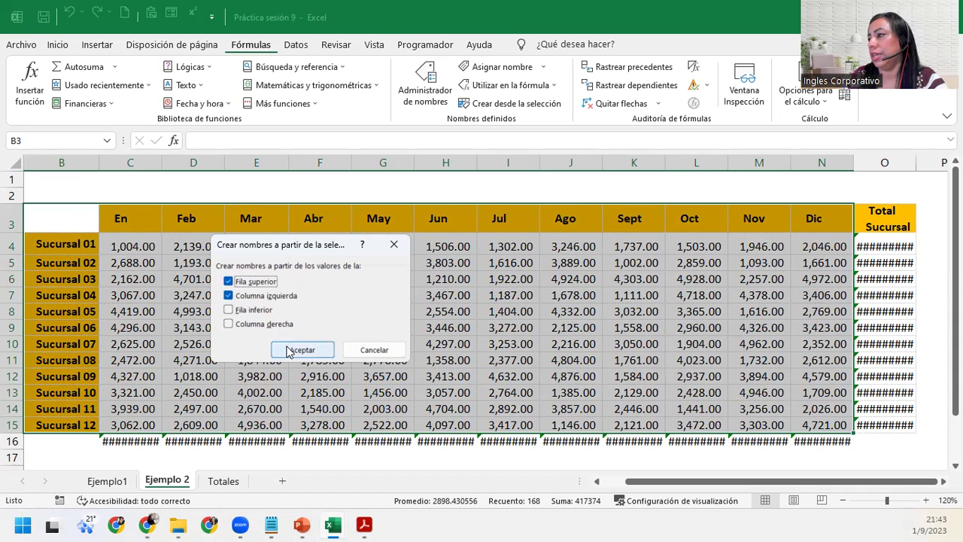
{"action": "left_click", "coordinate": [287, 351]}
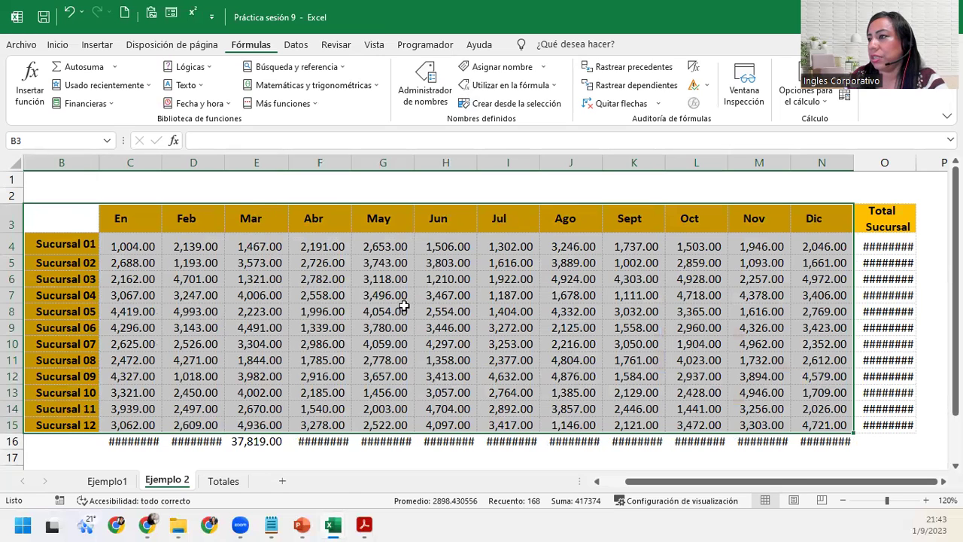
{"action": "left_click", "coordinate": [232, 267]}
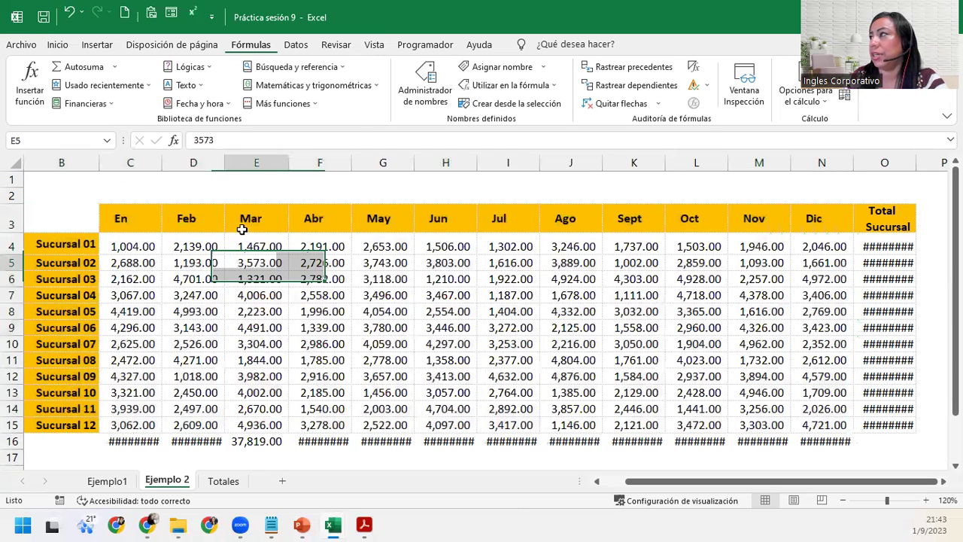
{"action": "left_click", "coordinate": [426, 71]}
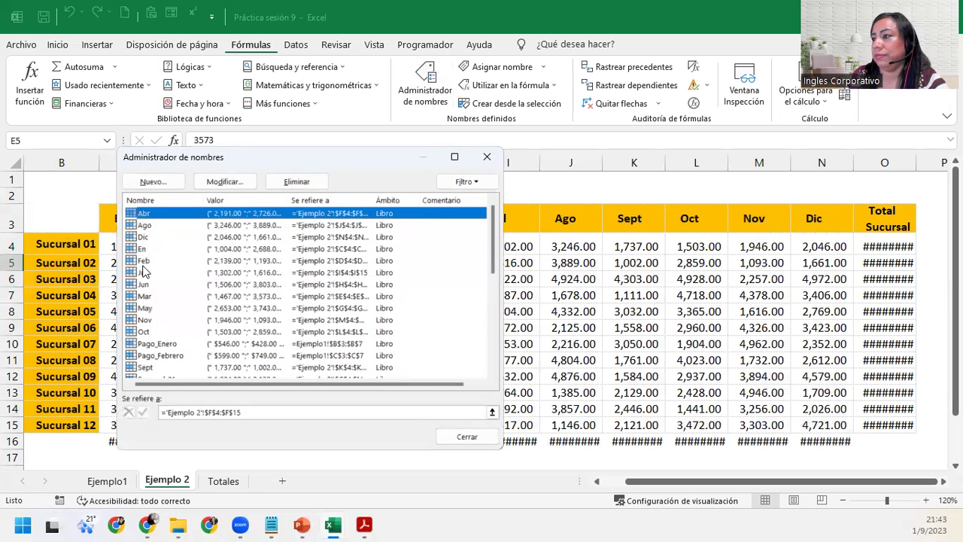
{"action": "double_click", "coordinate": [143, 261]}
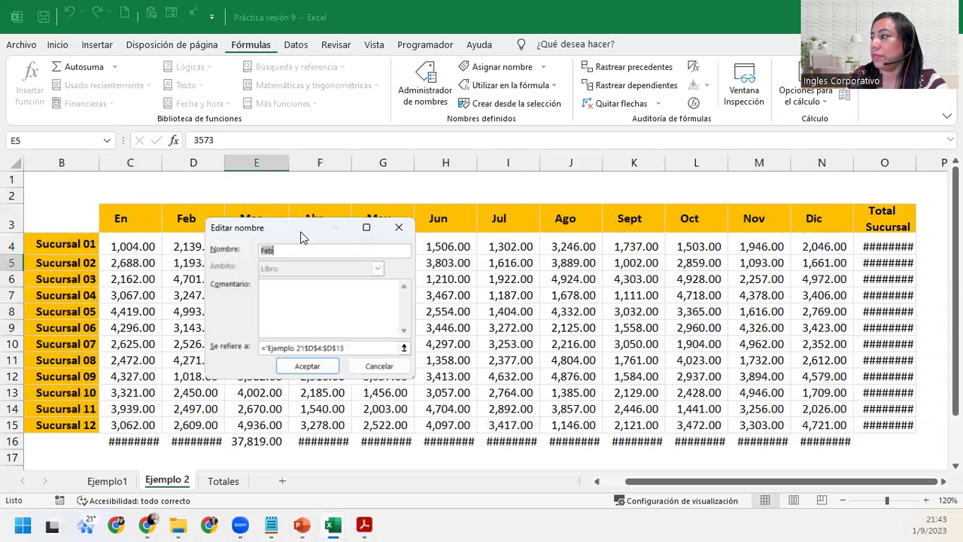
{"action": "left_click_drag", "start_coordinate": [314, 238], "coordinate": [685, 208]}
{"action": "left_click", "coordinate": [774, 199]}
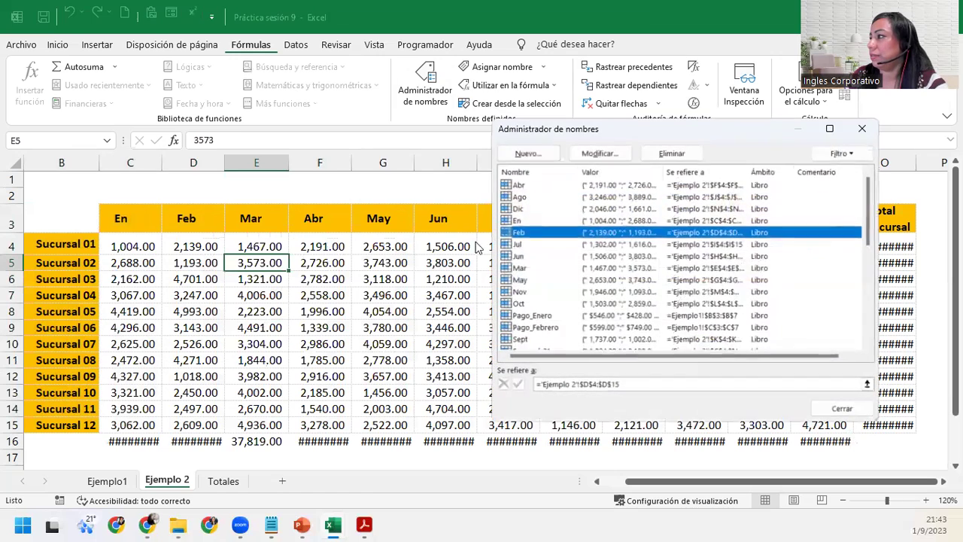
{"action": "left_click", "coordinate": [590, 280]}
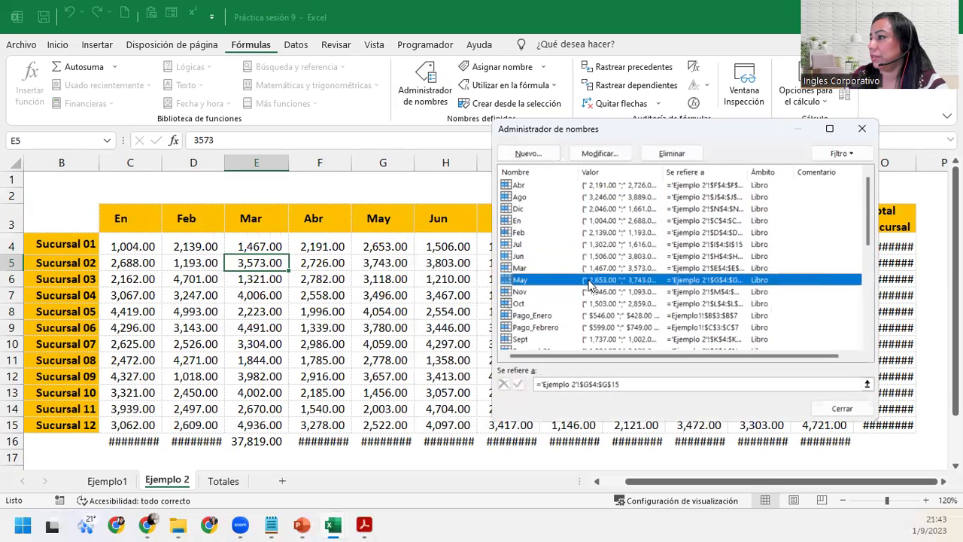
{"action": "double_click", "coordinate": [525, 283]}
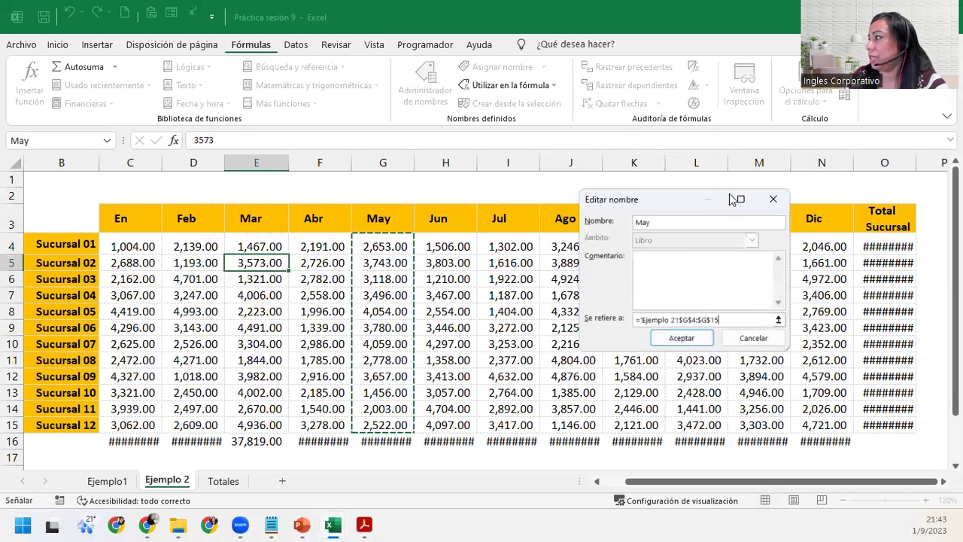
{"action": "left_click", "coordinate": [773, 201]}
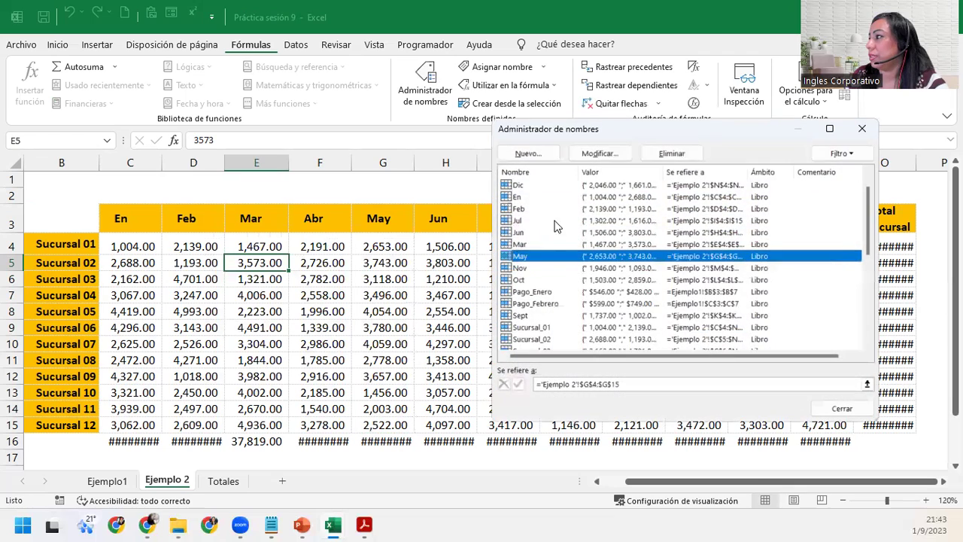
{"action": "scroll", "coordinate": [558, 286], "scroll_direction": "down", "scroll_amount": 4}
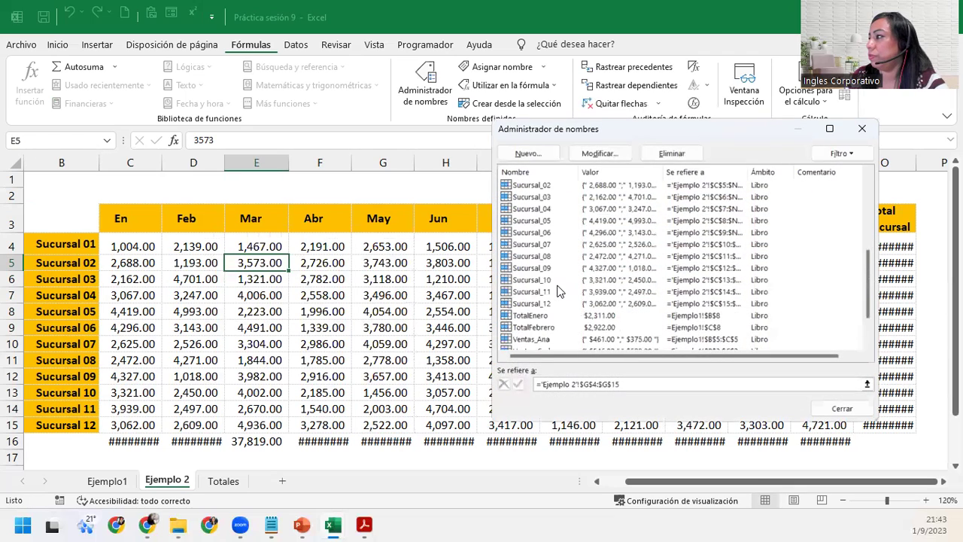
{"action": "double_click", "coordinate": [542, 304]}
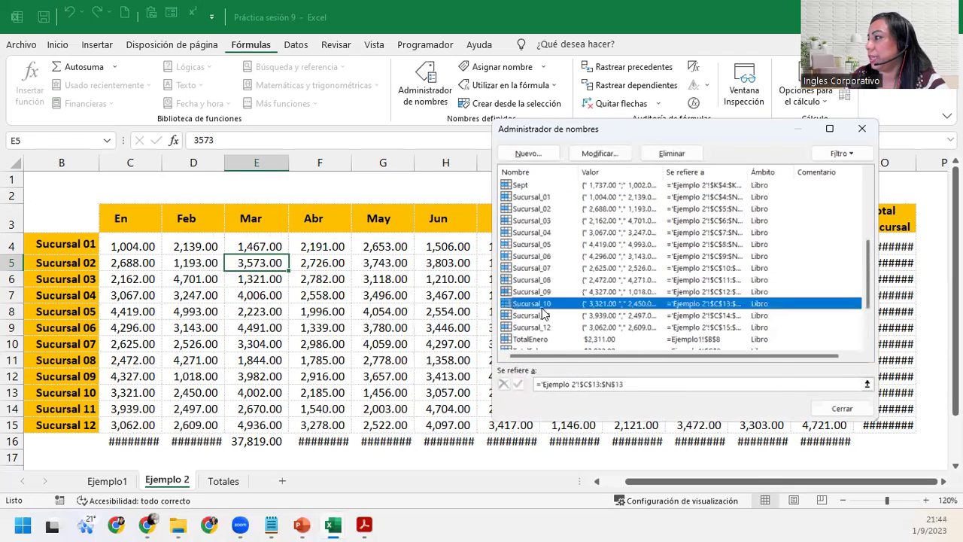
{"action": "left_click", "coordinate": [730, 320]}
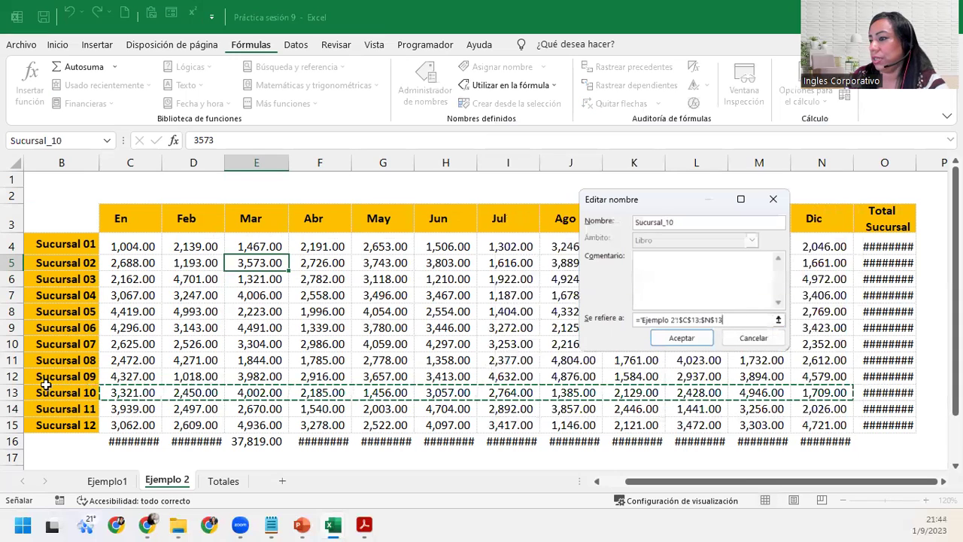
{"action": "left_click", "coordinate": [753, 338]}
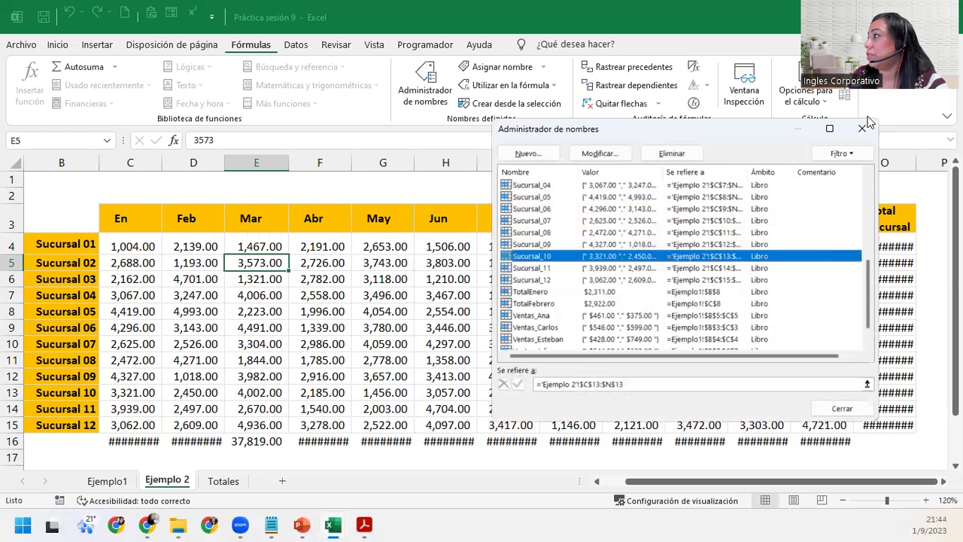
{"action": "left_click", "coordinate": [866, 126]}
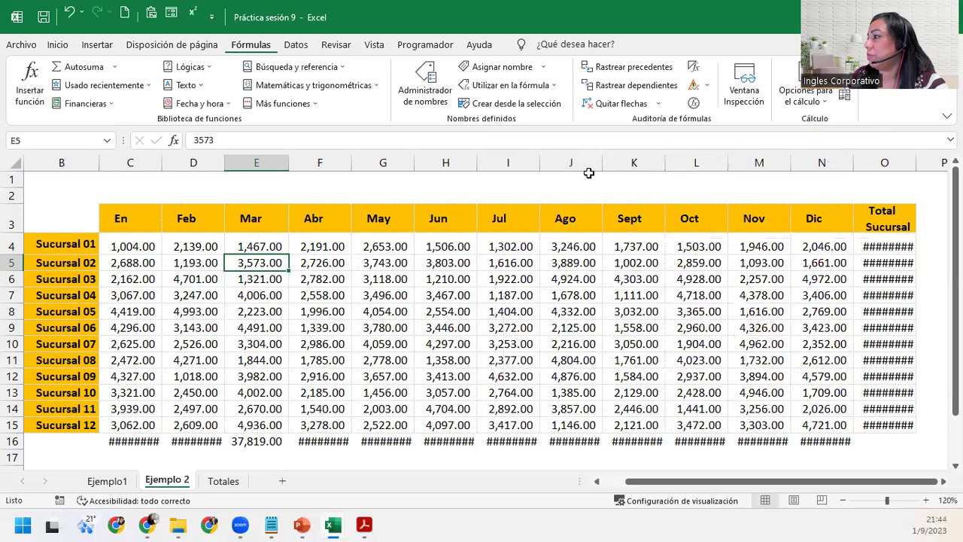
- Autofit every column on the sheet so row 16 totals such as 37,382.00 display as numbers
{"action": "left_click", "coordinate": [15, 162]}
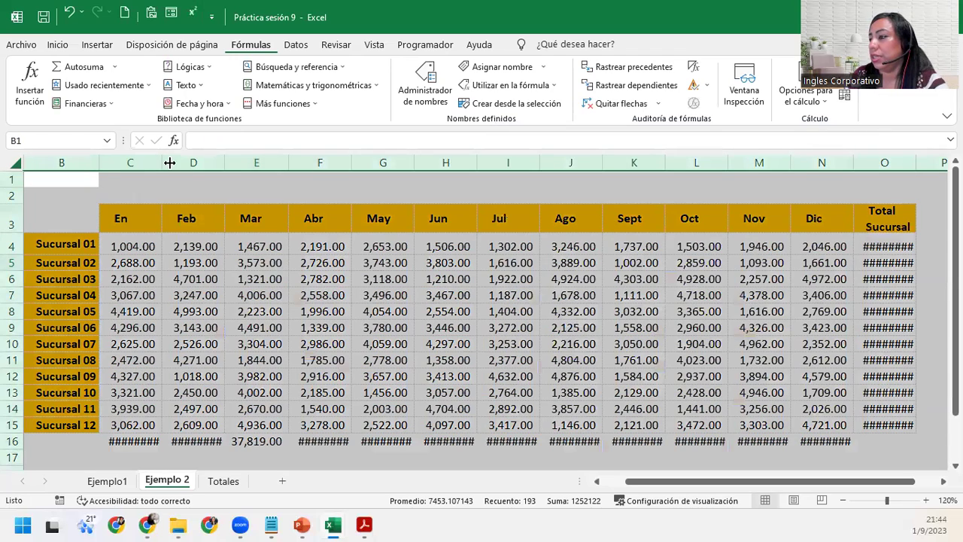
{"action": "double_click", "coordinate": [96, 163]}
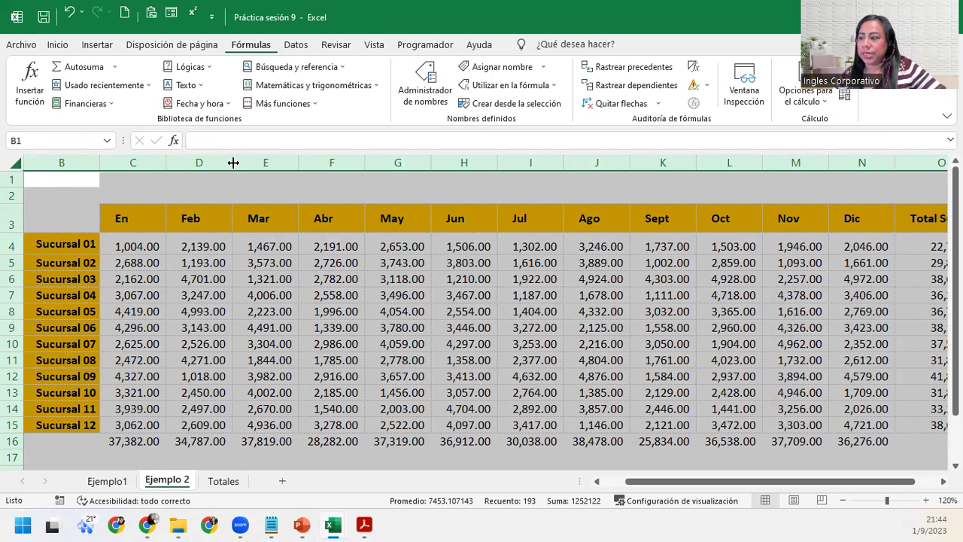
{"action": "left_click", "coordinate": [276, 427]}
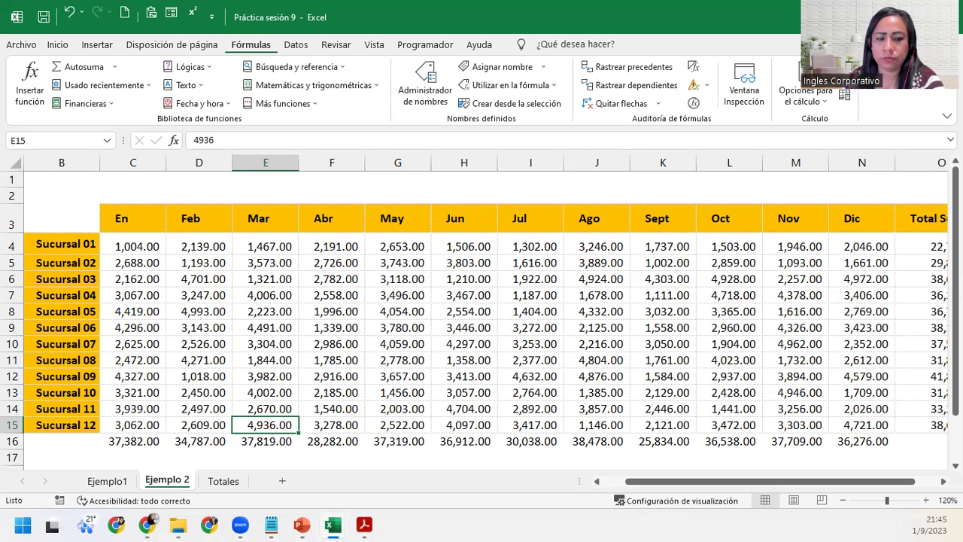
{"action": "key", "text": "alt+Tab"}
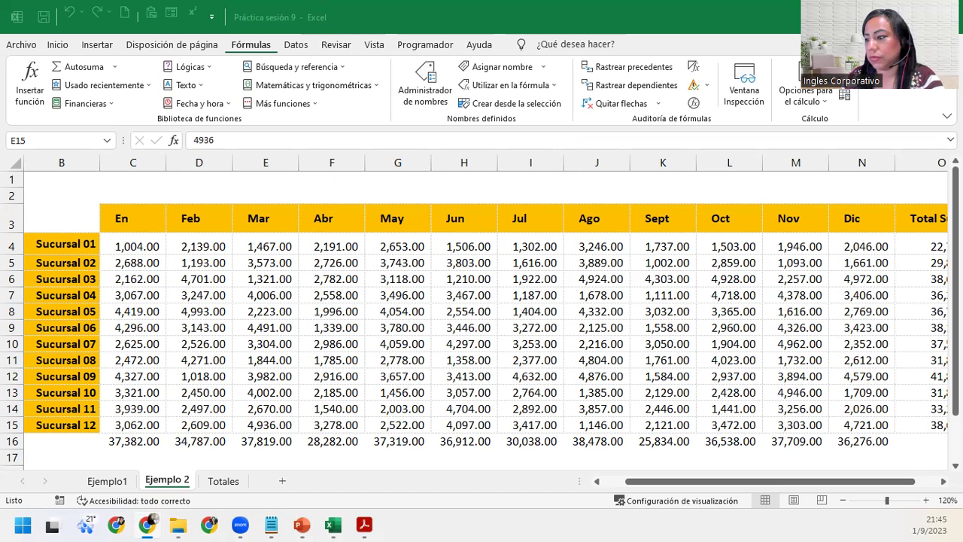
- Inspect the formula behind the En total in C16
{"action": "left_click", "coordinate": [461, 275]}
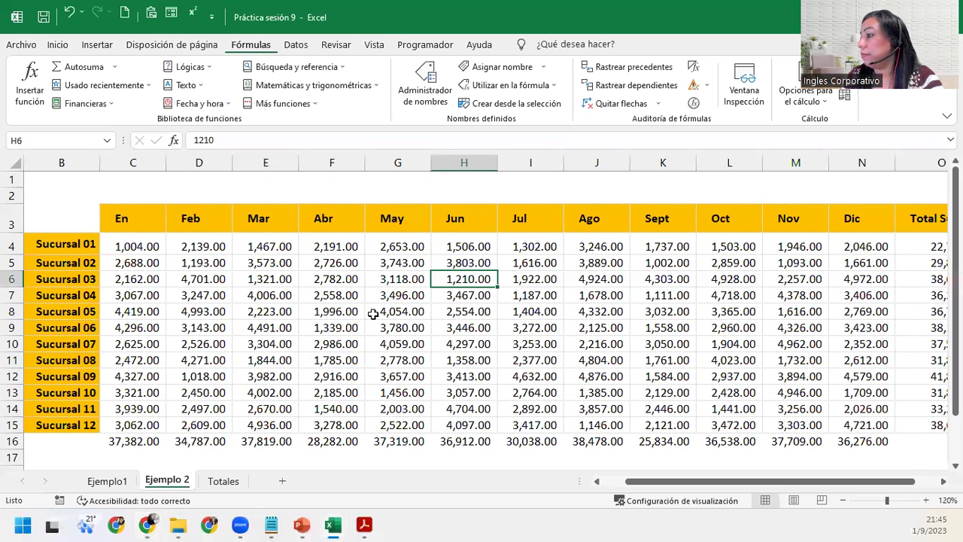
{"action": "scroll", "coordinate": [158, 341], "scroll_direction": "down", "scroll_amount": 5}
{"action": "scroll", "coordinate": [158, 341], "scroll_direction": "up", "scroll_amount": 5}
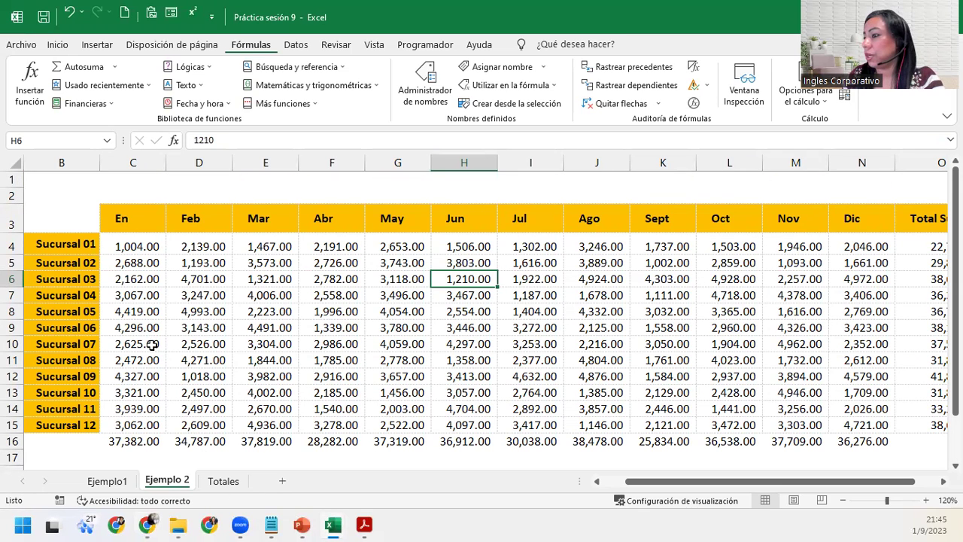
{"action": "left_click", "coordinate": [143, 442]}
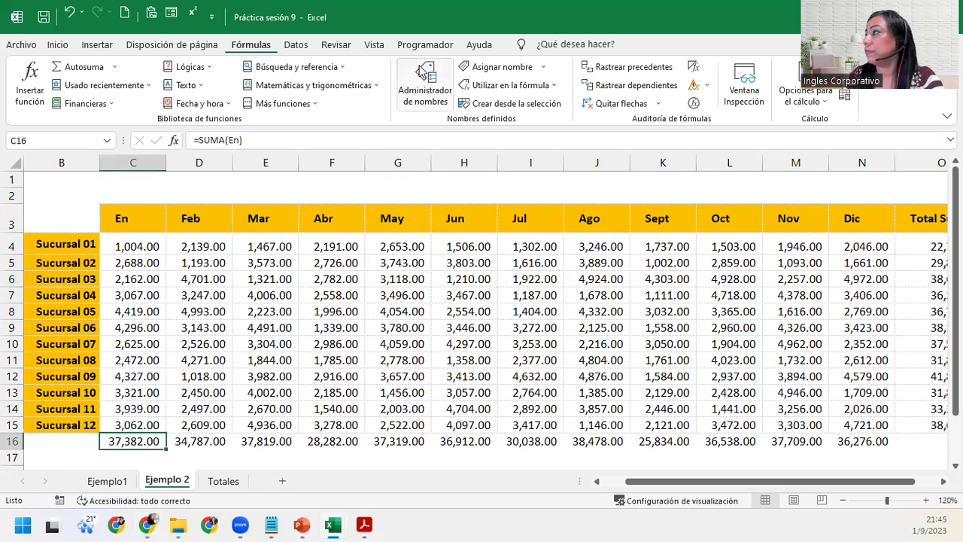
- Check in the Administrador de nombres that the Mar name covers E4:E15
{"action": "left_click", "coordinate": [425, 83]}
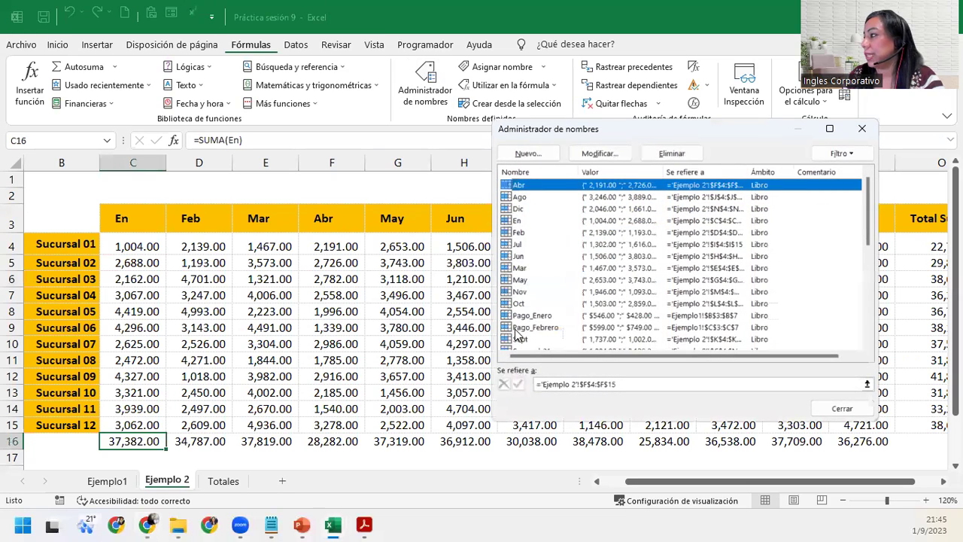
{"action": "scroll", "coordinate": [531, 332], "scroll_direction": "down", "scroll_amount": 4}
{"action": "scroll", "coordinate": [538, 332], "scroll_direction": "up", "scroll_amount": 4}
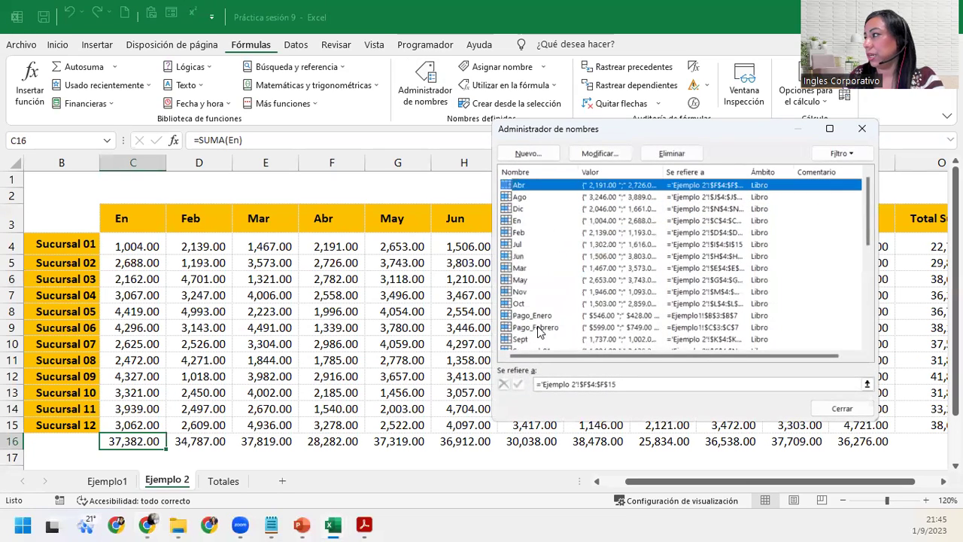
{"action": "left_click", "coordinate": [518, 268]}
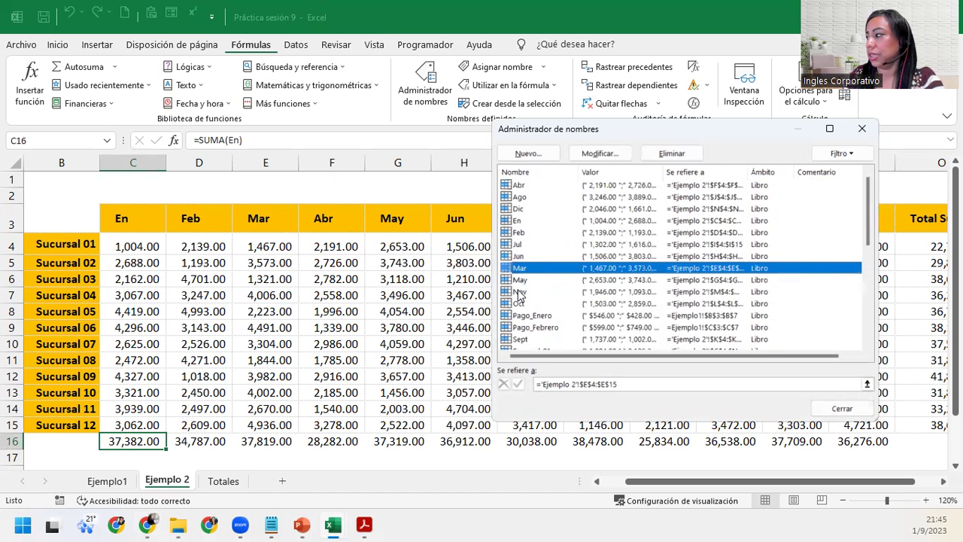
{"action": "left_click", "coordinate": [862, 128]}
- Confirm in the Administrador de nombres that Sucursal_06 covers C9:N9, then close the list
{"action": "left_click", "coordinate": [67, 311]}
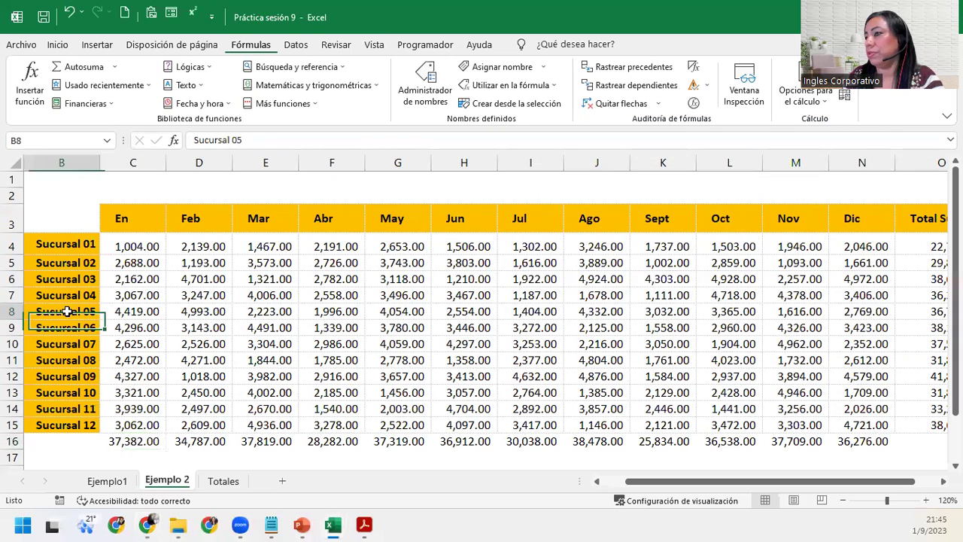
{"action": "left_click", "coordinate": [425, 81]}
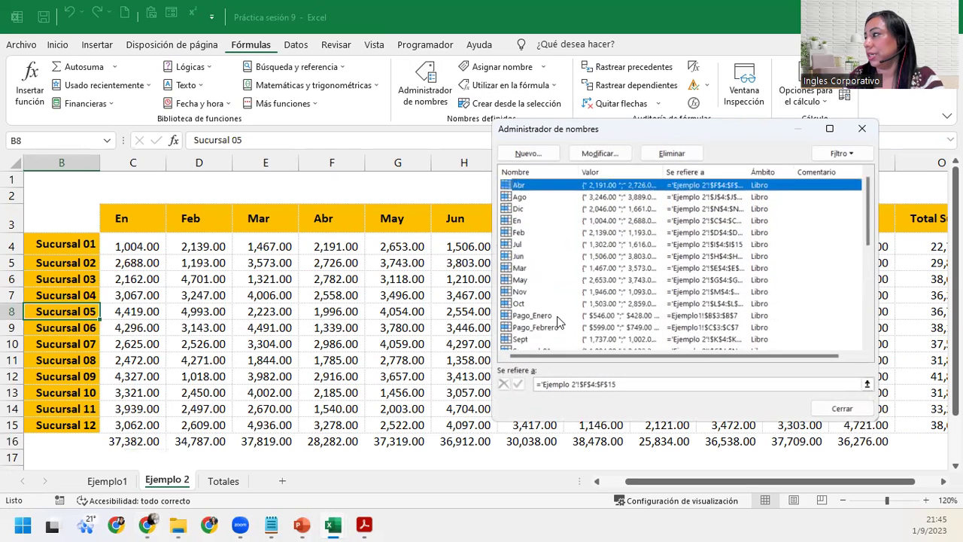
{"action": "scroll", "coordinate": [566, 299], "scroll_direction": "down", "scroll_amount": 4}
{"action": "left_click", "coordinate": [539, 269]}
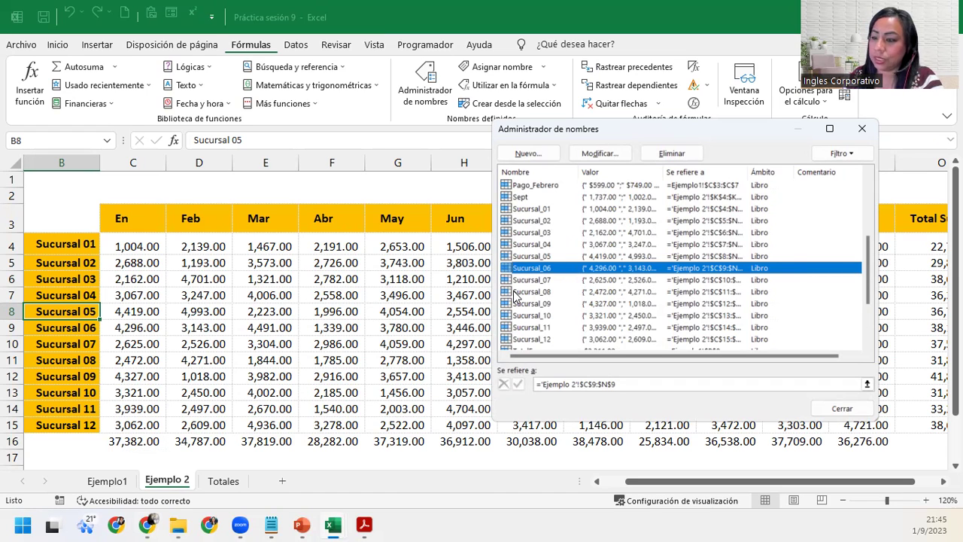
{"action": "left_click", "coordinate": [862, 128]}
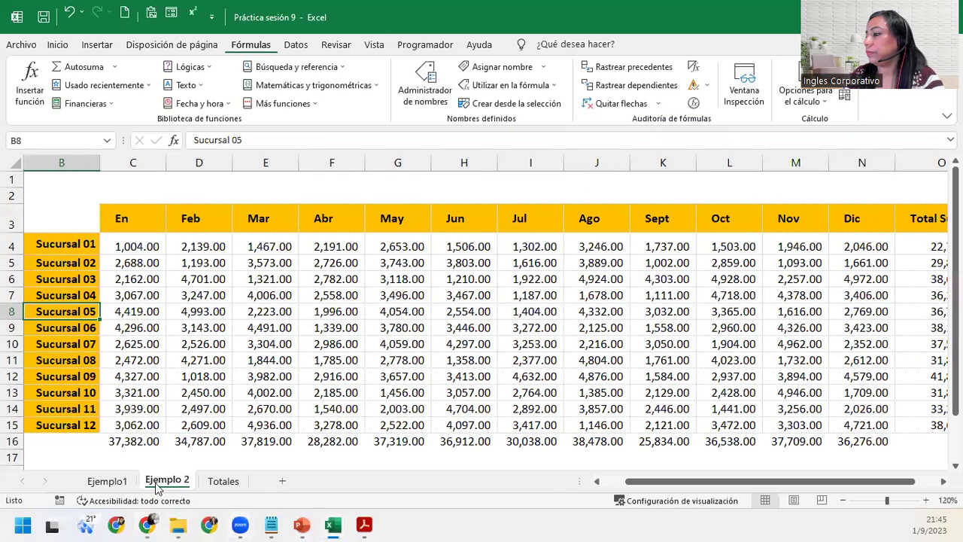
- On the Totales sheet, enter =SUMA(Abr) in C2 for the April total of 28,282.00
{"action": "left_click", "coordinate": [221, 481]}
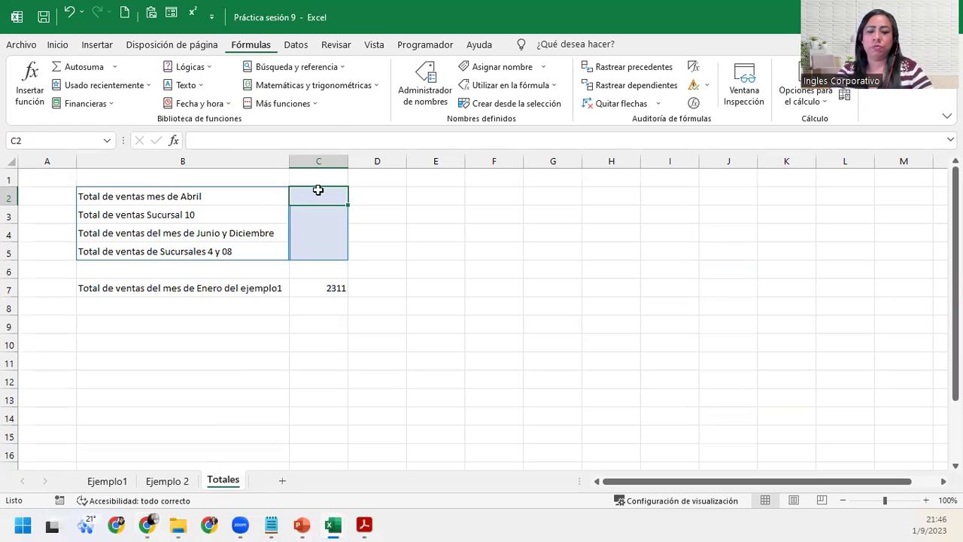
{"action": "type", "text": "=sum"}
{"action": "key", "text": "Tab"}
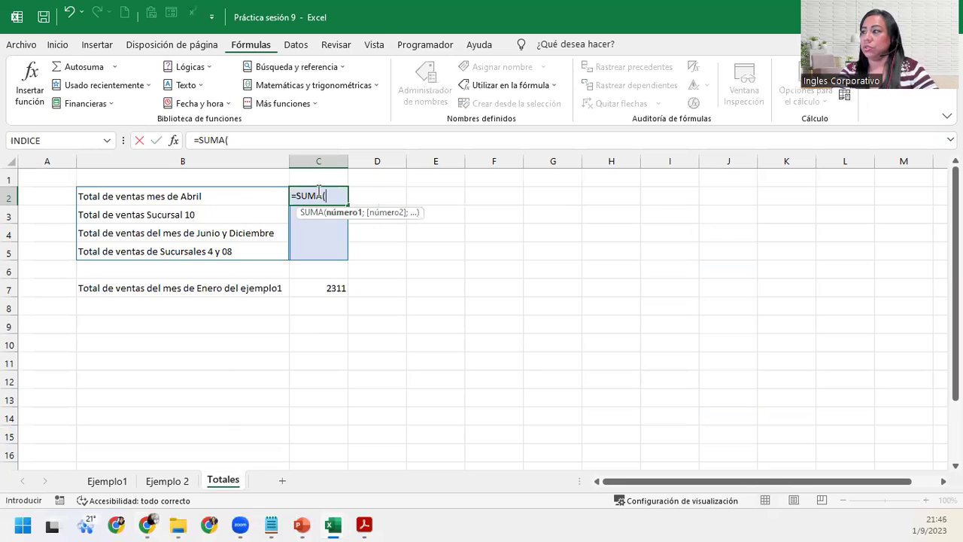
{"action": "type", "text": "abr"}
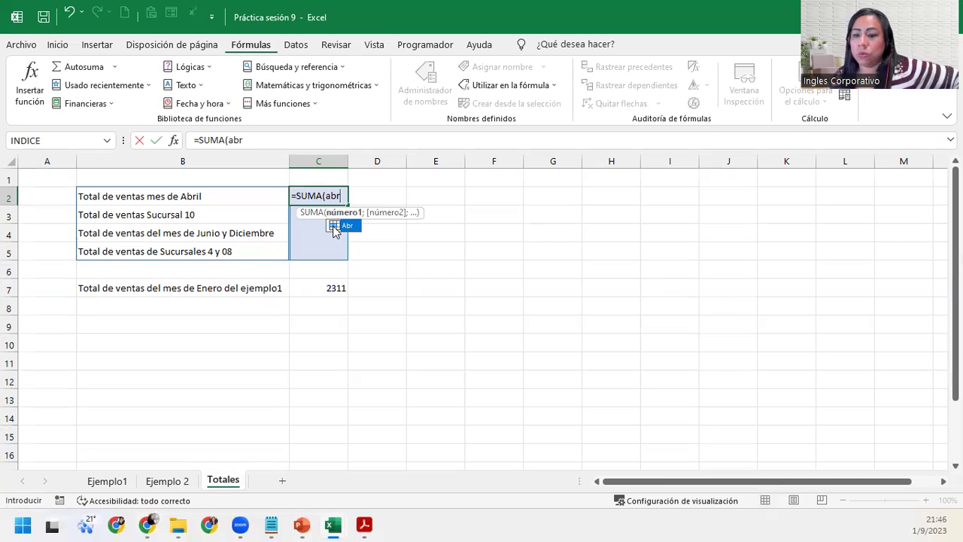
{"action": "key", "text": "BackSpace"}
{"action": "key", "text": "BackSpace"}
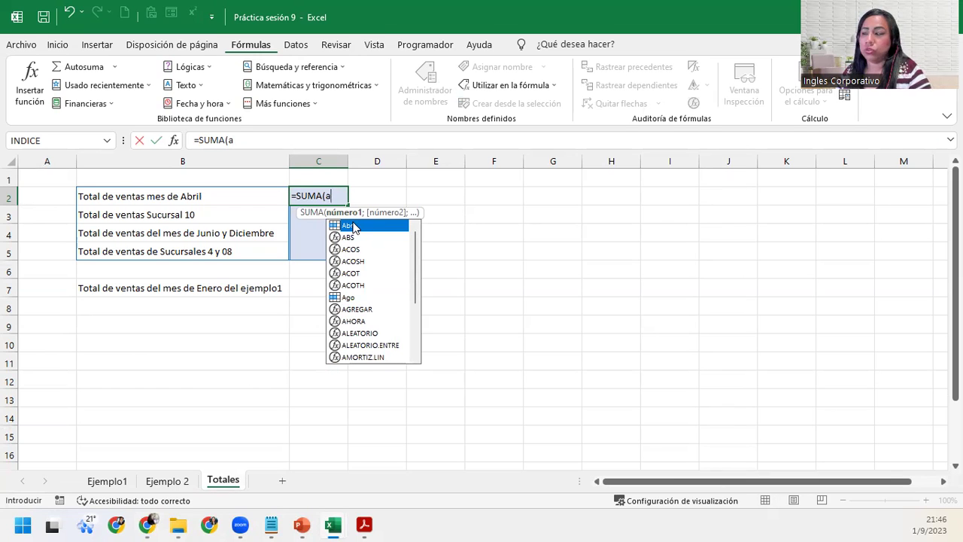
{"action": "double_click", "coordinate": [352, 227]}
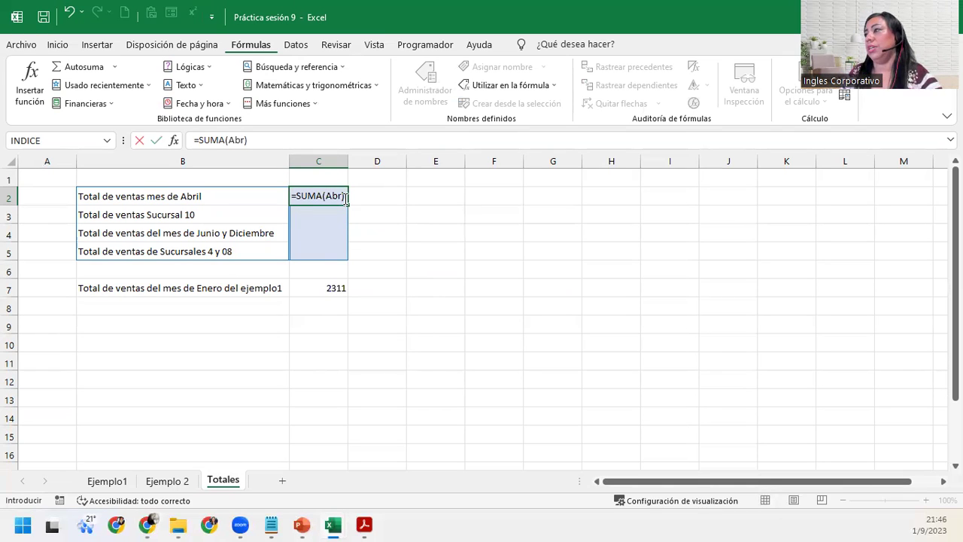
{"action": "left_click", "coordinate": [336, 197]}
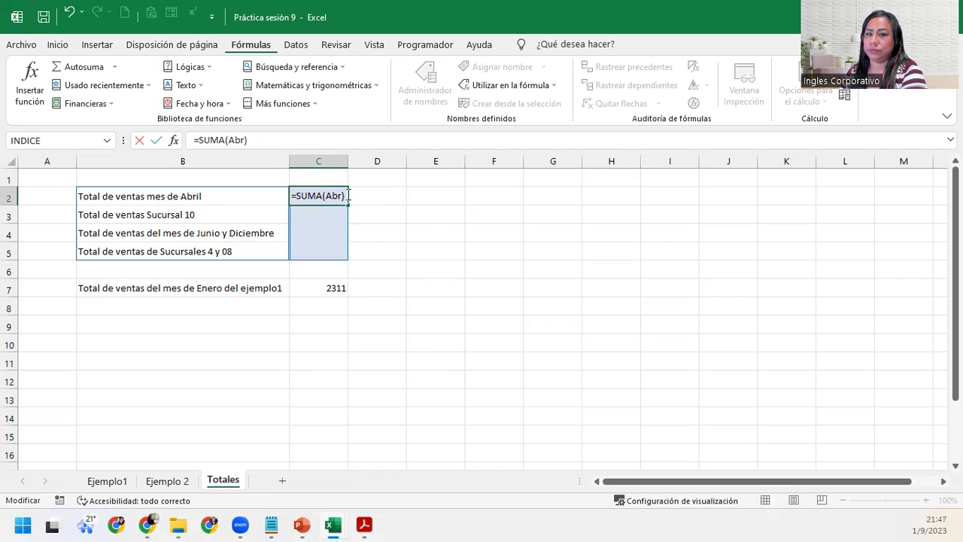
{"action": "key", "text": "Return"}
{"action": "left_click", "coordinate": [345, 196]}
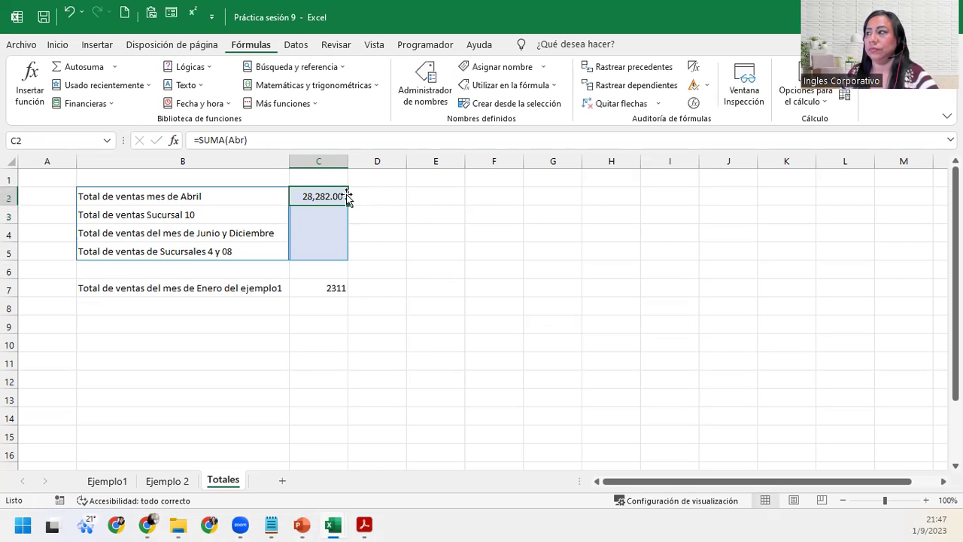
{"action": "left_click", "coordinate": [188, 482]}
{"action": "left_click", "coordinate": [331, 441]}
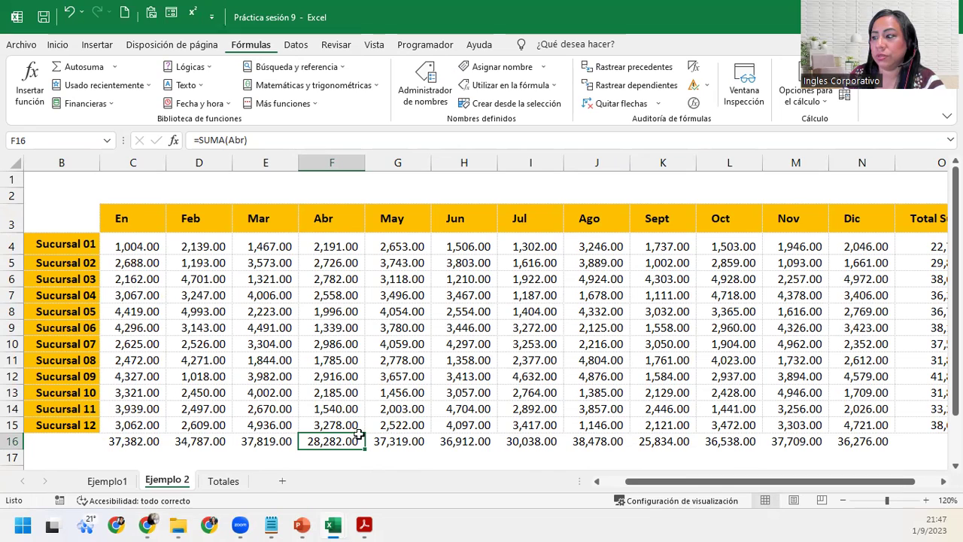
{"action": "left_click", "coordinate": [224, 481]}
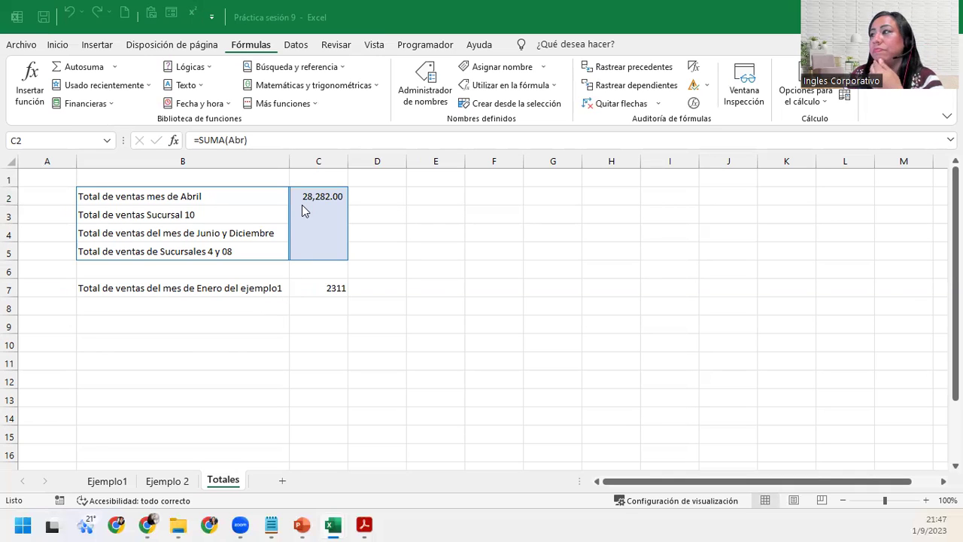
{"action": "key", "text": "Return"}
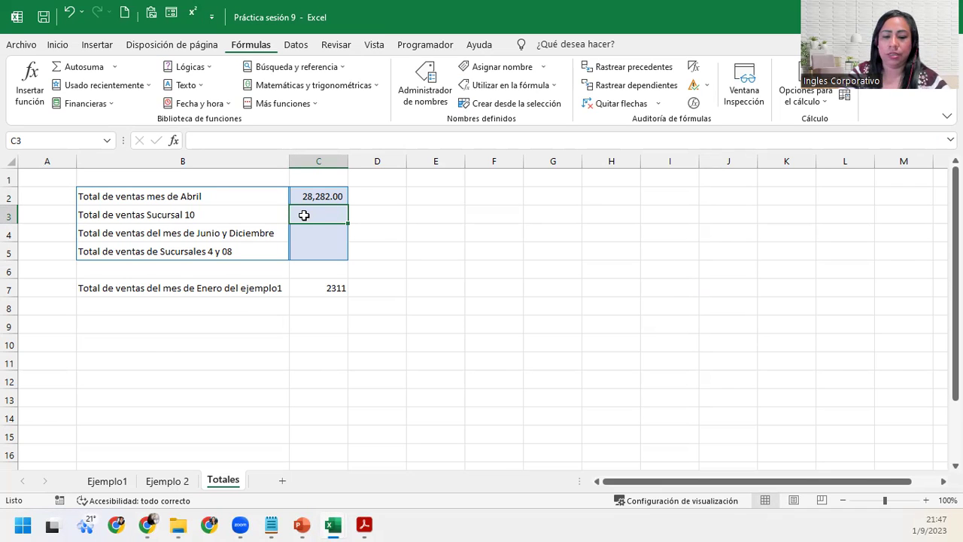
- Enter =SUMA(Sucursal_10) in C3 for the Sucursal 10 total of 31,832.00
{"action": "type", "text": "=SUM"}
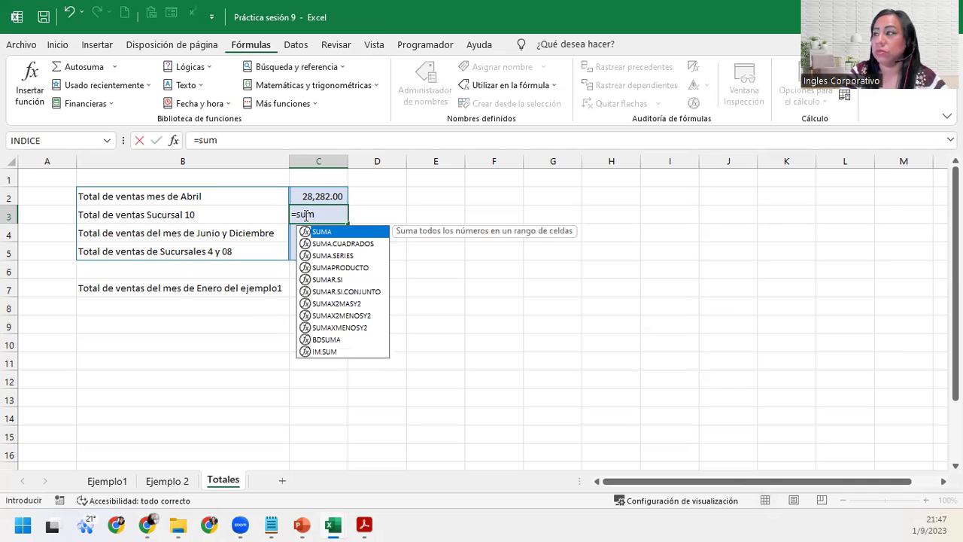
{"action": "key", "text": "Tab"}
{"action": "type", "text": "suc"}
{"action": "key", "text": "Down"}
{"action": "key", "text": "Down"}
{"action": "key", "text": "Down"}
{"action": "key", "text": "Down"}
{"action": "key", "text": "Down"}
{"action": "key", "text": "Down"}
{"action": "key", "text": "Down"}
{"action": "key", "text": "Down"}
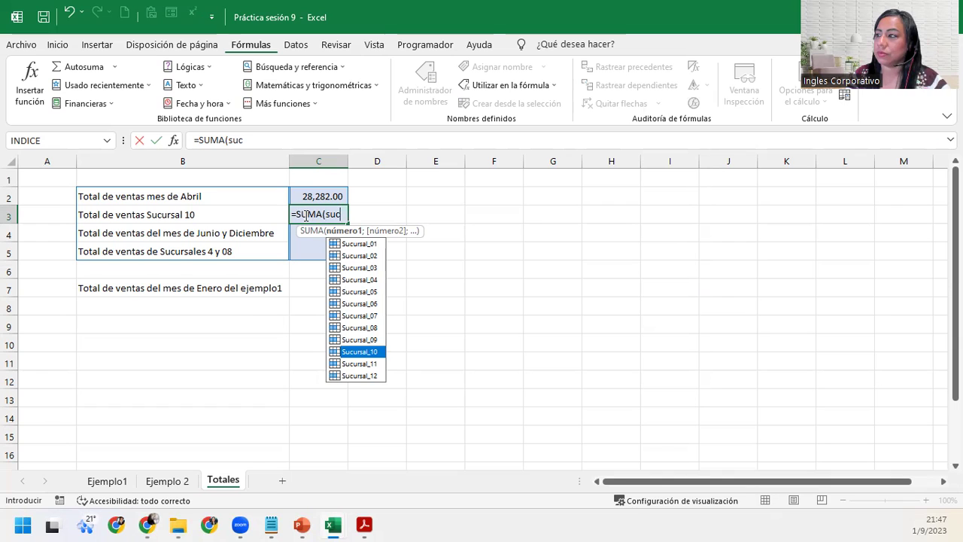
{"action": "key", "text": "Tab"}
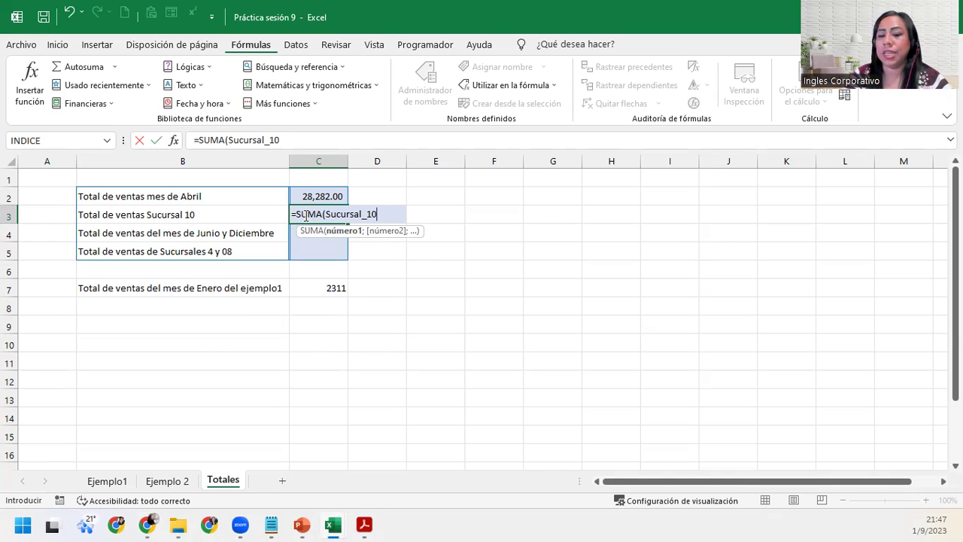
{"action": "type", "text": ")"}
{"action": "key", "text": "Return"}
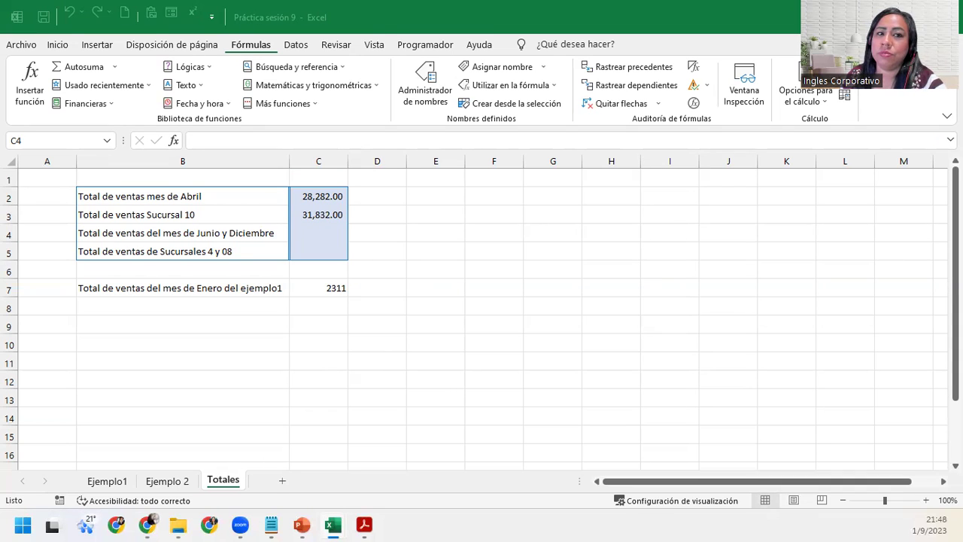
- Start and cancel an empty entry in C4, leaving it blank
{"action": "key", "text": "F2"}
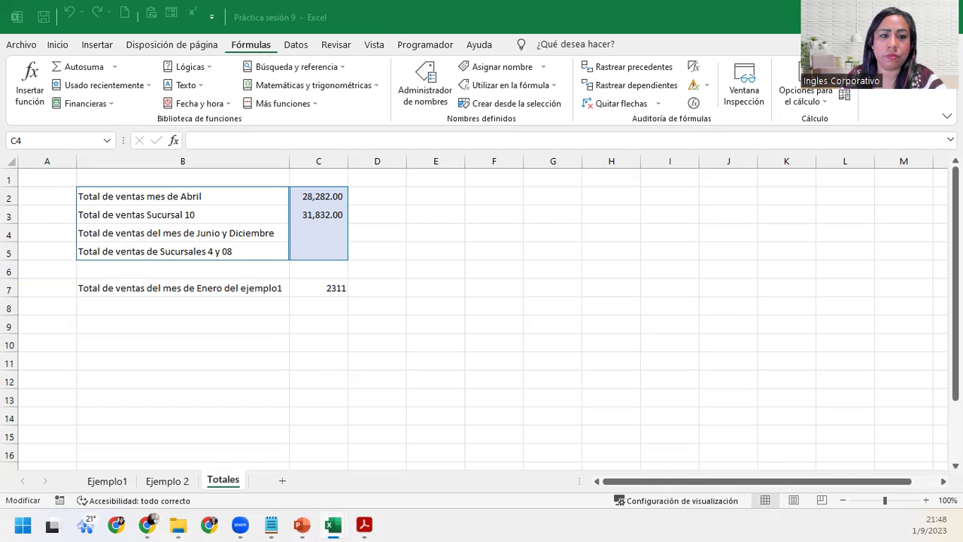
{"action": "key", "text": "Escape"}
{"action": "key", "text": "F2"}
{"action": "key", "text": "F2"}
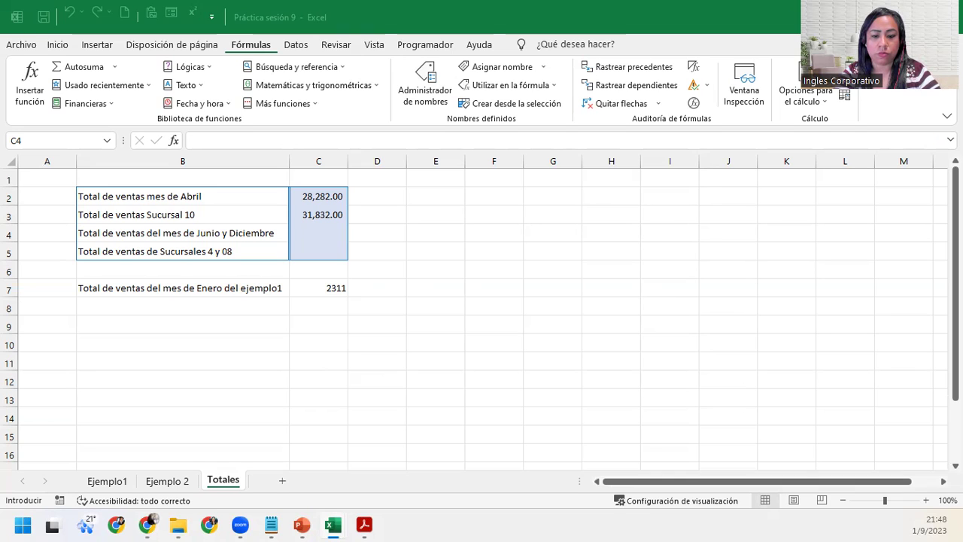
{"action": "key", "text": "Escape"}
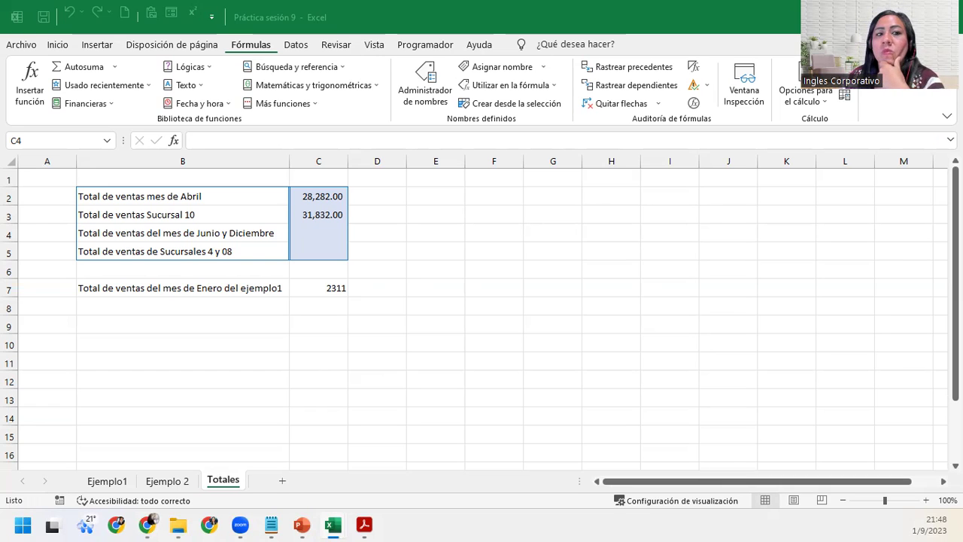
{"action": "left_click", "coordinate": [302, 237]}
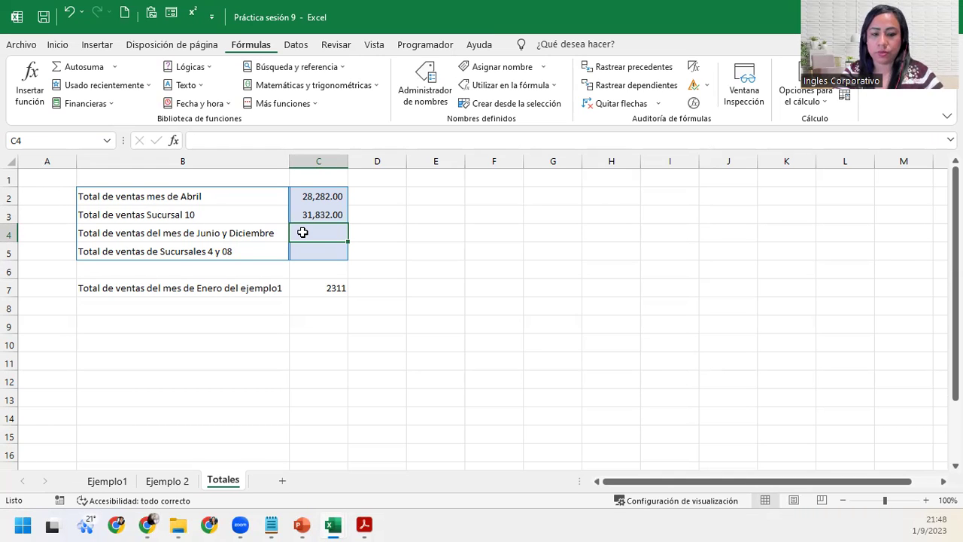
- Enter =SUMA(Jun;Dic) in C4 for the June and December total of 73,188.00
{"action": "type", "text": "=SUMA("}
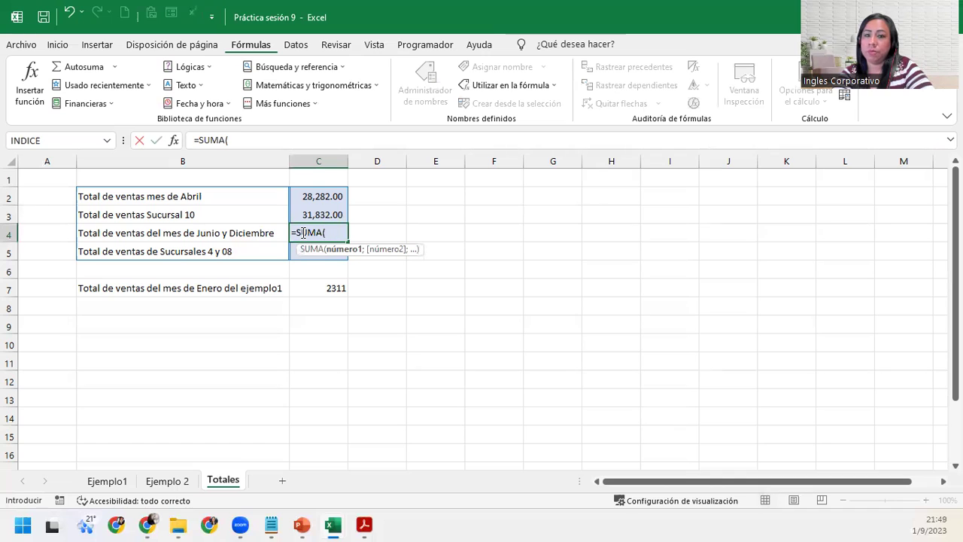
{"action": "type", "text": "jun"}
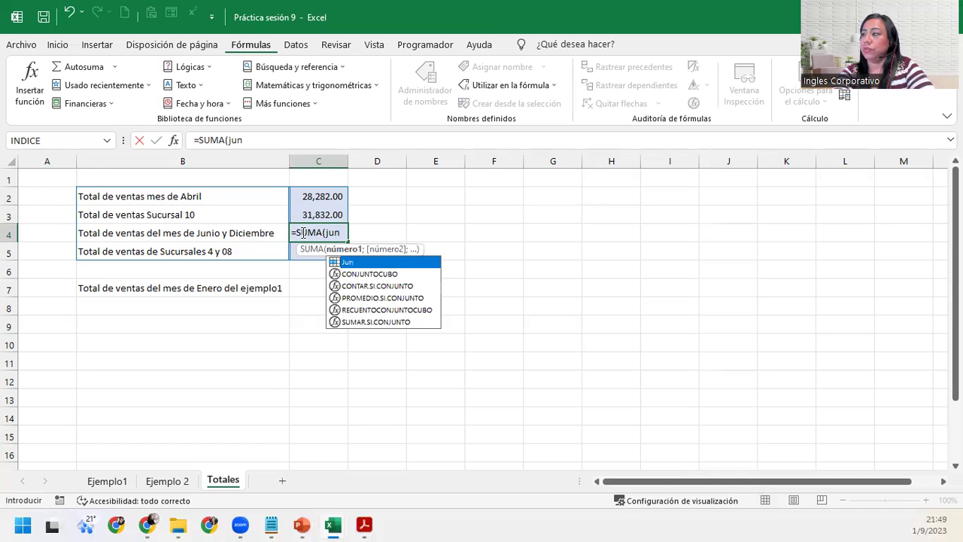
{"action": "key", "text": "Tab"}
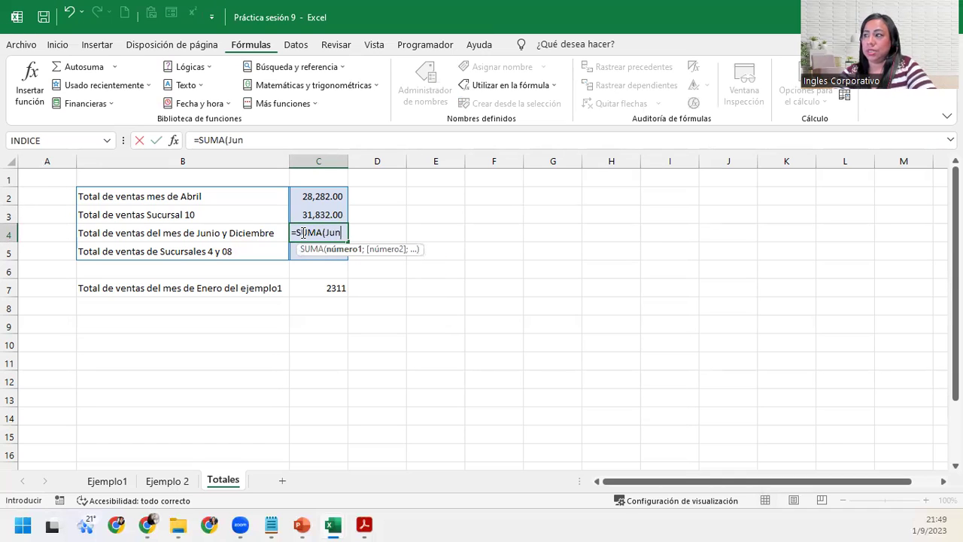
{"action": "type", "text": ";"}
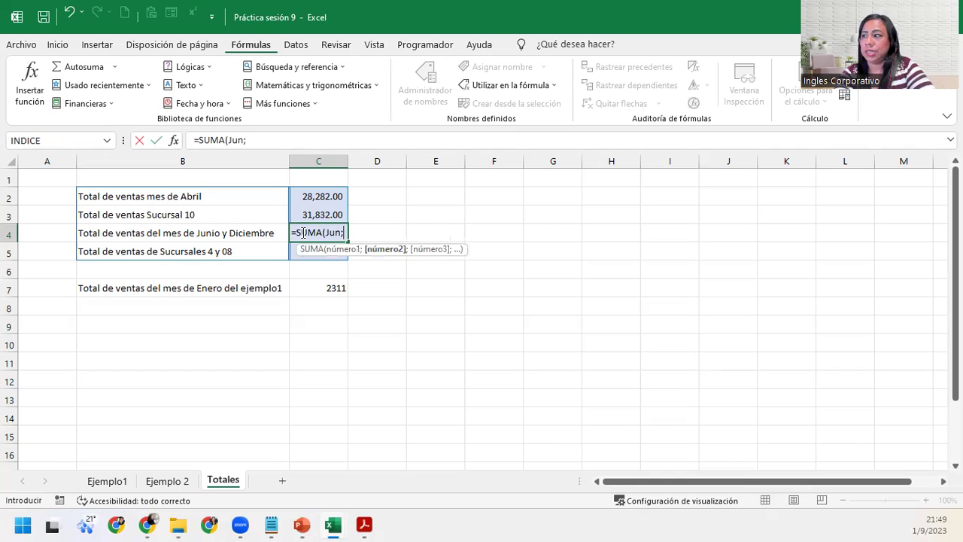
{"action": "type", "text": "Dic"}
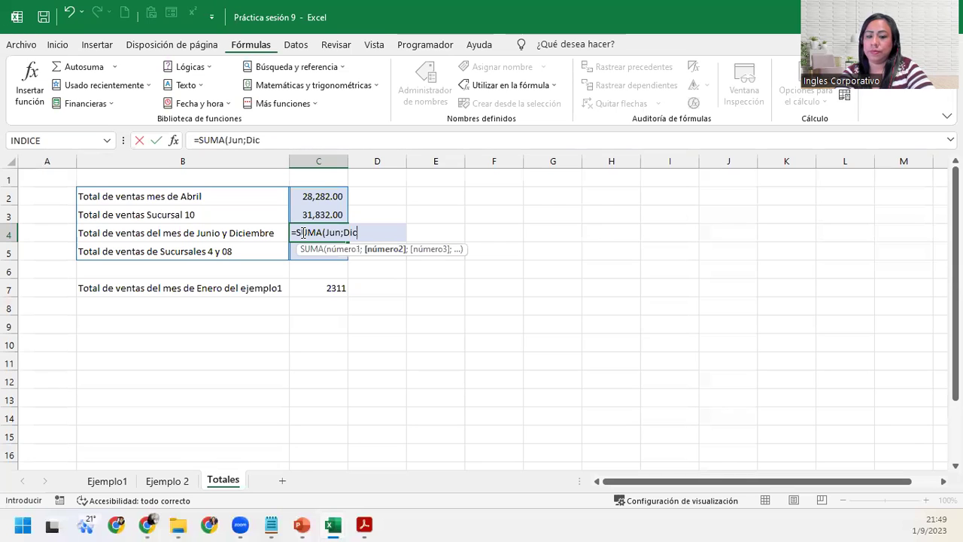
{"action": "type", "text": ")"}
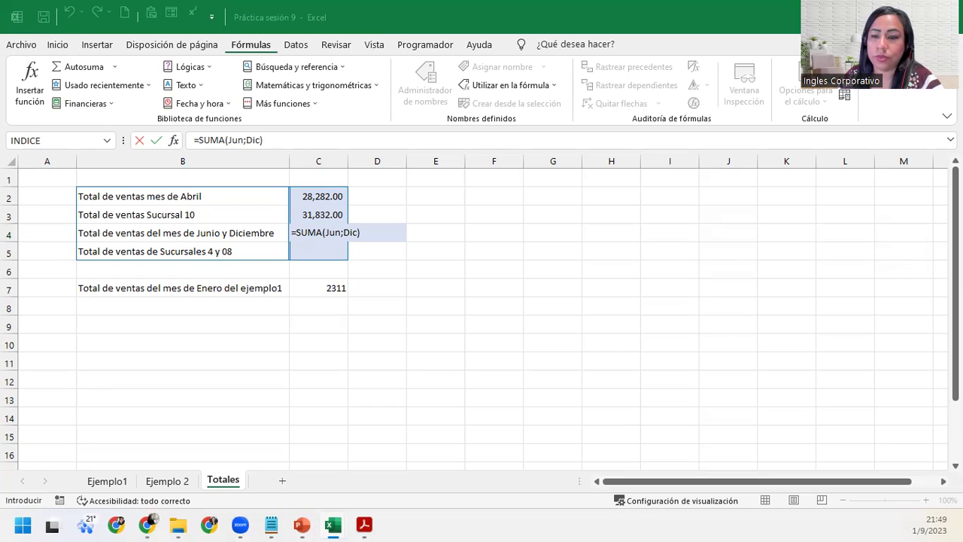
{"action": "left_click", "coordinate": [378, 226]}
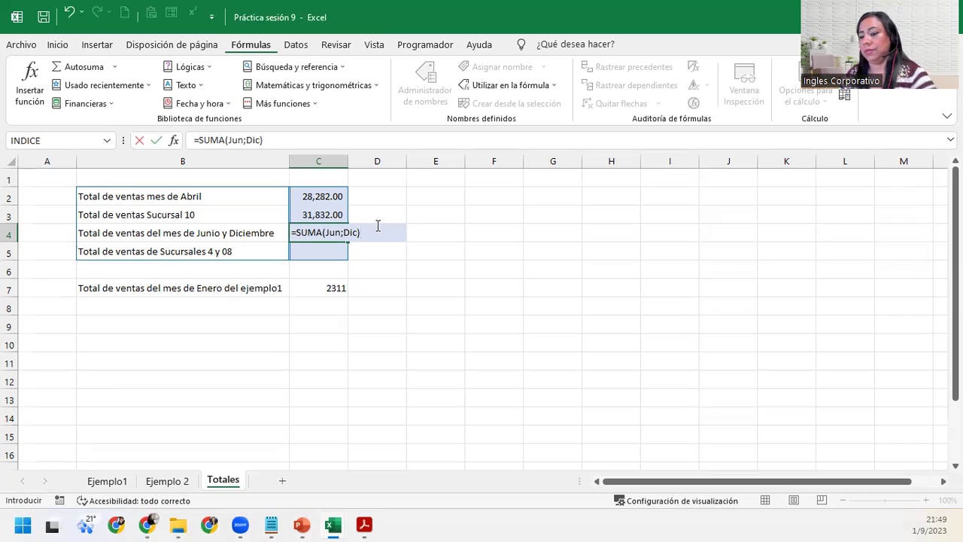
{"action": "key", "text": "Return"}
{"action": "left_click", "coordinate": [324, 234]}
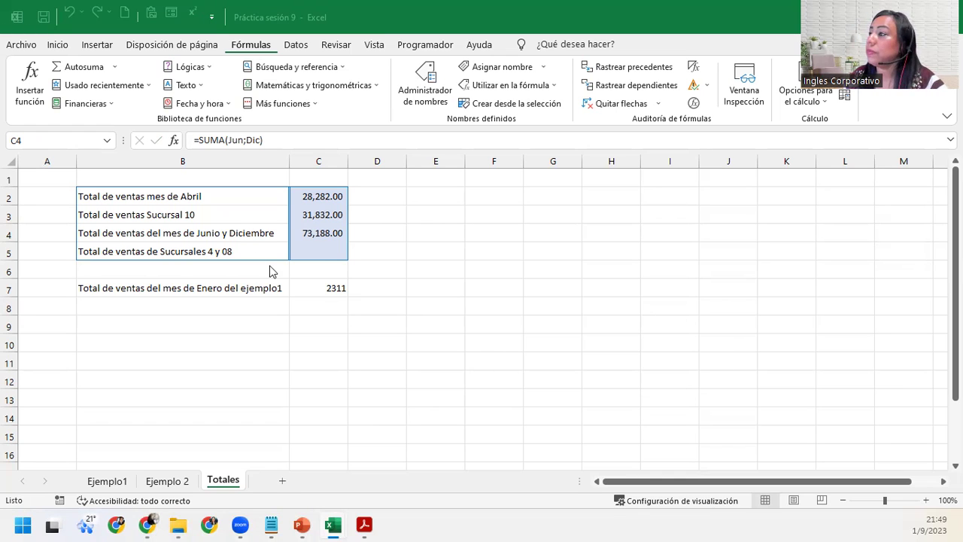
{"action": "key", "text": "Return"}
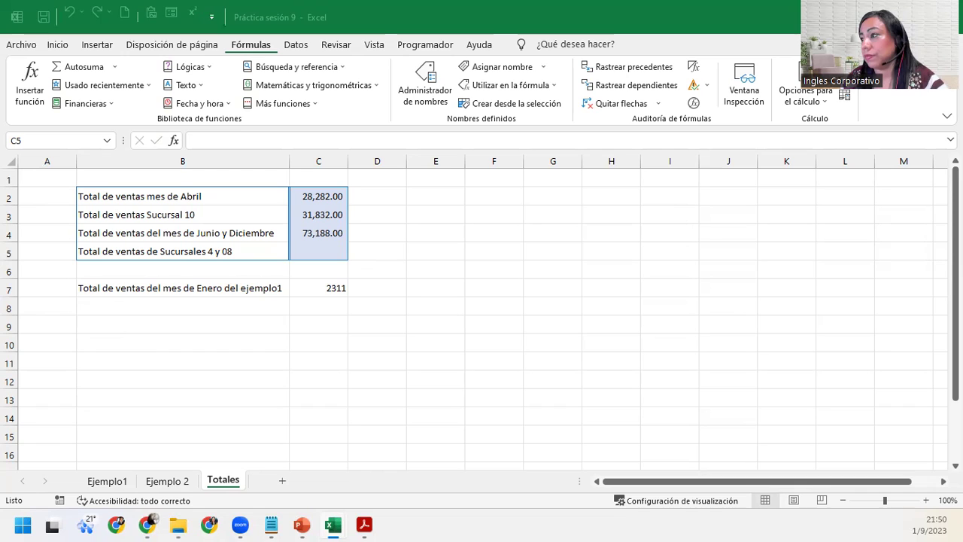
- Enter =SUMA(Sucursal_04;Sucursal_08) in C5, giving 68,136.00 for branches 4 and 8
{"action": "left_click", "coordinate": [341, 253], "text": "ctrl"}
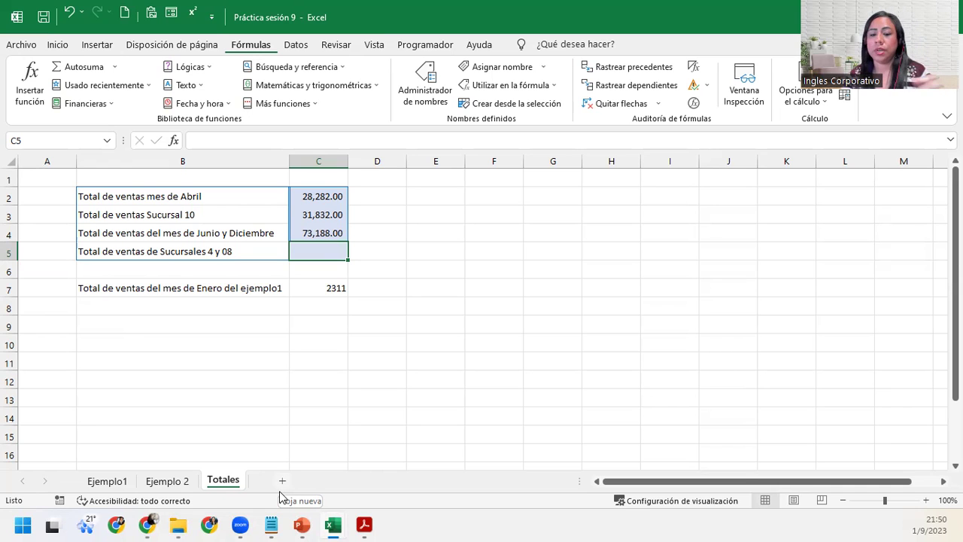
{"action": "type", "text": "=sum"}
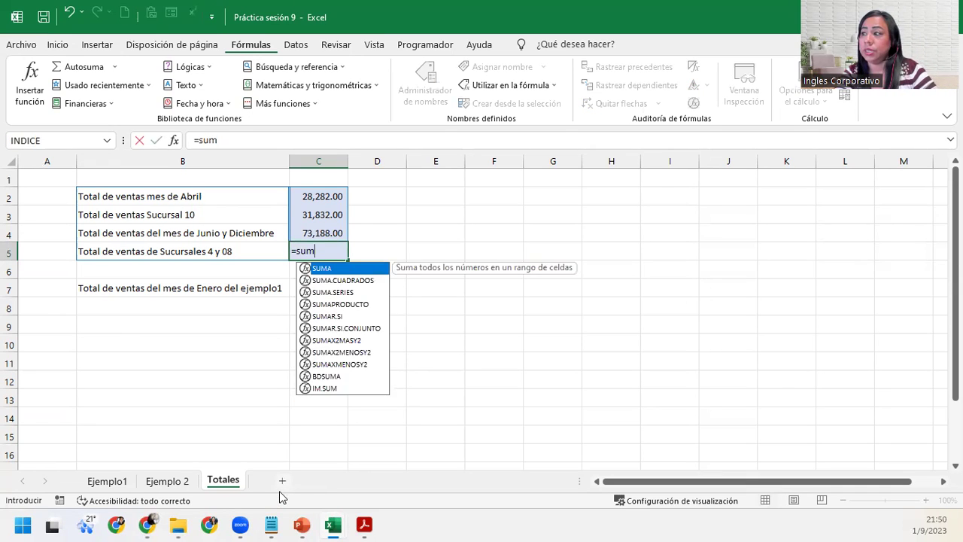
{"action": "key", "text": "Tab"}
{"action": "type", "text": "suc"}
{"action": "key", "text": "Down"}
{"action": "key", "text": "Down"}
{"action": "key", "text": "Down"}
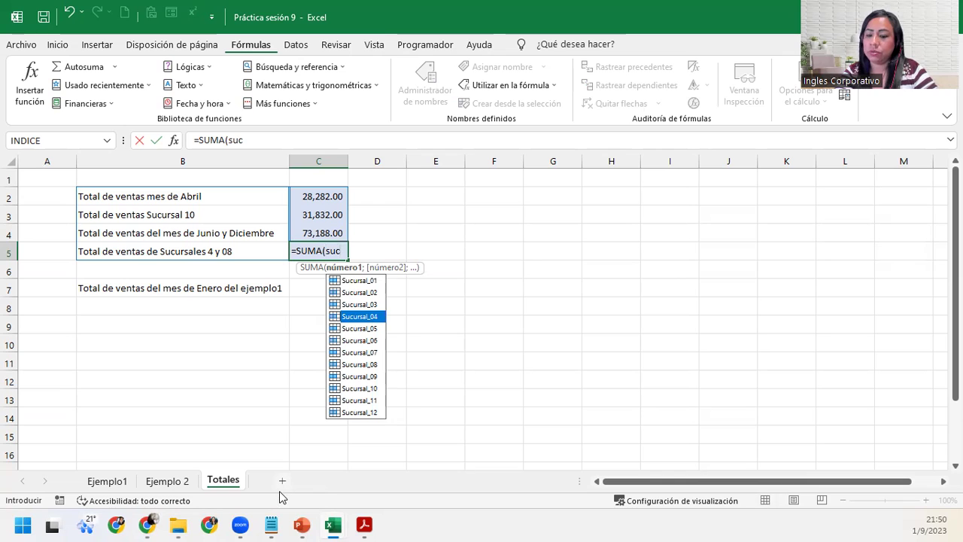
{"action": "key", "text": "Tab"}
{"action": "type", "text": ";"}
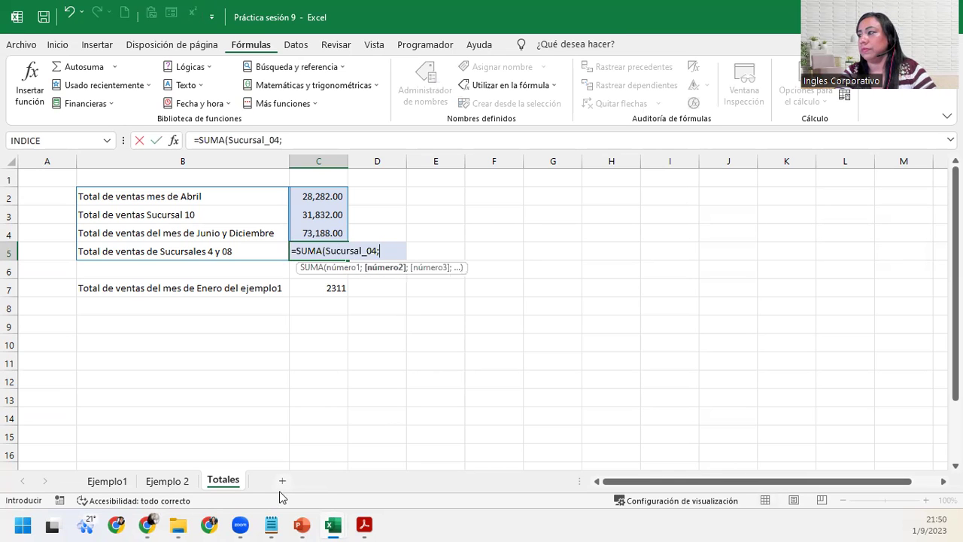
{"action": "type", "text": "suc"}
{"action": "key", "text": "Down"}
{"action": "key", "text": "Down"}
{"action": "key", "text": "Down"}
{"action": "key", "text": "Down"}
{"action": "key", "text": "Down"}
{"action": "key", "text": "Down"}
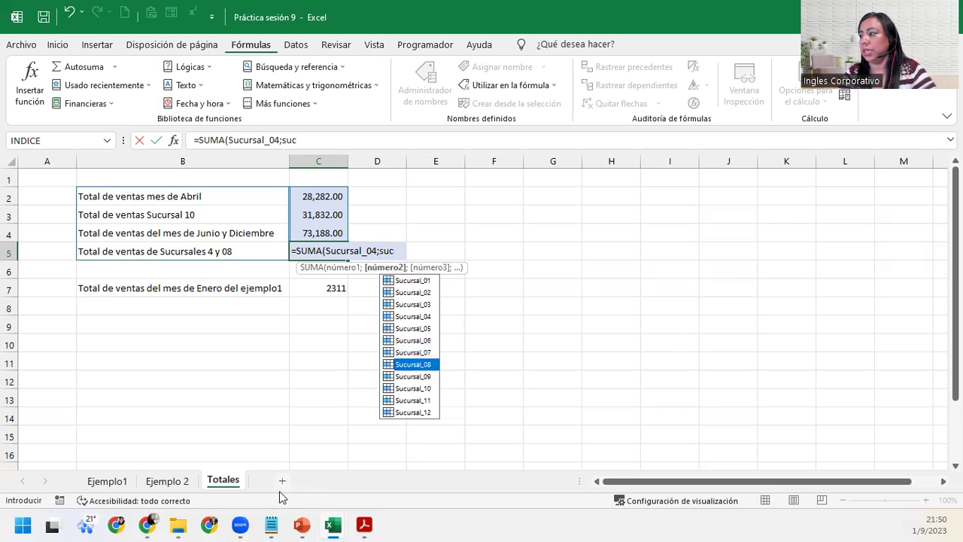
{"action": "key", "text": "Tab"}
{"action": "type", "text": ")"}
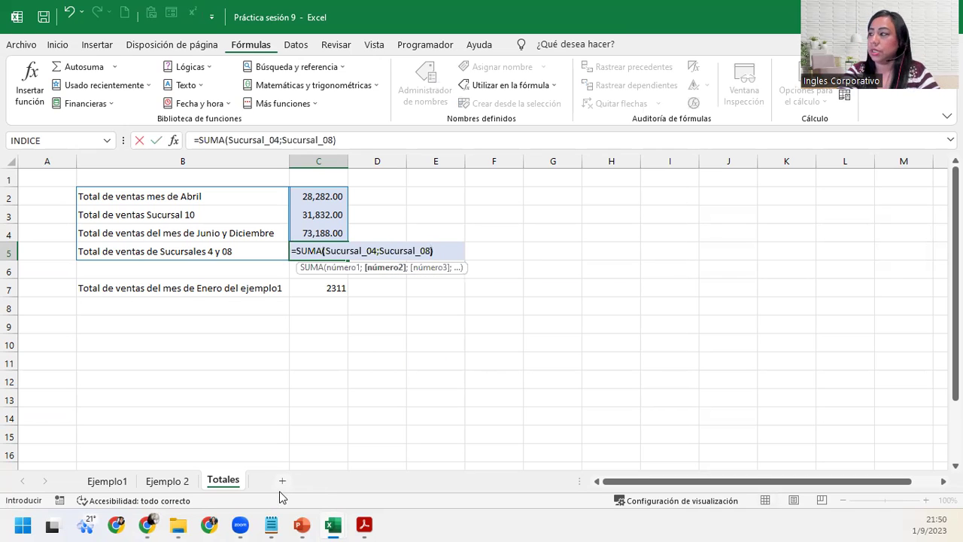
{"action": "key", "text": "Return"}
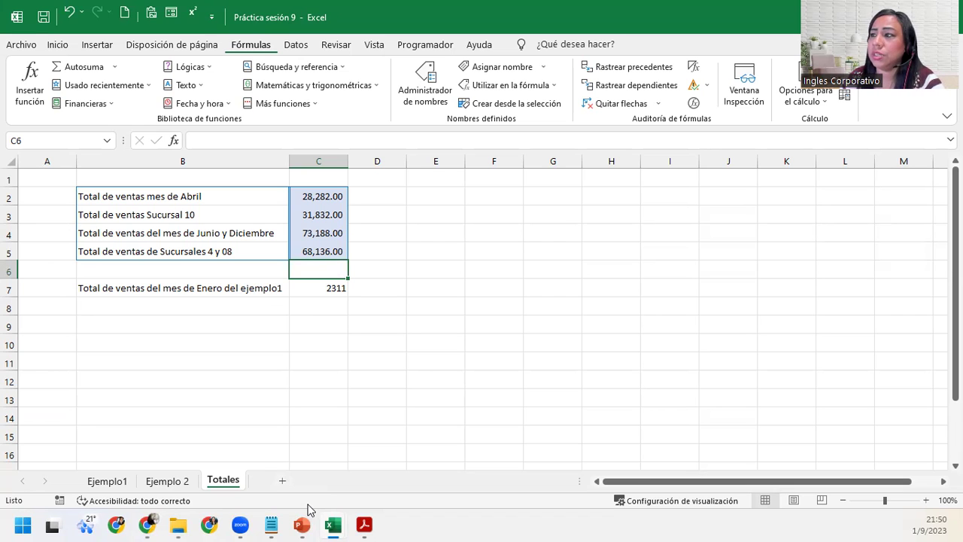
{"action": "left_click", "coordinate": [166, 482]}
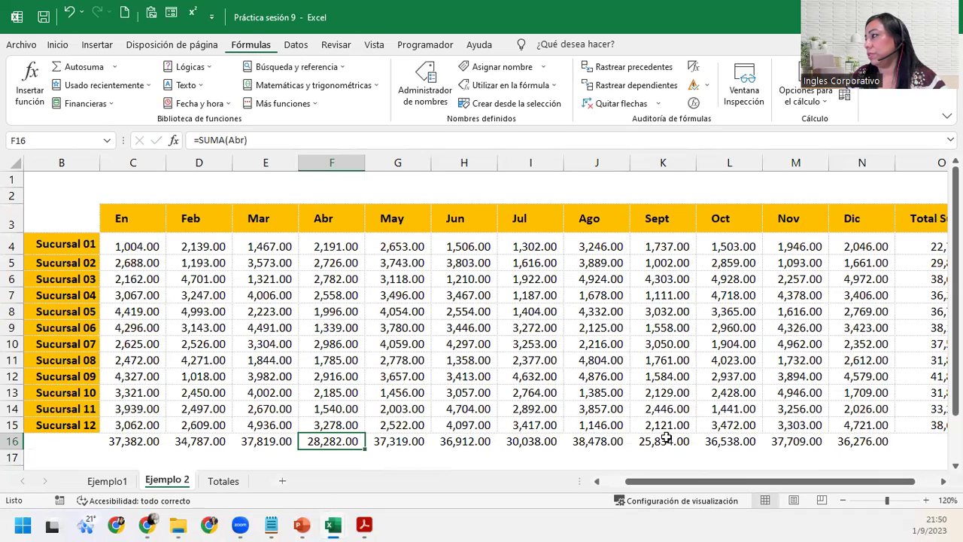
{"action": "left_click", "coordinate": [852, 442], "text": "ctrl"}
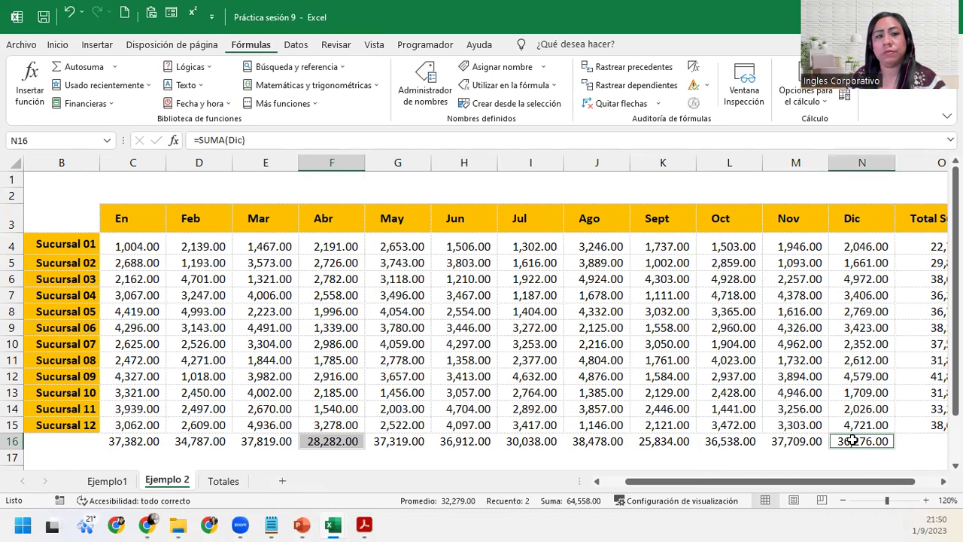
{"action": "left_click", "coordinate": [479, 443]}
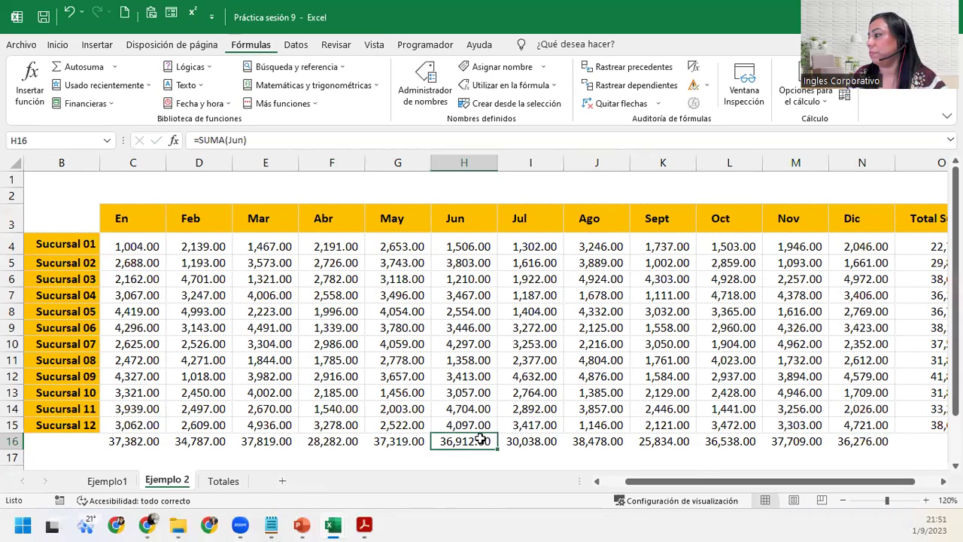
{"action": "left_click", "coordinate": [852, 441], "text": "ctrl"}
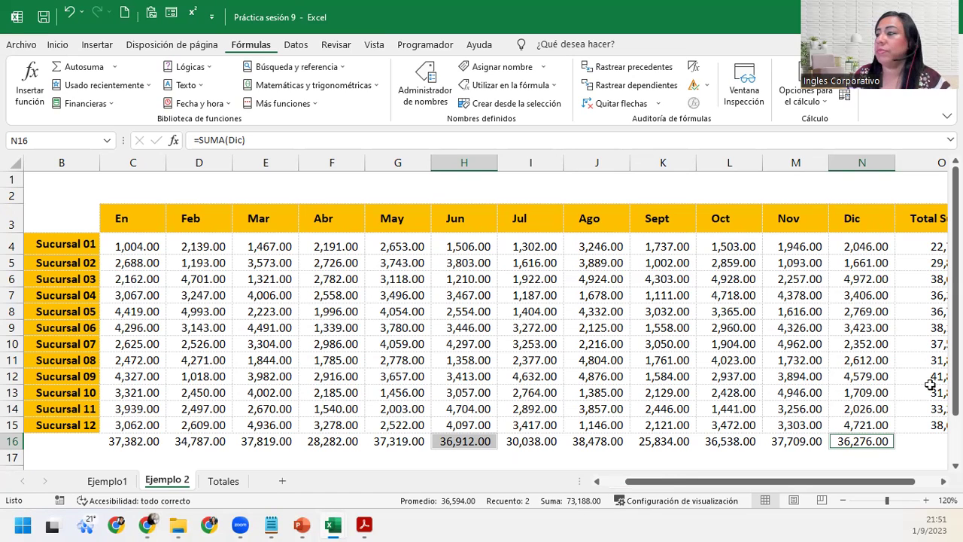
{"action": "left_click", "coordinate": [913, 295]}
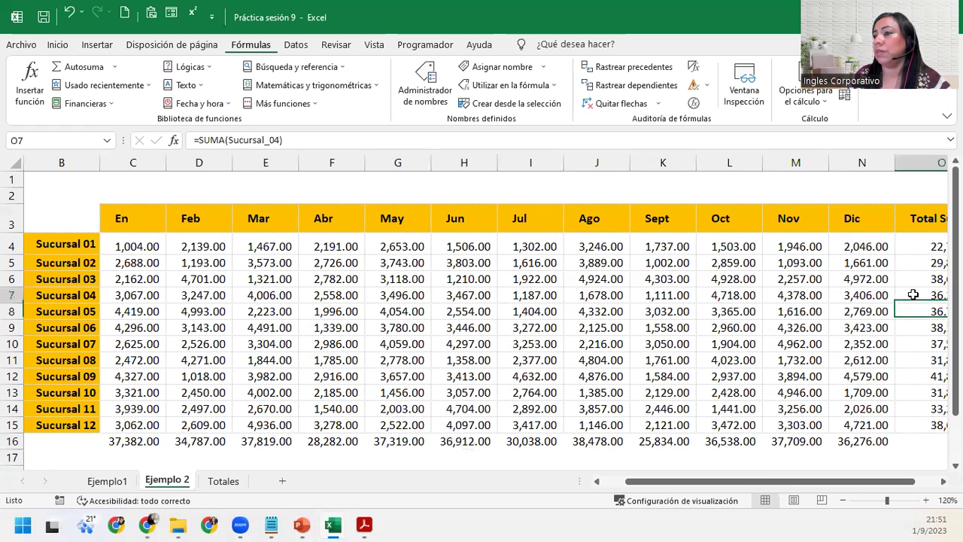
{"action": "left_click", "coordinate": [917, 362], "text": "ctrl"}
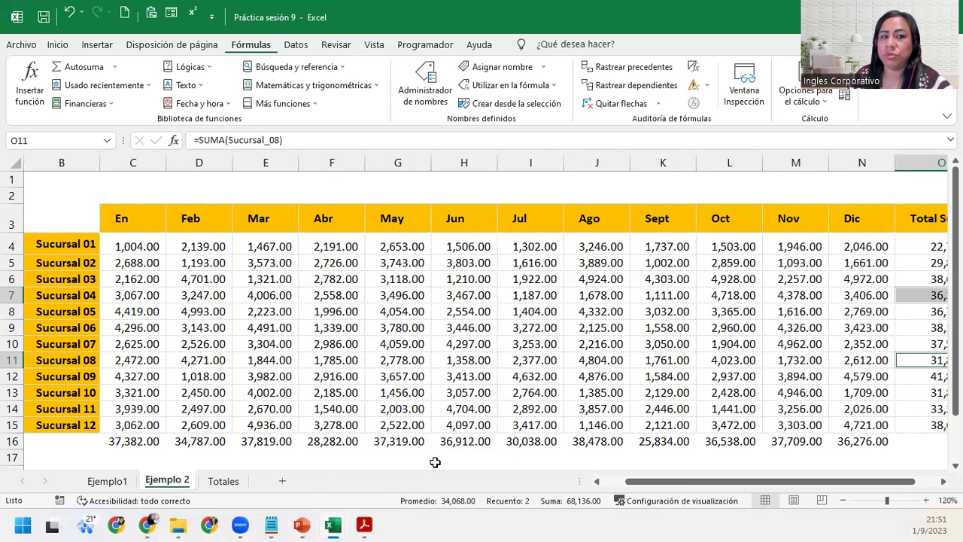
{"action": "left_click", "coordinate": [223, 481]}
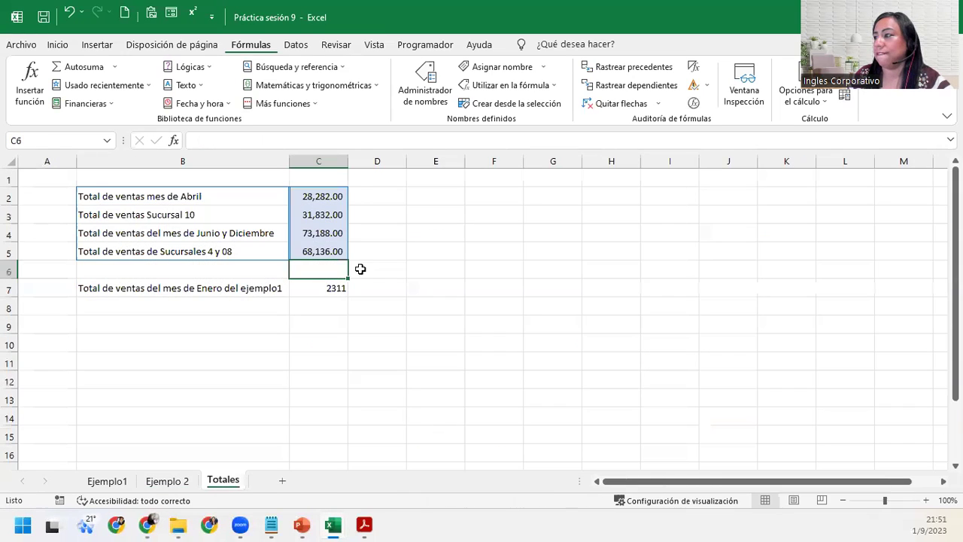
- Copy the C2:C5 totals formatting onto D2:D5 with Format Painter
{"action": "left_click", "coordinate": [340, 249]}
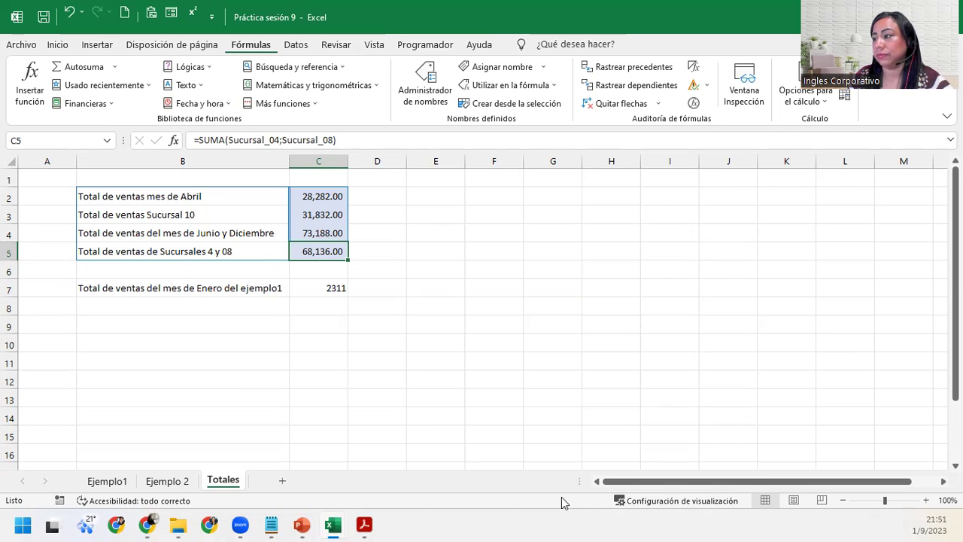
{"action": "left_click", "coordinate": [381, 179]}
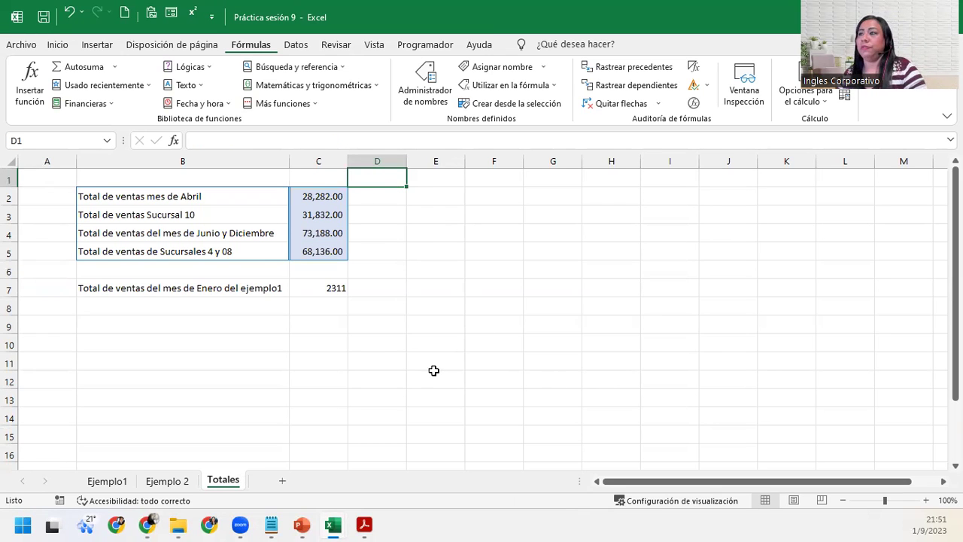
{"action": "left_click_drag", "start_coordinate": [324, 194], "coordinate": [329, 251]}
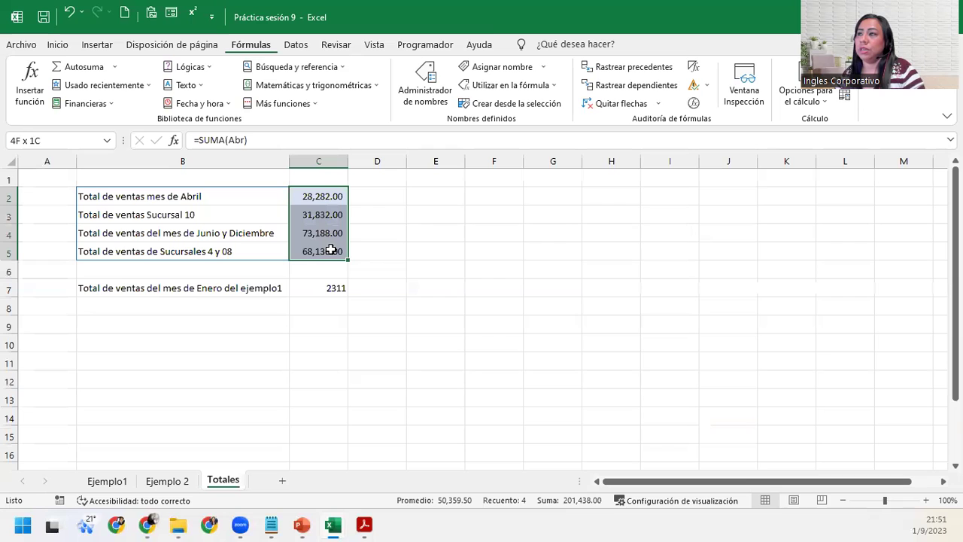
{"action": "left_click", "coordinate": [58, 46]}
{"action": "left_click", "coordinate": [53, 102]}
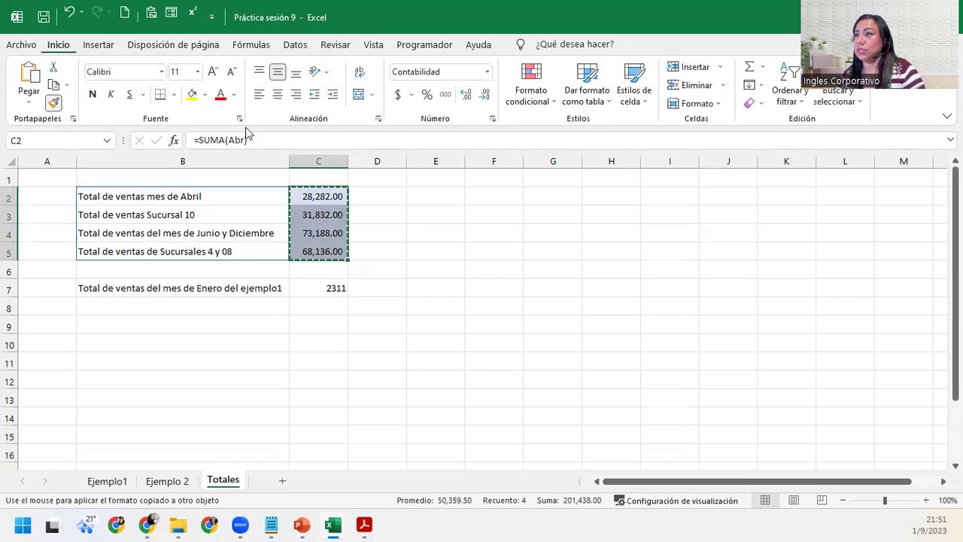
{"action": "left_click_drag", "start_coordinate": [387, 195], "coordinate": [389, 254]}
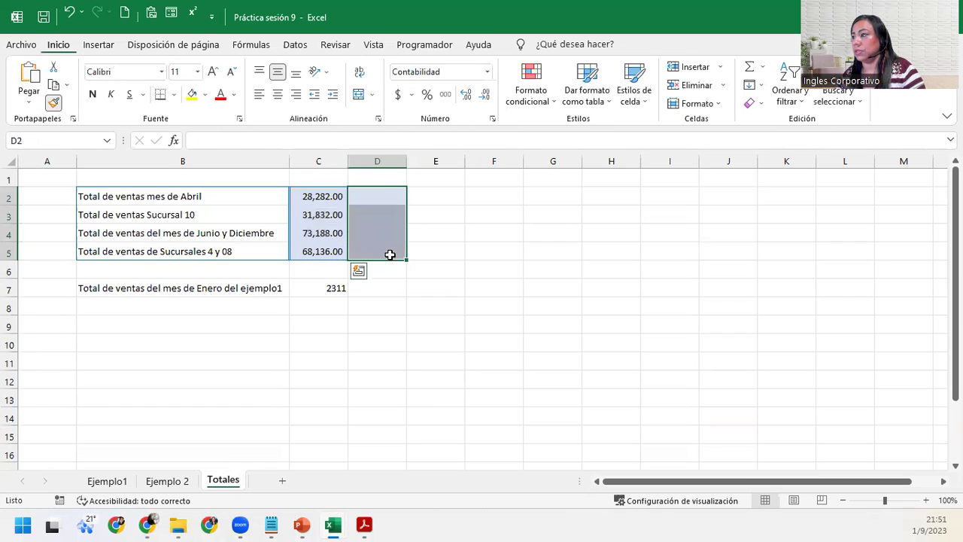
- Add a centred Promedios heading in D1
{"action": "left_click", "coordinate": [388, 178]}
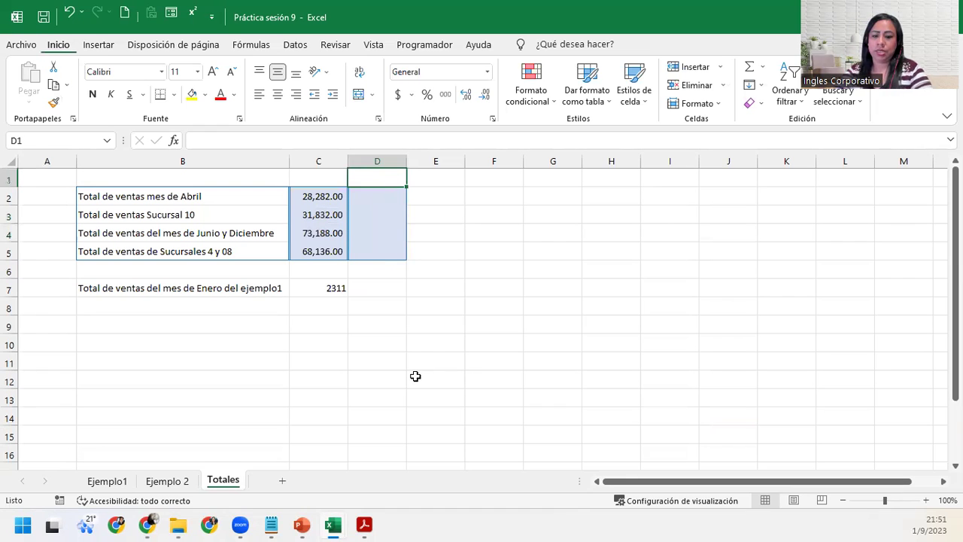
{"action": "type", "text": "Promedios"}
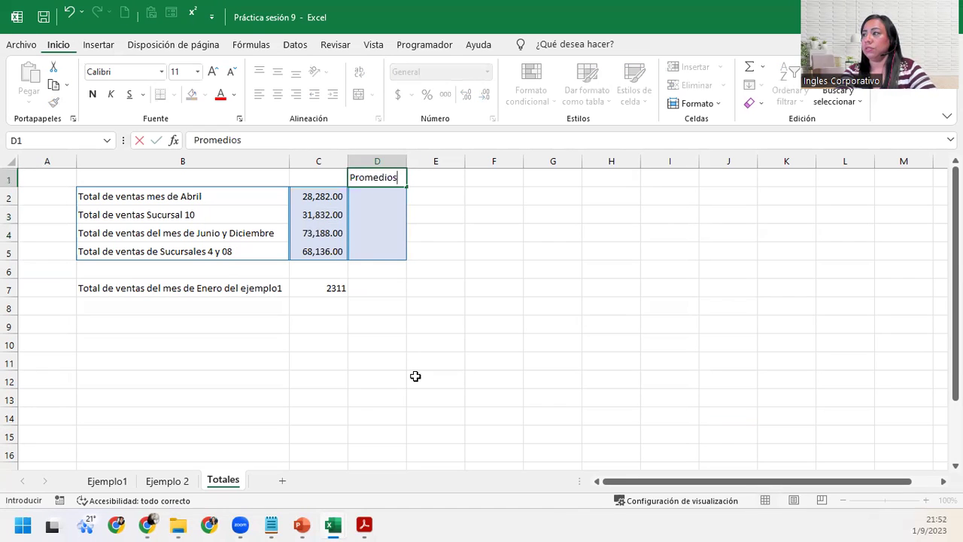
{"action": "key", "text": "Return"}
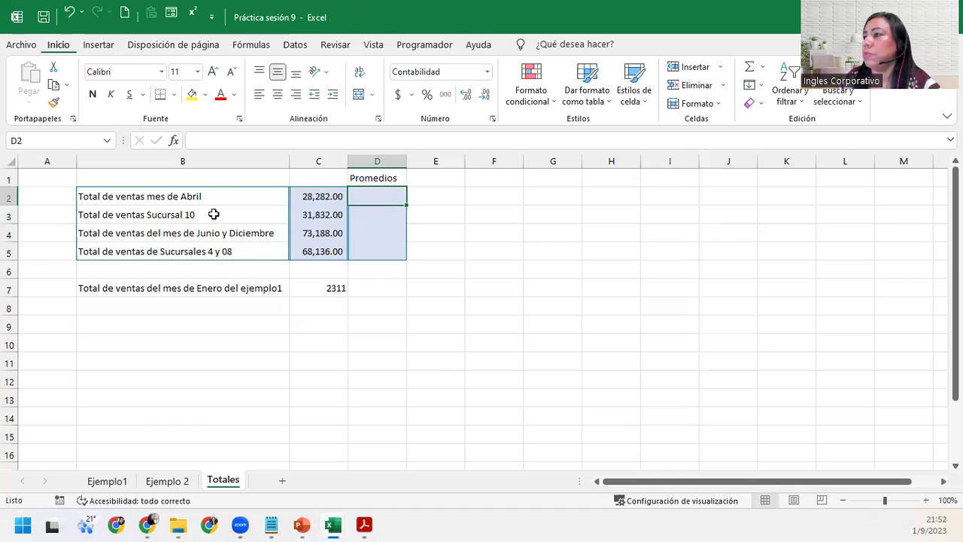
{"action": "left_click", "coordinate": [218, 196]}
{"action": "left_click_drag", "start_coordinate": [219, 196], "coordinate": [222, 245]}
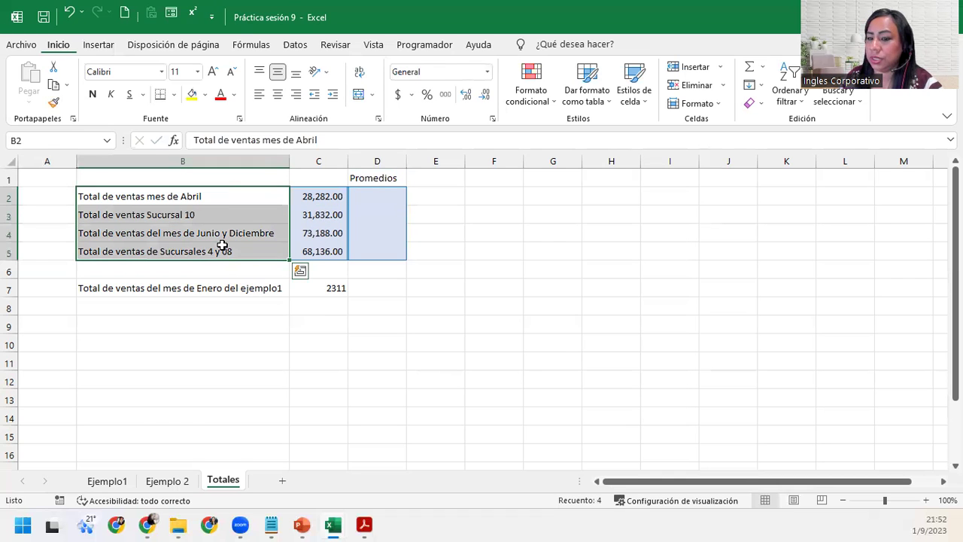
{"action": "left_click", "coordinate": [387, 195]}
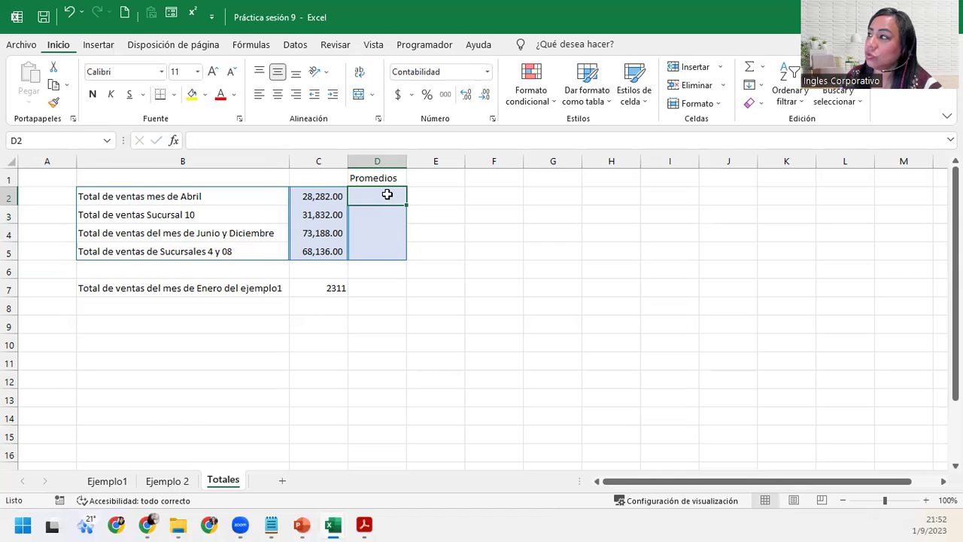
{"action": "left_click", "coordinate": [386, 179]}
{"action": "left_click", "coordinate": [277, 94]}
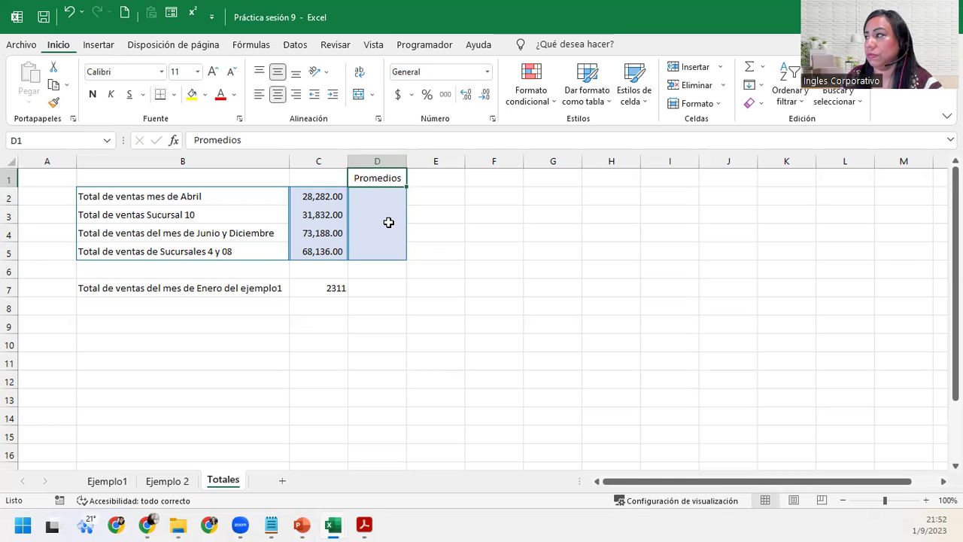
{"action": "left_click", "coordinate": [389, 197]}
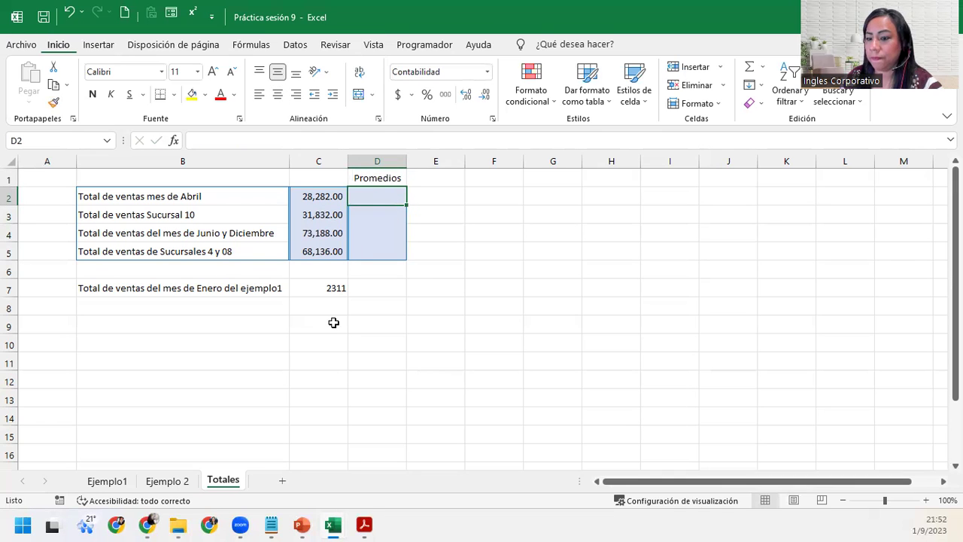
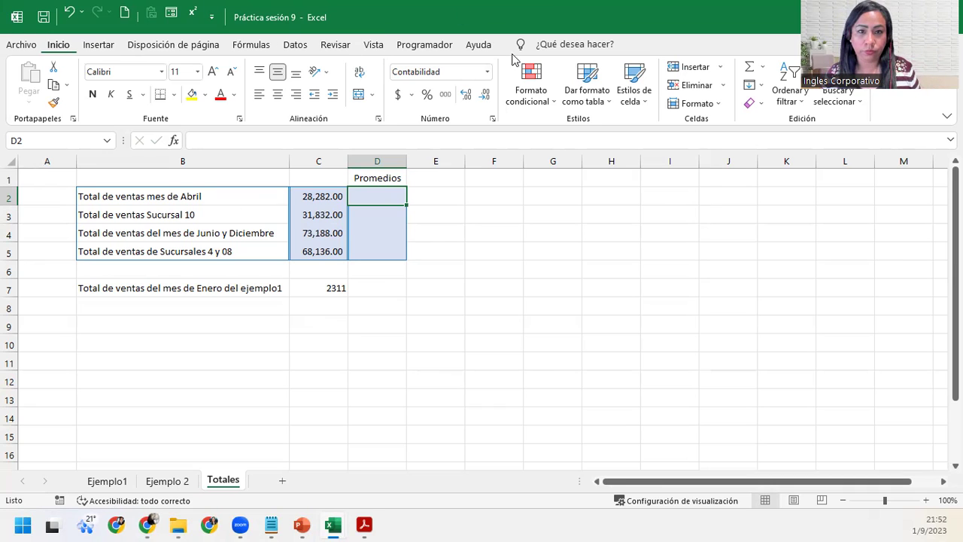
- Enter the April average =PROMEDIO(Abr) in D2, giving 2,356.83
{"action": "key", "text": "alt+Tab"}
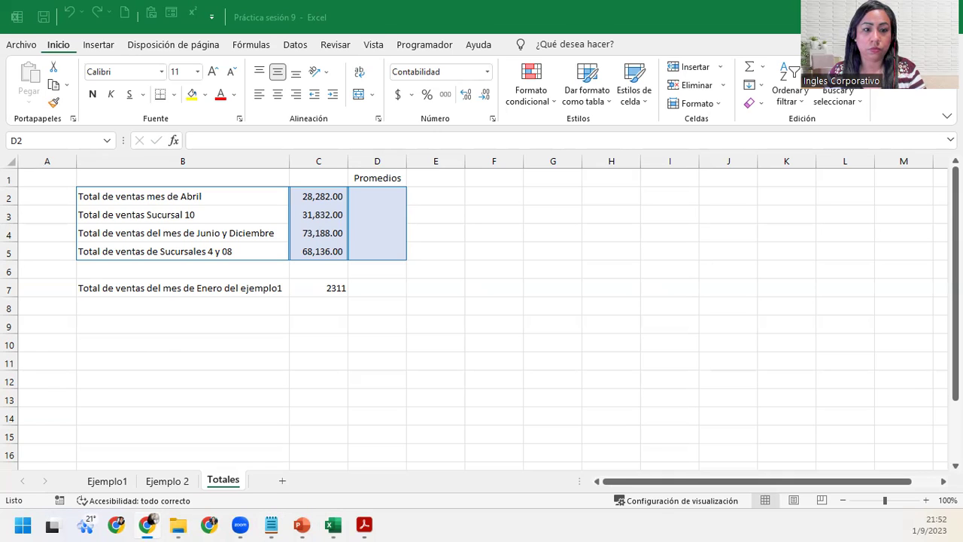
{"action": "key", "text": "ctrl+c"}
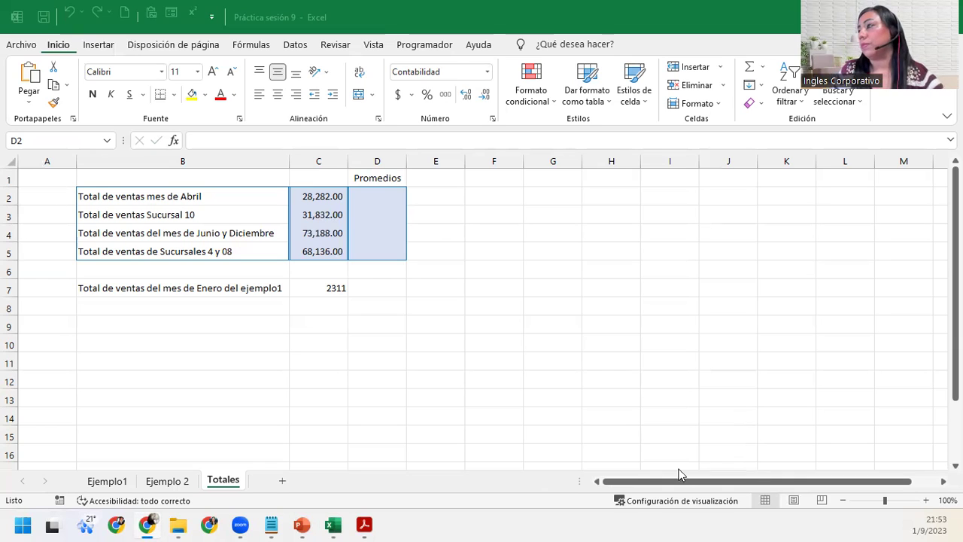
{"action": "left_click", "coordinate": [381, 196]}
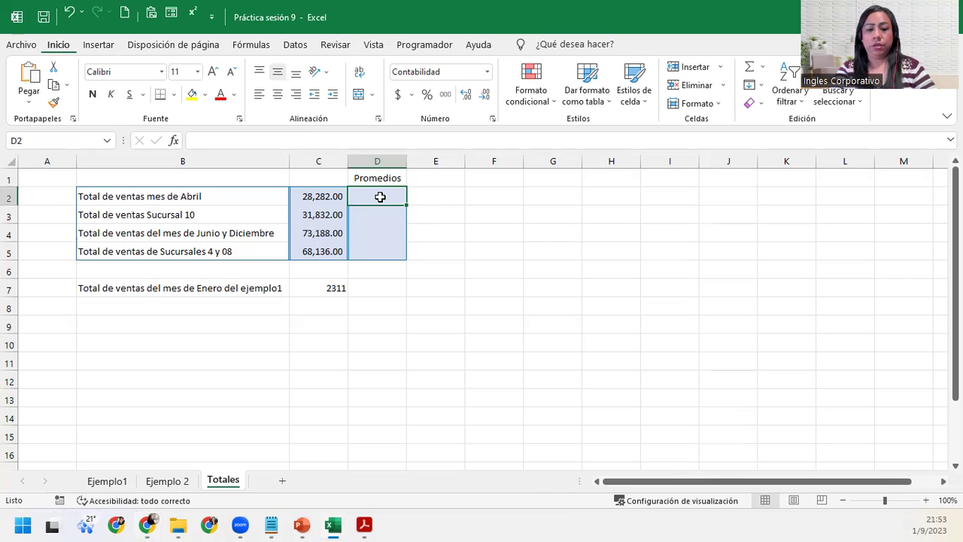
{"action": "type", "text": "=prom"}
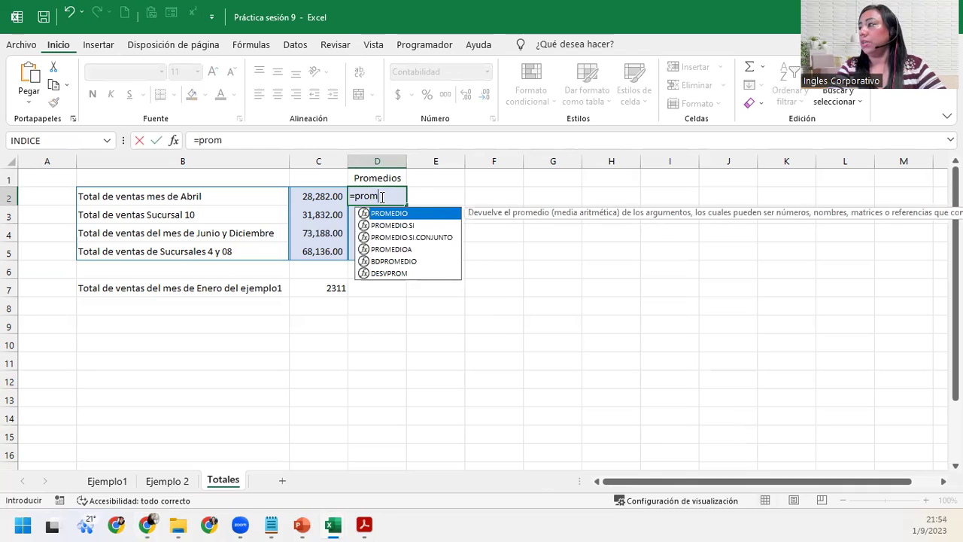
{"action": "key", "text": "Tab"}
{"action": "type", "text": "Abr"}
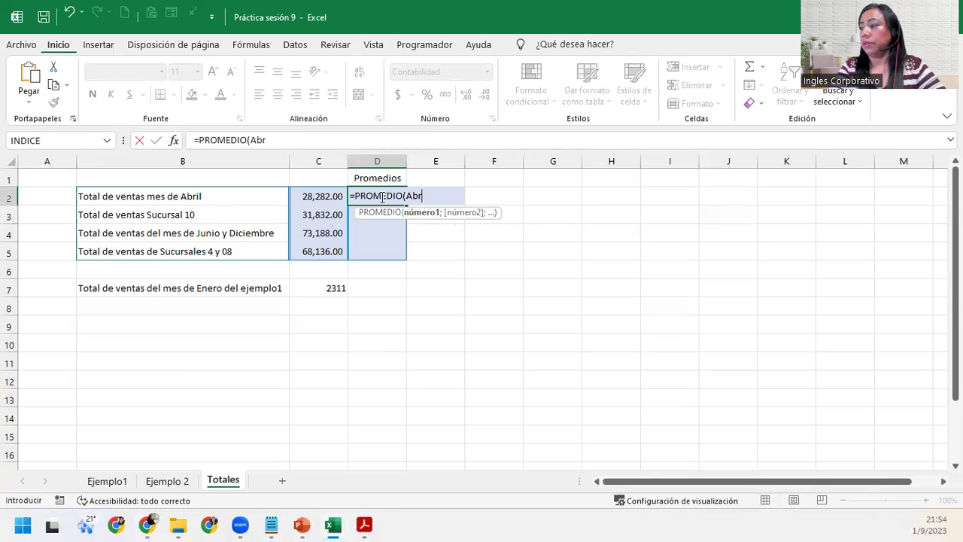
{"action": "key", "text": "Return"}
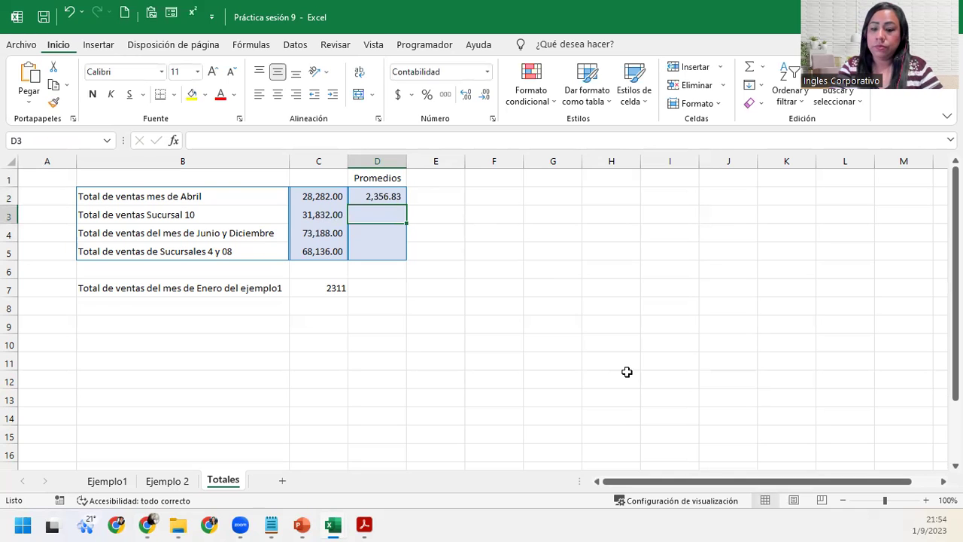
- Enter =PROMEDIO(Sucursal_10) in D3 for the Sucursal 10 average
{"action": "type", "text": "="}
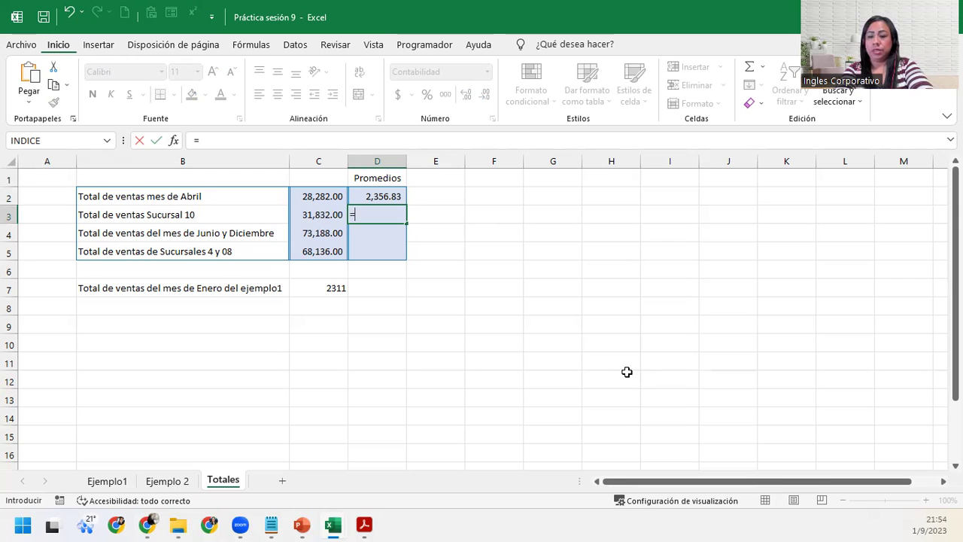
{"action": "type", "text": "prom"}
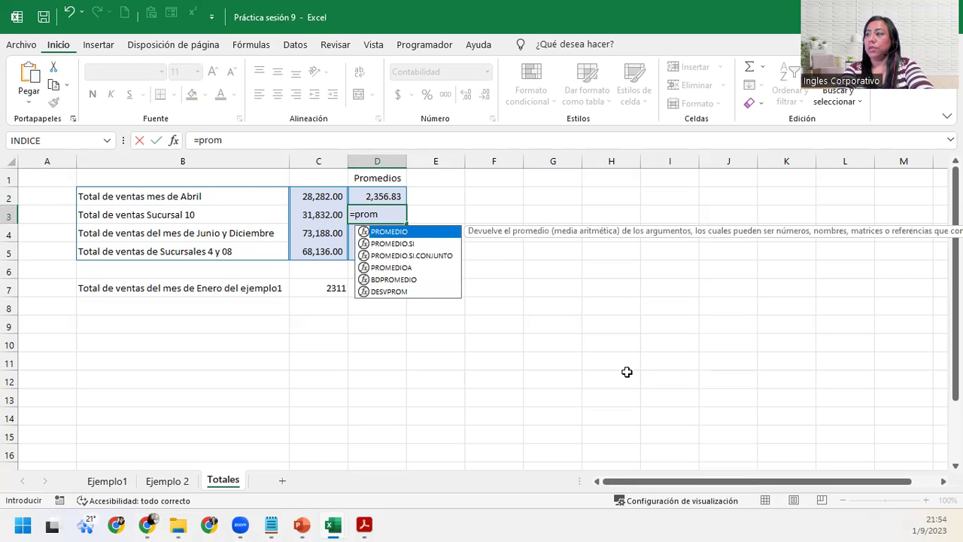
{"action": "key", "text": "Tab"}
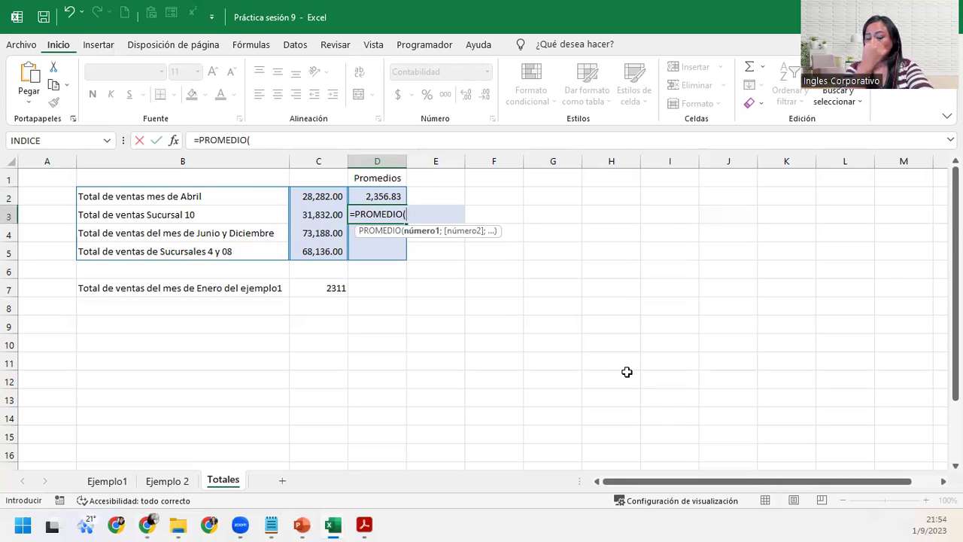
{"action": "type", "text": "suc"}
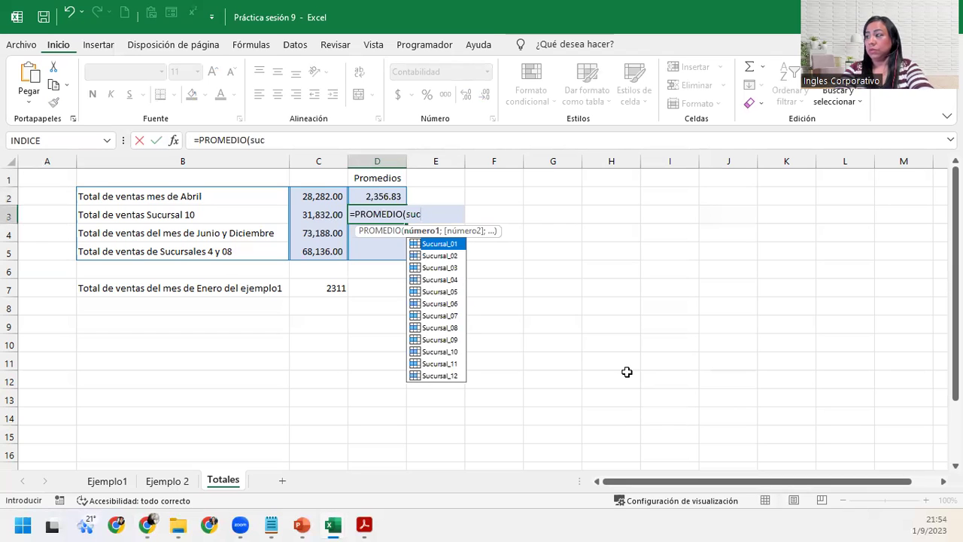
{"action": "key", "text": "Down"}
{"action": "key", "text": "Down"}
{"action": "key", "text": "Down"}
{"action": "key", "text": "Down"}
{"action": "key", "text": "Down"}
{"action": "key", "text": "Down"}
{"action": "key", "text": "Down"}
{"action": "key", "text": "Down"}
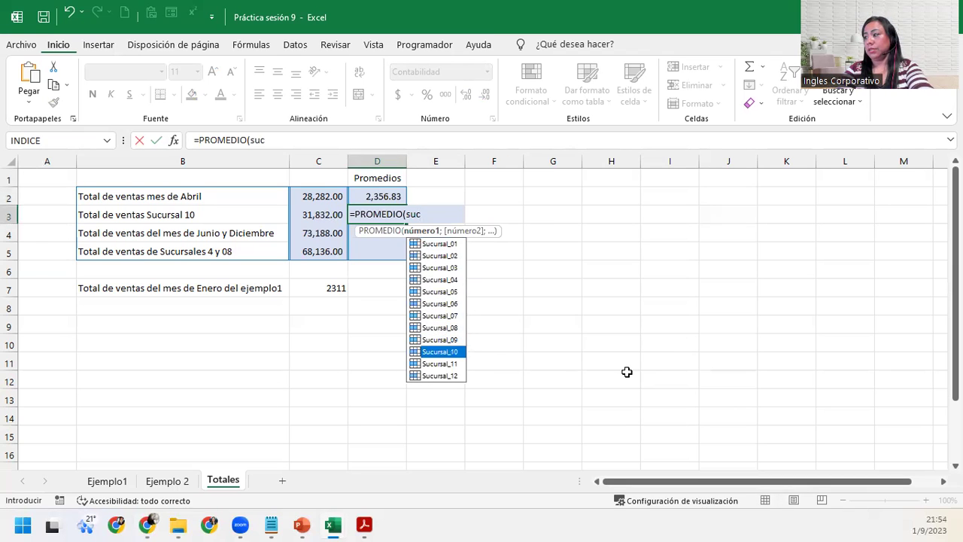
{"action": "key", "text": "Tab"}
{"action": "type", "text": ")"}
{"action": "key", "text": "ctrl+Return"}
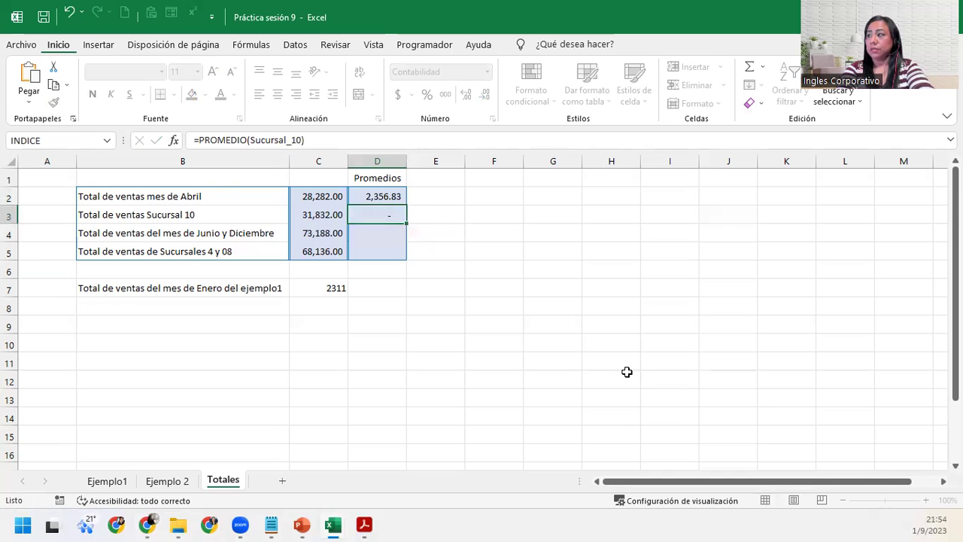
{"action": "key", "text": "Return"}
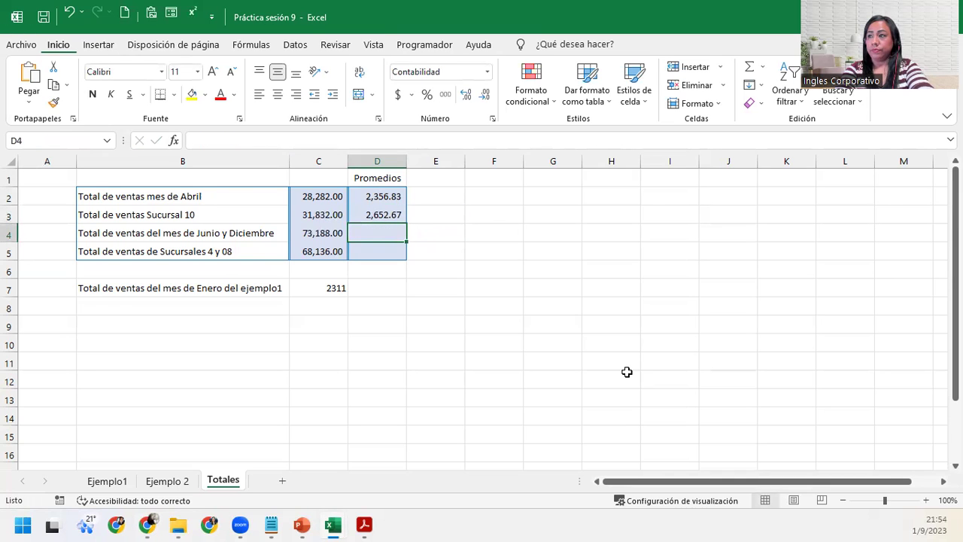
{"action": "key", "text": "shift+Tab"}
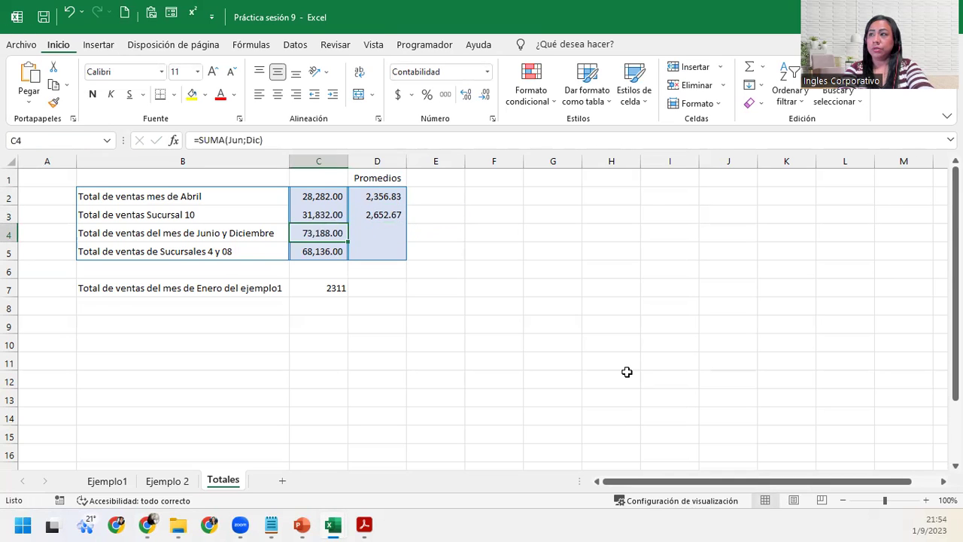
{"action": "key", "text": "Return"}
{"action": "key", "text": "shift+Return"}
{"action": "key", "text": "Return"}
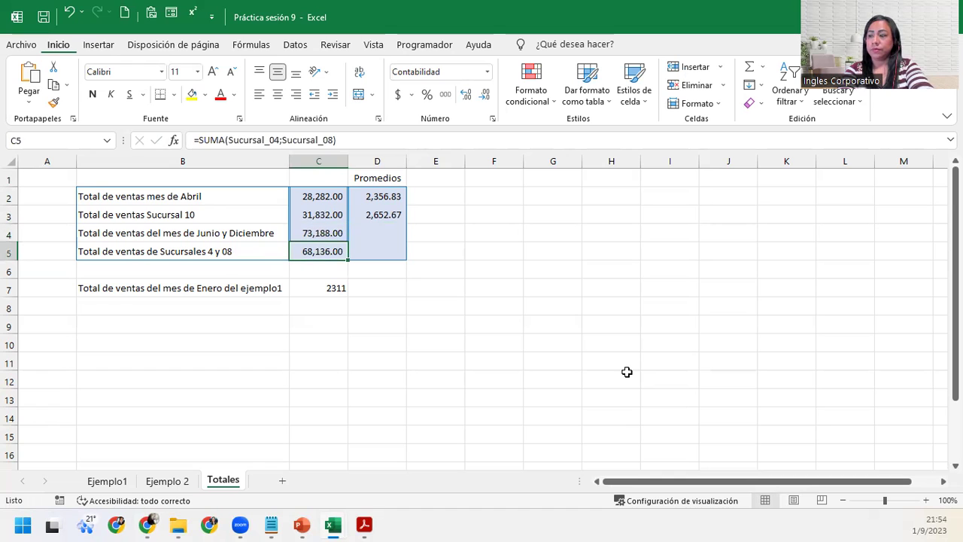
{"action": "key", "text": "shift+Return"}
{"action": "key", "text": "Tab"}
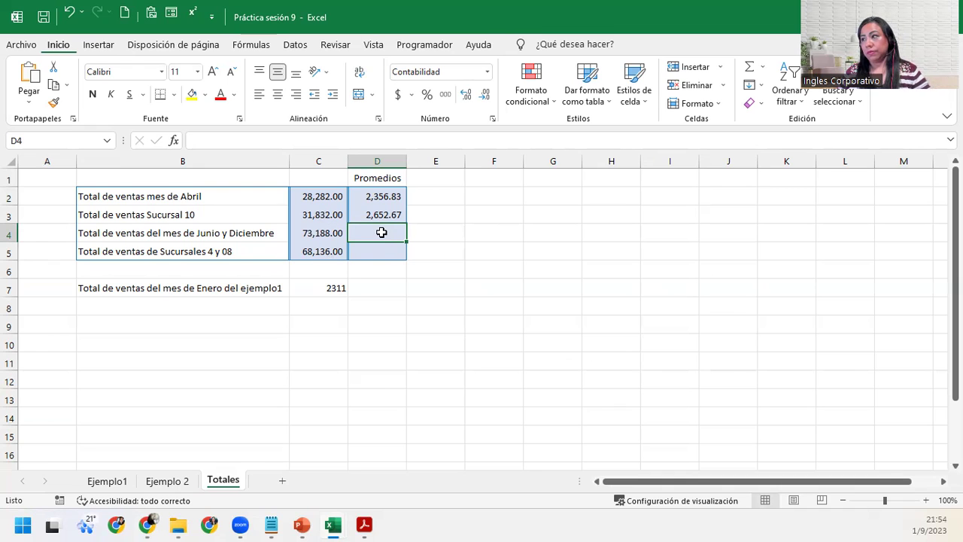
- Enter =PROMEDIO(Jun;Dic) in D4 for the June and December average
{"action": "type", "text": "="}
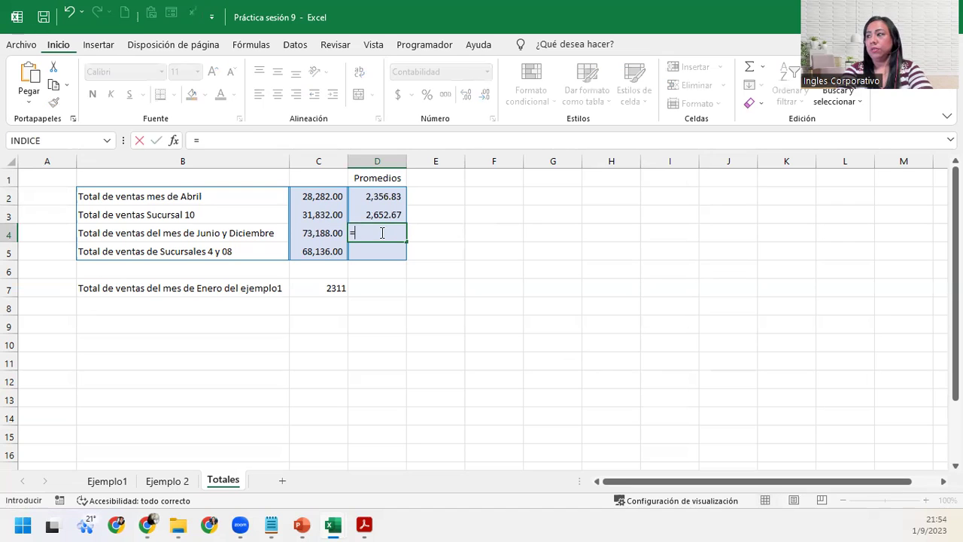
{"action": "type", "text": "prome"}
{"action": "key", "text": "Tab"}
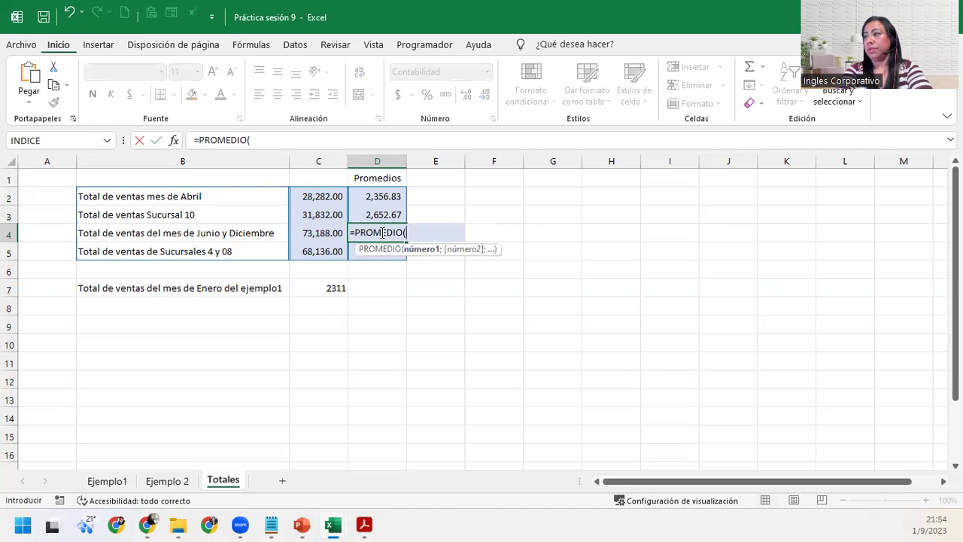
{"action": "type", "text": "Jun;"}
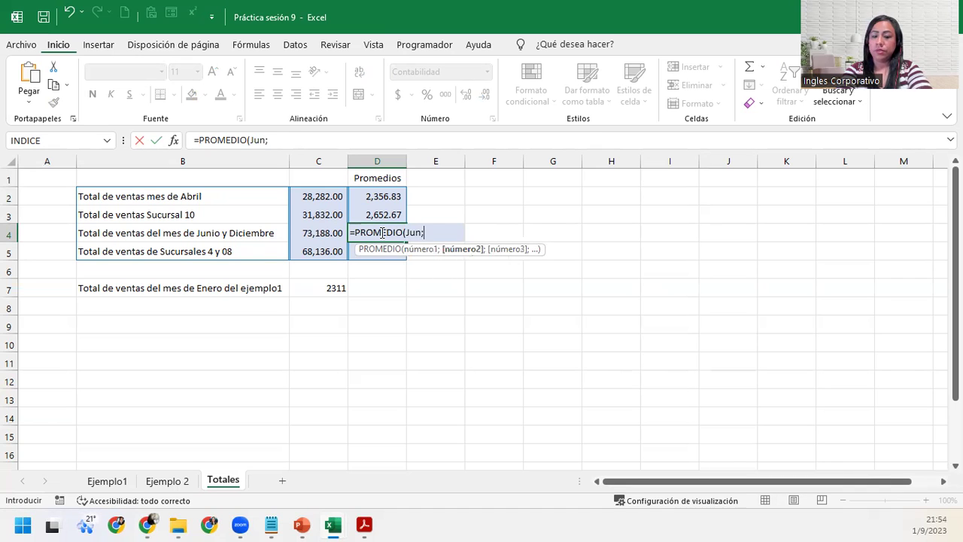
{"action": "type", "text": "dic"}
{"action": "key", "text": "Tab"}
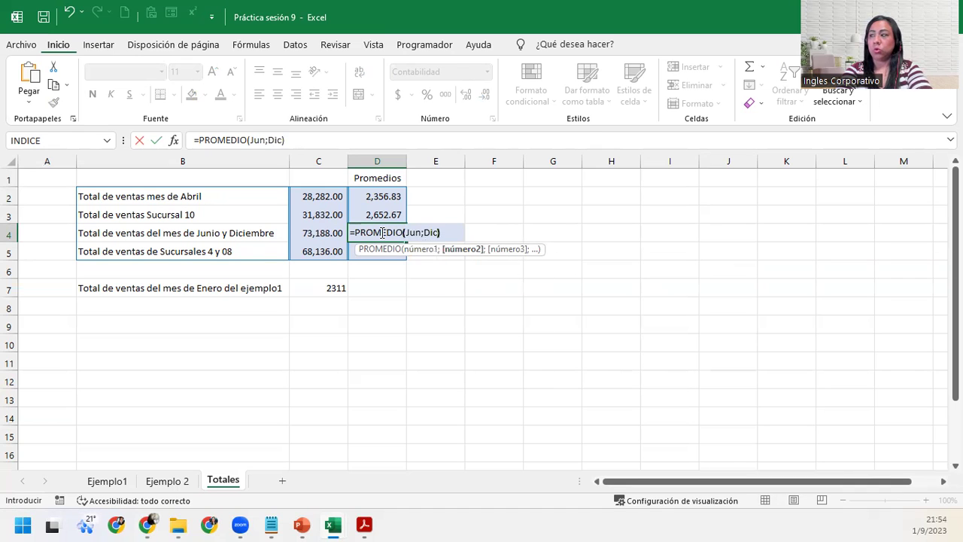
{"action": "key", "text": "Return"}
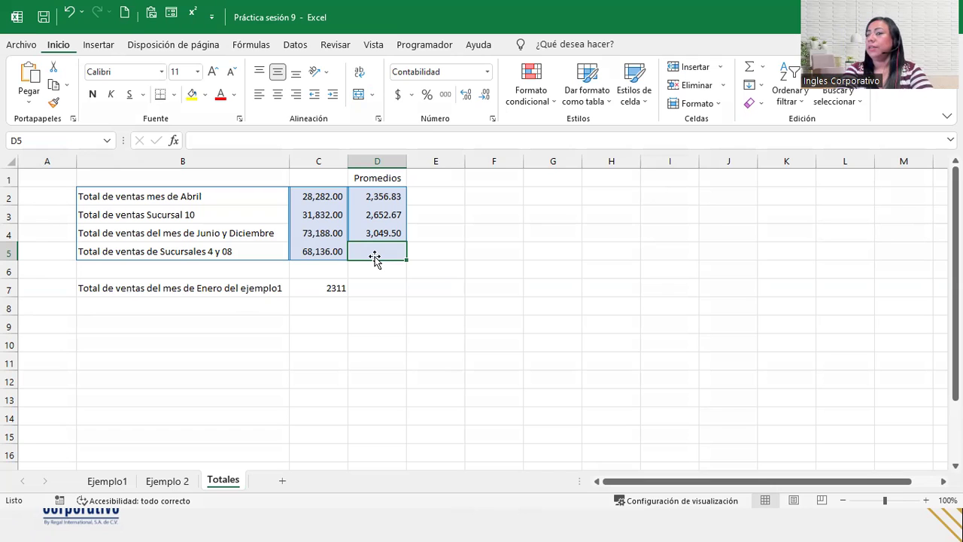
- Enter =PROMEDIO(Sucursal_04;Sucursal_08) in D5 for the two branches' average
{"action": "type", "text": "=prom"}
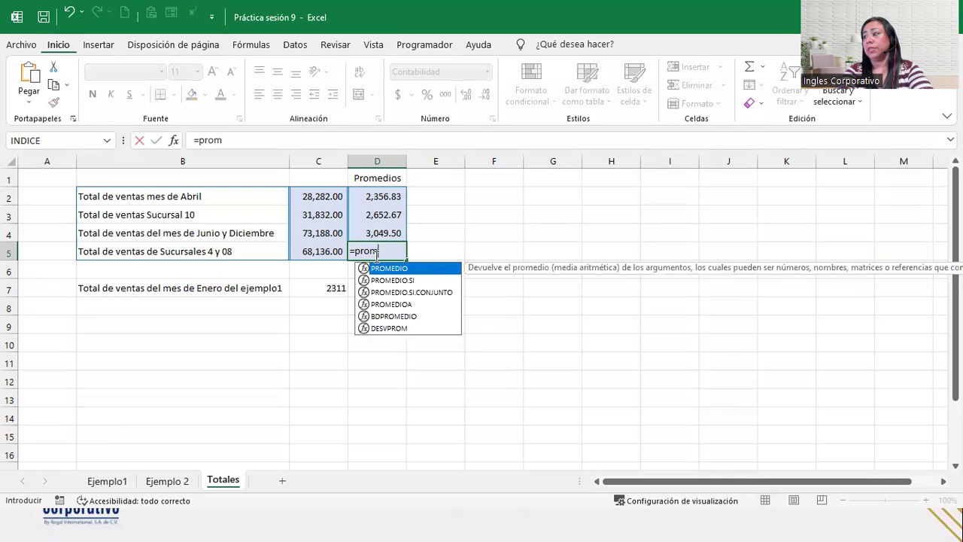
{"action": "key", "text": "Tab"}
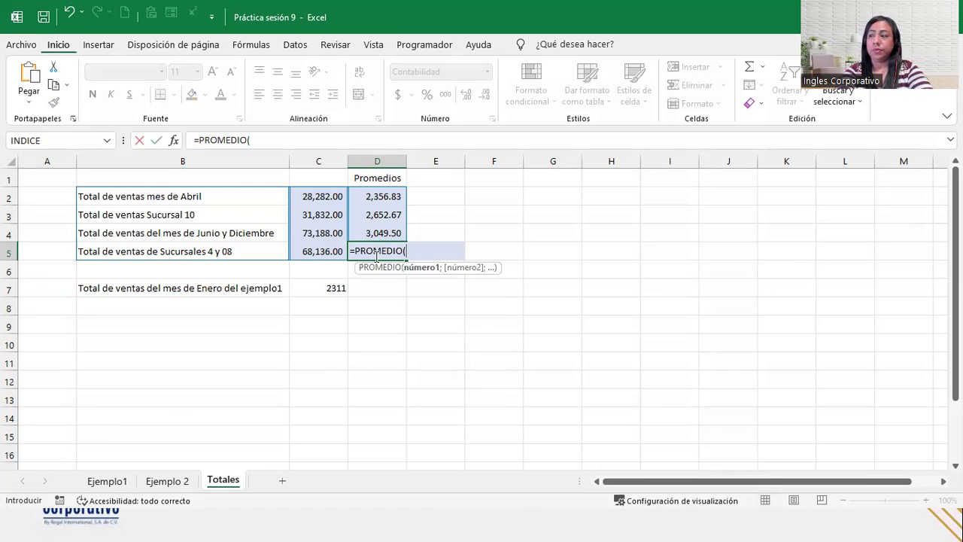
{"action": "type", "text": "suc"}
{"action": "key", "text": "Down"}
{"action": "key", "text": "Down"}
{"action": "key", "text": "Down"}
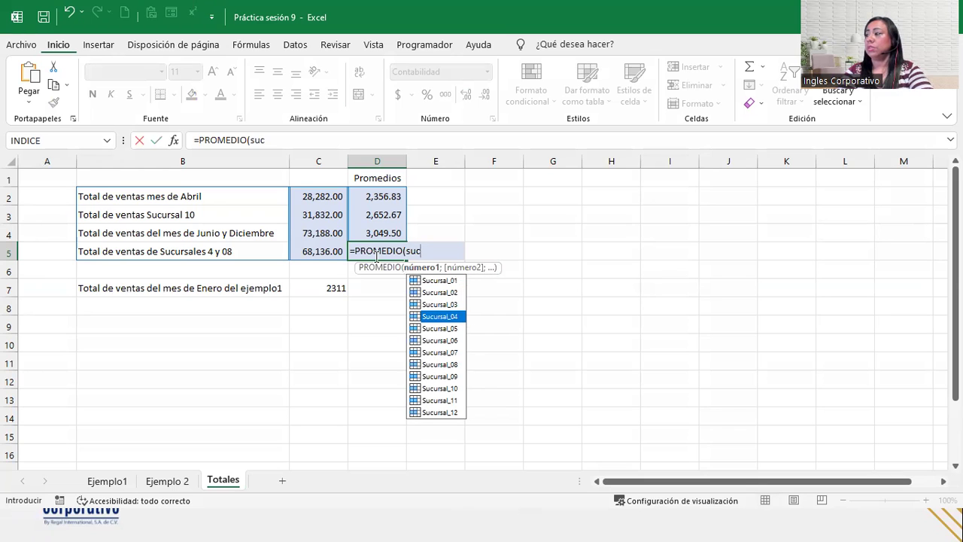
{"action": "type", "text": ";suc"}
{"action": "key", "text": "Down"}
{"action": "key", "text": "Down"}
{"action": "key", "text": "Down"}
{"action": "key", "text": "Down"}
{"action": "key", "text": "Down"}
{"action": "key", "text": "Down"}
{"action": "key", "text": "Tab"}
{"action": "type", "text": ")"}
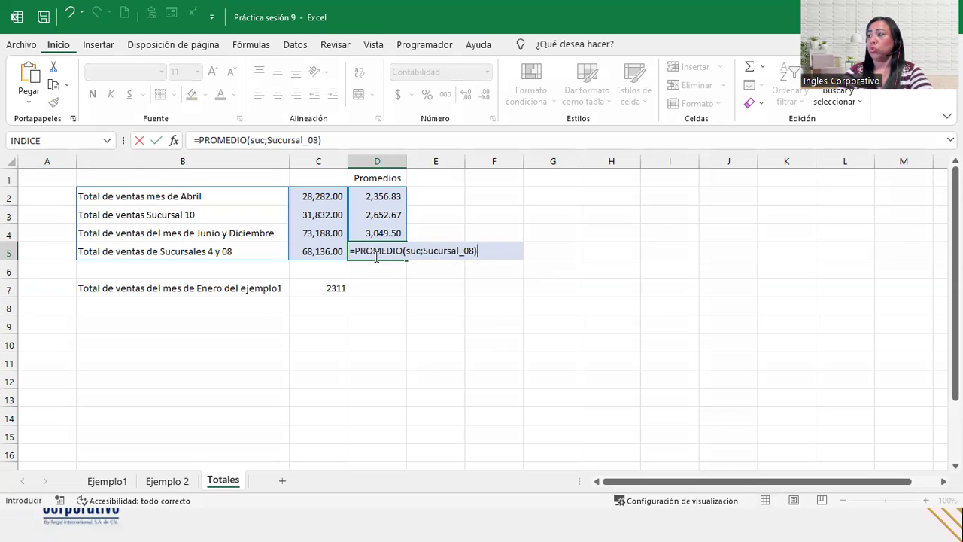
{"action": "key", "text": "Left"}
{"action": "key", "text": "Left"}
{"action": "key", "text": "Right"}
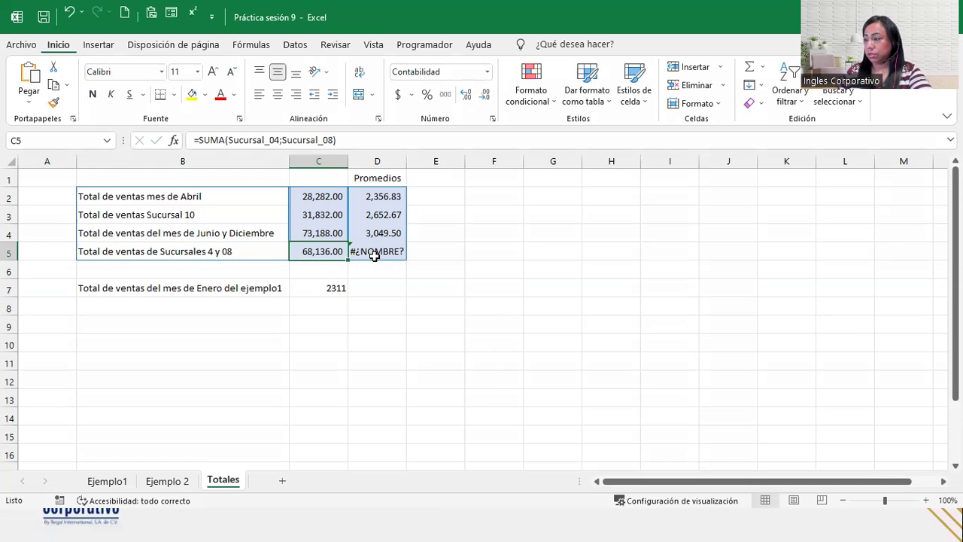
- Fix the misspelled Sucursal_04 name in D5 so the #¿NOMBRE? error becomes 2,839.00
{"action": "double_click", "coordinate": [371, 249]}
{"action": "left_click", "coordinate": [422, 251]}
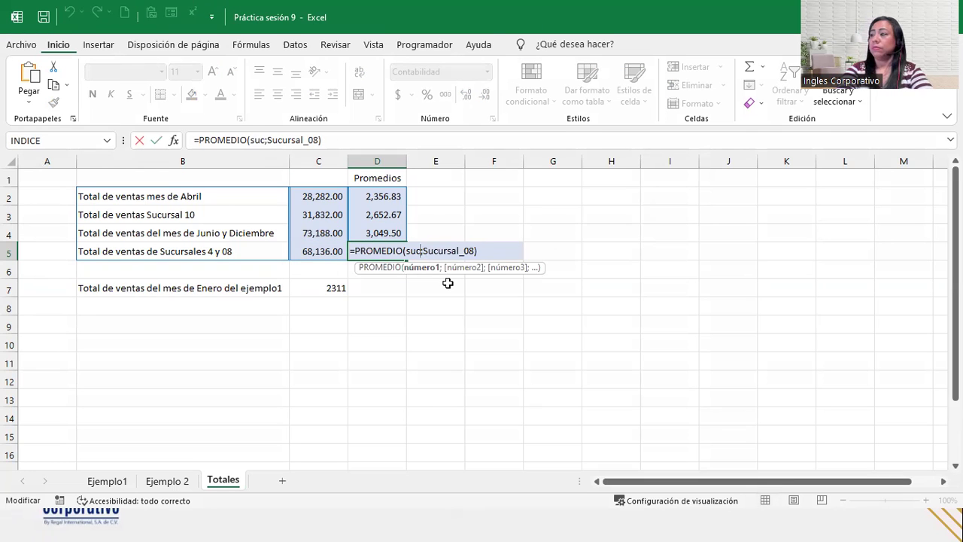
{"action": "key", "text": "BackSpace"}
{"action": "key", "text": "Down"}
{"action": "key", "text": "Down"}
{"action": "key", "text": "Down"}
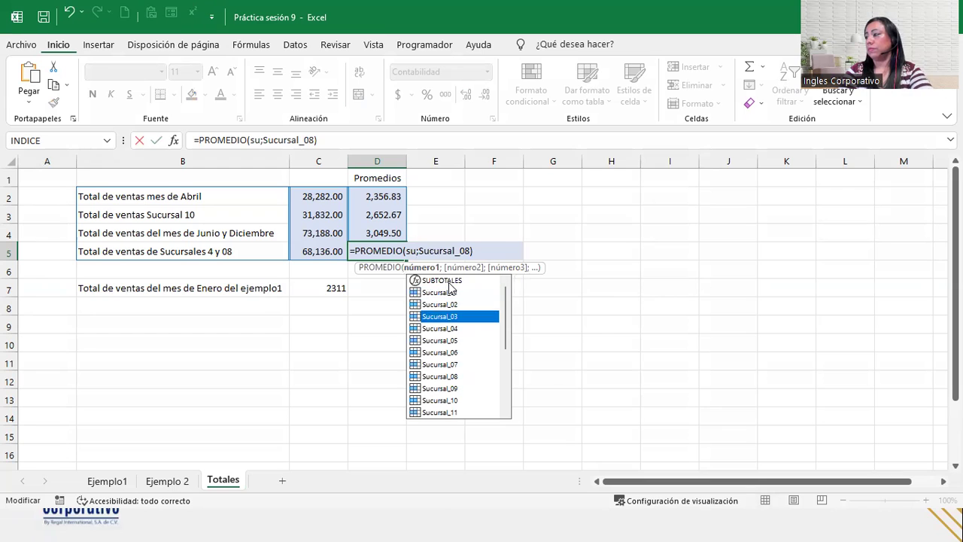
{"action": "key", "text": "Down"}
{"action": "key", "text": "Tab"}
{"action": "key", "text": "Return"}
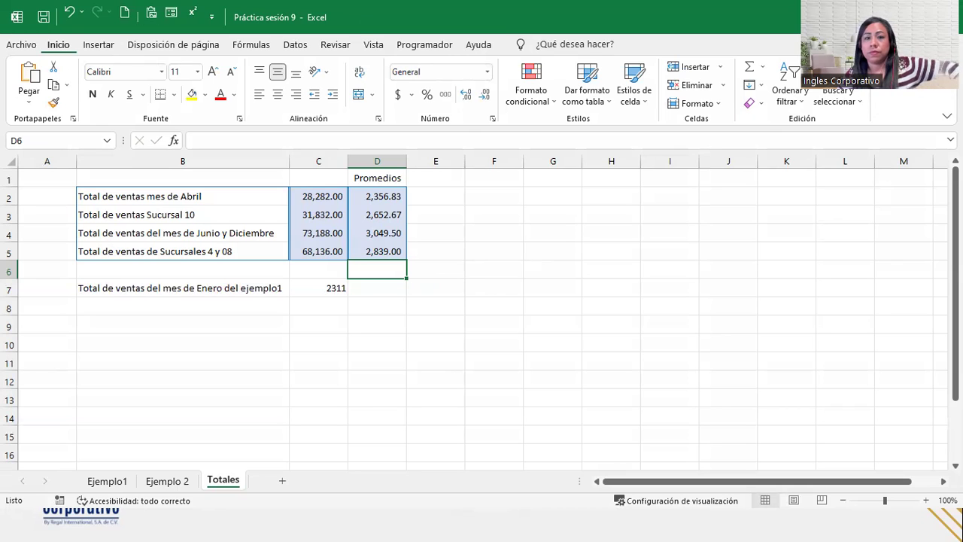
{"action": "key", "text": "alt+Tab"}
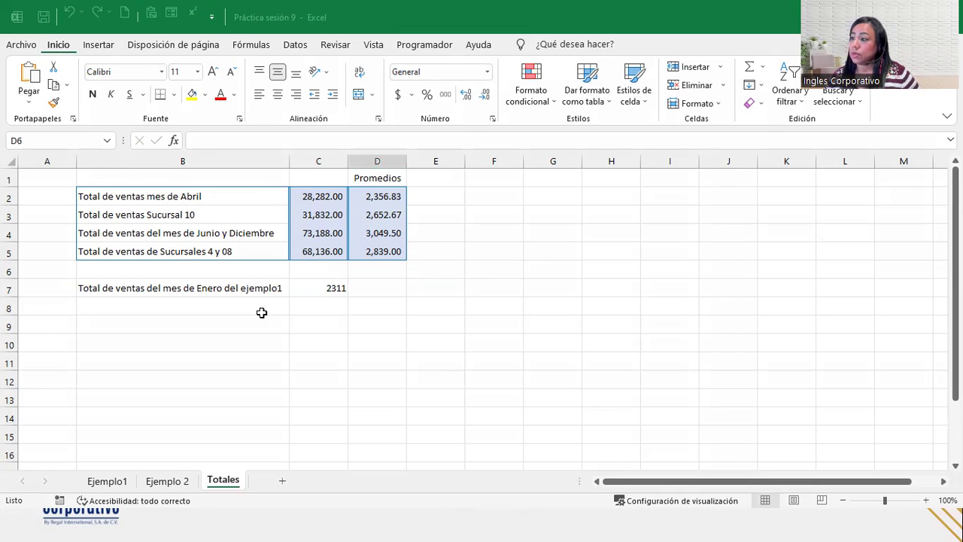
{"action": "left_click", "coordinate": [366, 209]}
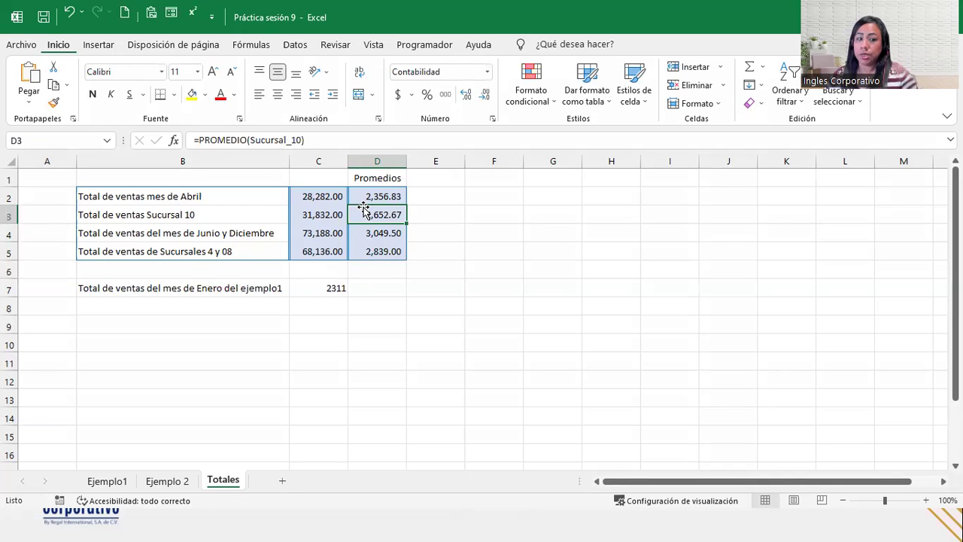
{"action": "left_click", "coordinate": [320, 294]}
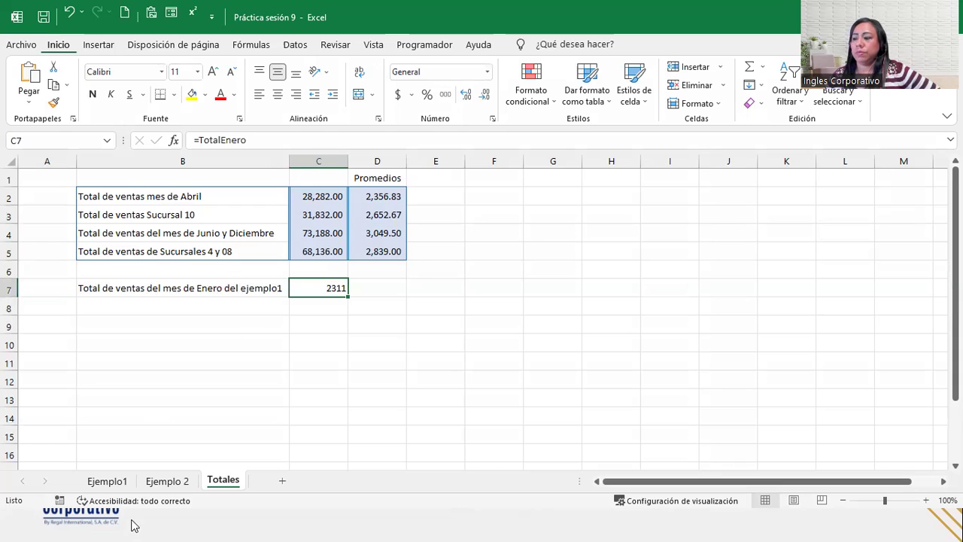
{"action": "left_click", "coordinate": [106, 480]}
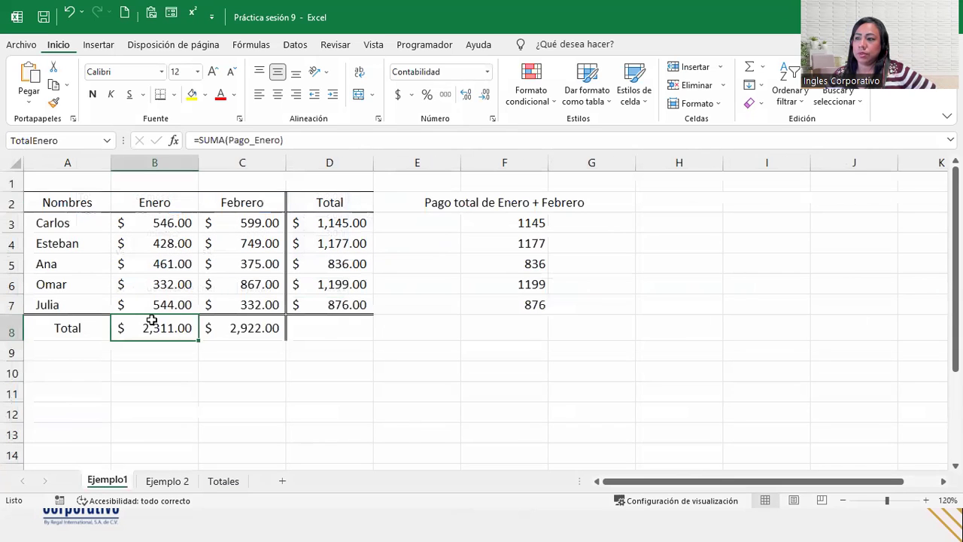
{"action": "left_click", "coordinate": [216, 323]}
{"action": "left_click", "coordinate": [166, 483]}
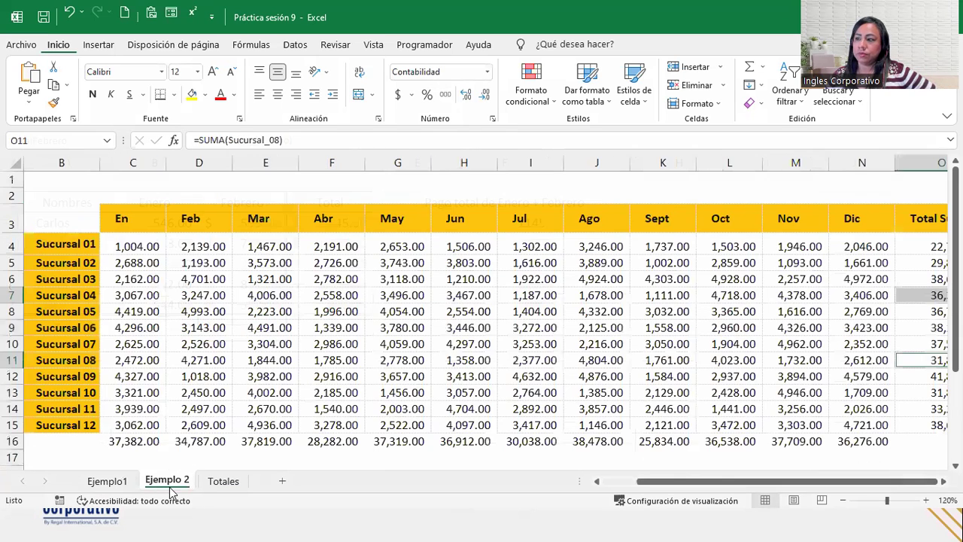
{"action": "left_click", "coordinate": [222, 481]}
{"action": "left_click", "coordinate": [340, 219]}
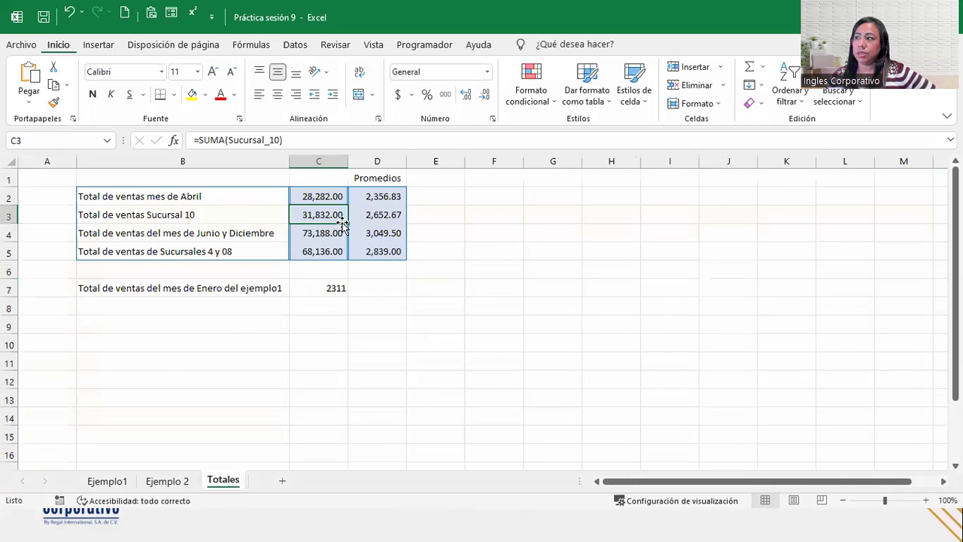
{"action": "left_click", "coordinate": [309, 198]}
{"action": "left_click", "coordinate": [307, 216]}
{"action": "left_click", "coordinate": [308, 234]}
{"action": "left_click", "coordinate": [312, 251]}
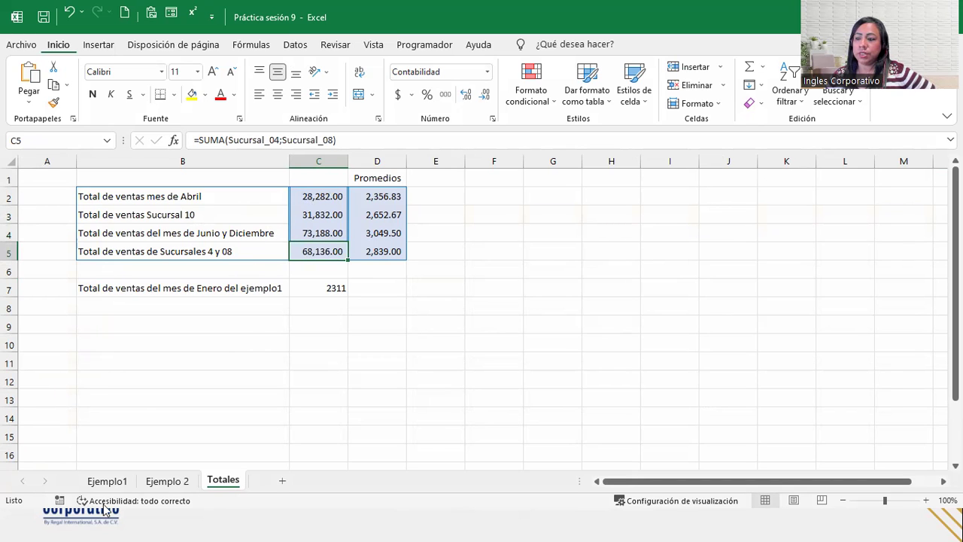
{"action": "left_click", "coordinate": [113, 481]}
{"action": "left_click", "coordinate": [487, 217]}
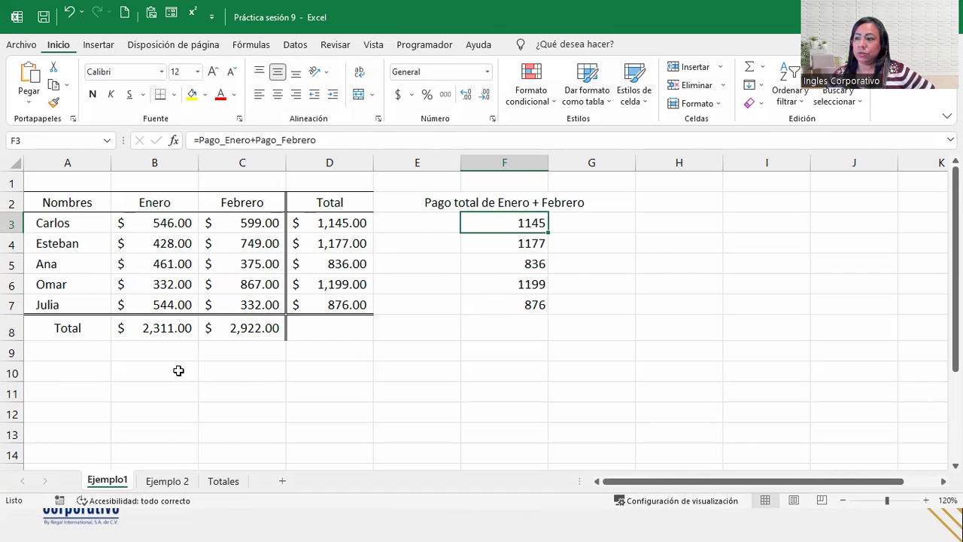
{"action": "left_click", "coordinate": [160, 482]}
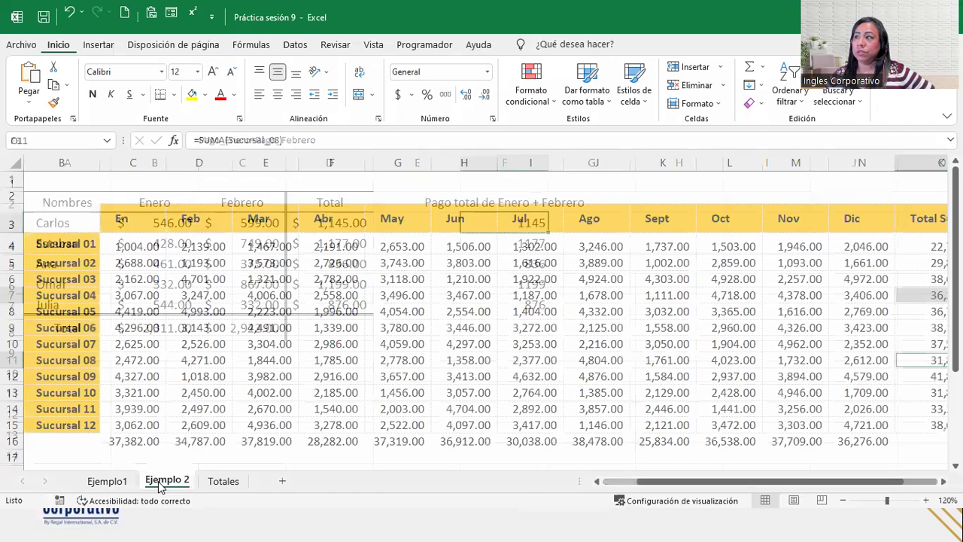
{"action": "left_click", "coordinate": [220, 481]}
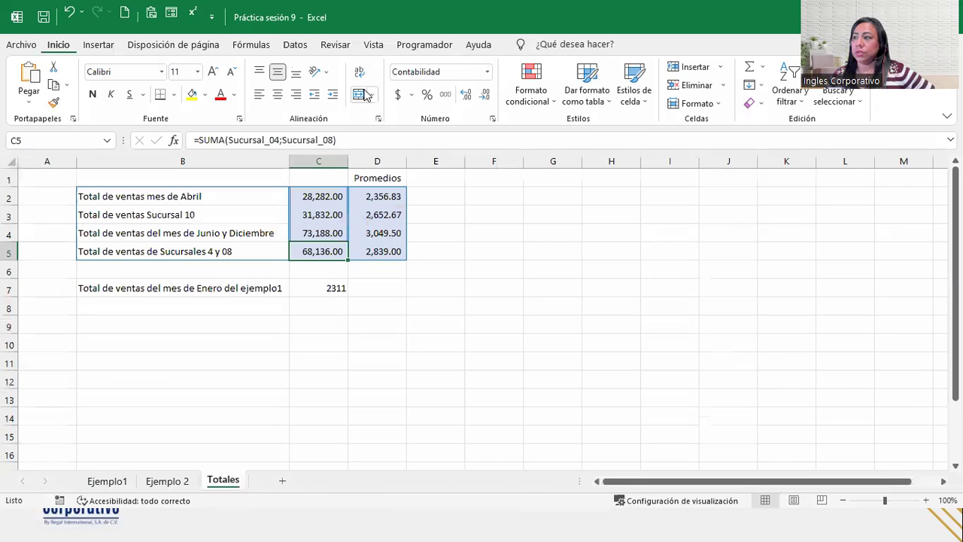
{"action": "left_click", "coordinate": [220, 143]}
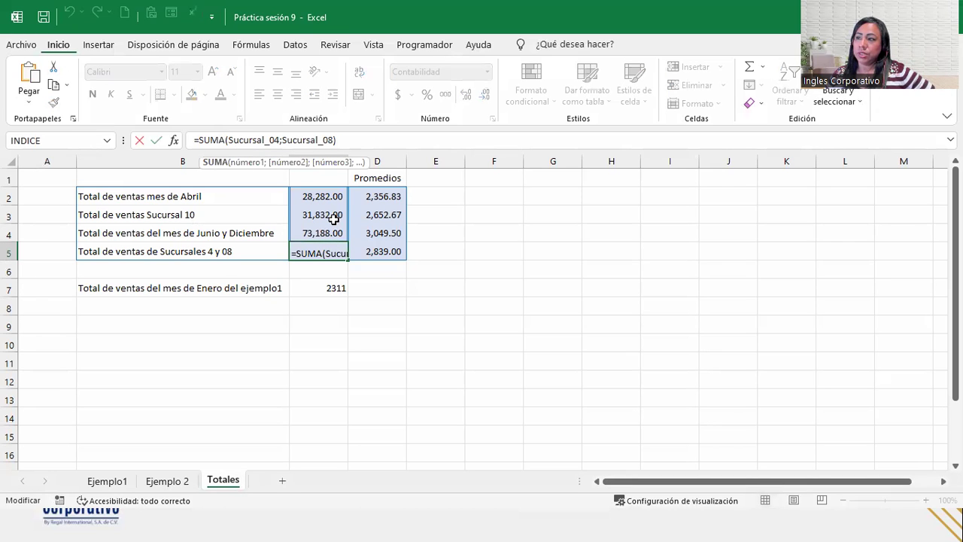
{"action": "key", "text": "Return"}
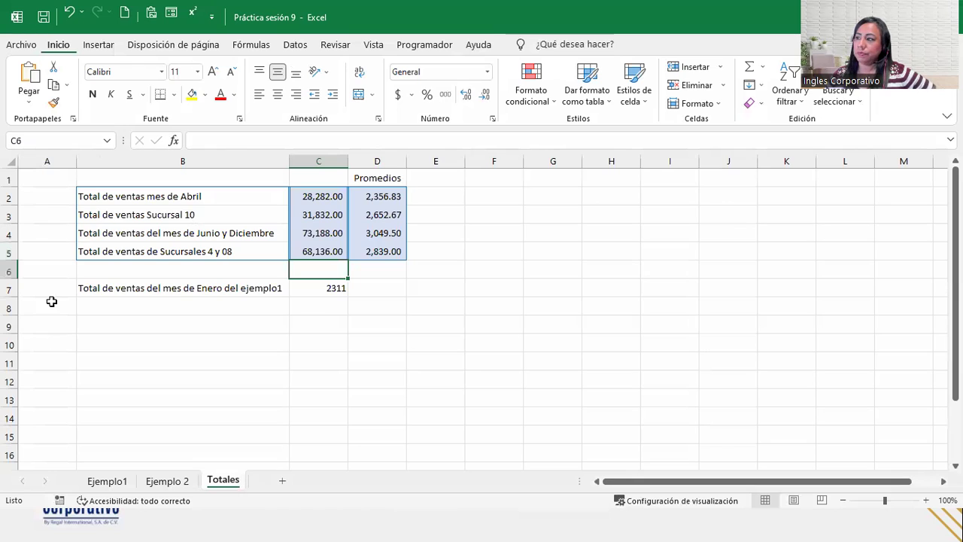
{"action": "left_click", "coordinate": [380, 248]}
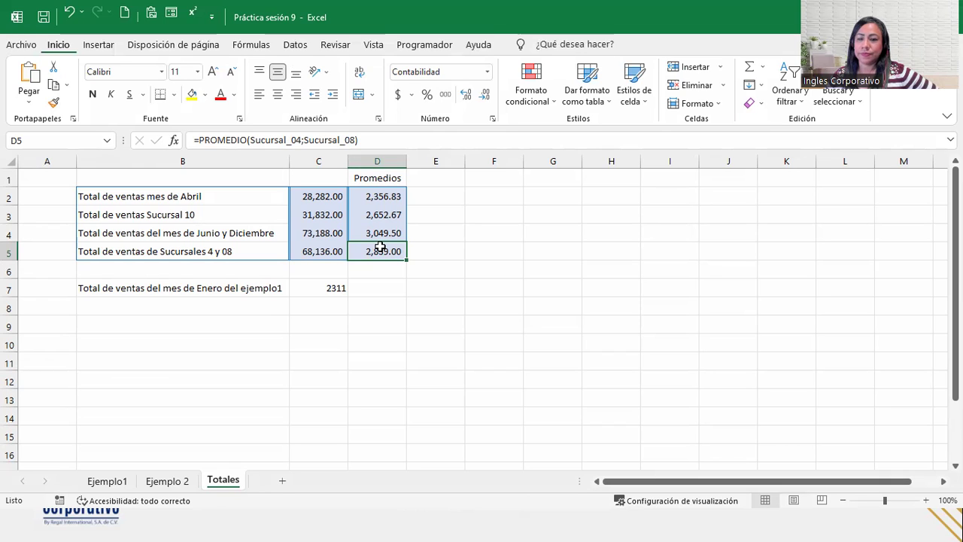
{"action": "left_click", "coordinate": [102, 482]}
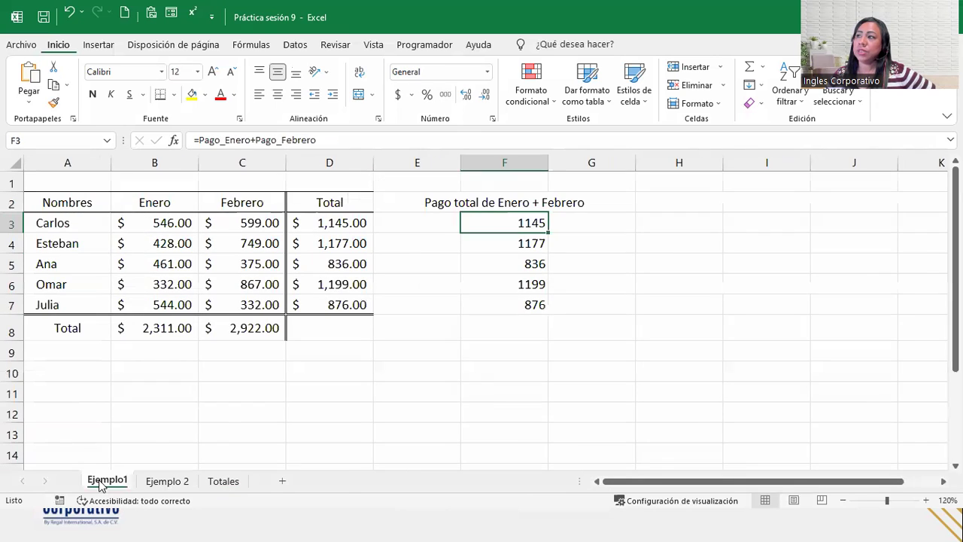
{"action": "left_click", "coordinate": [151, 486]}
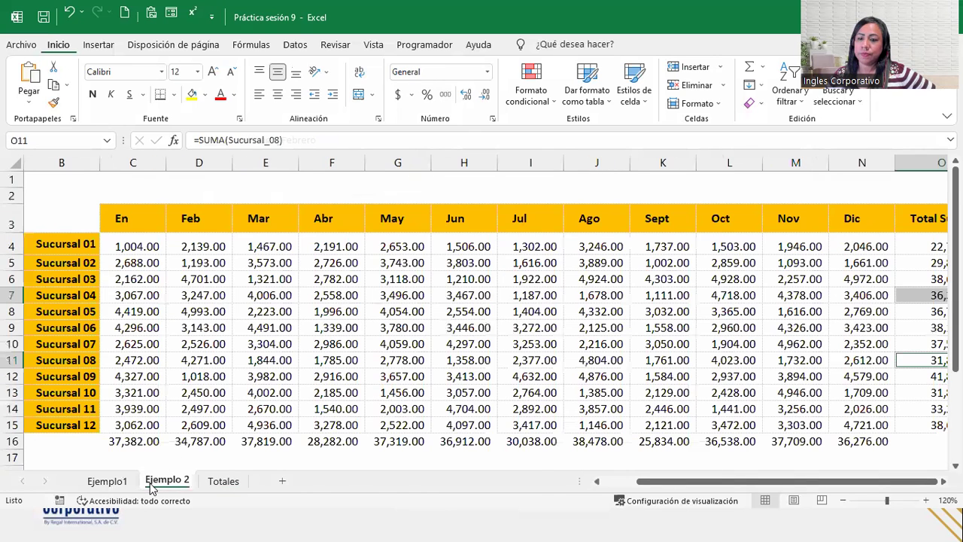
{"action": "left_click", "coordinate": [235, 283]}
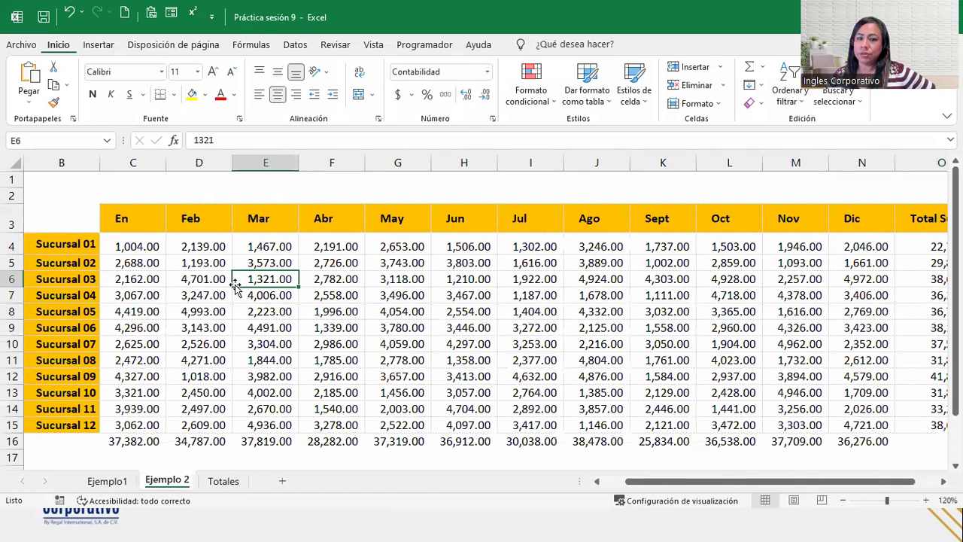
{"action": "scroll", "coordinate": [235, 278], "scroll_direction": "down", "scroll_amount": 2}
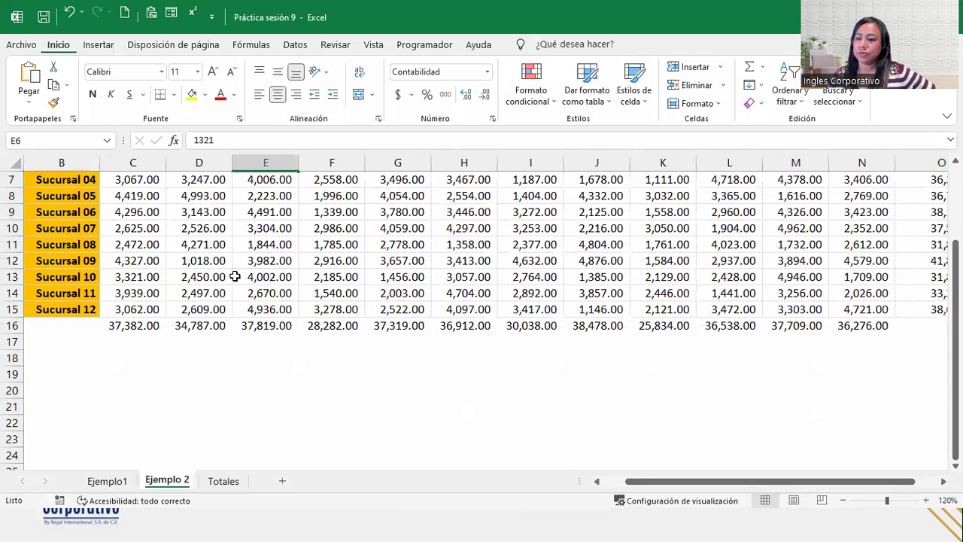
{"action": "scroll", "coordinate": [236, 277], "scroll_direction": "up", "scroll_amount": 2}
{"action": "left_click", "coordinate": [271, 441]}
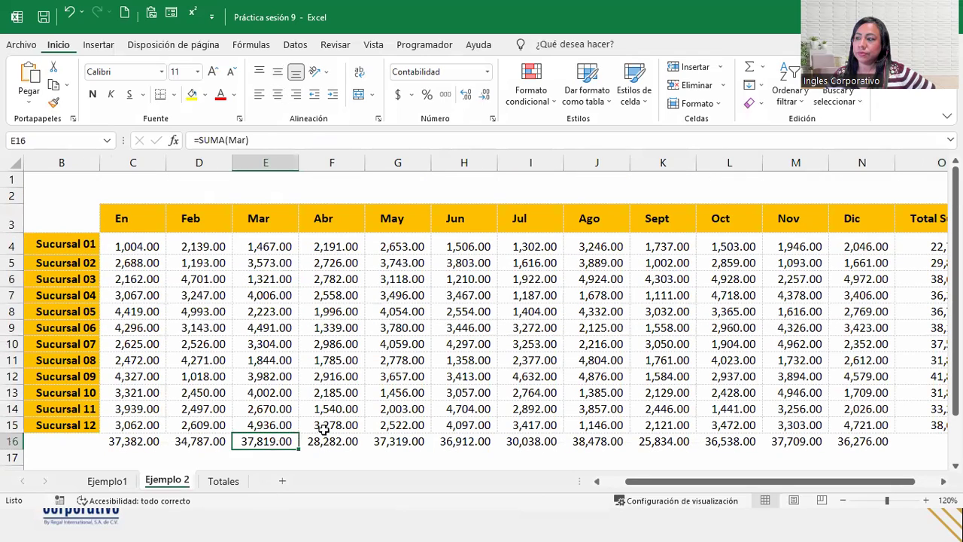
{"action": "left_click", "coordinate": [324, 427]}
{"action": "left_click", "coordinate": [414, 376]}
{"action": "left_click", "coordinate": [415, 311]}
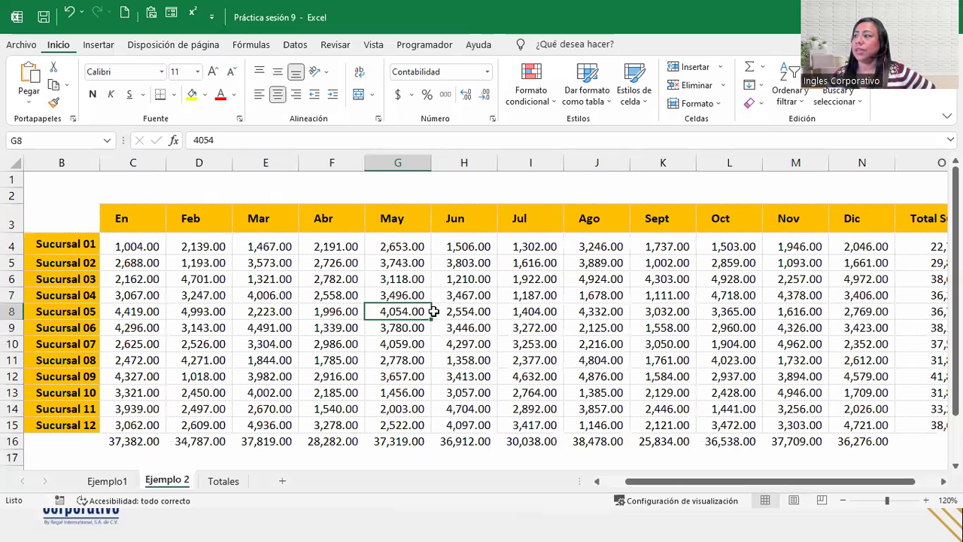
{"action": "left_click", "coordinate": [536, 311]}
{"action": "left_click", "coordinate": [661, 311]}
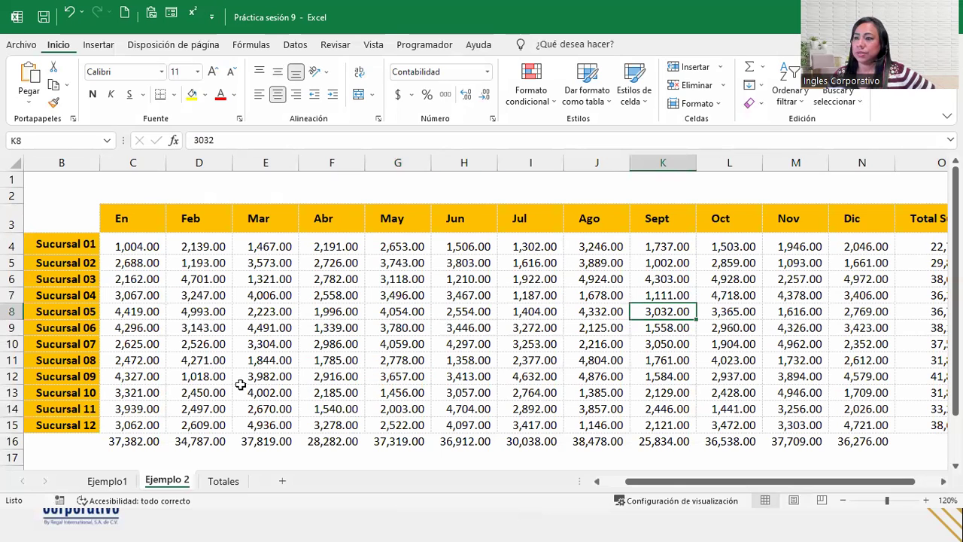
{"action": "left_click", "coordinate": [72, 216]}
{"action": "left_click_drag", "start_coordinate": [72, 217], "coordinate": [886, 417]}
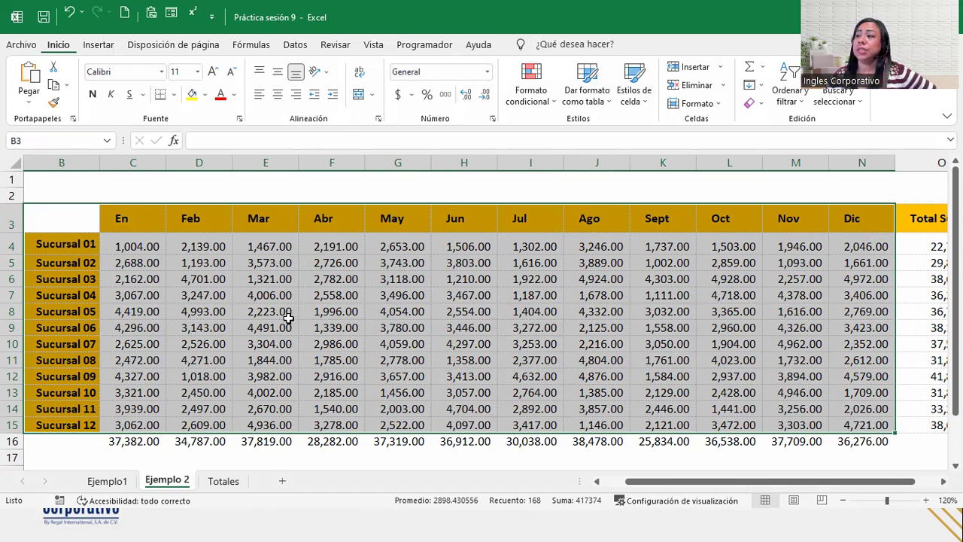
{"action": "left_click", "coordinate": [224, 481]}
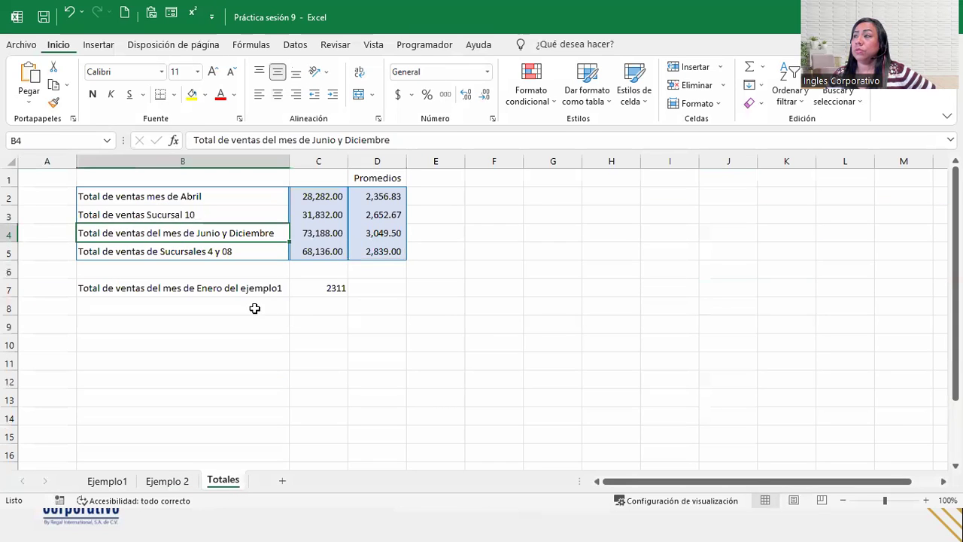
{"action": "left_click", "coordinate": [253, 307]}
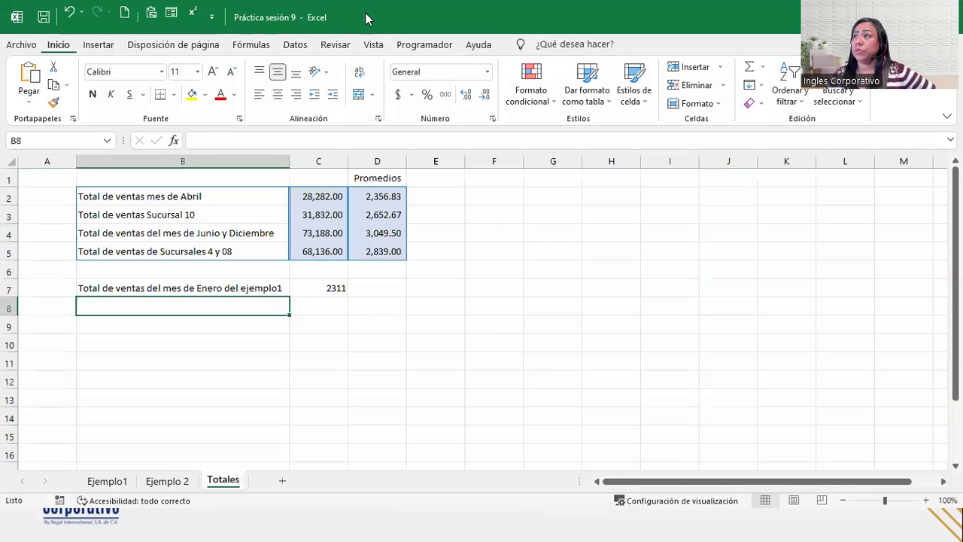
{"action": "left_click", "coordinate": [250, 45]}
- Delete the Pago_Enero name in the Name Manager
{"action": "left_click", "coordinate": [416, 88]}
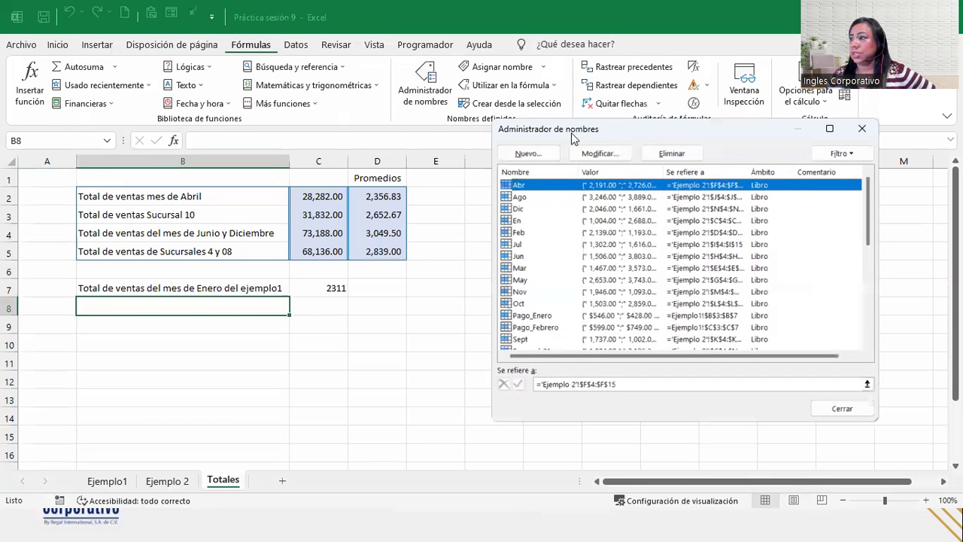
{"action": "left_click_drag", "start_coordinate": [576, 135], "coordinate": [262, 143]}
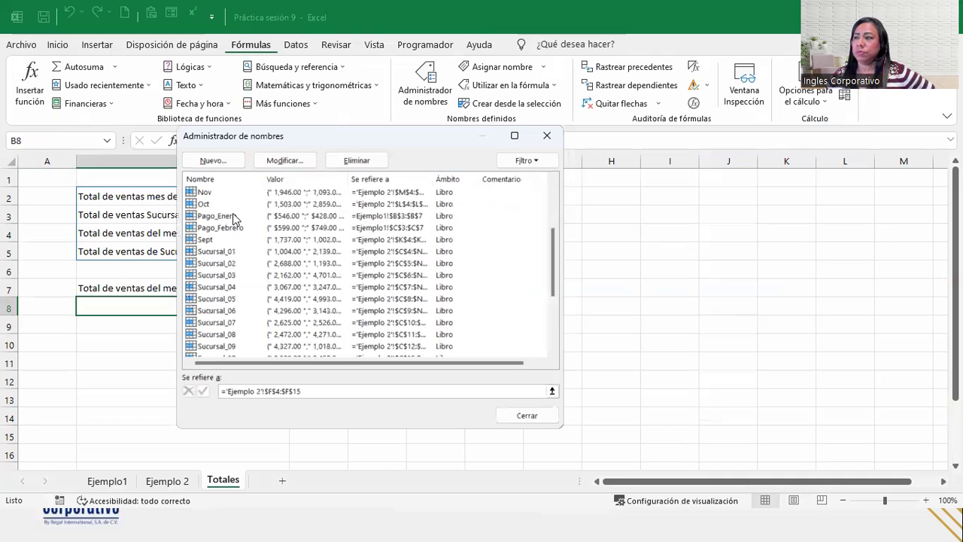
{"action": "left_click", "coordinate": [233, 214]}
{"action": "left_click", "coordinate": [233, 228]}
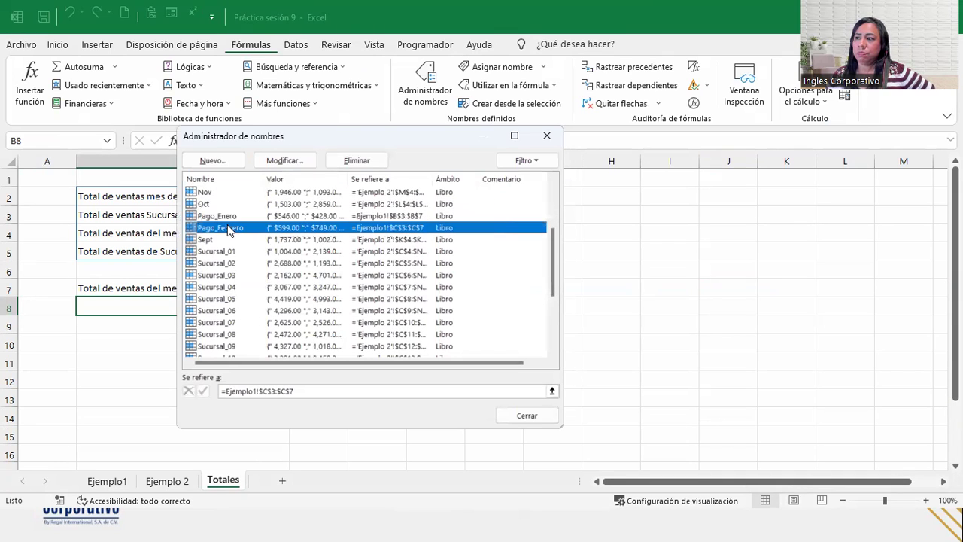
{"action": "left_click", "coordinate": [230, 217]}
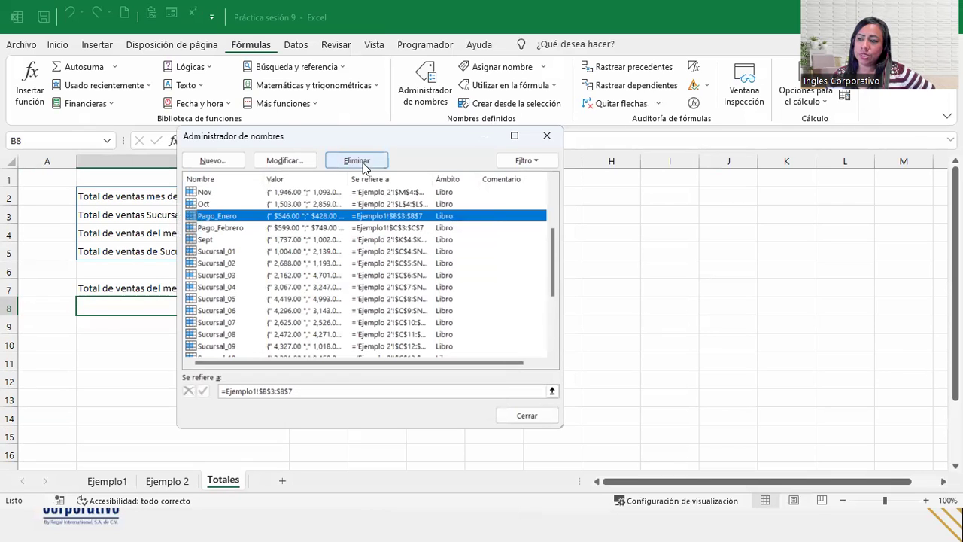
{"action": "left_click", "coordinate": [357, 161]}
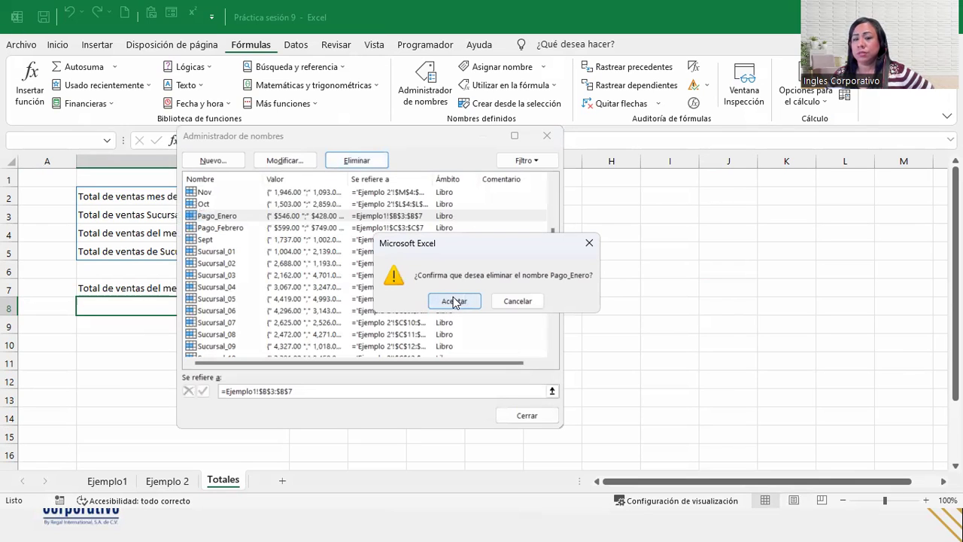
{"action": "left_click", "coordinate": [455, 301]}
- Look over the remaining defined names and close the Name Manager
{"action": "left_click", "coordinate": [220, 217]}
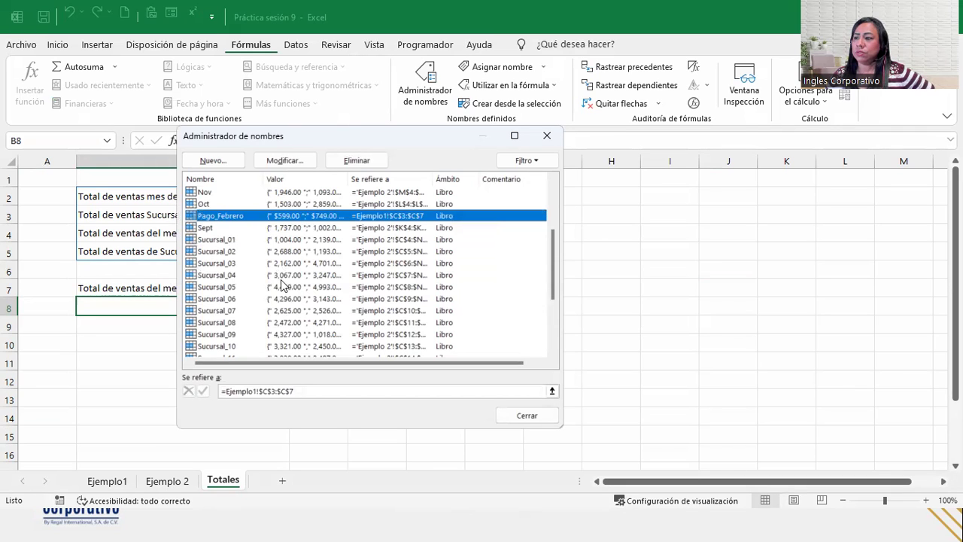
{"action": "scroll", "coordinate": [260, 279], "scroll_direction": "down", "scroll_amount": 3}
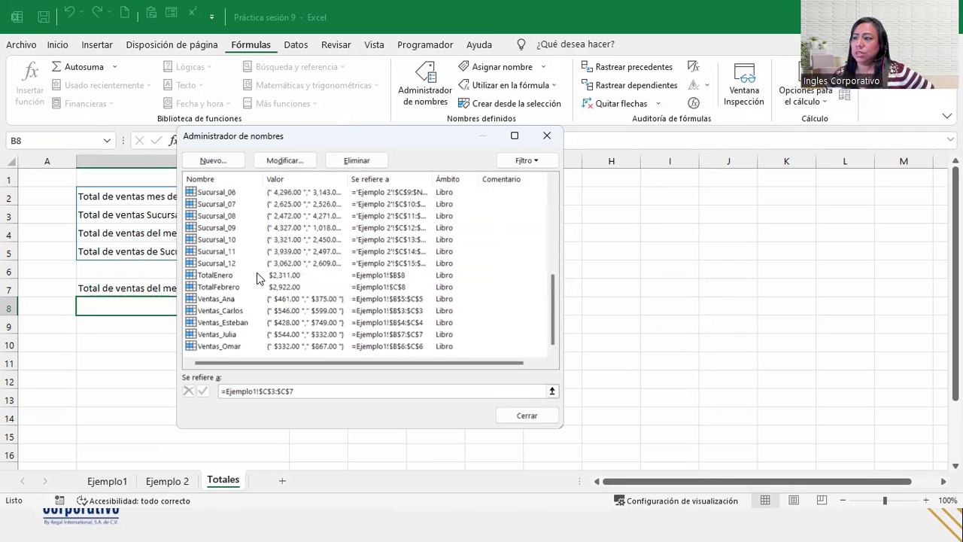
{"action": "scroll", "coordinate": [256, 275], "scroll_direction": "up", "scroll_amount": 6}
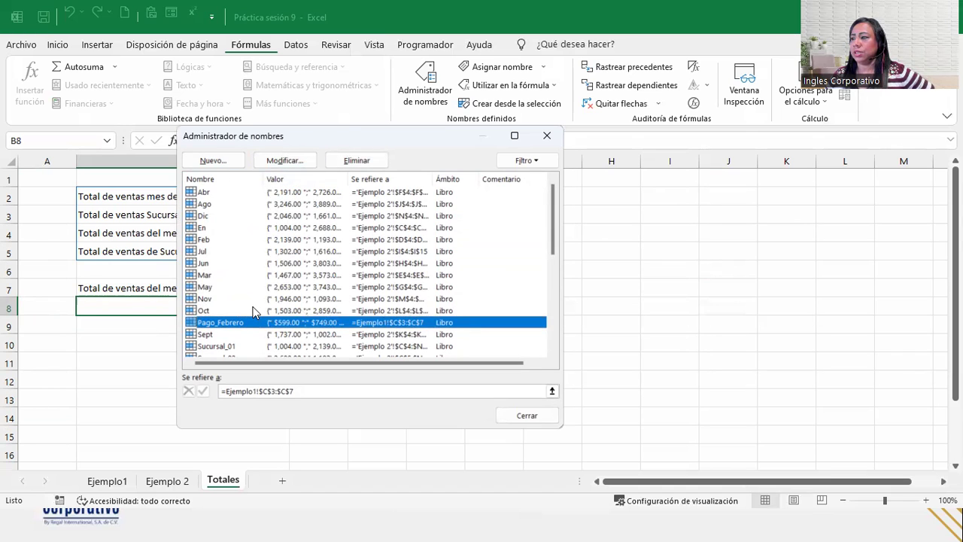
{"action": "scroll", "coordinate": [252, 310], "scroll_direction": "down", "scroll_amount": 6}
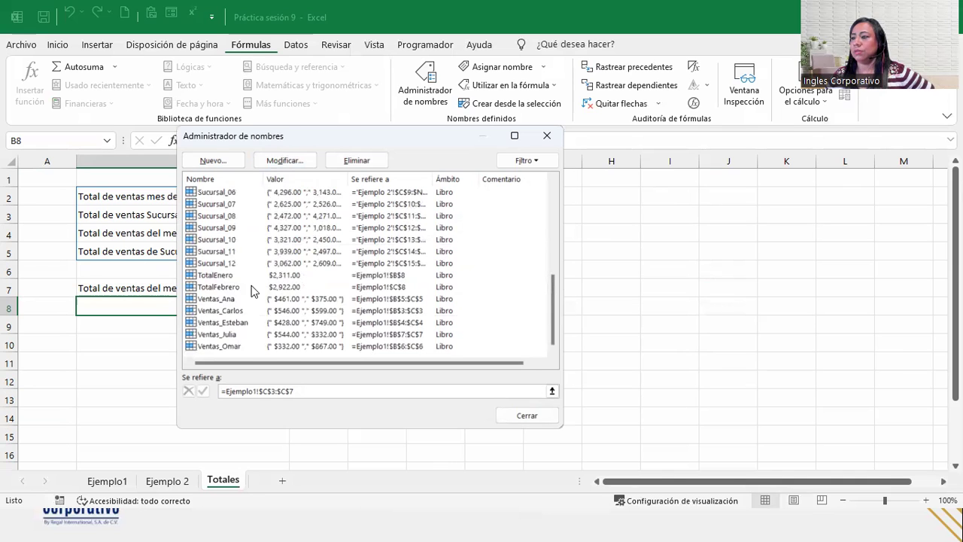
{"action": "scroll", "coordinate": [255, 294], "scroll_direction": "up", "scroll_amount": 5}
{"action": "left_click", "coordinate": [538, 416]}
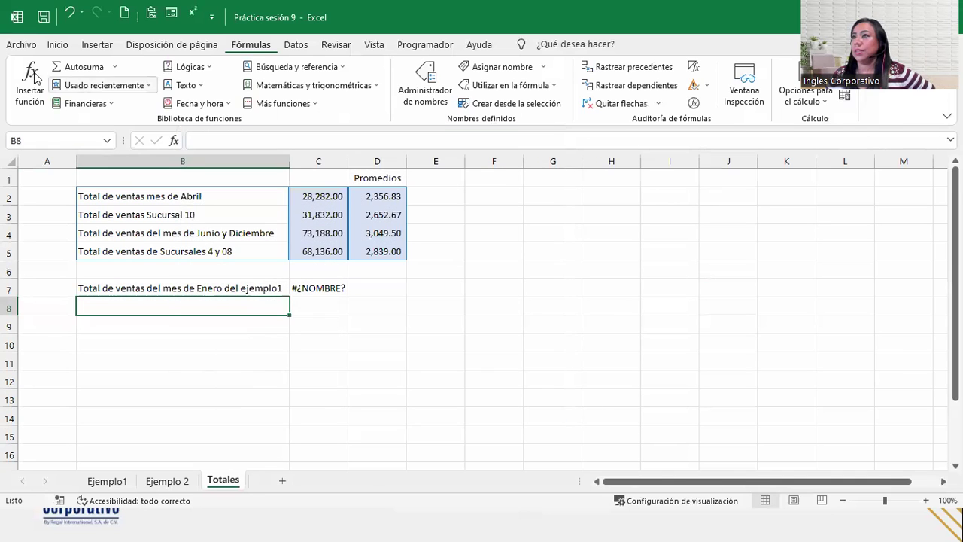
- Undo the name deletion so C7 shows 2311 from =TotalEnero again
{"action": "left_click", "coordinate": [82, 13]}
{"action": "left_click", "coordinate": [86, 28]}
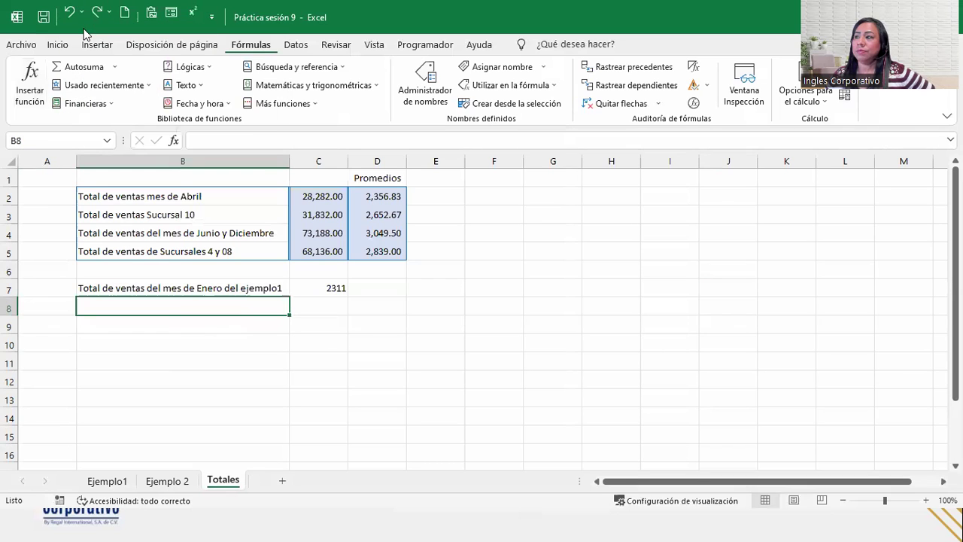
{"action": "left_click", "coordinate": [285, 288]}
{"action": "double_click", "coordinate": [312, 288]}
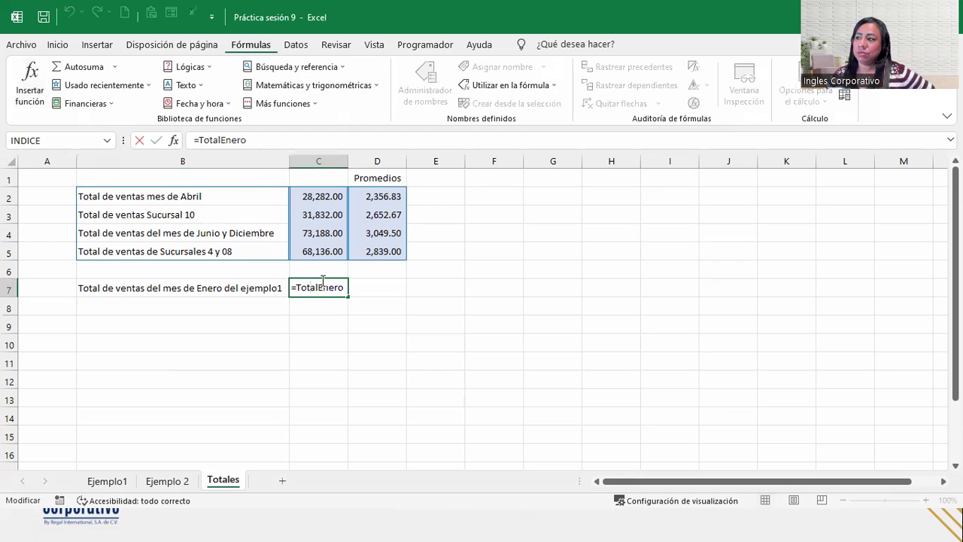
{"action": "key", "text": "Return"}
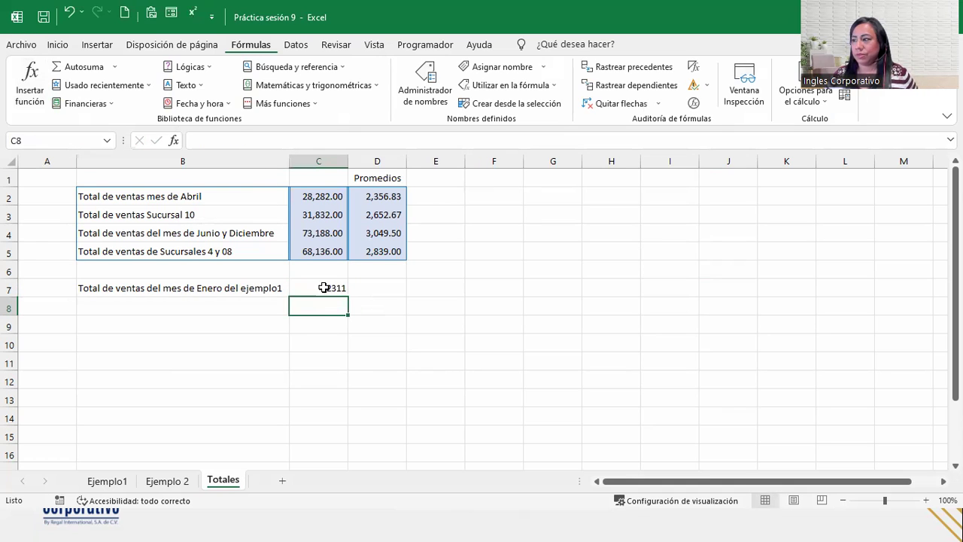
{"action": "left_click", "coordinate": [320, 290]}
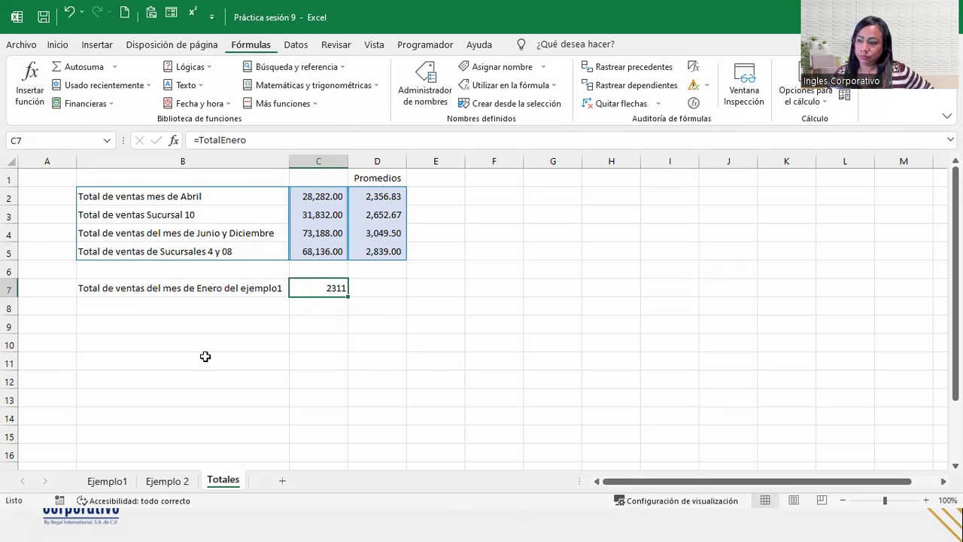
- Review the Ejemplo1 totals in column F, B8 and C8, then go to the Ejemplo 2 sheet
{"action": "left_click", "coordinate": [105, 486]}
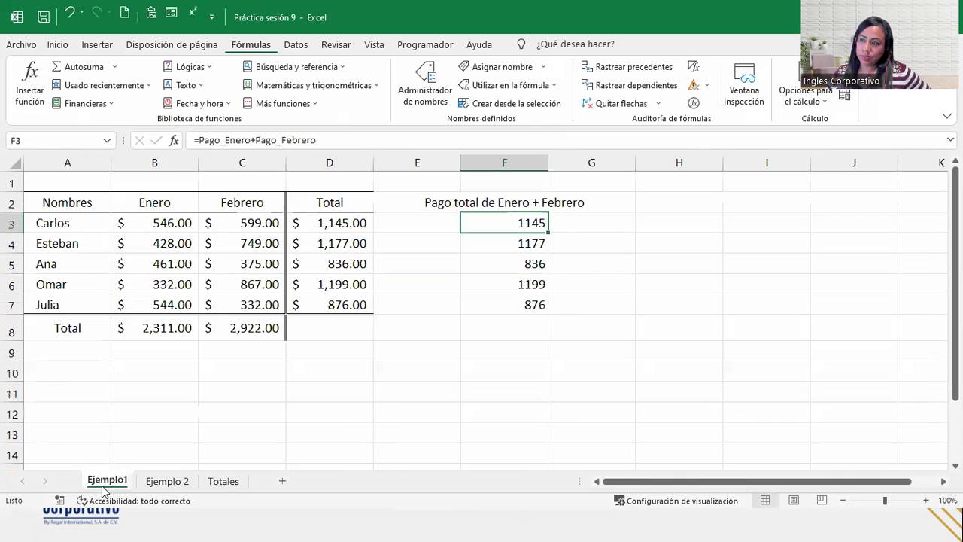
{"action": "left_click", "coordinate": [499, 248]}
{"action": "left_click", "coordinate": [481, 284]}
{"action": "left_click", "coordinate": [170, 329]}
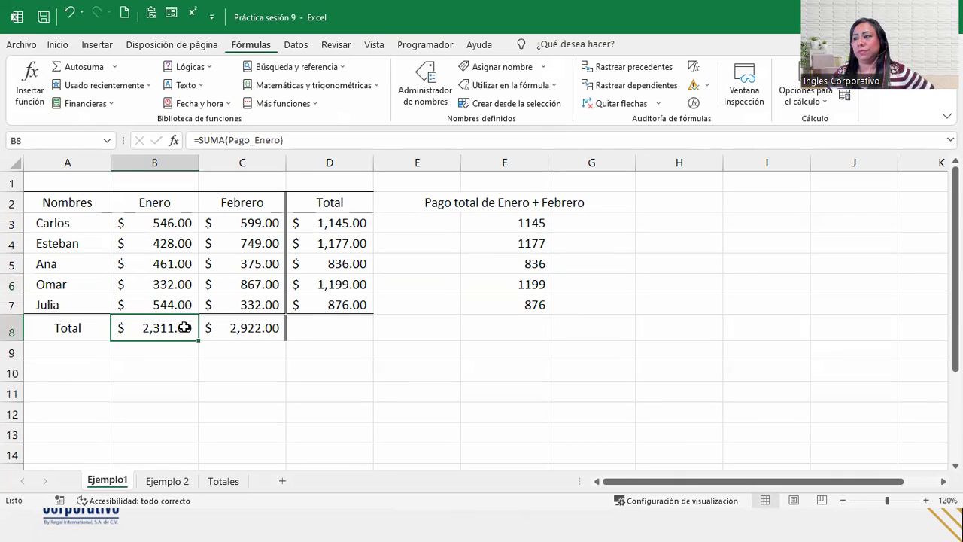
{"action": "left_click", "coordinate": [205, 336]}
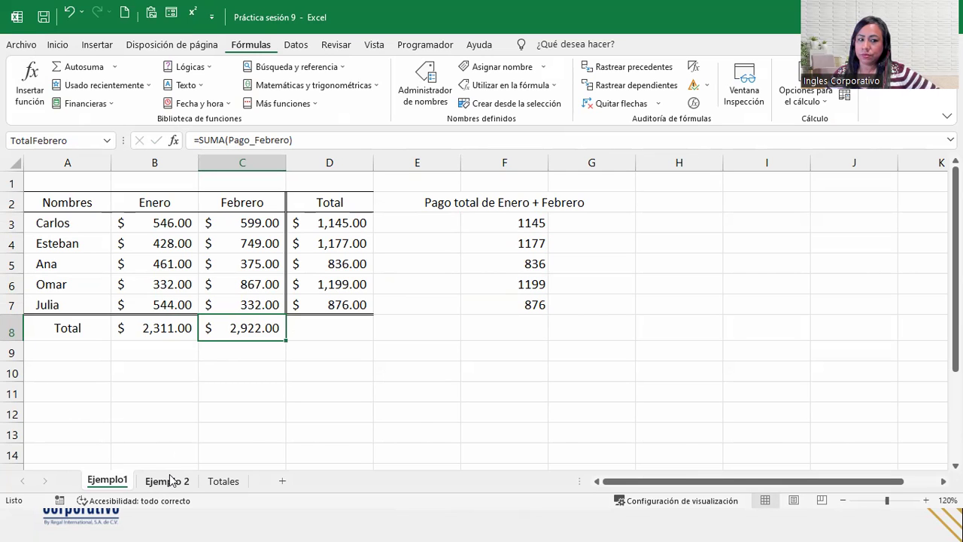
{"action": "left_click", "coordinate": [172, 481]}
{"action": "left_click", "coordinate": [272, 262]}
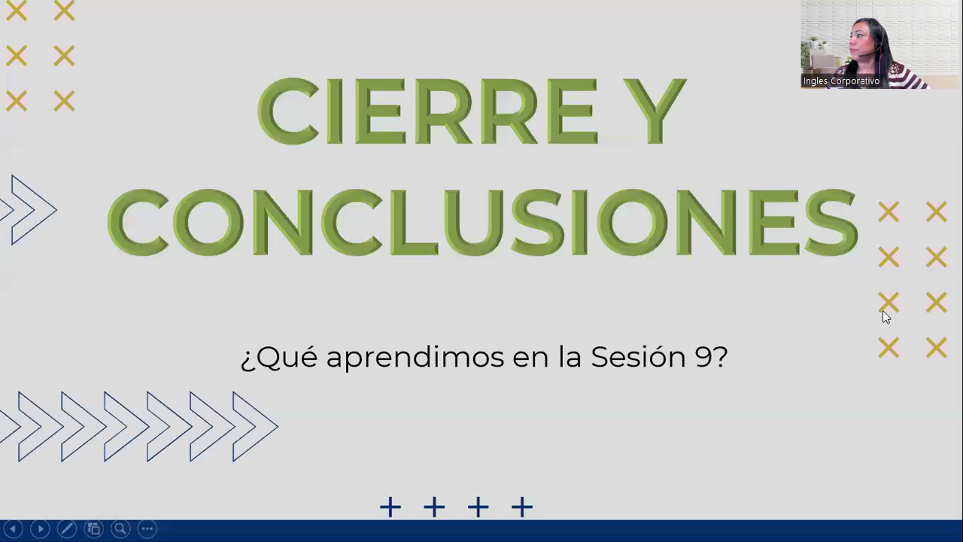
- Move the presentation from the PRÁCTICA NOMBRES EN EXCEL slide to CIERRE Y CONCLUSIONES
{"action": "left_click", "coordinate": [881, 312]}
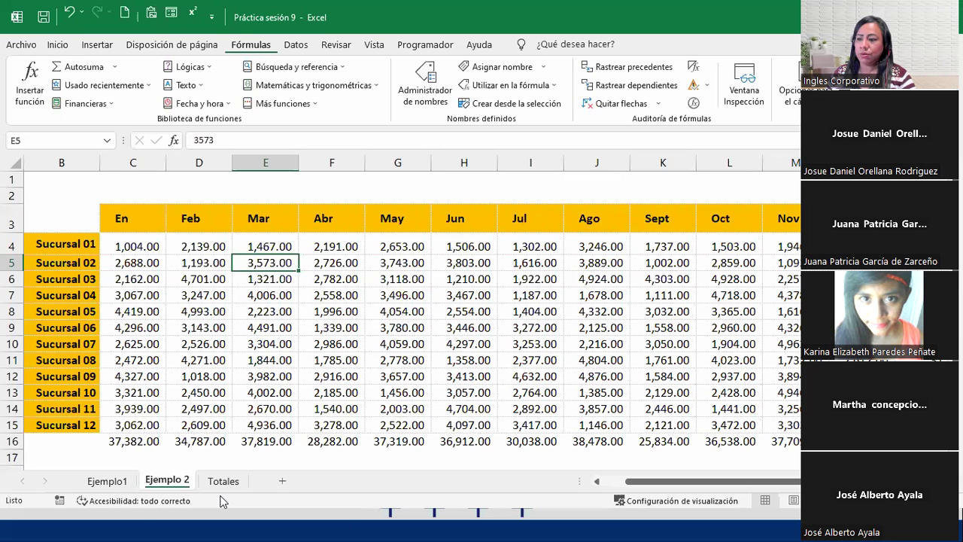
- Return to Ejemplo1 and show the names of B8, C8 and the Febrero range C3:C7
{"action": "left_click", "coordinate": [108, 482]}
{"action": "left_click", "coordinate": [144, 321]}
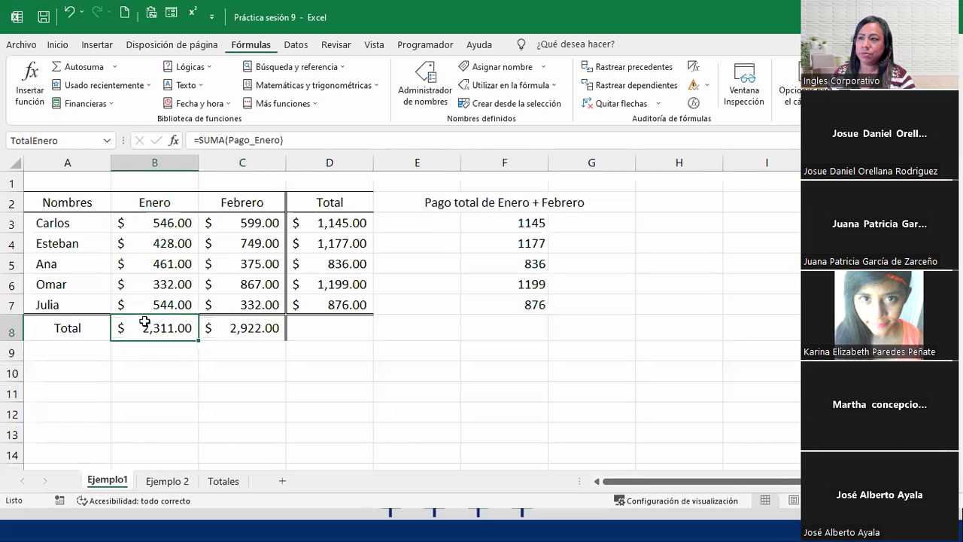
{"action": "left_click", "coordinate": [247, 328]}
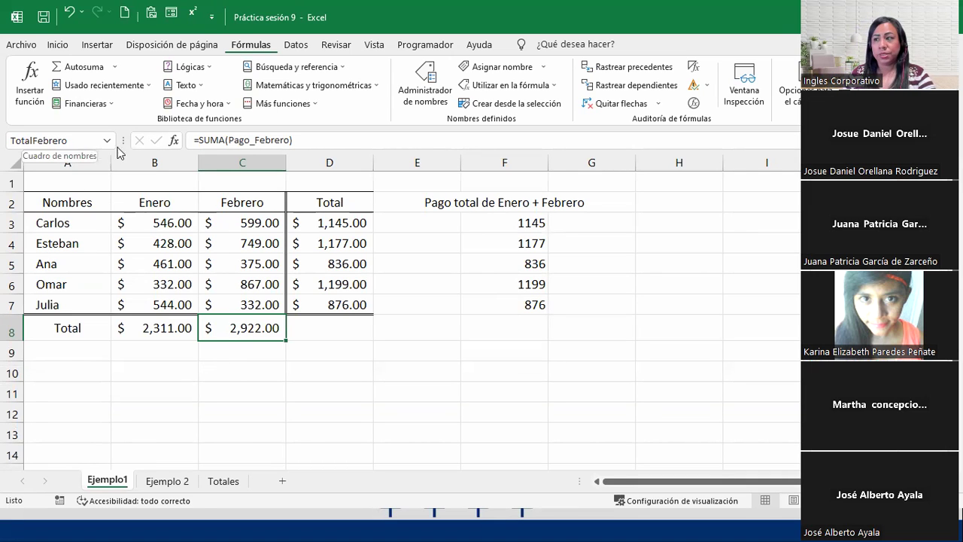
{"action": "left_click_drag", "start_coordinate": [241, 224], "coordinate": [251, 295]}
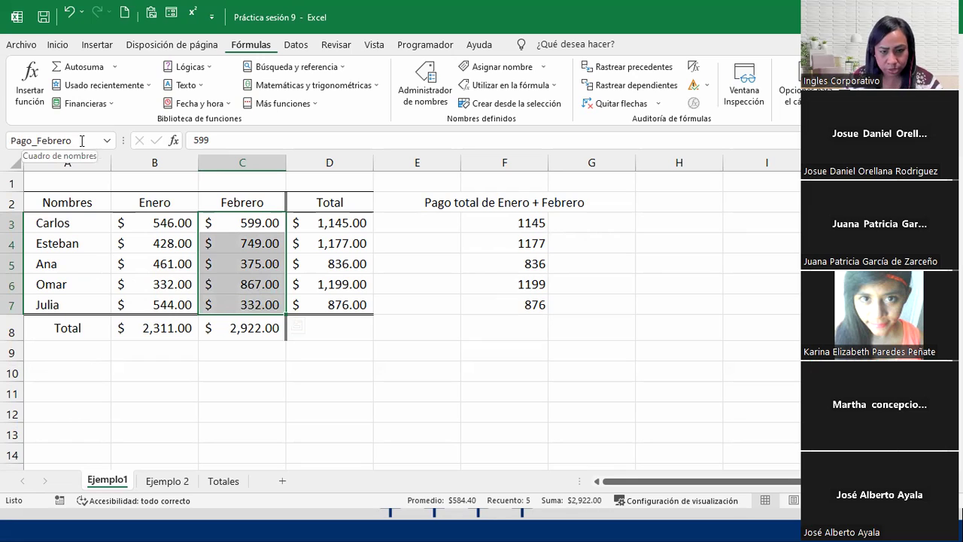
{"action": "left_click", "coordinate": [218, 346]}
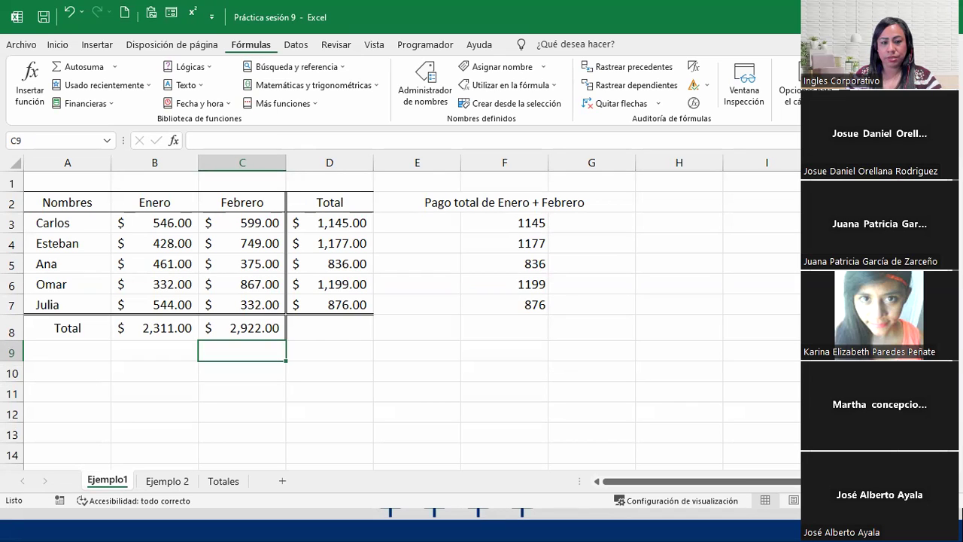
{"action": "key", "text": "alt+Tab"}
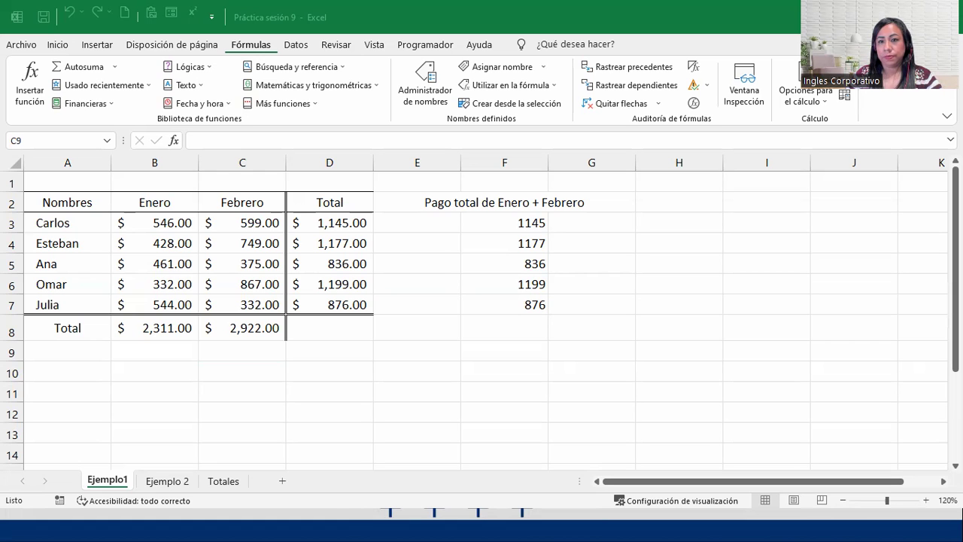
- Create new workbook Libro1, start a =SUMA formula in B2, then cancel it
{"action": "key", "text": "ctrl+n"}
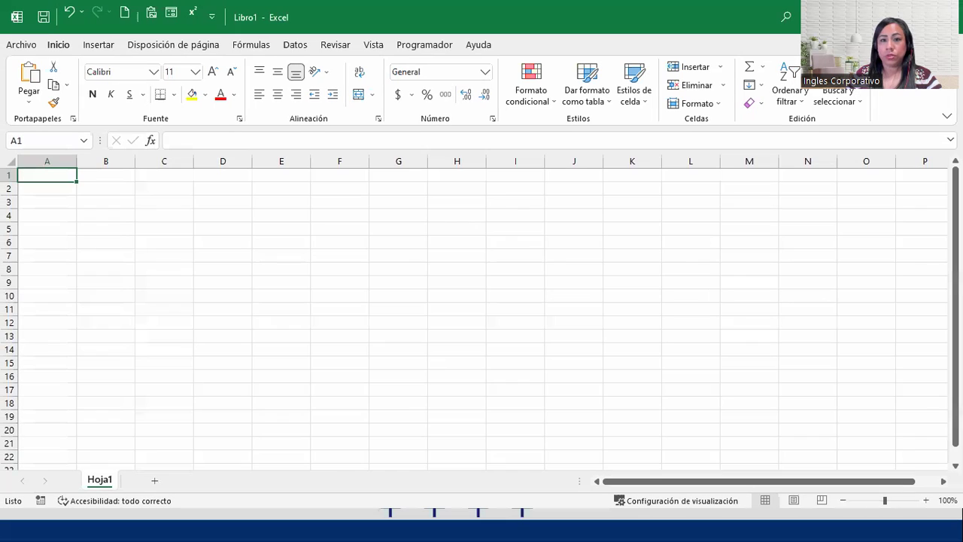
{"action": "key", "text": "alt+Tab"}
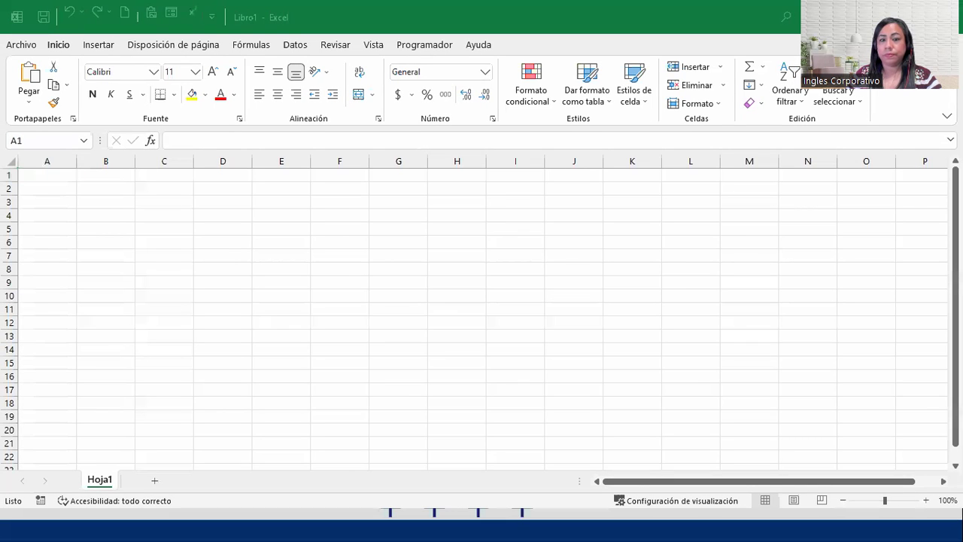
{"action": "left_click", "coordinate": [105, 188]}
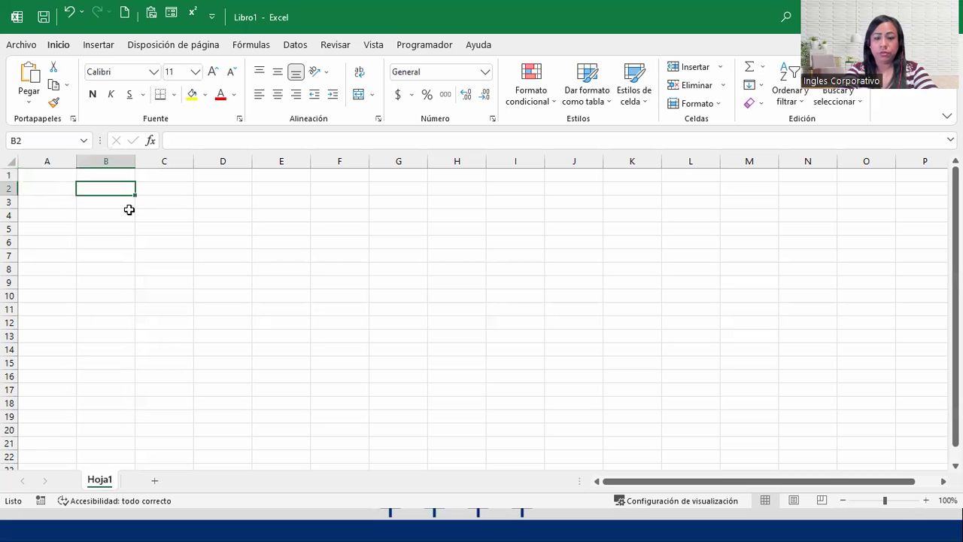
{"action": "type", "text": "=suma"}
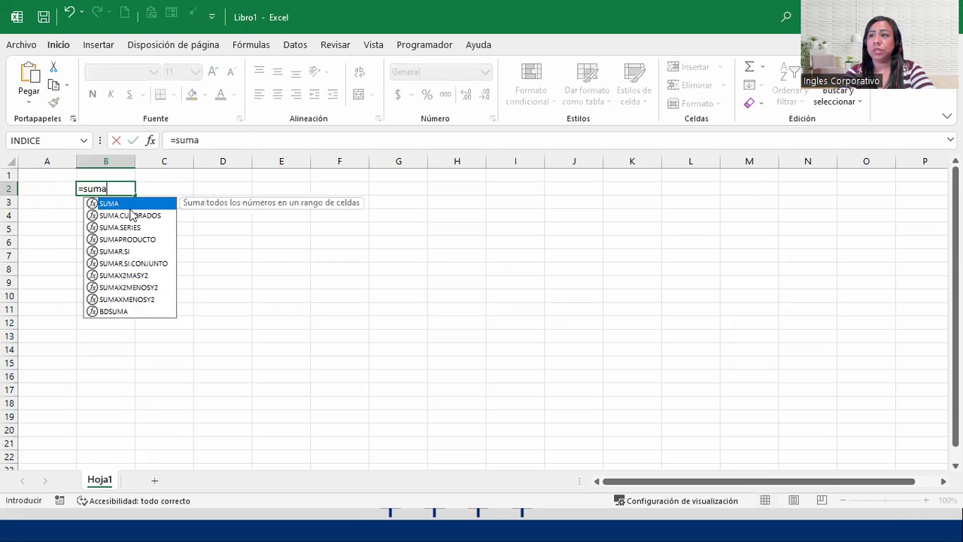
{"action": "key", "text": "Tab"}
{"action": "type", "text": "ab"}
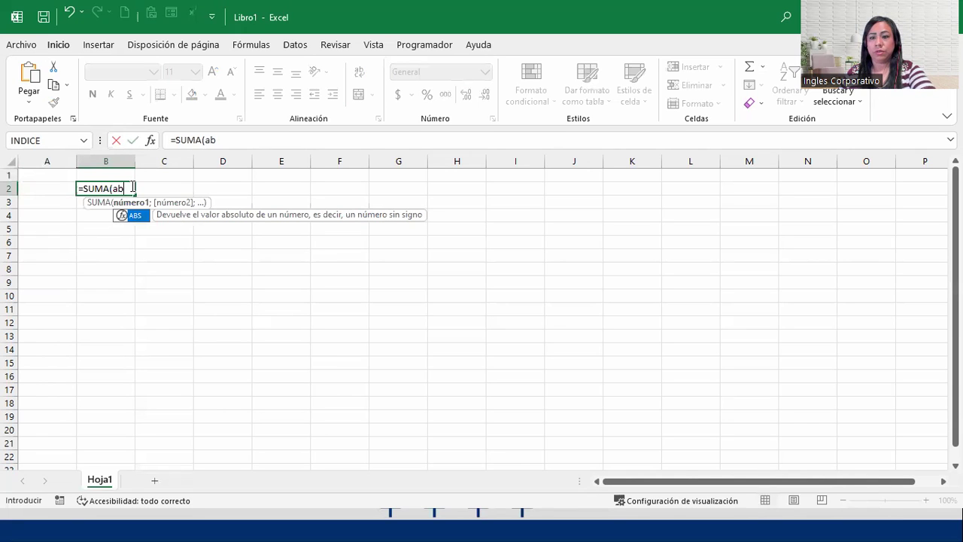
{"action": "key", "text": "BackSpace"}
{"action": "key", "text": "BackSpace"}
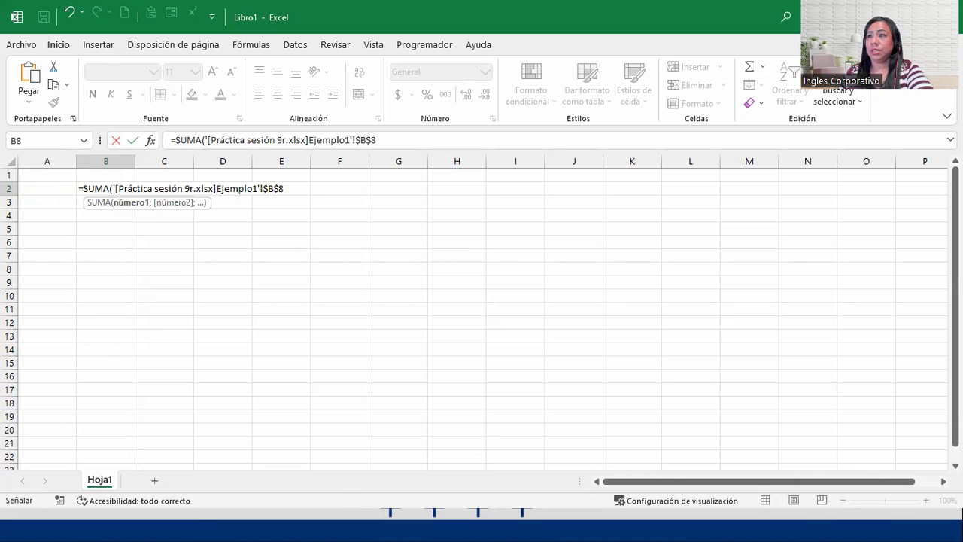
{"action": "key", "text": "Escape"}
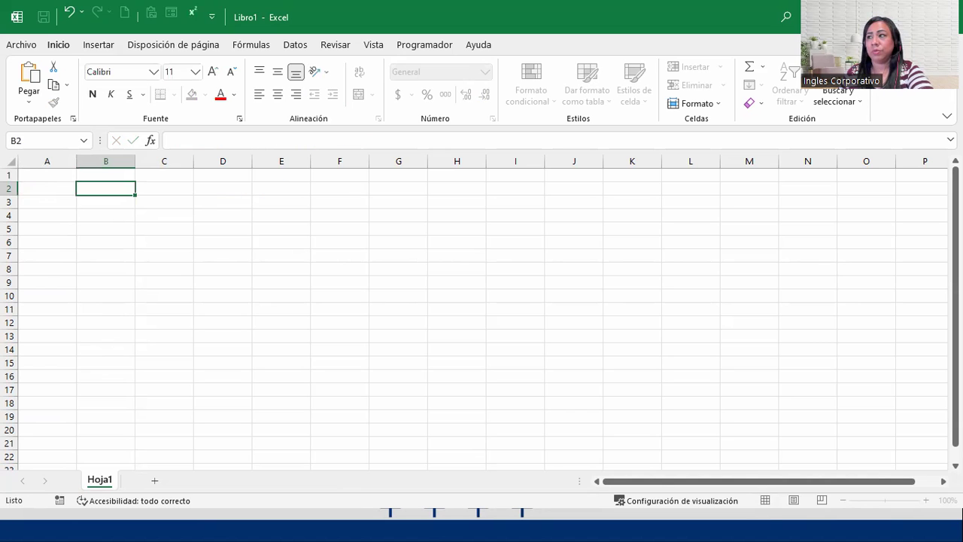
{"action": "key", "text": "alt+Tab"}
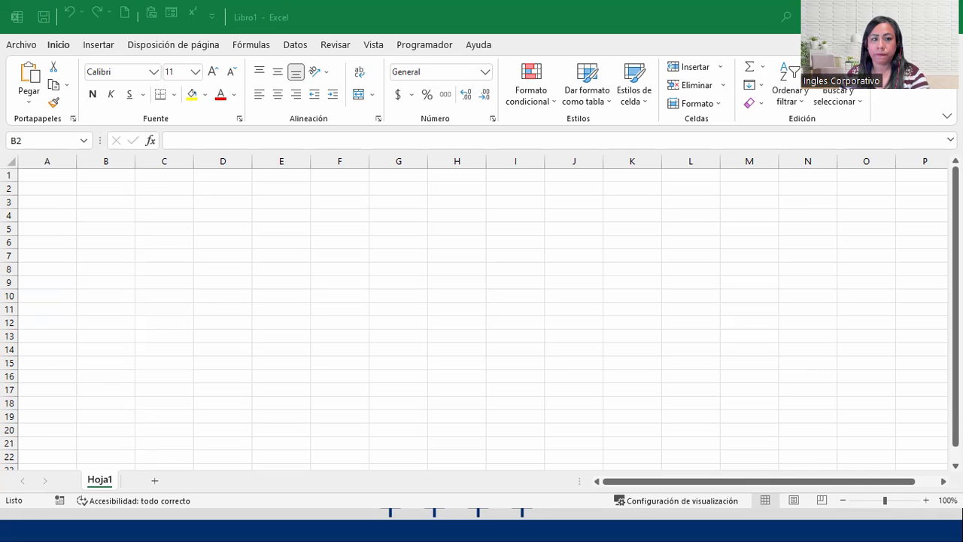
- Enter the link formula ='Ejemplo 2'!$F$4:$F$15 in Libro1's B2
{"action": "key", "text": "F2"}
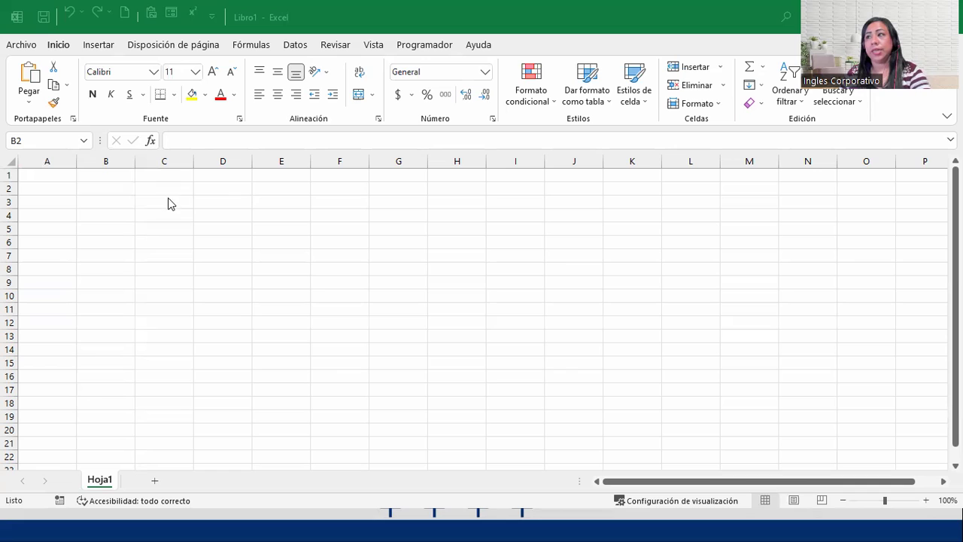
{"action": "key", "text": "Escape"}
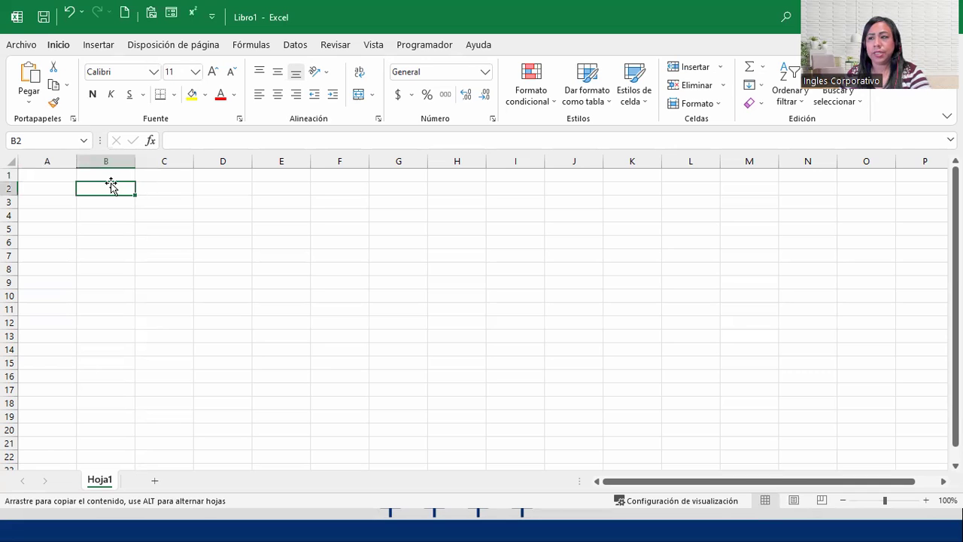
{"action": "left_click_drag", "start_coordinate": [112, 193], "coordinate": [111, 177]}
{"action": "left_click", "coordinate": [108, 190]}
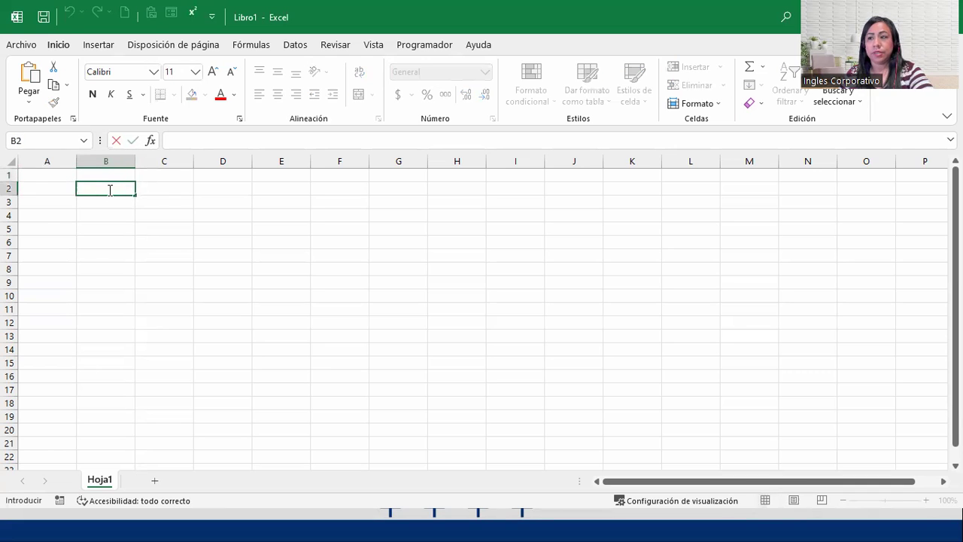
{"action": "type", "text": "='Ejemplo 2'!$F$4:$F$15"}
{"action": "key", "text": "Return"}
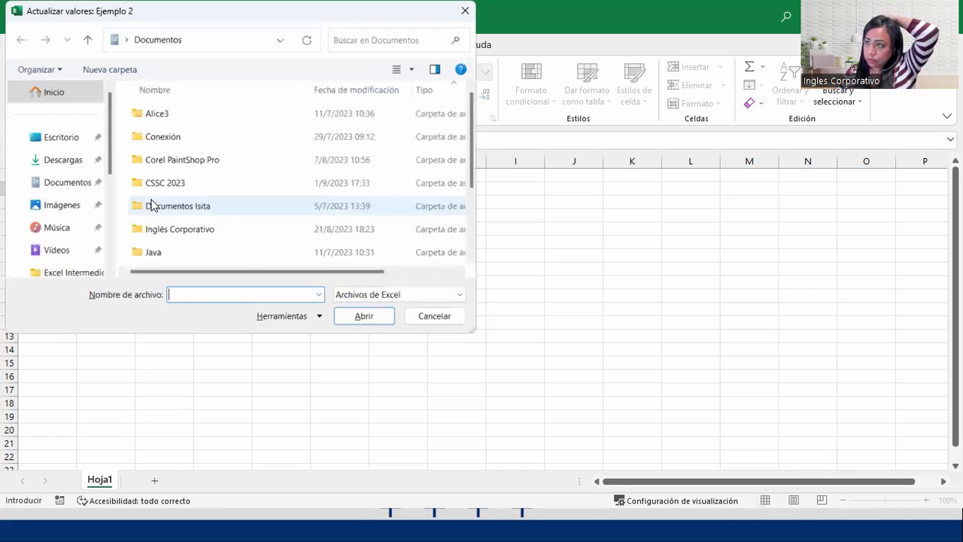
- Dismiss the update-values prompt, delete the #¡VALOR! error, and bring Práctica sesión 9 forward
{"action": "left_click", "coordinate": [464, 13]}
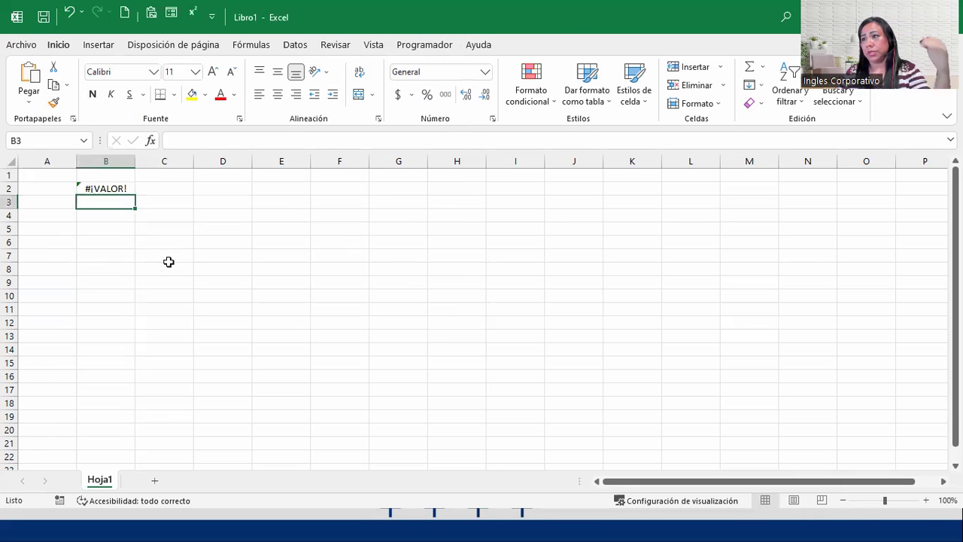
{"action": "left_click", "coordinate": [91, 187]}
{"action": "key", "text": "Delete"}
{"action": "left_click", "coordinate": [157, 197]}
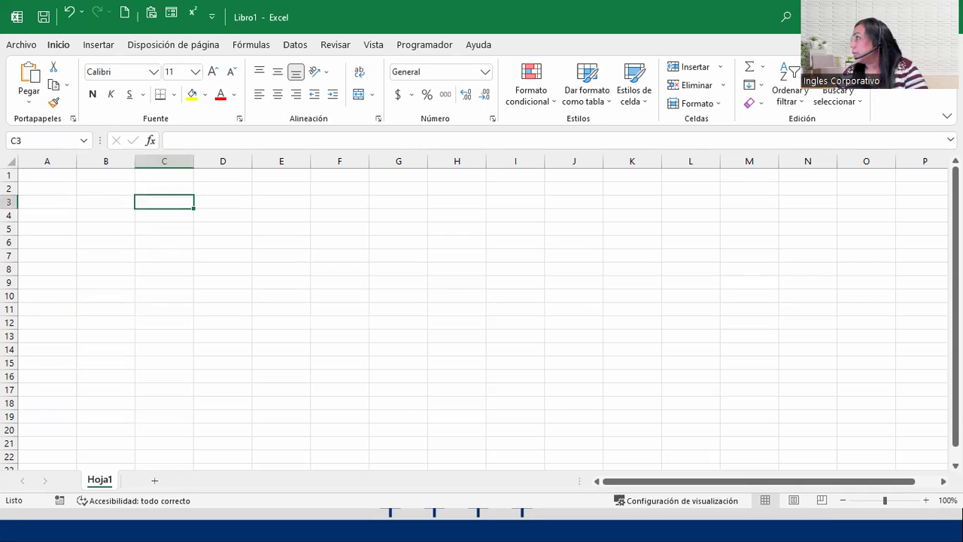
{"action": "mouse_move", "coordinate": [642, 17]}
{"action": "left_mouse_down"}
{"action": "mouse_move", "coordinate": [320, 38]}
{"action": "mouse_move", "coordinate": [545, 35]}
{"action": "left_mouse_up"}
{"action": "key", "text": "alt+Tab"}
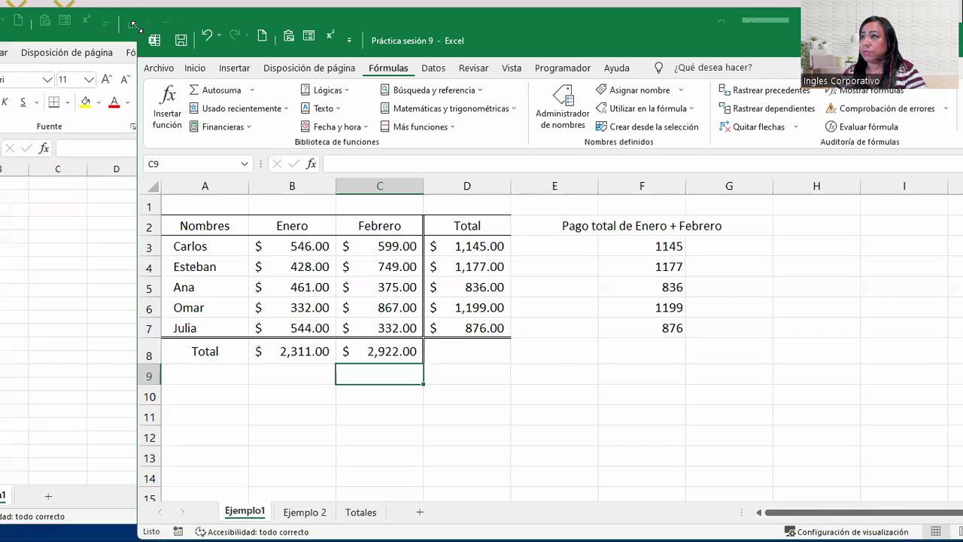
- Arrange the two Práctica sesión 9 windows on the left and right screen halves
{"action": "key", "text": "super+Right"}
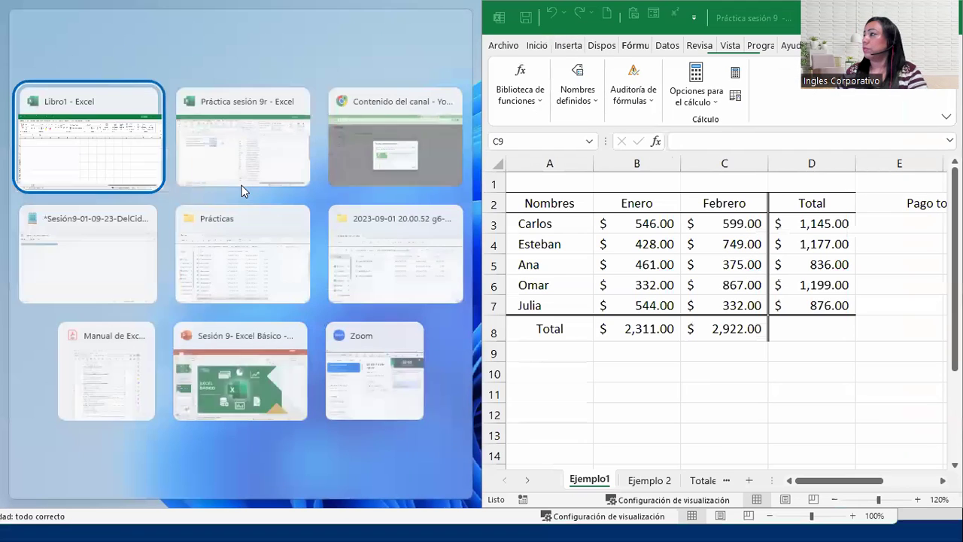
{"action": "left_click", "coordinate": [204, 139]}
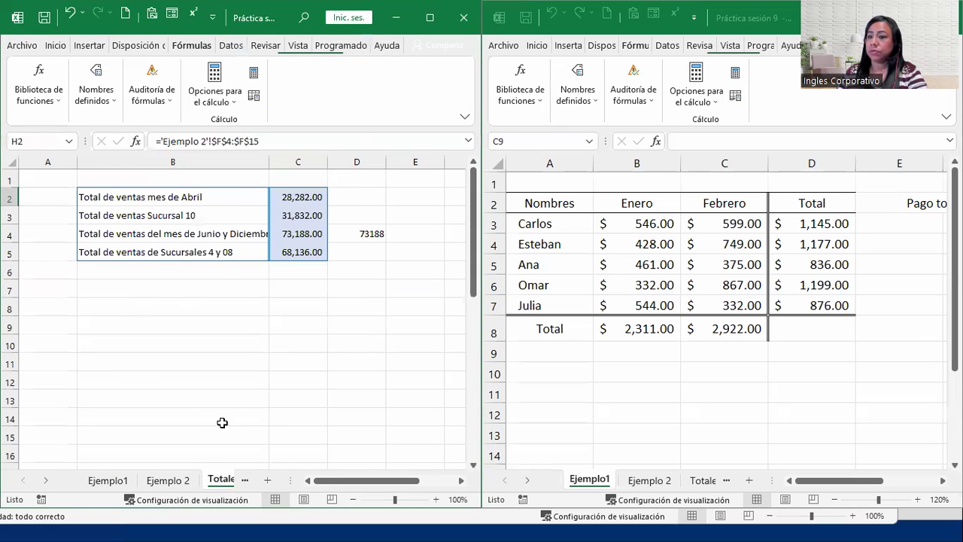
{"action": "left_click", "coordinate": [200, 296]}
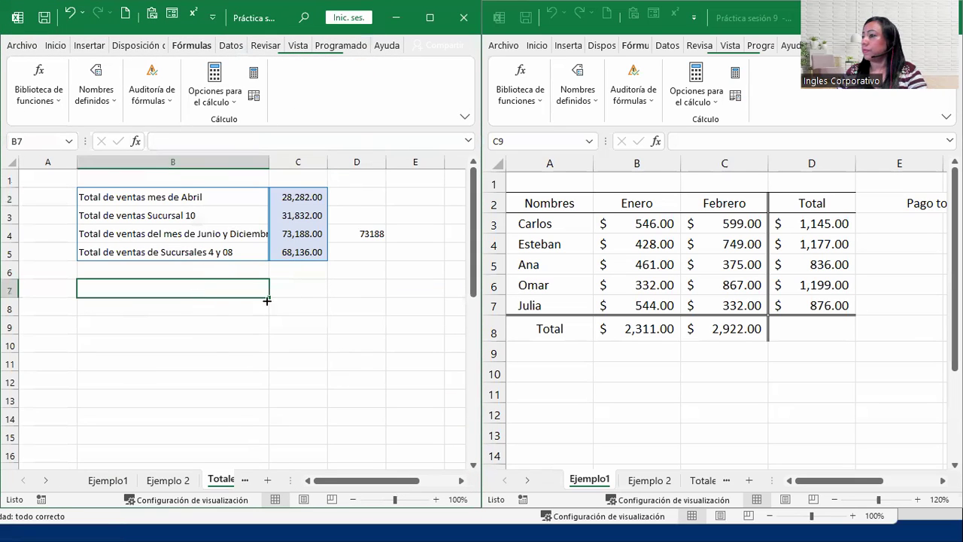
{"action": "left_click", "coordinate": [330, 287]}
{"action": "left_click", "coordinate": [305, 317]}
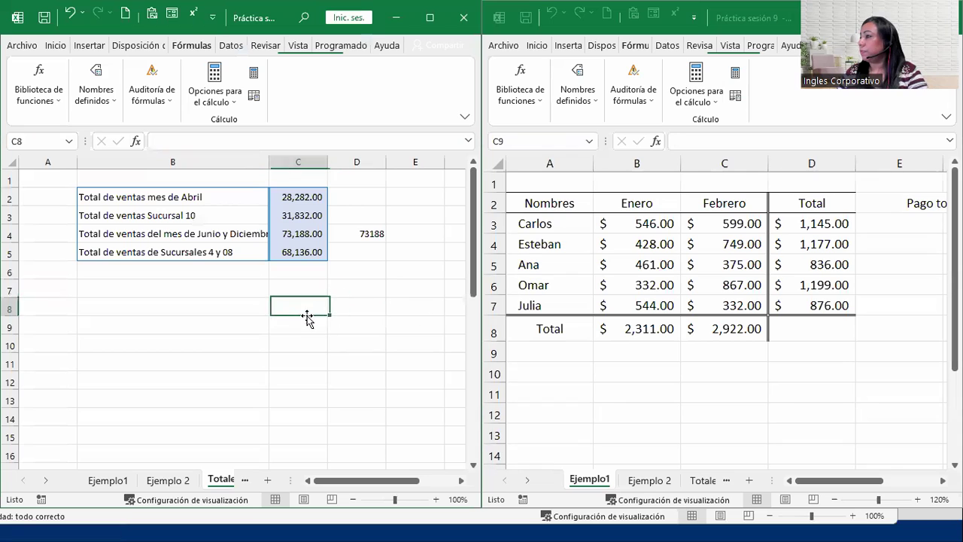
{"action": "left_click", "coordinate": [683, 357]}
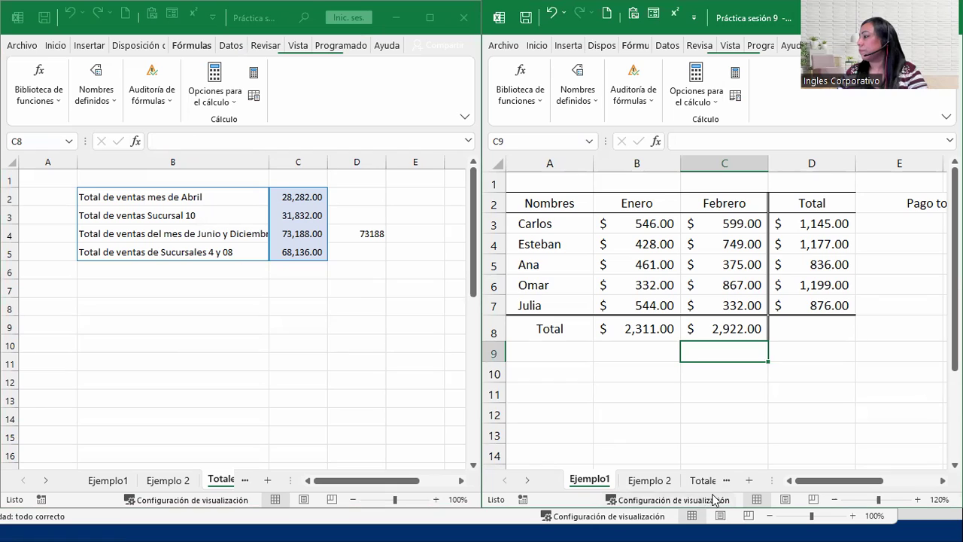
{"action": "key", "text": "super+Up"}
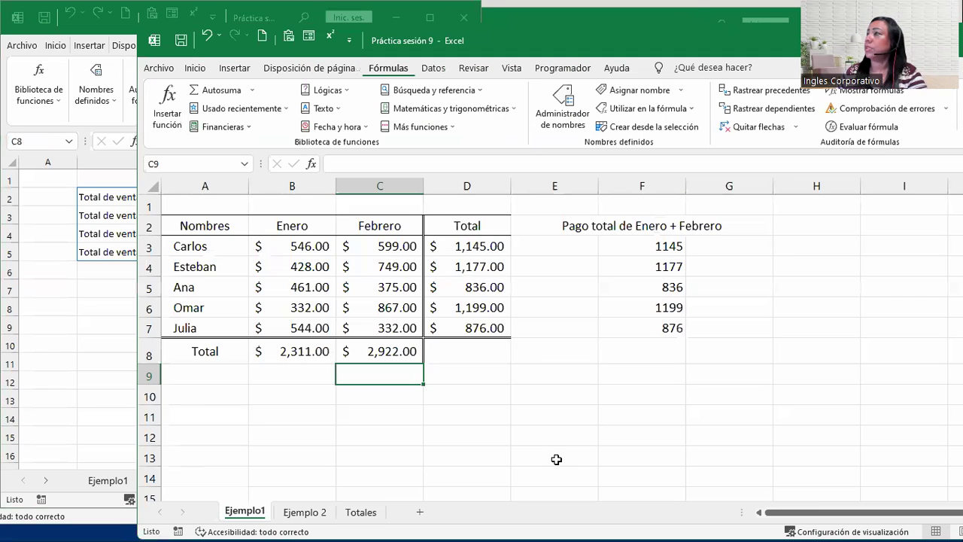
{"action": "key", "text": "super+Right"}
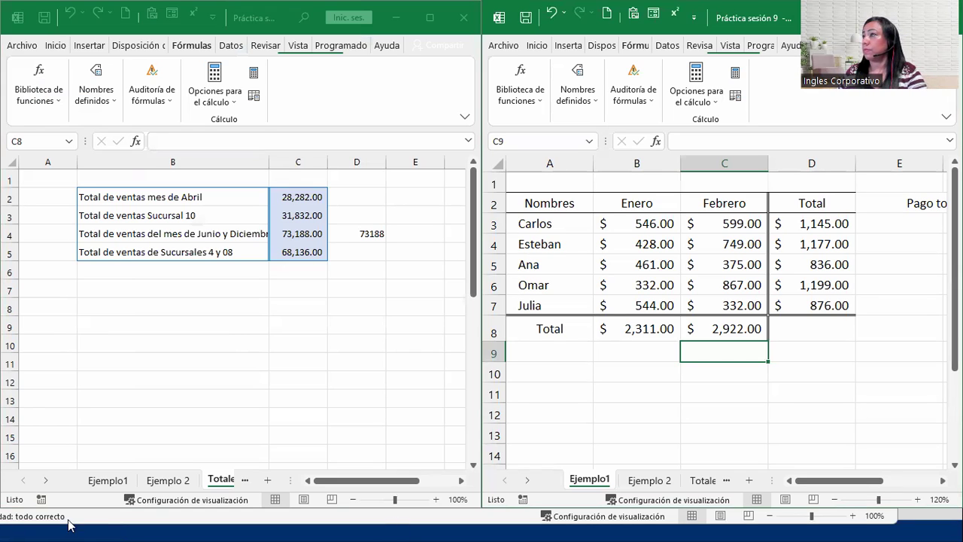
- Close the extra Práctica window without saving and snap Libro1 to the right half
{"action": "key", "text": "alt+F4"}
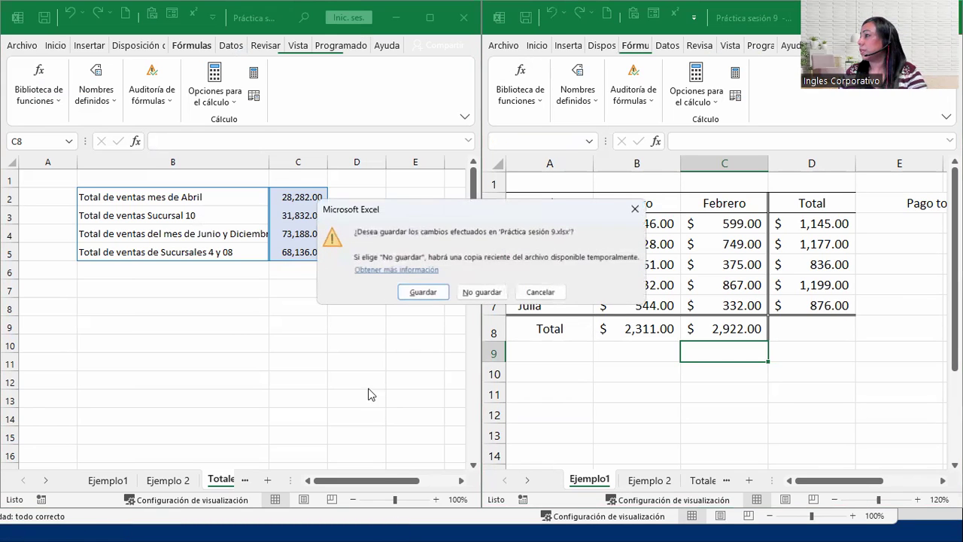
{"action": "left_click", "coordinate": [480, 292]}
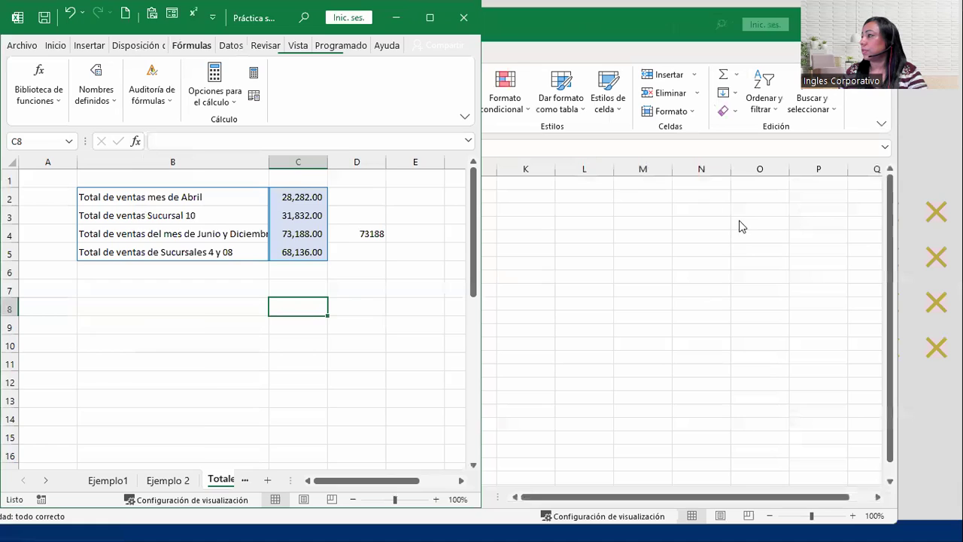
{"action": "left_click", "coordinate": [616, 184]}
{"action": "key", "text": "super+Right"}
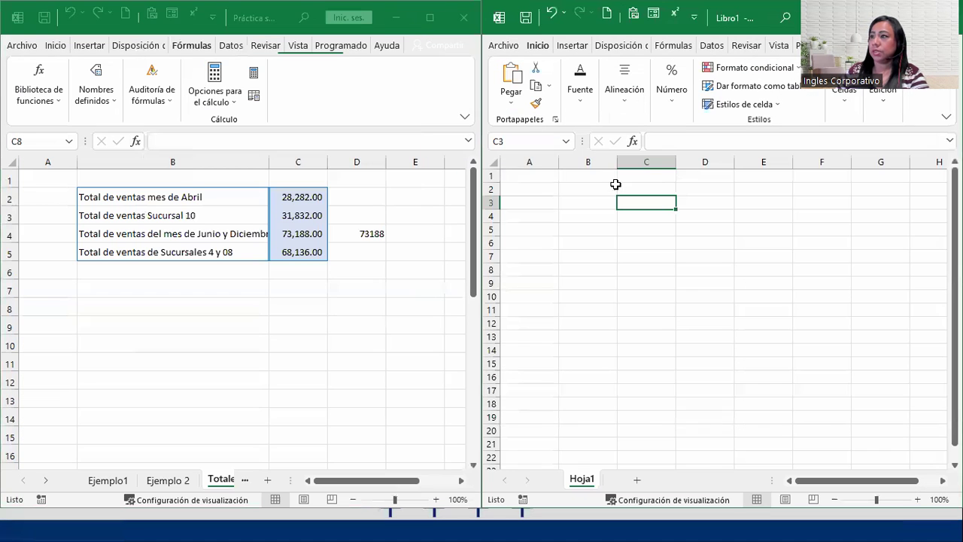
- Show the Ejemplo1 sheet of Práctica sesión 9r, zoomed out to reveal the Total column
{"action": "left_click", "coordinate": [124, 481]}
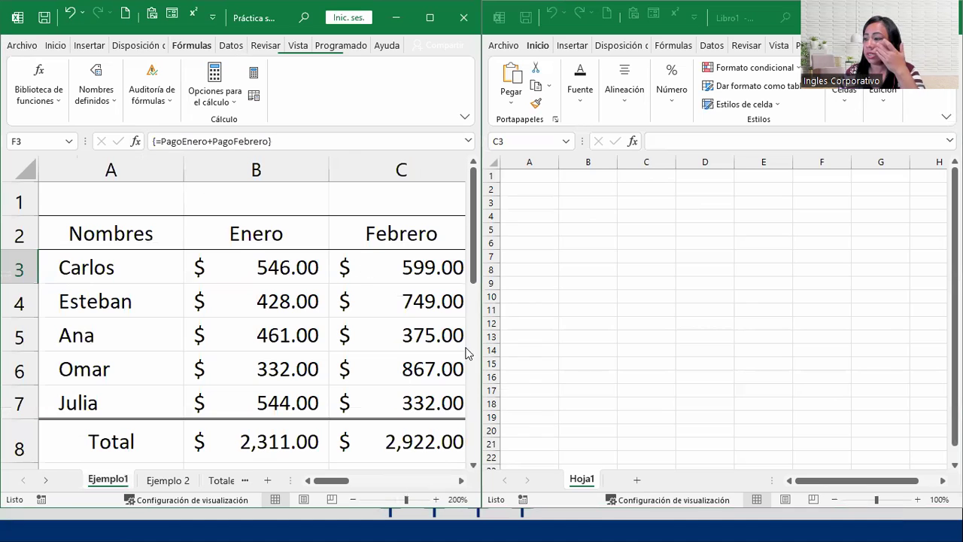
{"action": "left_click", "coordinate": [353, 500]}
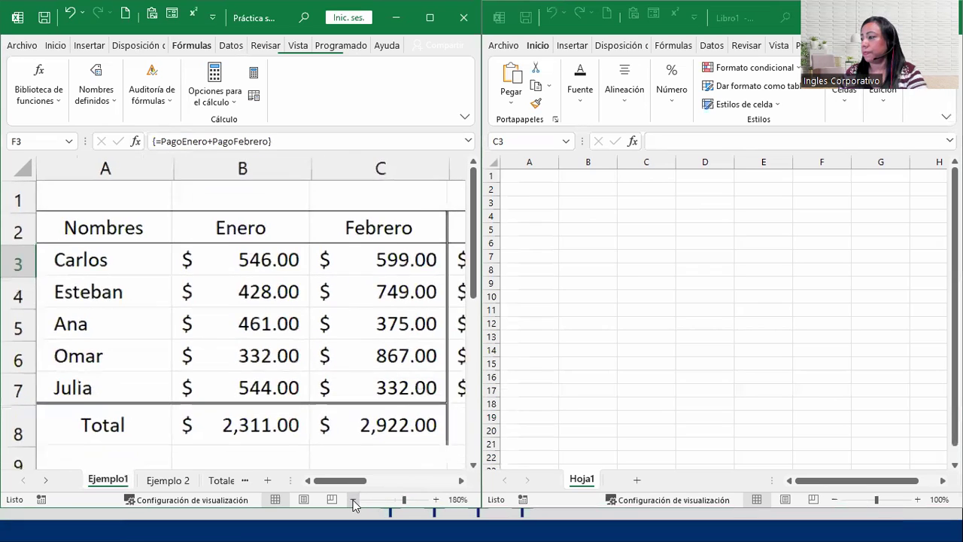
{"action": "left_click", "coordinate": [353, 500]}
{"action": "left_click", "coordinate": [353, 500]}
{"action": "left_click", "coordinate": [353, 500]}
{"action": "left_click", "coordinate": [353, 500]}
{"action": "left_click", "coordinate": [353, 500]}
{"action": "left_click", "coordinate": [353, 500]}
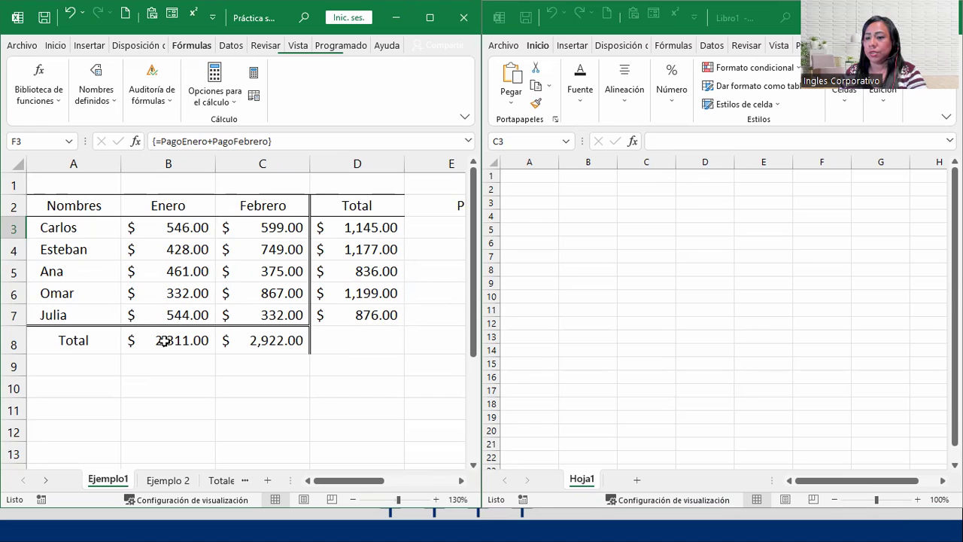
- Link Libro1 cell B2 to Ejemplo1's January total in B8, showing $ 2,311.00
{"action": "left_click", "coordinate": [594, 194]}
{"action": "left_click", "coordinate": [593, 194]}
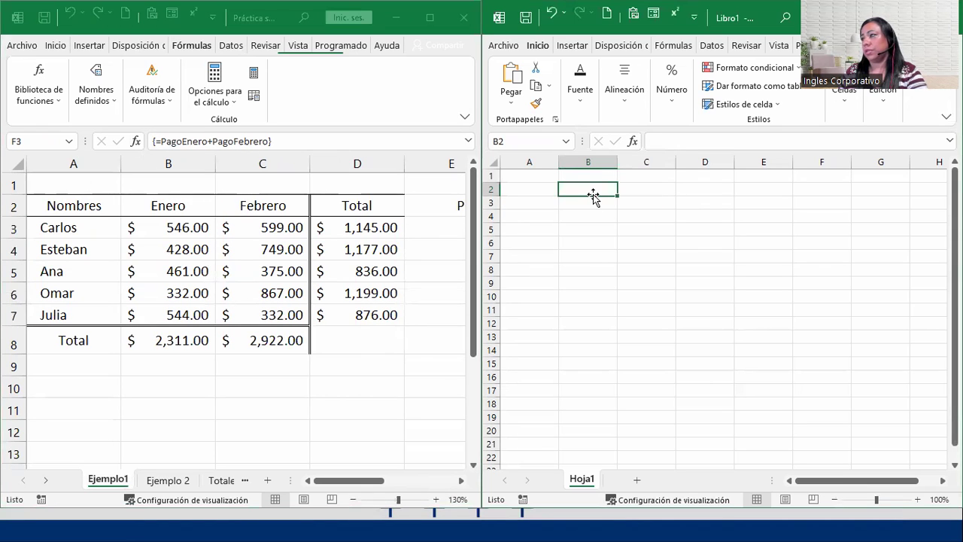
{"action": "type", "text": "="}
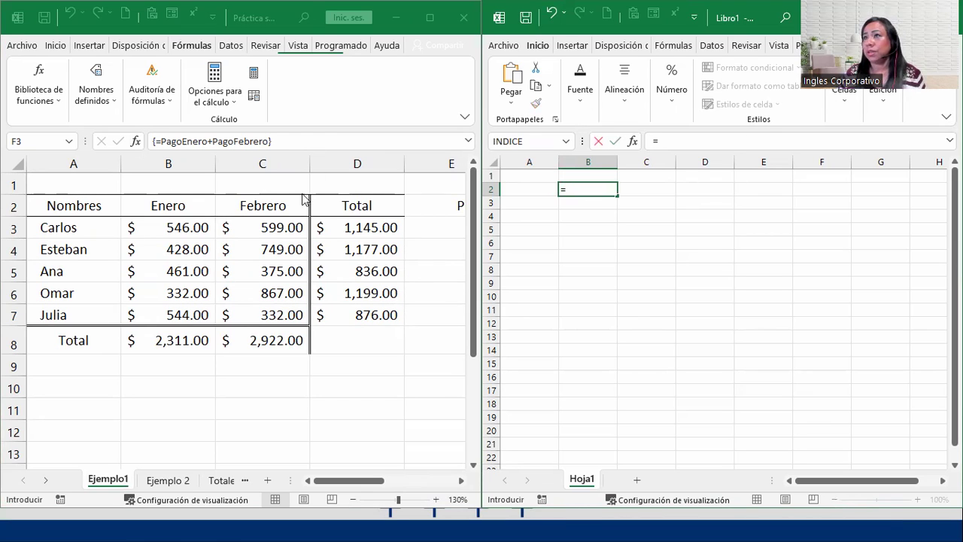
{"action": "left_click", "coordinate": [166, 340]}
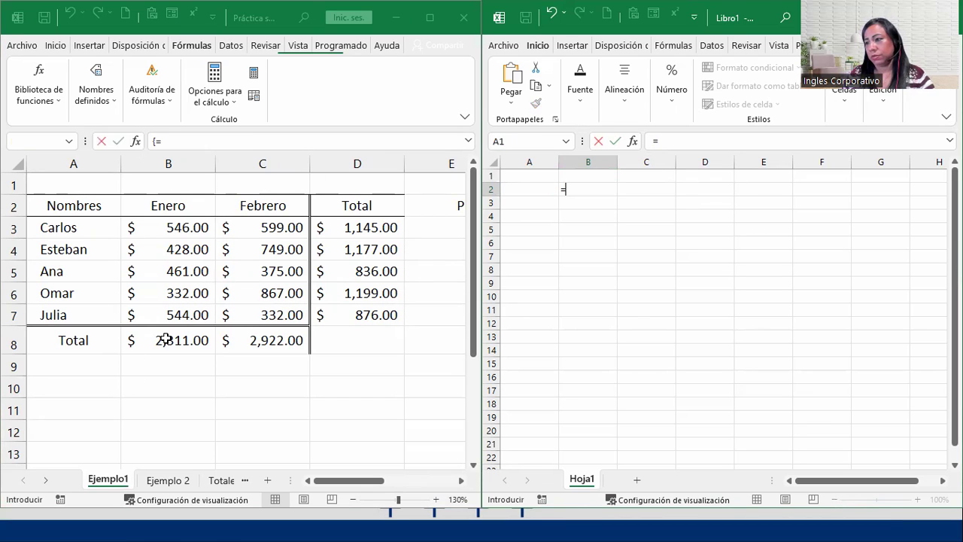
{"action": "left_click", "coordinate": [166, 340]}
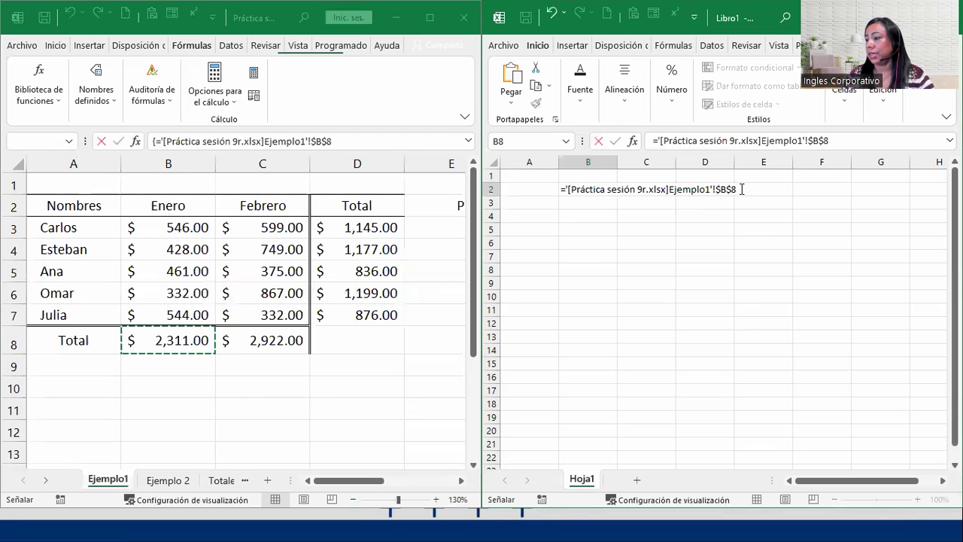
{"action": "key", "text": "Return"}
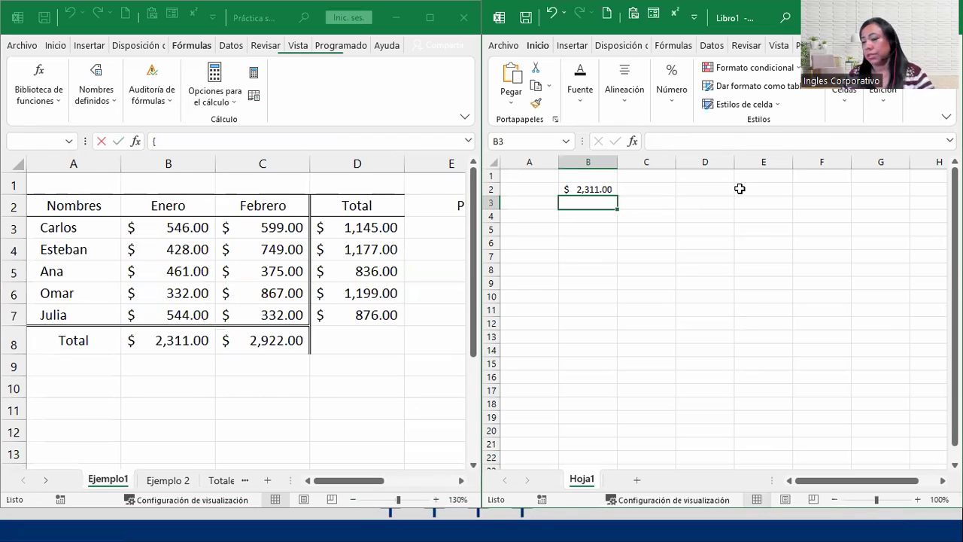
- Change Ana's January value in Ejemplo1 cell B5 to 1,500
{"action": "left_click", "coordinate": [173, 340]}
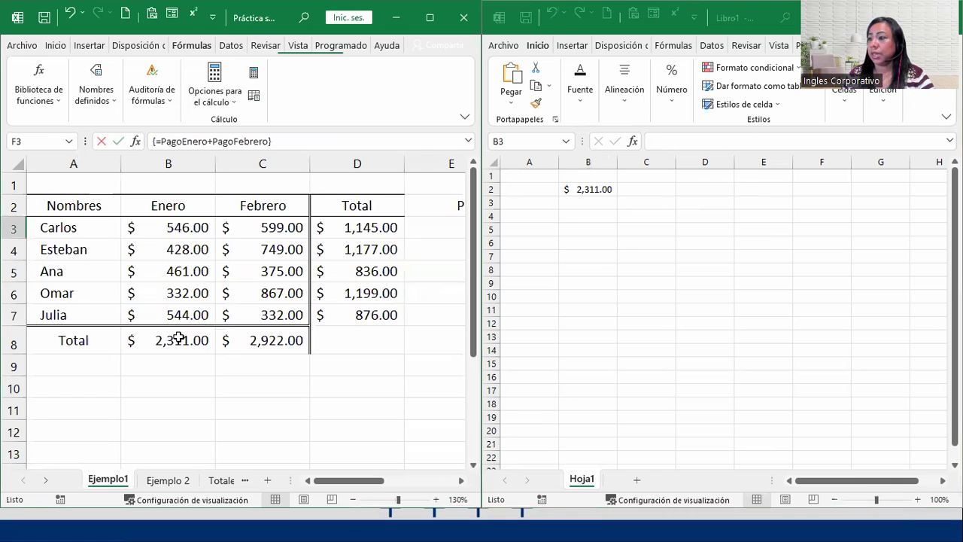
{"action": "left_click", "coordinate": [179, 315]}
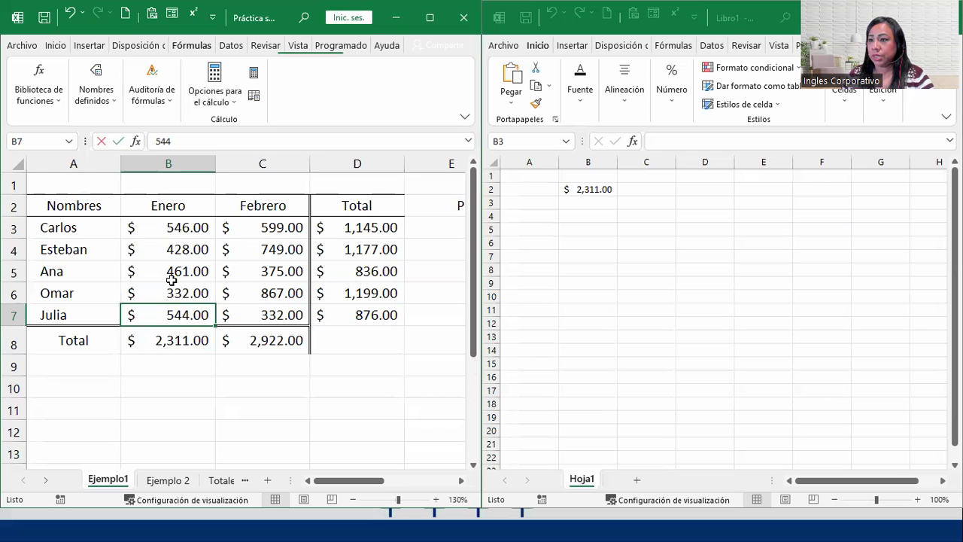
{"action": "left_click", "coordinate": [172, 274]}
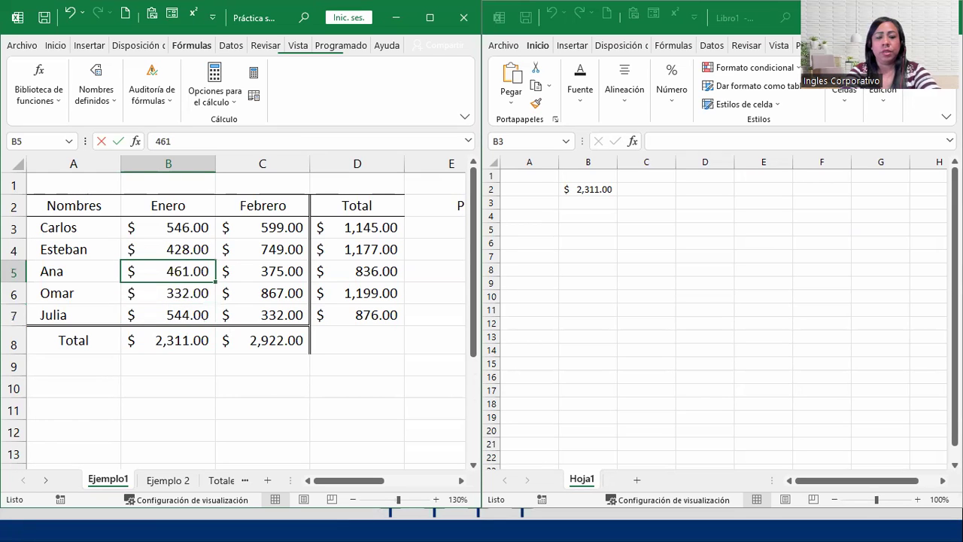
{"action": "type", "text": "1,500"}
{"action": "key", "text": "Return"}
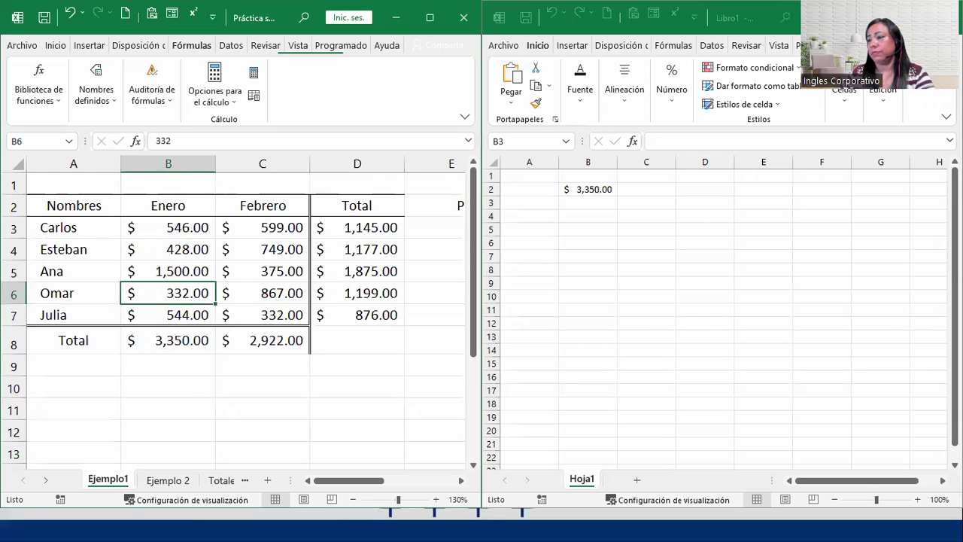
- Verify the B8 January total and Libro1's linked B2 both show 3,350.00
{"action": "left_click", "coordinate": [146, 263]}
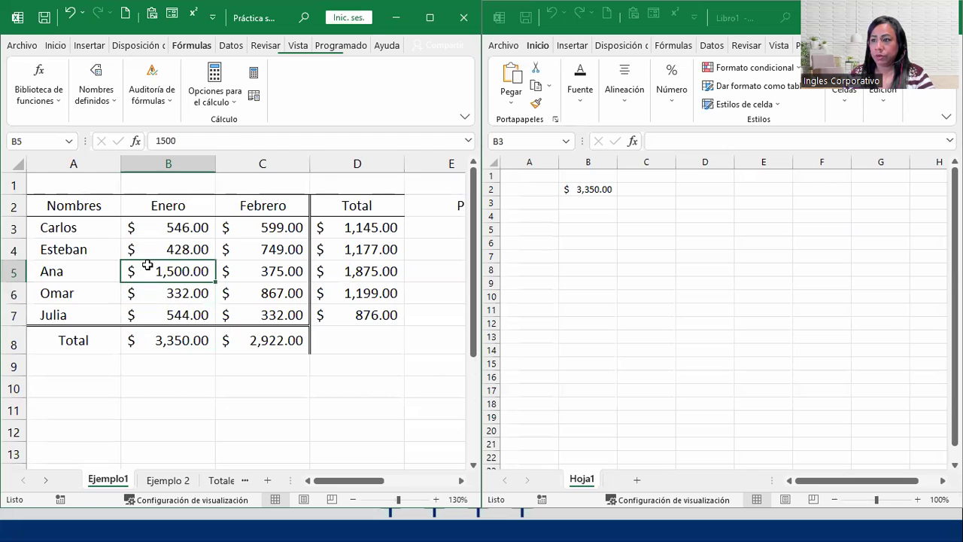
{"action": "left_click", "coordinate": [153, 341]}
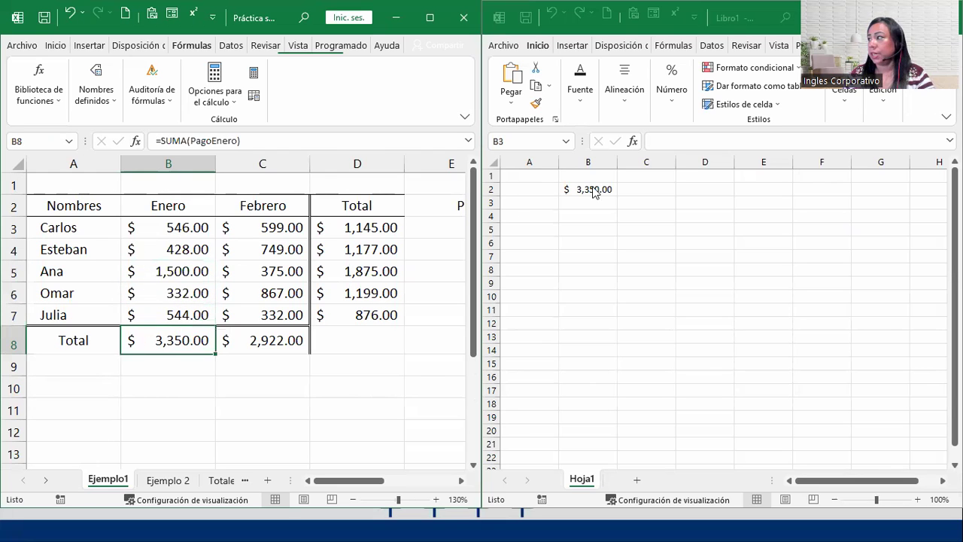
{"action": "left_click", "coordinate": [606, 189]}
{"action": "left_click", "coordinate": [605, 187]}
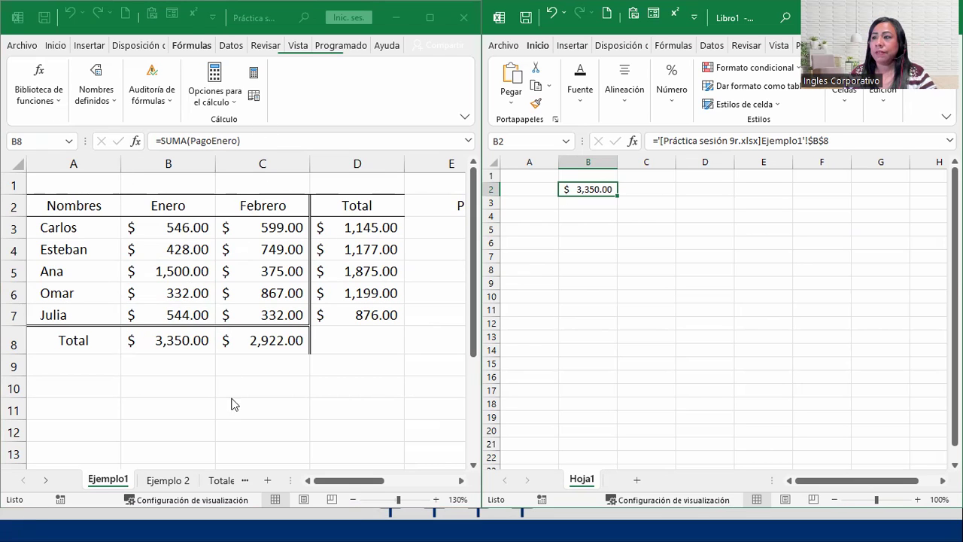
{"action": "left_click", "coordinate": [188, 371]}
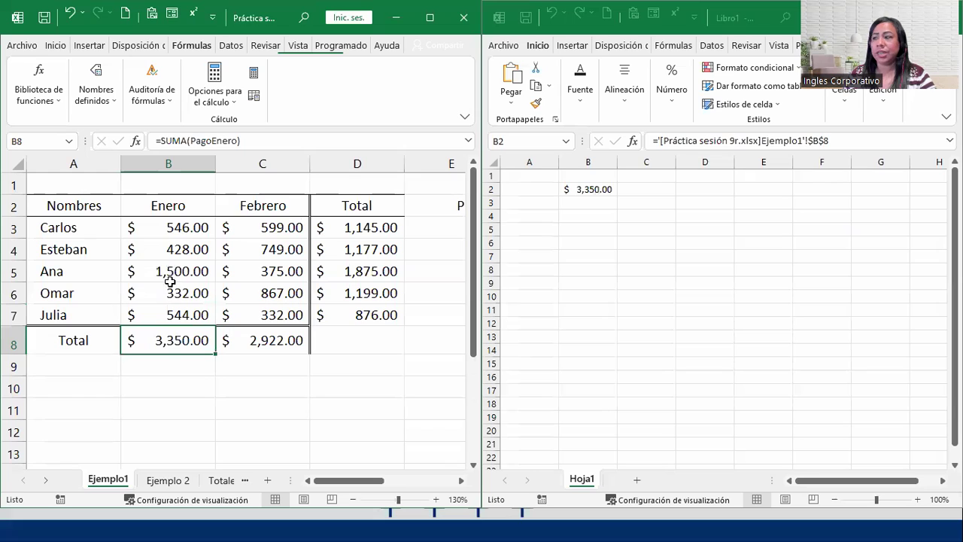
{"action": "left_click", "coordinate": [628, 229]}
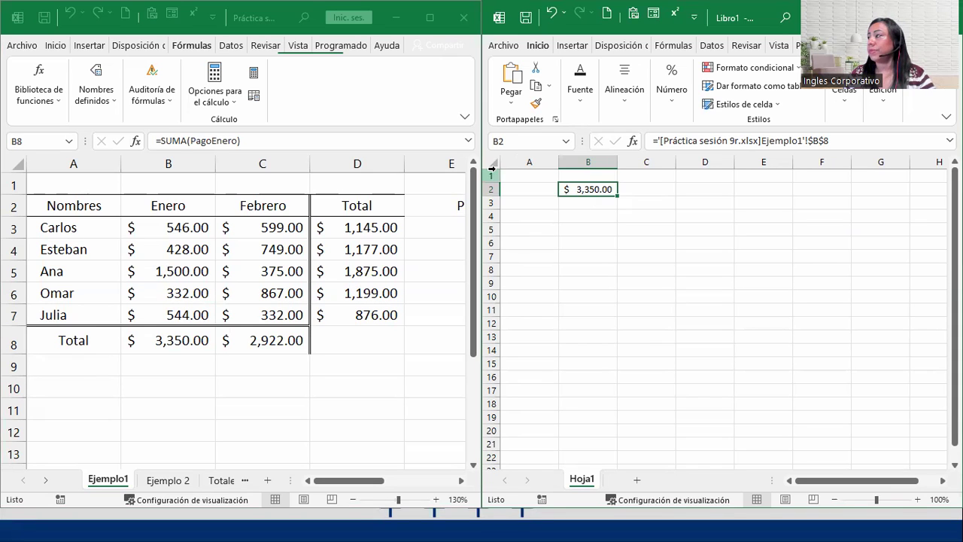
- Close Libro1 and the Práctica workbook, choosing No guardar for both
{"action": "left_click", "coordinate": [950, 16]}
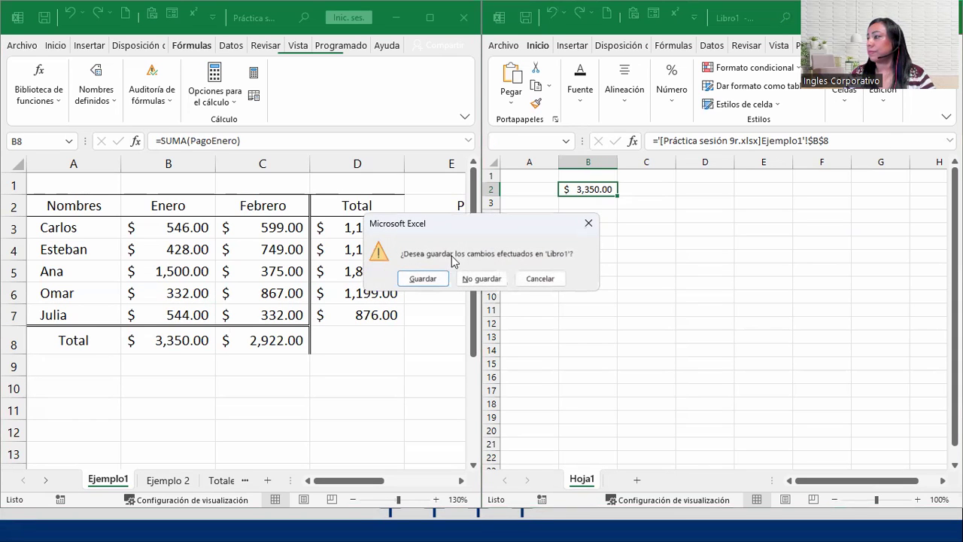
{"action": "left_click", "coordinate": [484, 278]}
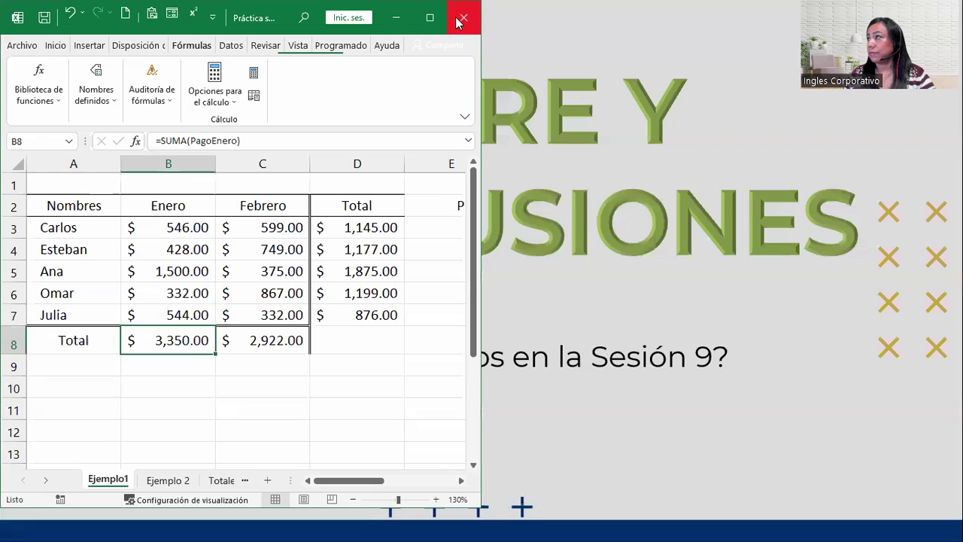
{"action": "left_click", "coordinate": [467, 17]}
{"action": "left_click", "coordinate": [426, 294]}
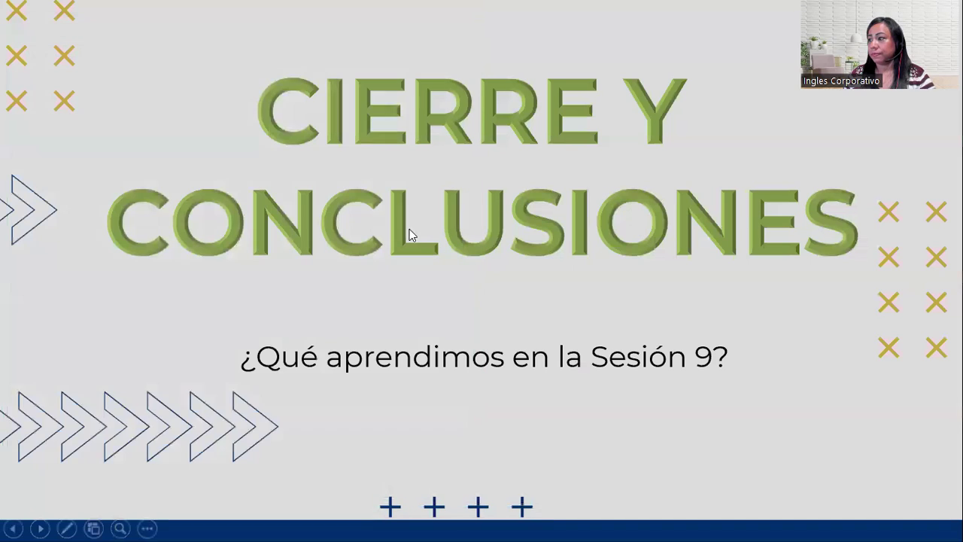